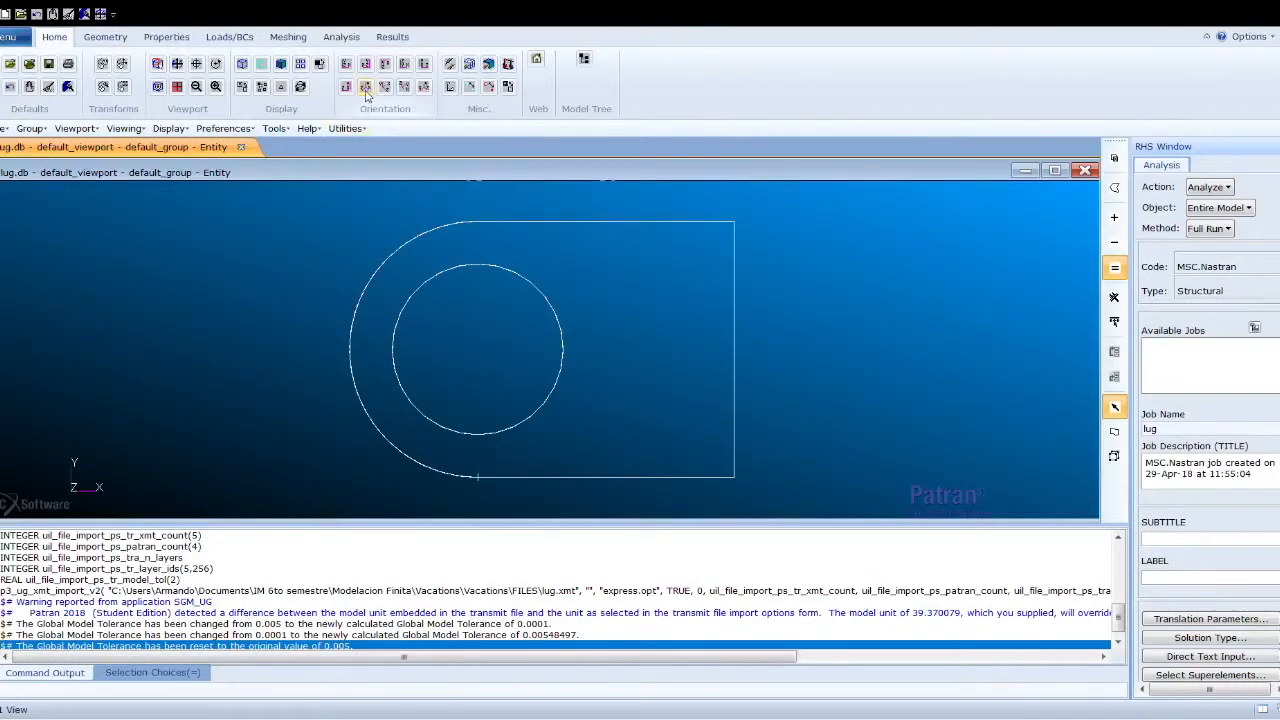
- Extract points at parametric position 0.5 on the outer arc, the inner hole edge and the back vertical edge of the lug
{"action": "left_click", "coordinate": [366, 91]}
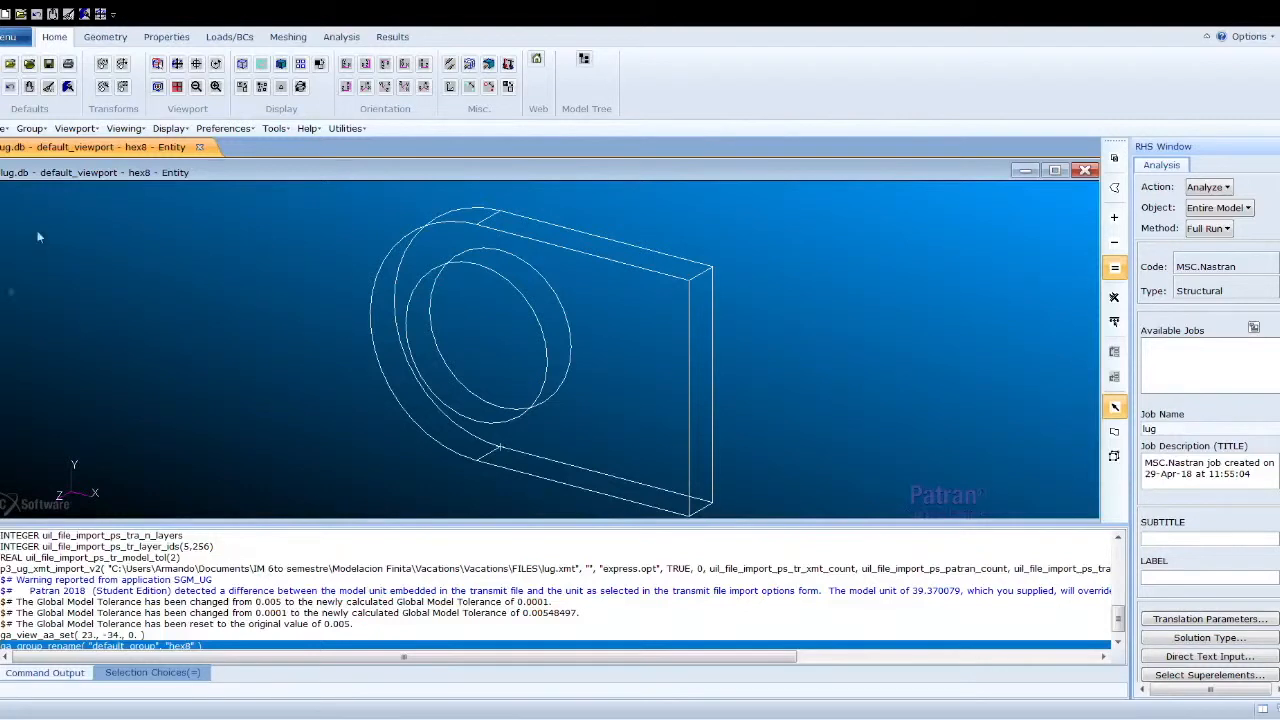
{"action": "left_click", "coordinate": [125, 40]}
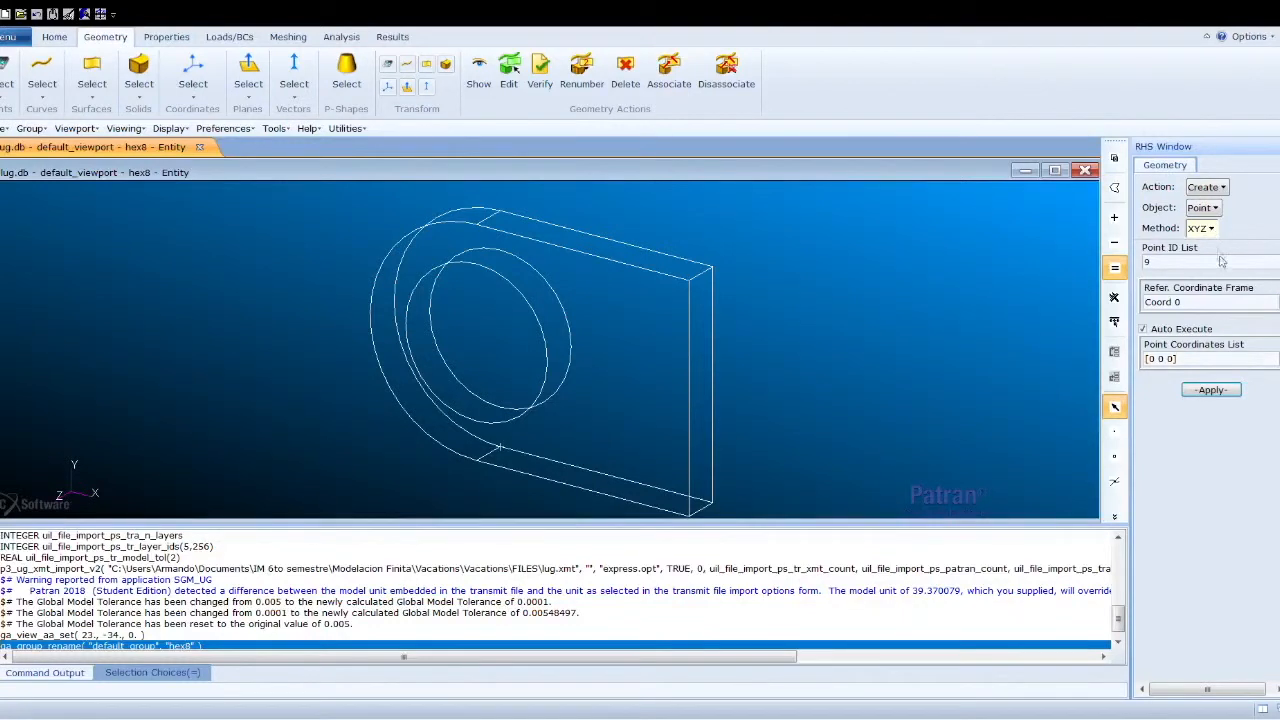
{"action": "left_click", "coordinate": [1228, 286]}
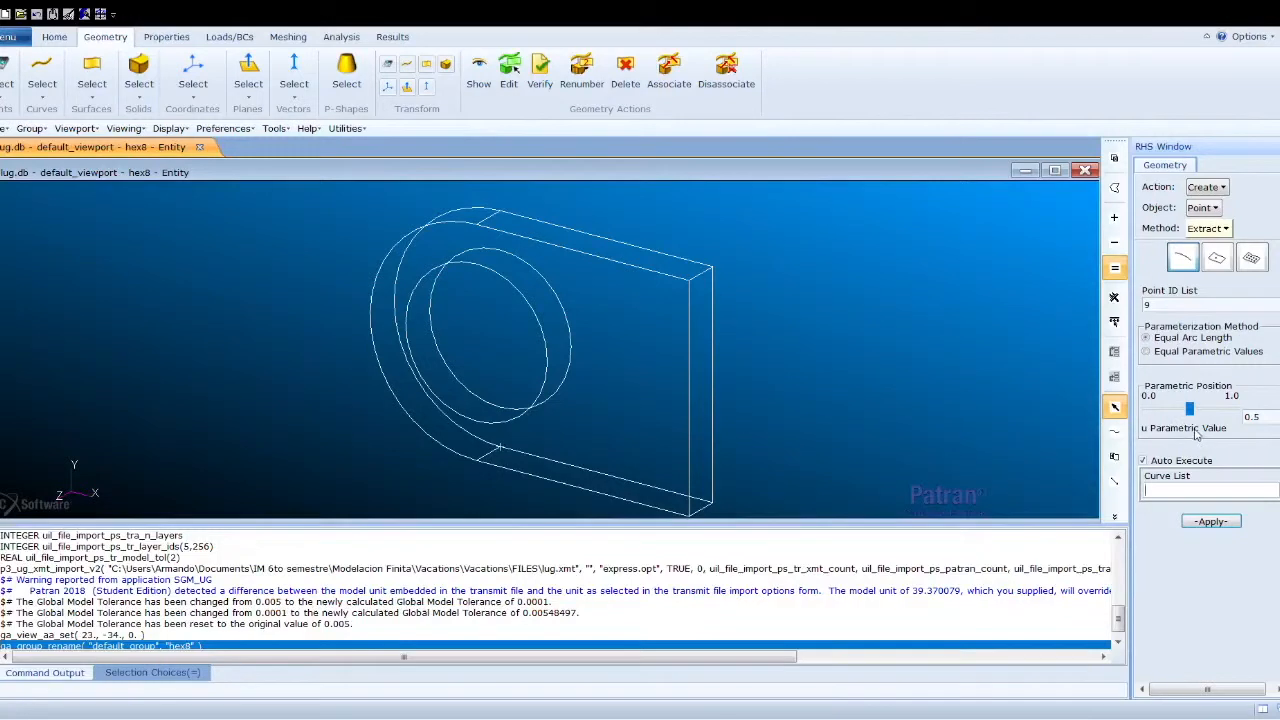
{"action": "left_click", "coordinate": [1170, 461]}
{"action": "left_click", "coordinate": [372, 314]}
{"action": "left_click", "coordinate": [374, 314]}
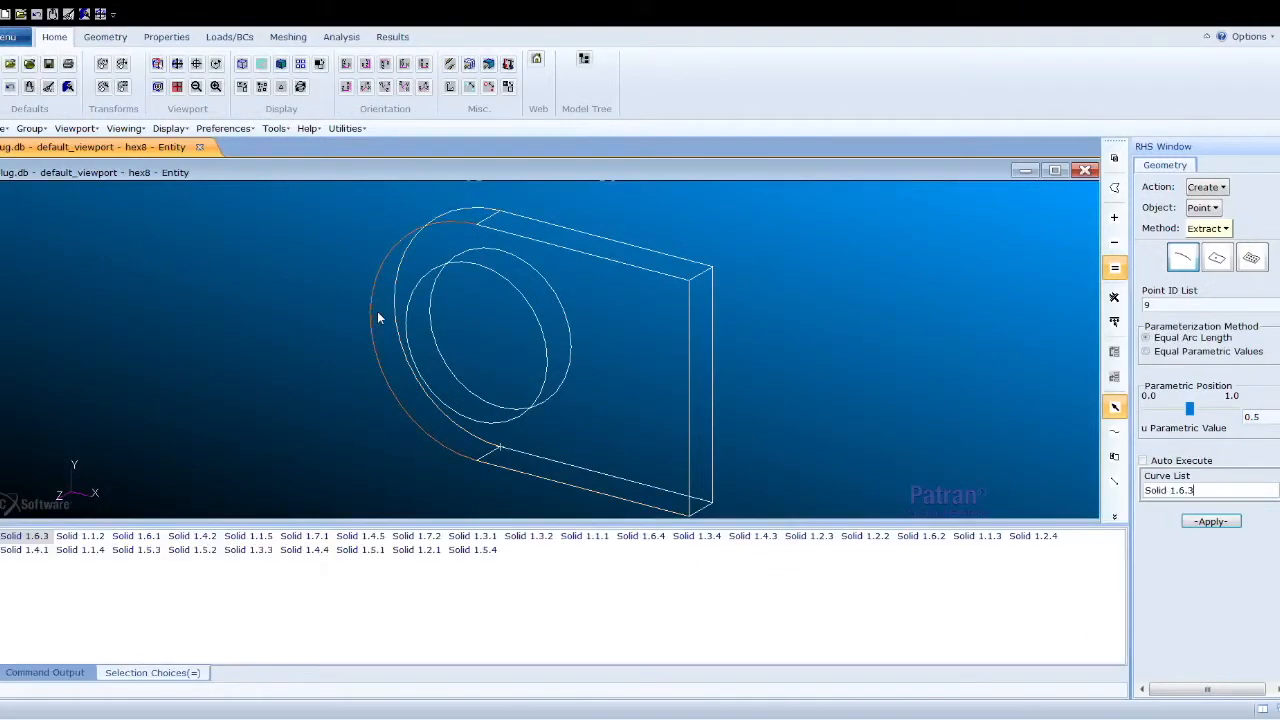
{"action": "left_click", "coordinate": [398, 308]}
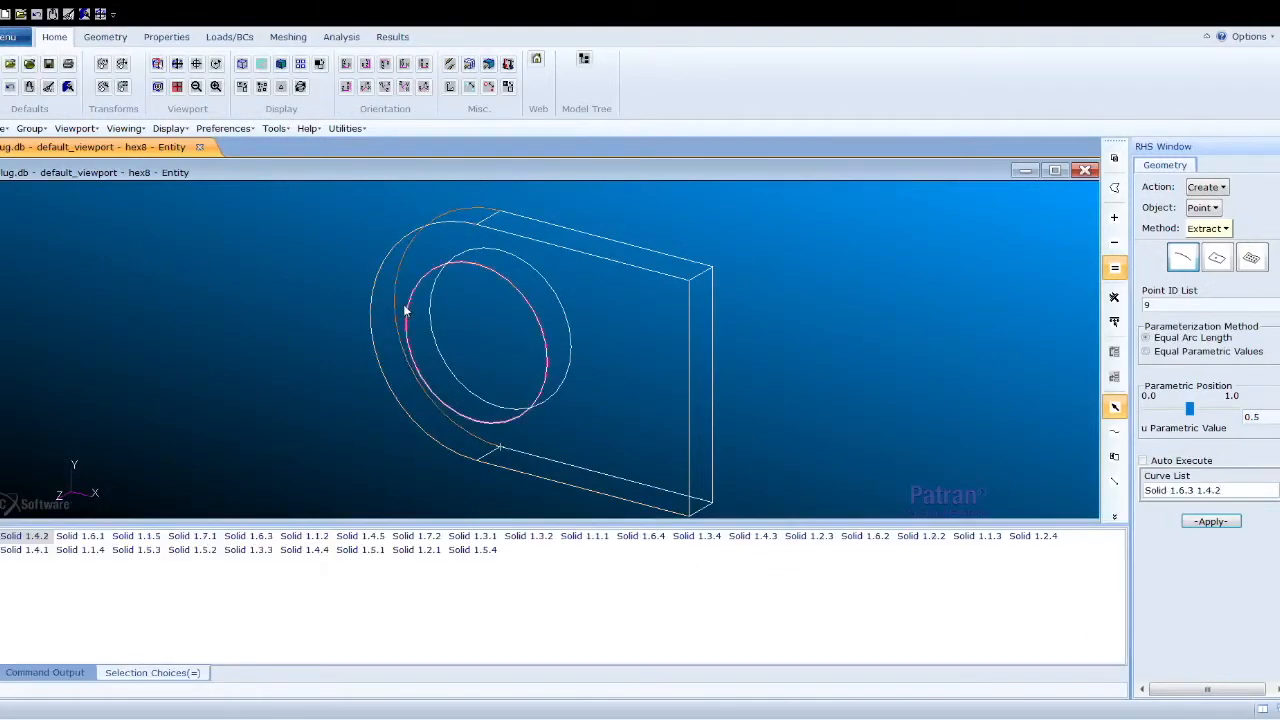
{"action": "left_click", "coordinate": [687, 420]}
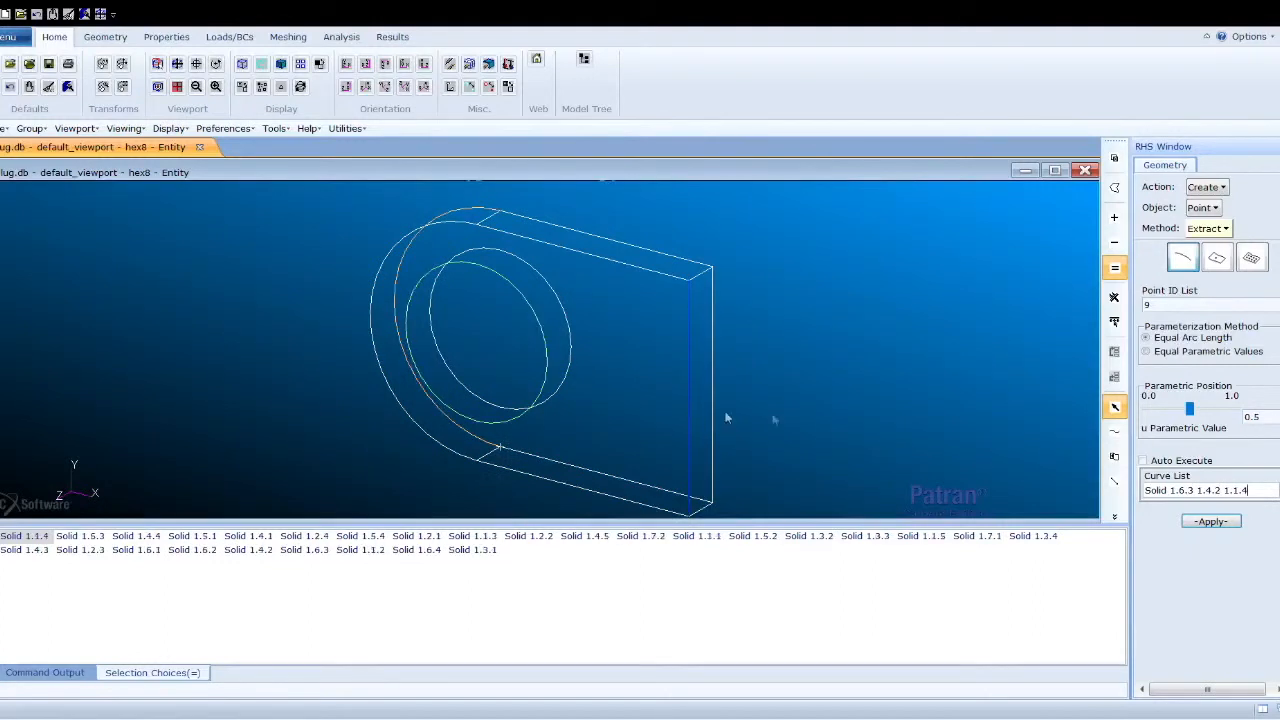
{"action": "left_click", "coordinate": [1212, 522]}
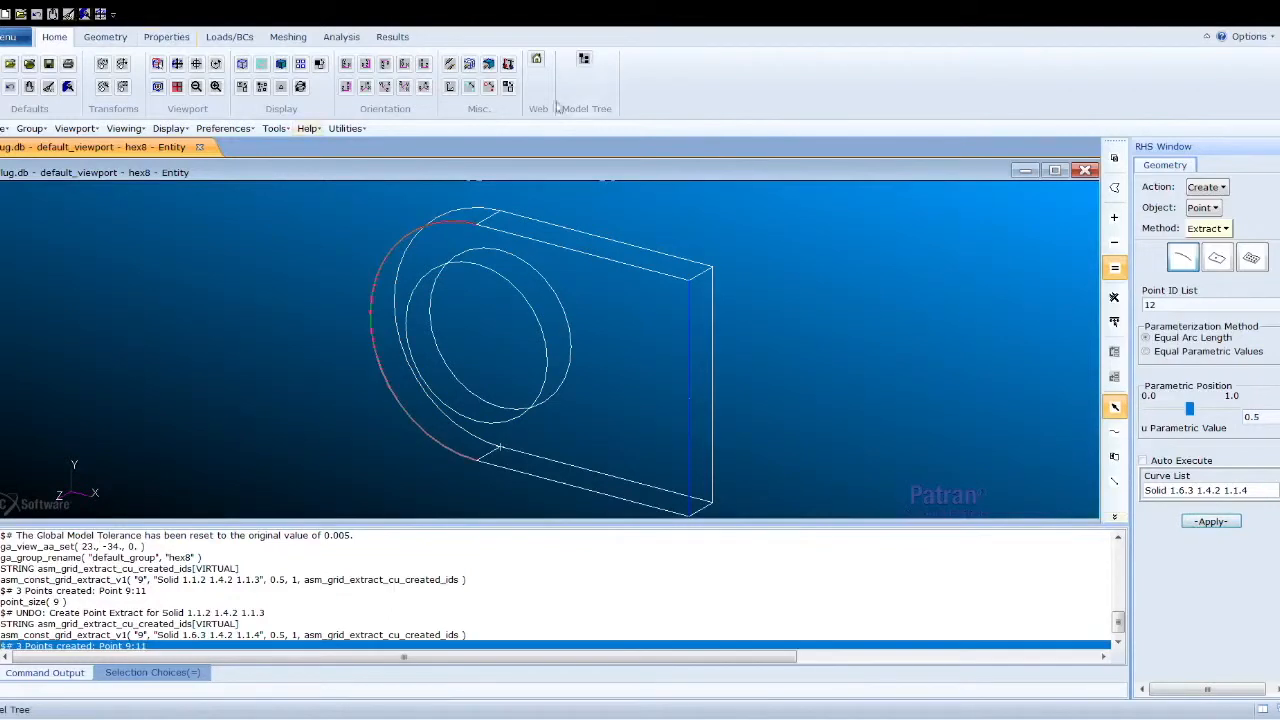
- Enlarge the point display and create a plane through Points 3, 1 and 6 on the lug's lower edge
{"action": "left_click", "coordinate": [470, 89]}
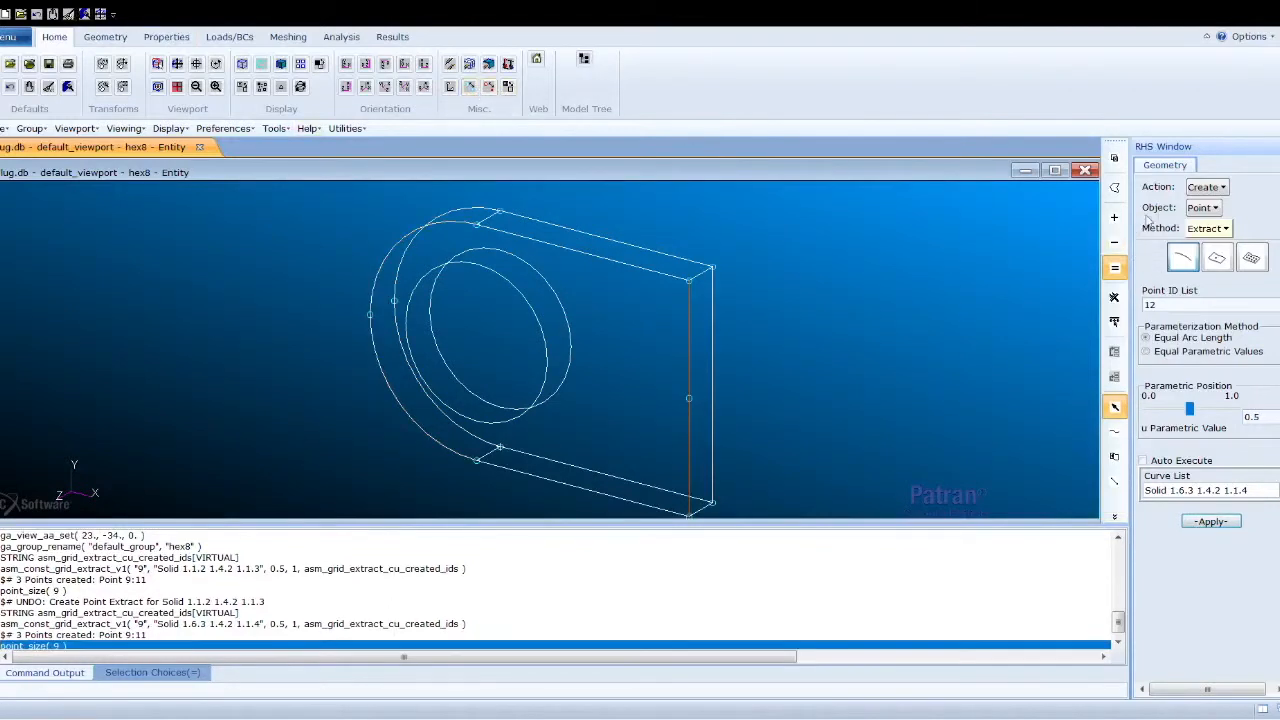
{"action": "left_click", "coordinate": [1231, 314]}
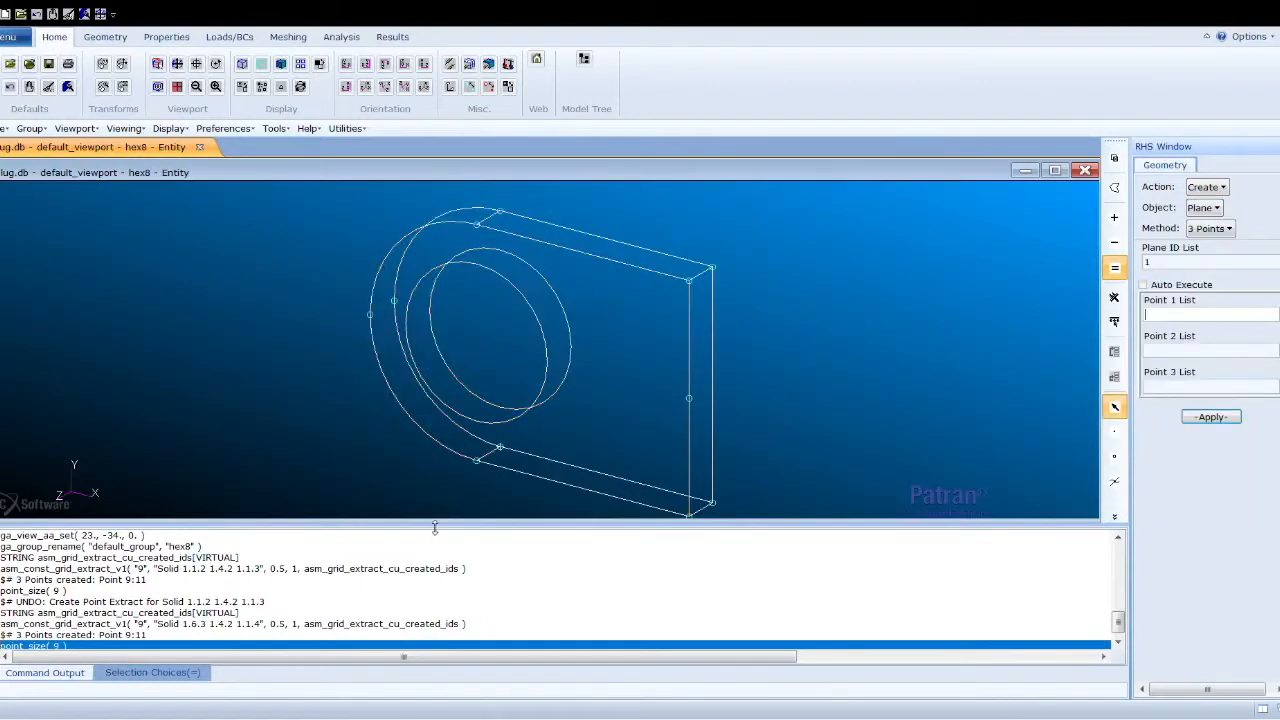
{"action": "left_click", "coordinate": [484, 460]}
{"action": "left_click", "coordinate": [477, 224]}
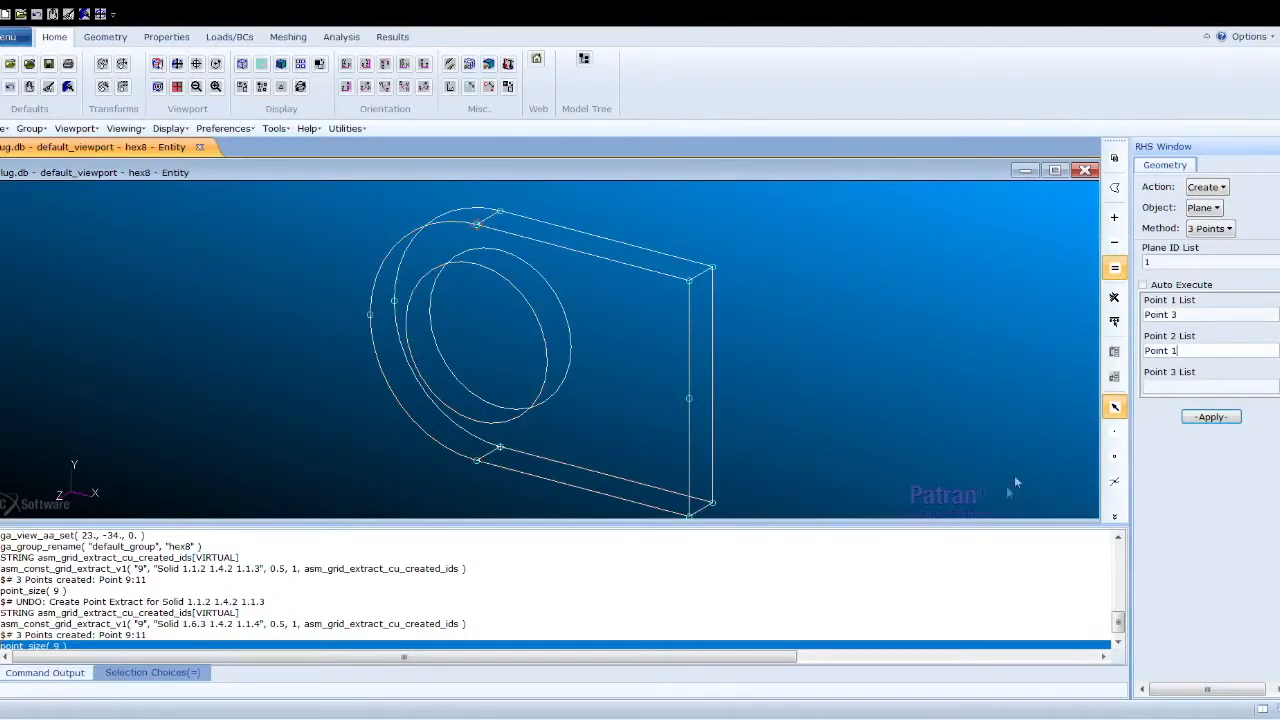
{"action": "left_click", "coordinate": [1185, 387]}
{"action": "left_click", "coordinate": [503, 450]}
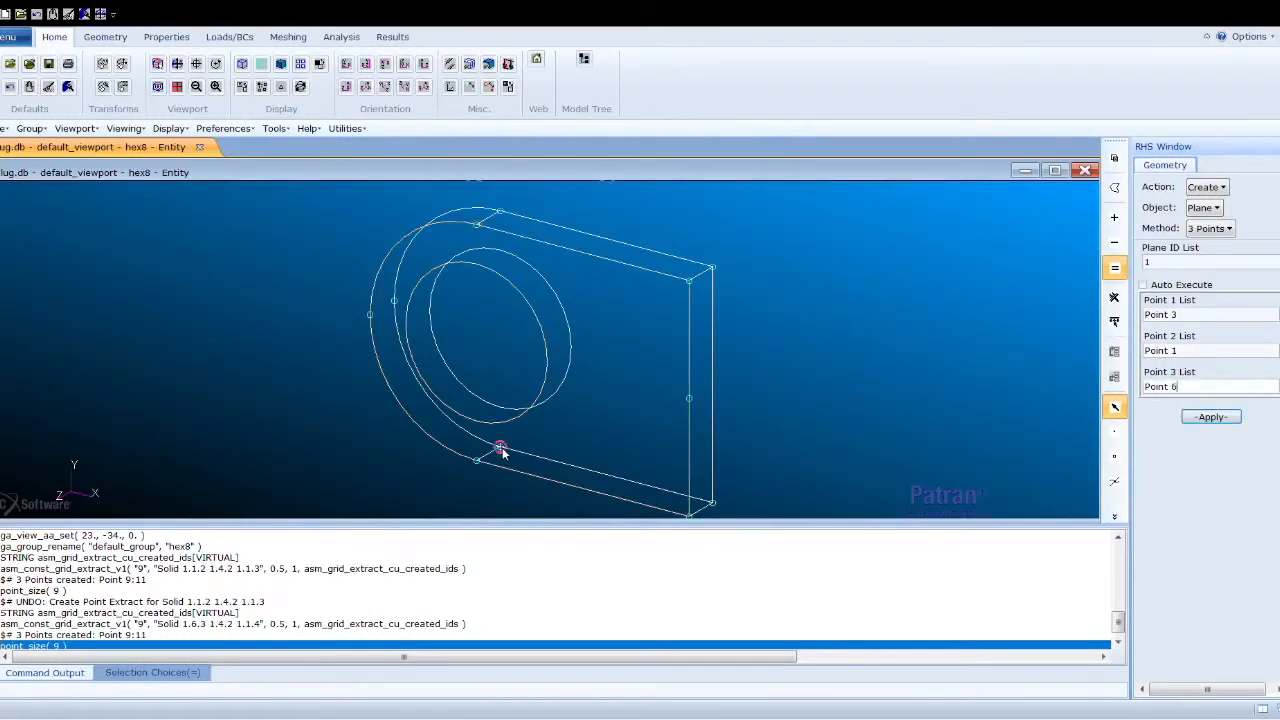
{"action": "left_click", "coordinate": [1214, 418]}
- Clear the point lists and create a second plane through Points 9, 11 and 10
{"action": "left_click_drag", "start_coordinate": [1220, 315], "coordinate": [1137, 297]}
{"action": "key", "text": "BackSpace"}
{"action": "left_click_drag", "start_coordinate": [1222, 351], "coordinate": [1142, 350]}
{"action": "key", "text": "BackSpace"}
{"action": "left_click_drag", "start_coordinate": [1201, 389], "coordinate": [1134, 396]}
{"action": "key", "text": "BackSpace"}
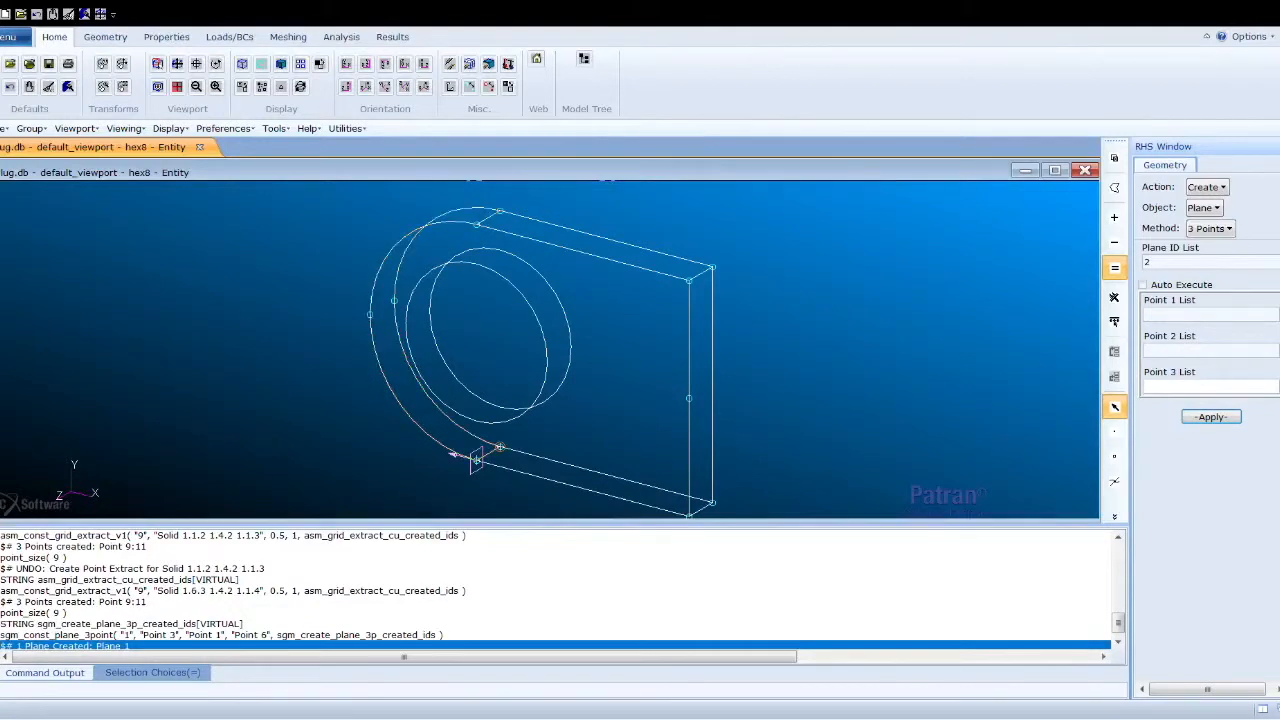
{"action": "left_click", "coordinate": [371, 315]}
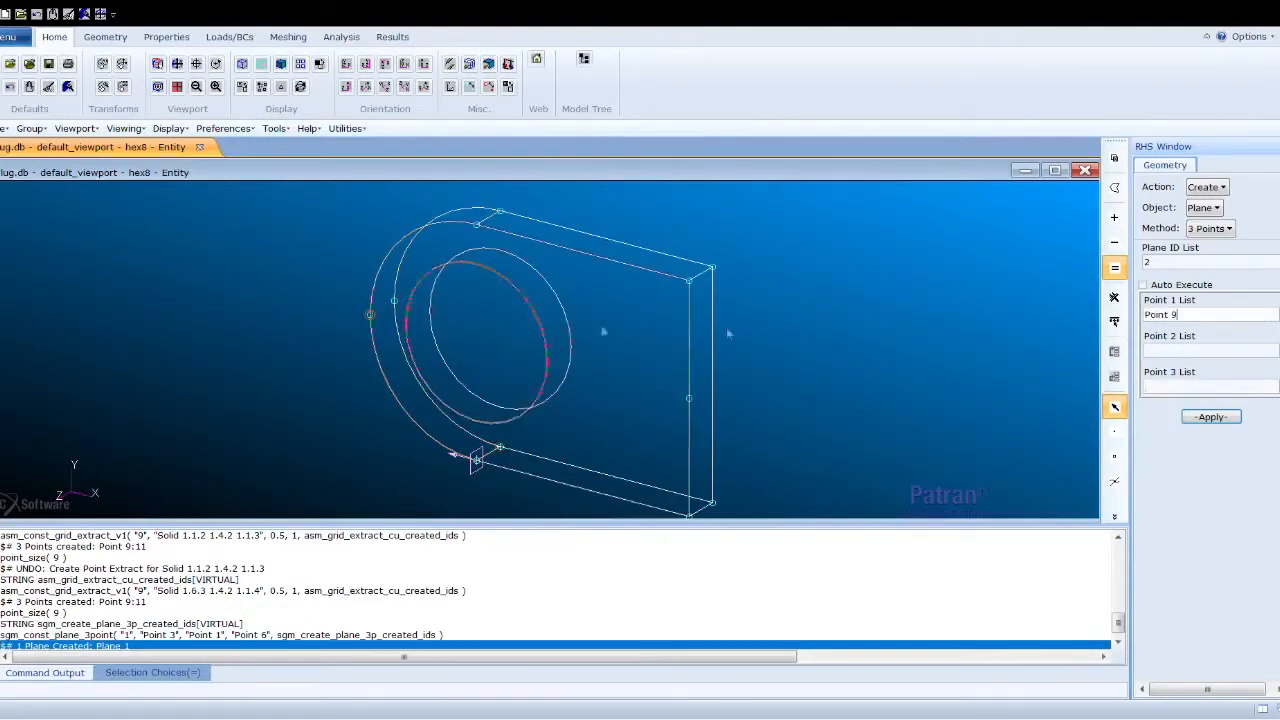
{"action": "left_click", "coordinate": [689, 399]}
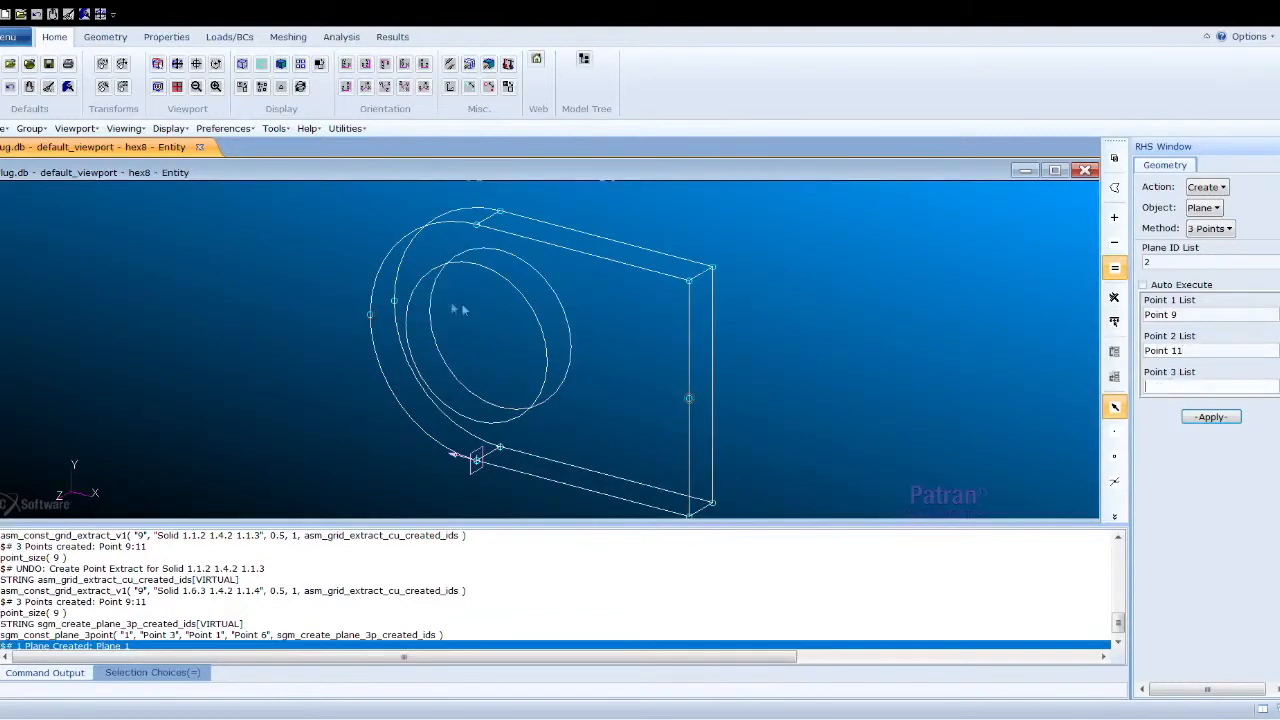
{"action": "left_click", "coordinate": [394, 300]}
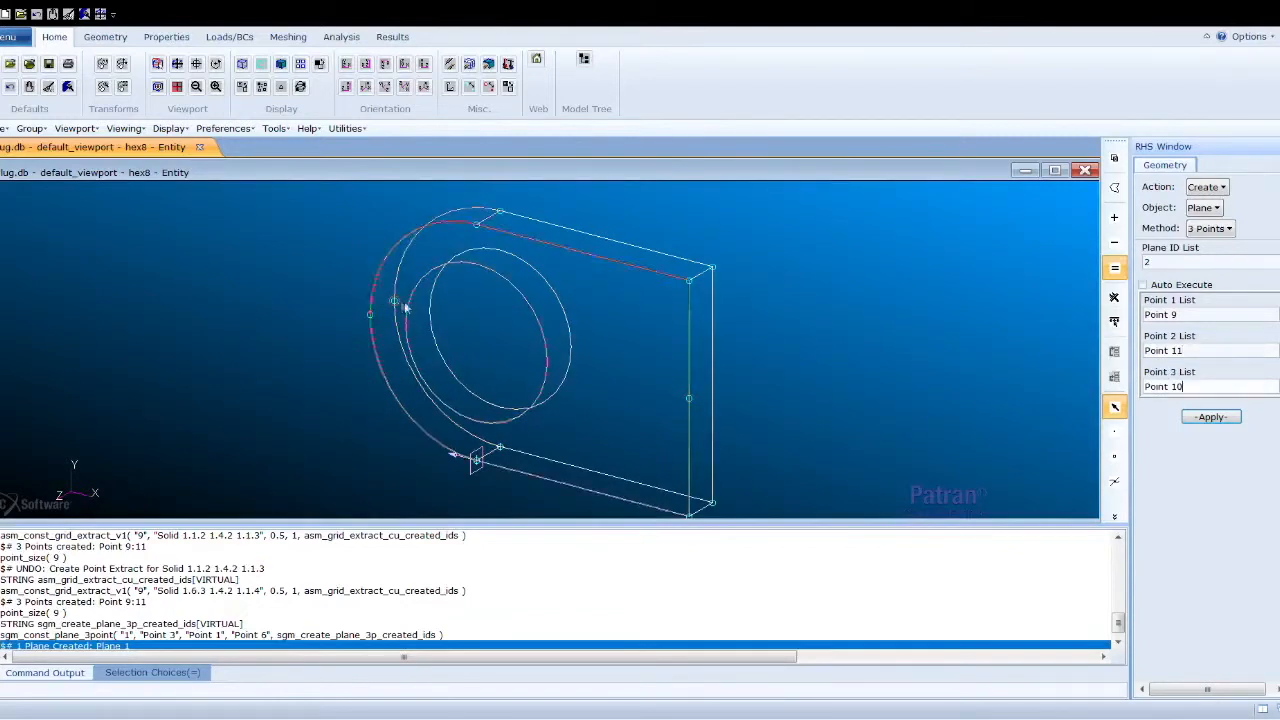
{"action": "left_click", "coordinate": [1212, 418]}
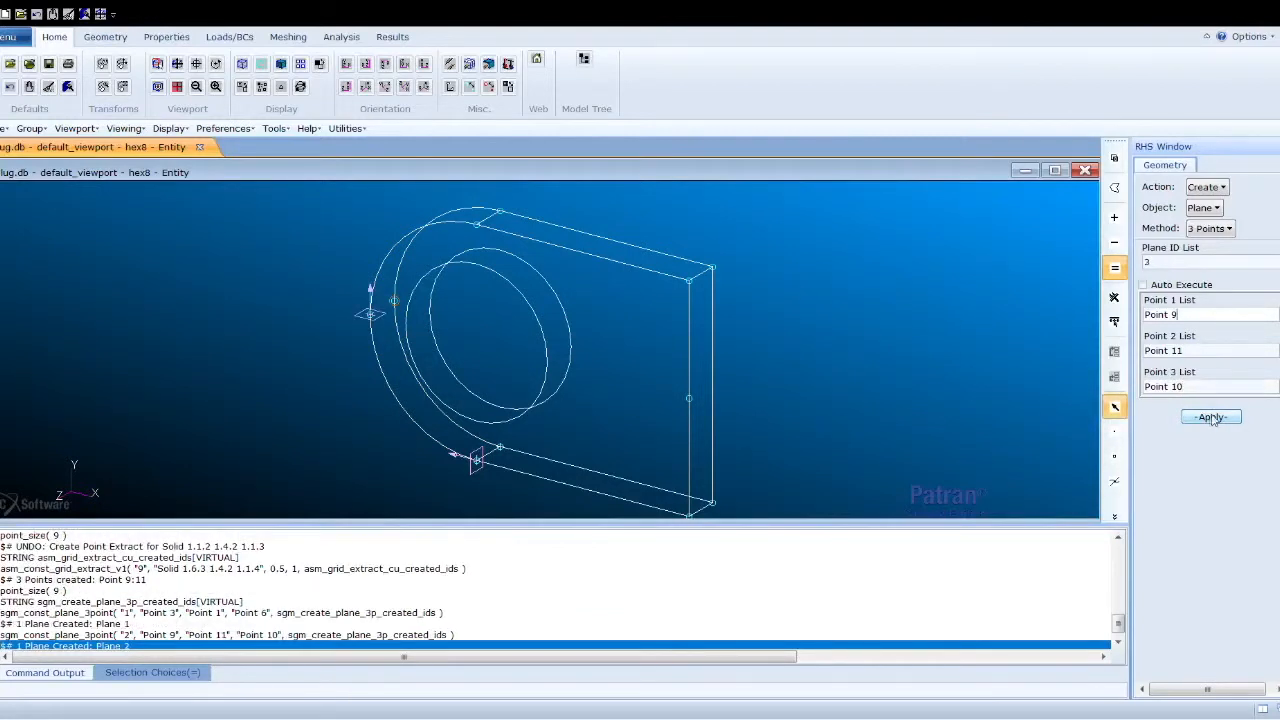
- Break Solid 1 with Plane 2, deleting the original solid
{"action": "left_click", "coordinate": [1204, 187]}
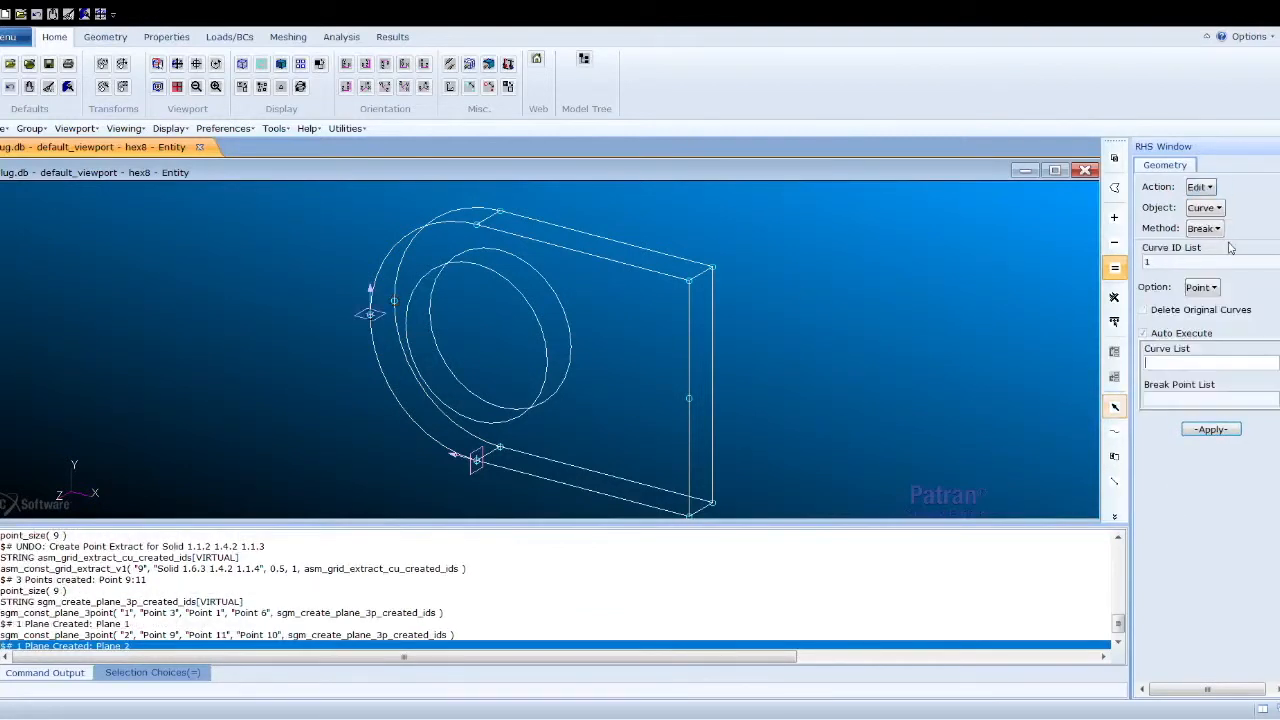
{"action": "left_click", "coordinate": [1218, 209]}
{"action": "left_click", "coordinate": [1220, 276]}
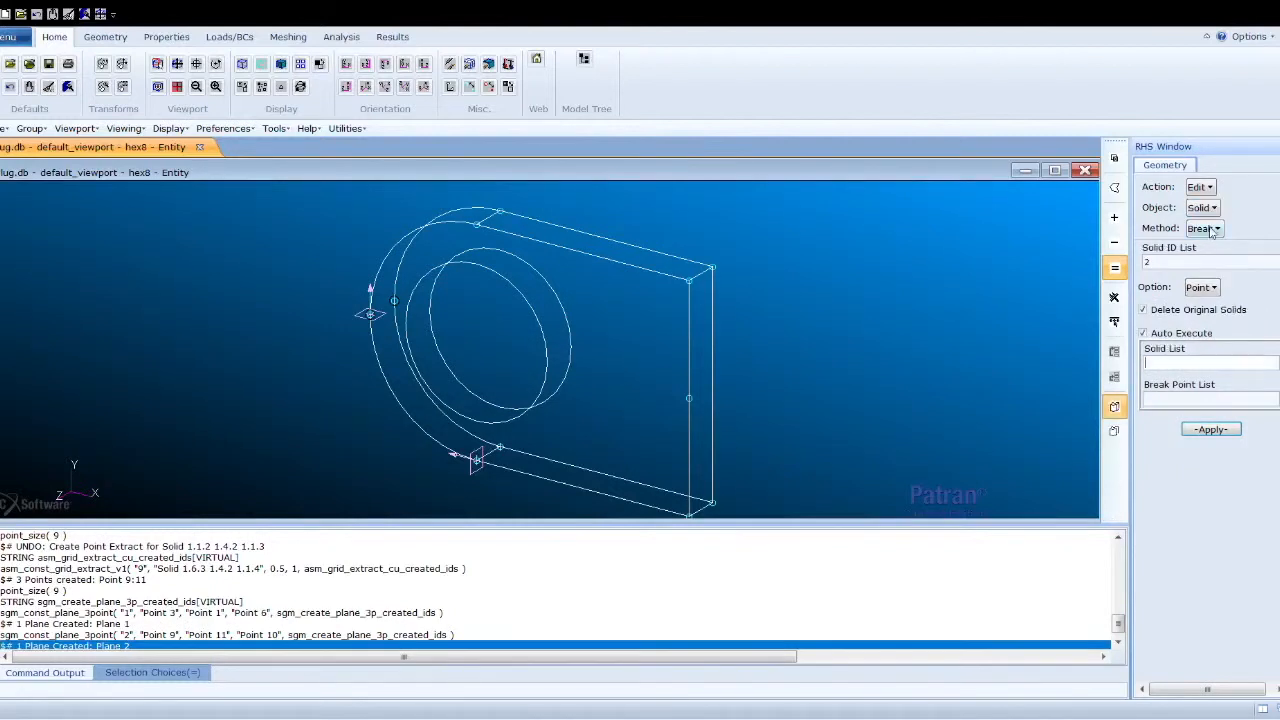
{"action": "left_click", "coordinate": [1155, 337]}
{"action": "left_click", "coordinate": [1174, 366]}
{"action": "left_click", "coordinate": [572, 356]}
{"action": "left_click", "coordinate": [1176, 404]}
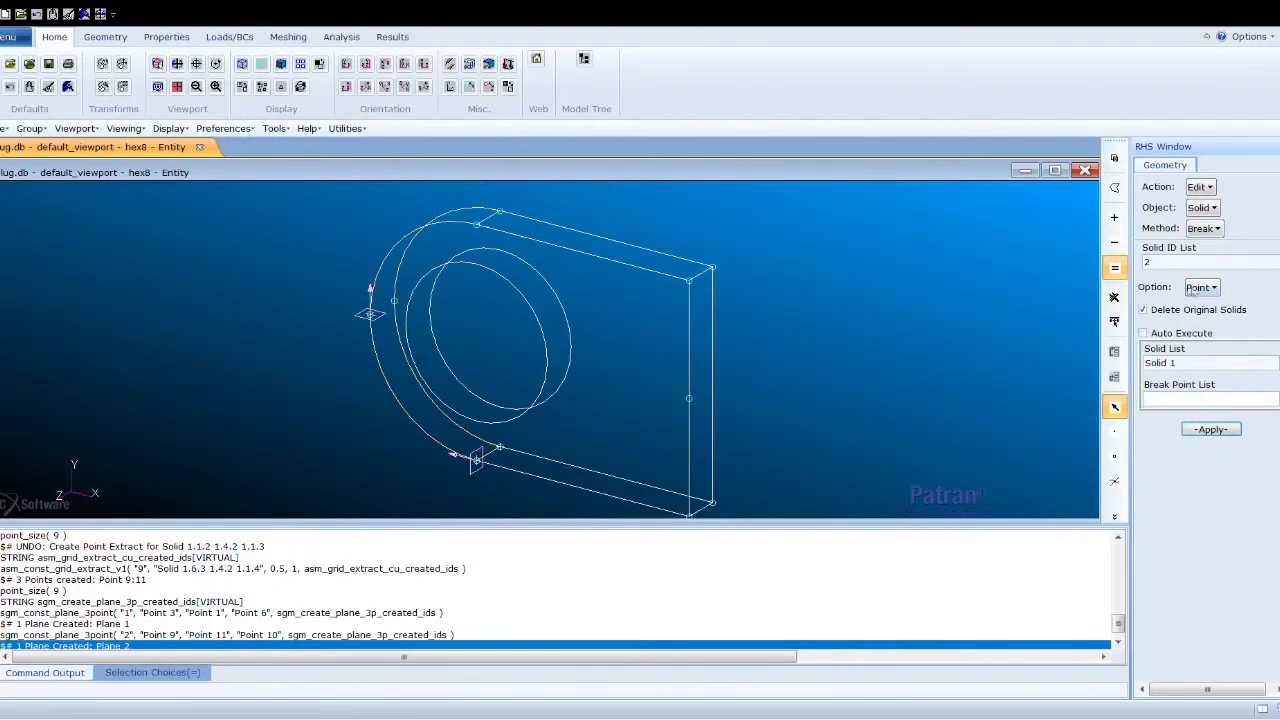
{"action": "left_click", "coordinate": [1216, 360]}
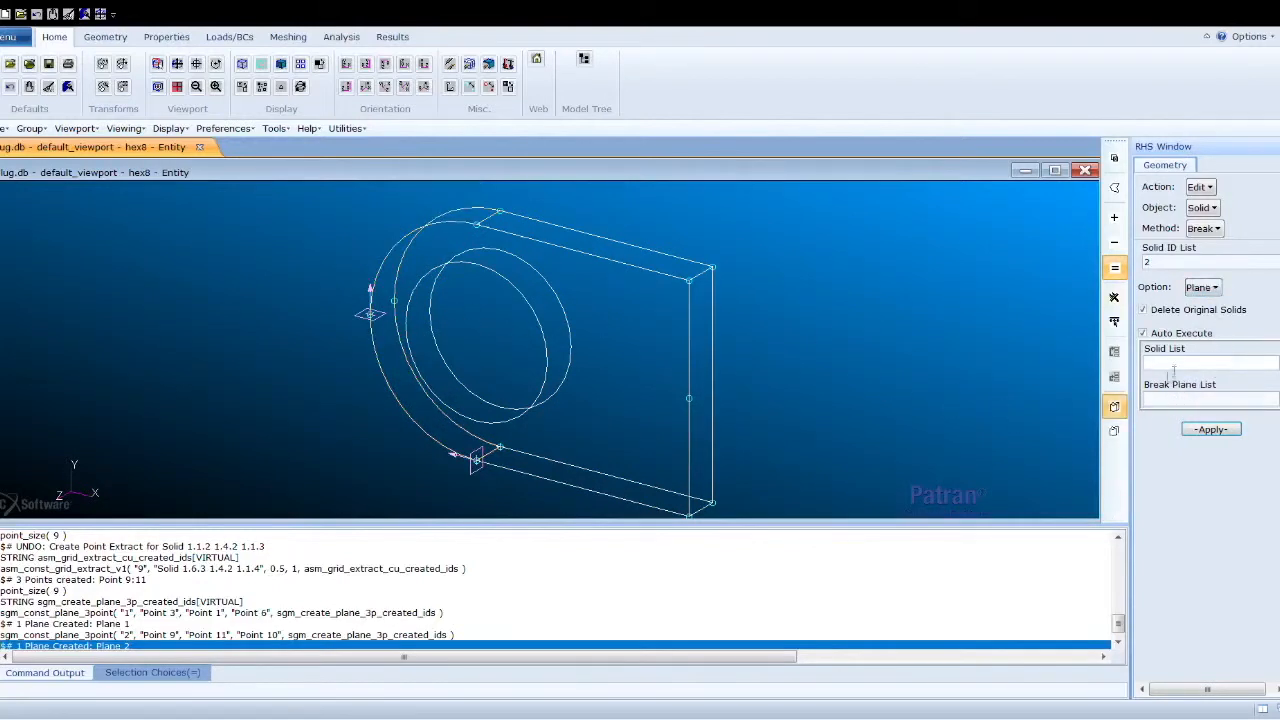
{"action": "left_click", "coordinate": [1142, 333]}
{"action": "left_click", "coordinate": [667, 363]}
{"action": "left_click", "coordinate": [366, 317]}
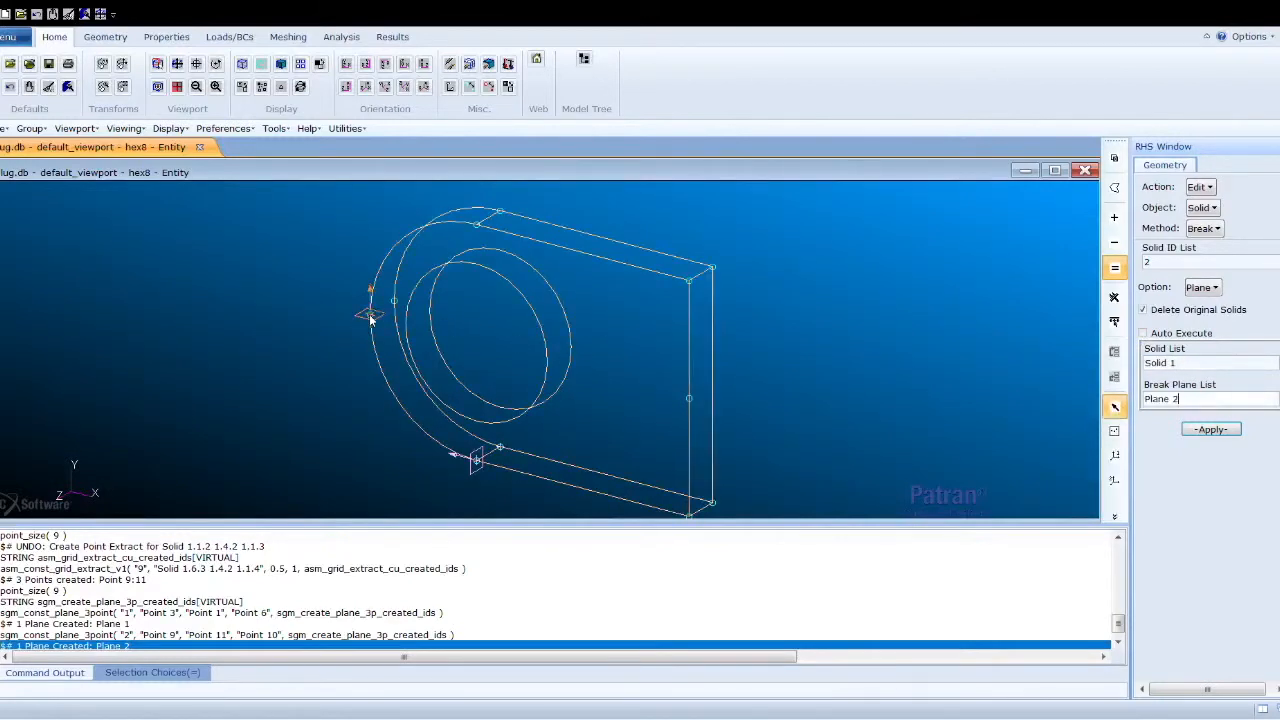
{"action": "left_click", "coordinate": [1221, 430]}
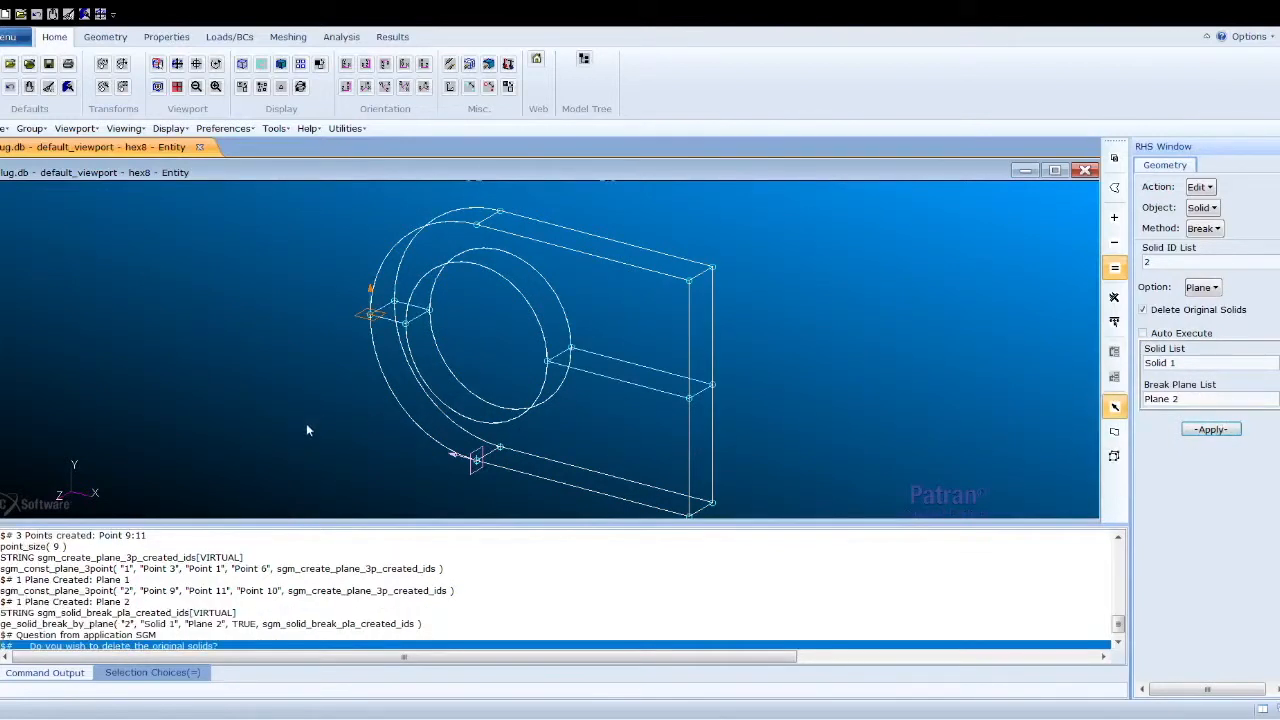
{"action": "left_click", "coordinate": [1232, 366]}
{"action": "key", "text": "Delete"}
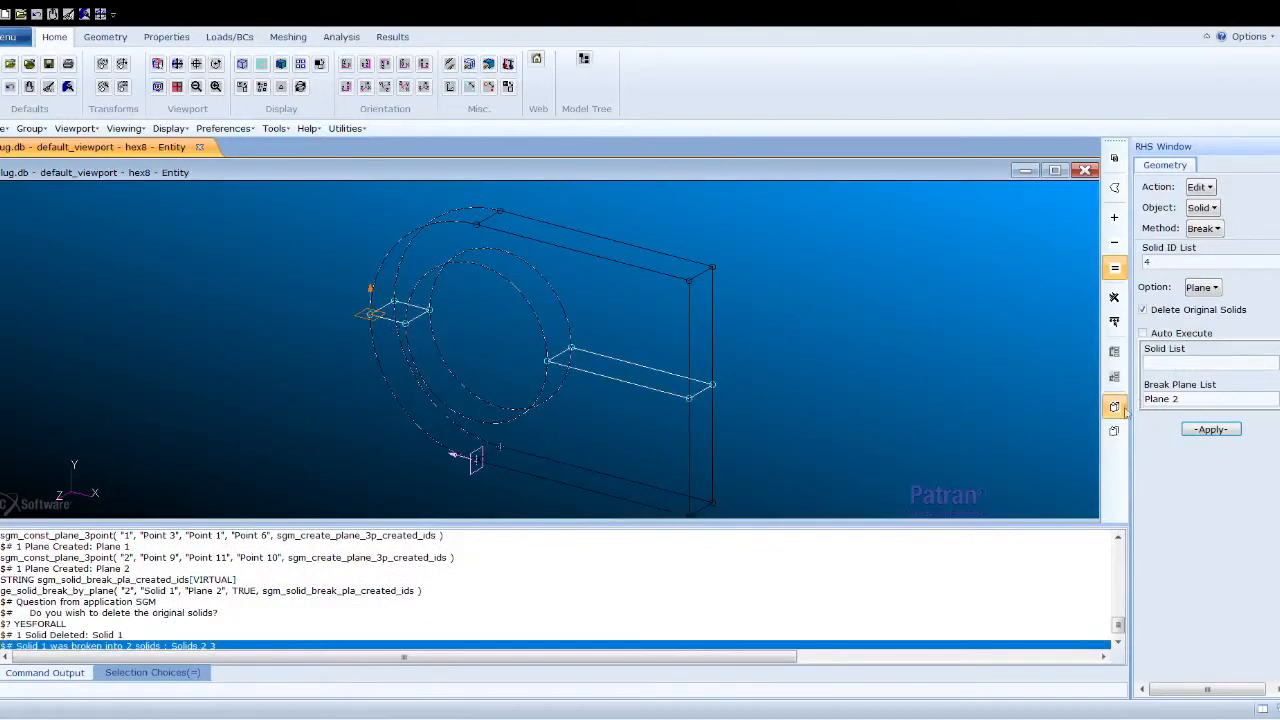
- Break Solids 2 and 3 with Plane 1
{"action": "left_click", "coordinate": [1198, 404]}
{"action": "key", "text": "Delete"}
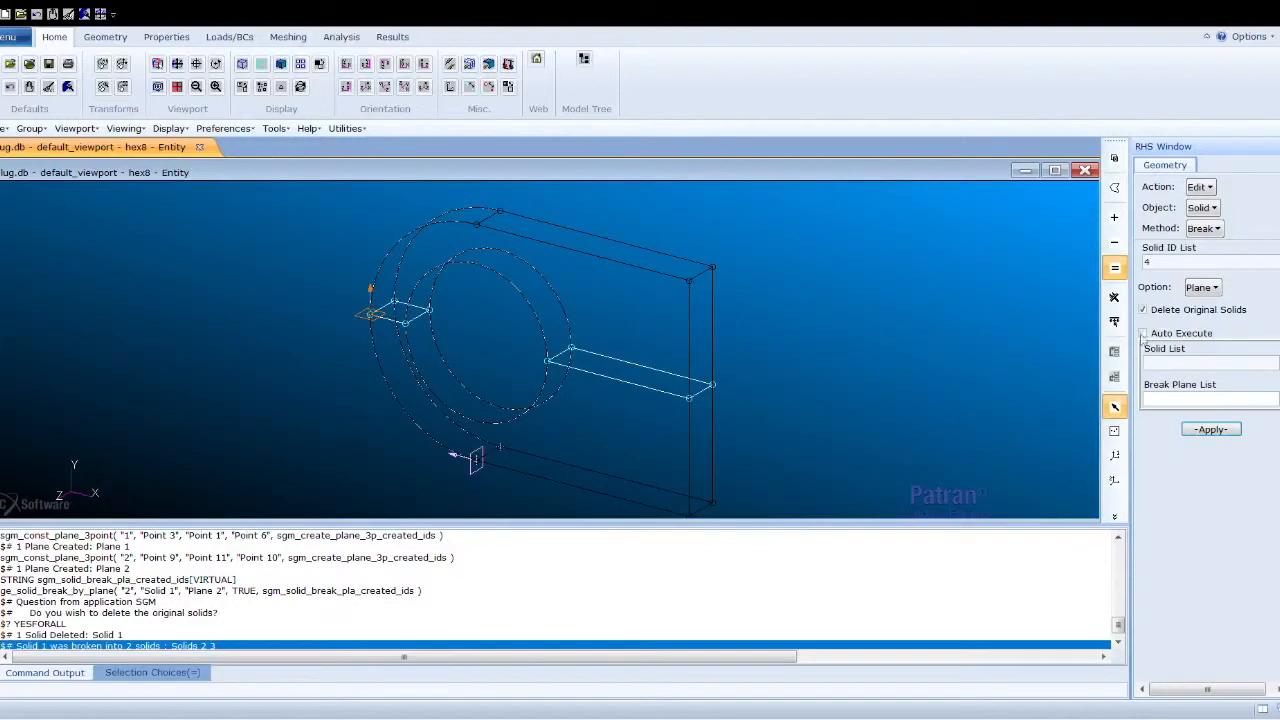
{"action": "left_click", "coordinate": [1179, 366]}
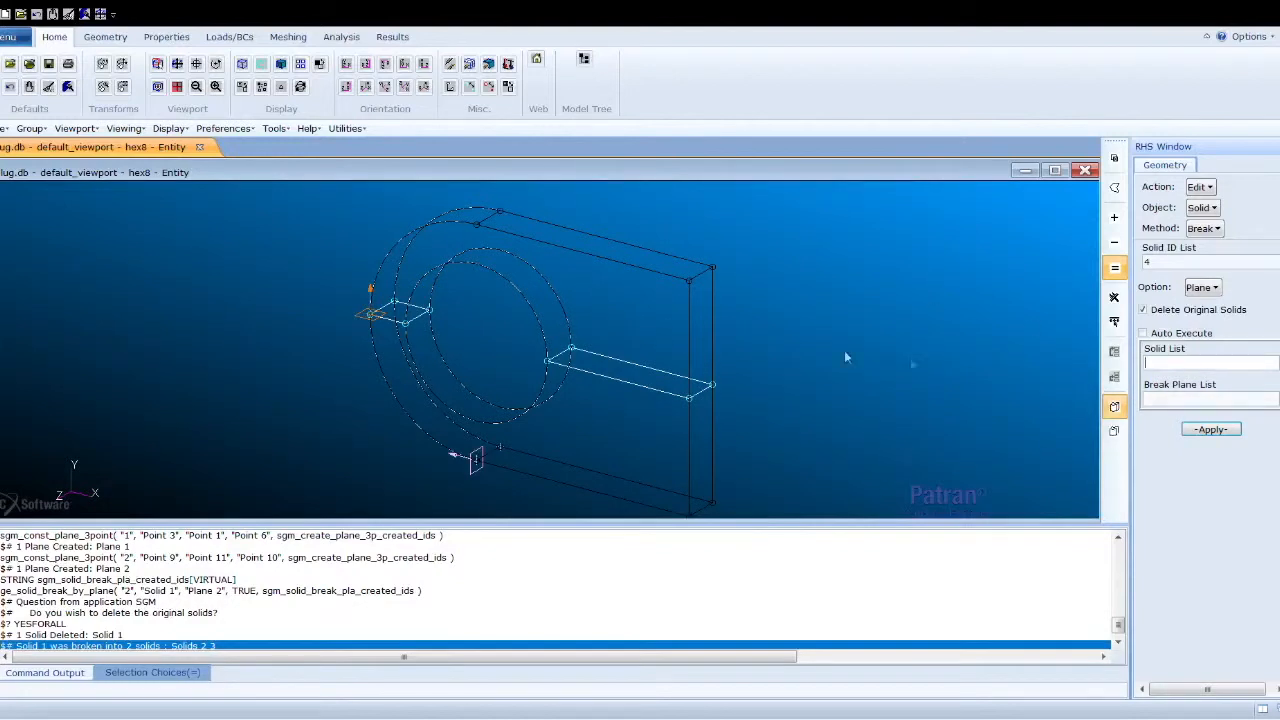
{"action": "left_click", "coordinate": [590, 329]}
{"action": "left_click", "coordinate": [550, 451], "text": "shift"}
{"action": "left_click", "coordinate": [1188, 410]}
{"action": "left_click", "coordinate": [476, 458]}
{"action": "left_click", "coordinate": [1211, 429]}
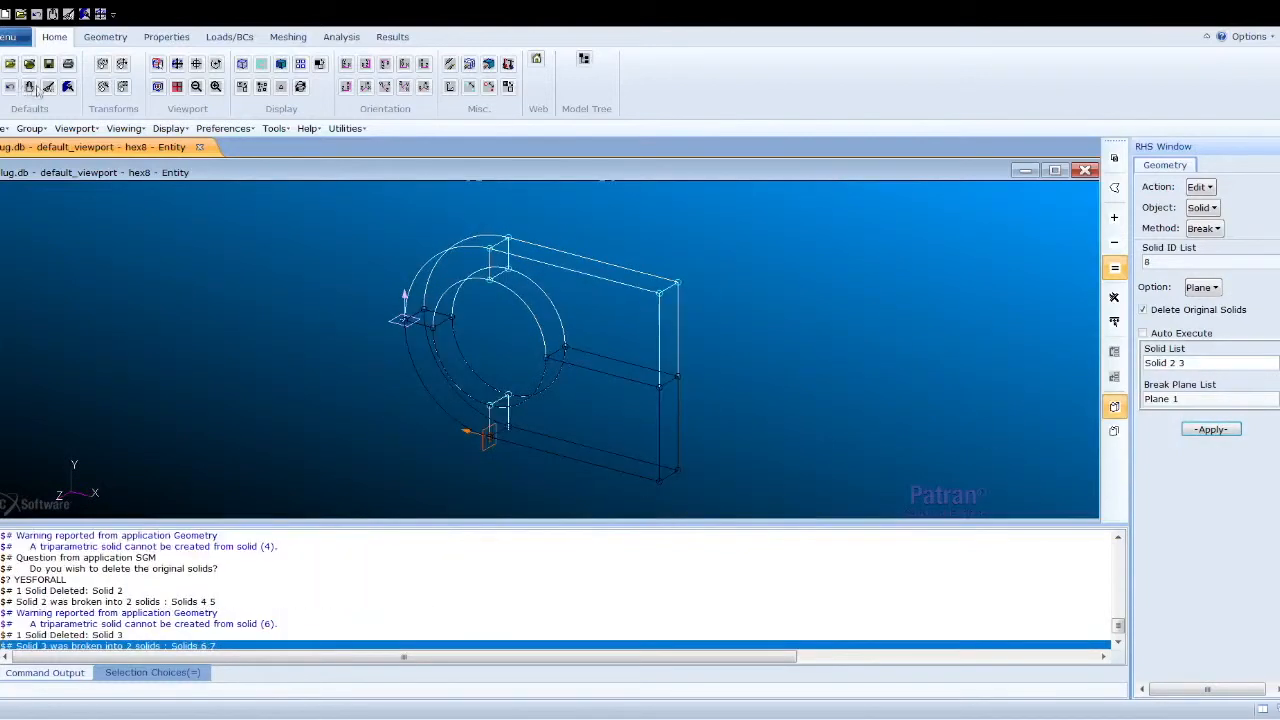
- Create a new current group named tet4
{"action": "left_click", "coordinate": [93, 88]}
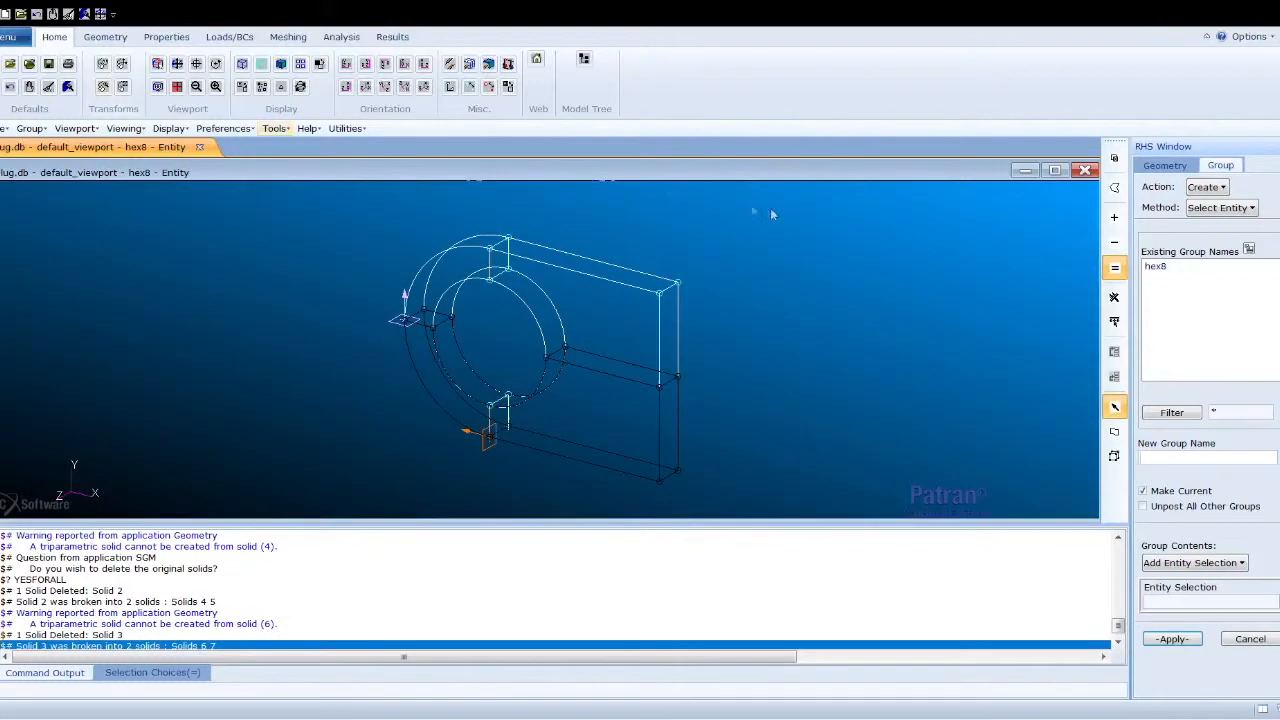
{"action": "left_click", "coordinate": [1163, 267]}
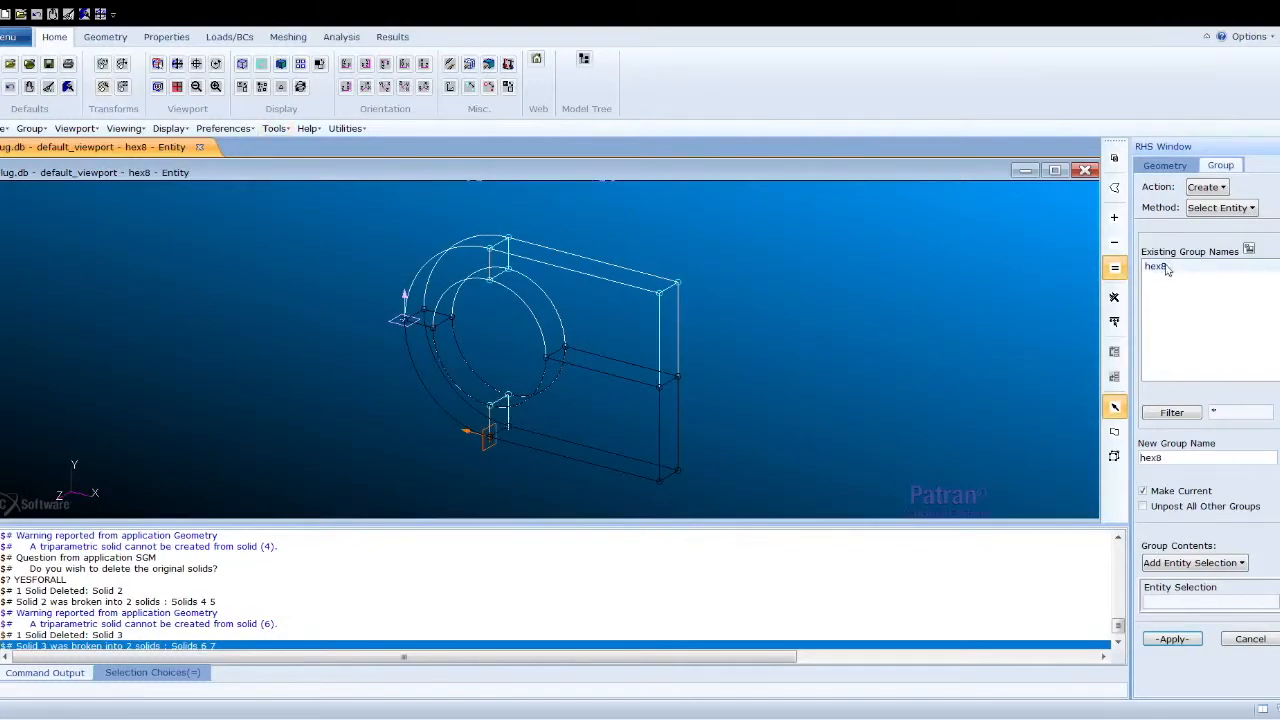
{"action": "left_click_drag", "start_coordinate": [1162, 457], "coordinate": [1135, 448]}
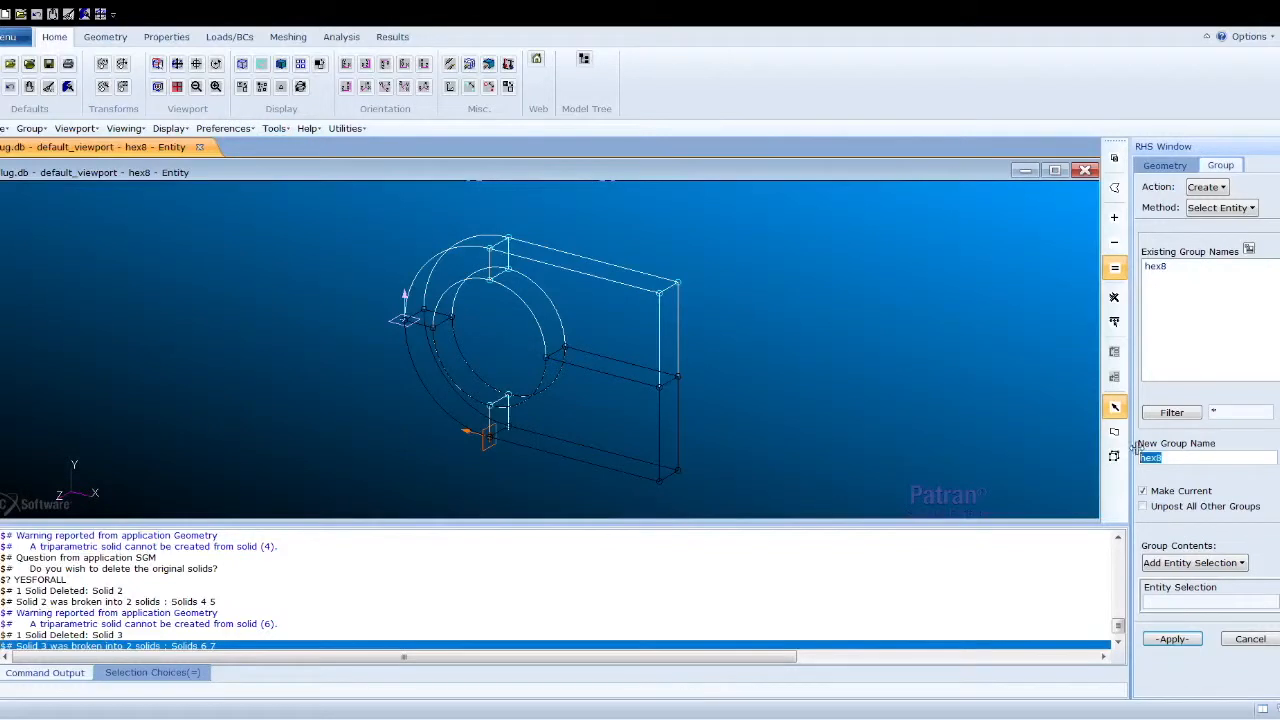
{"action": "key", "text": "BackSpace"}
{"action": "left_click", "coordinate": [1176, 638]}
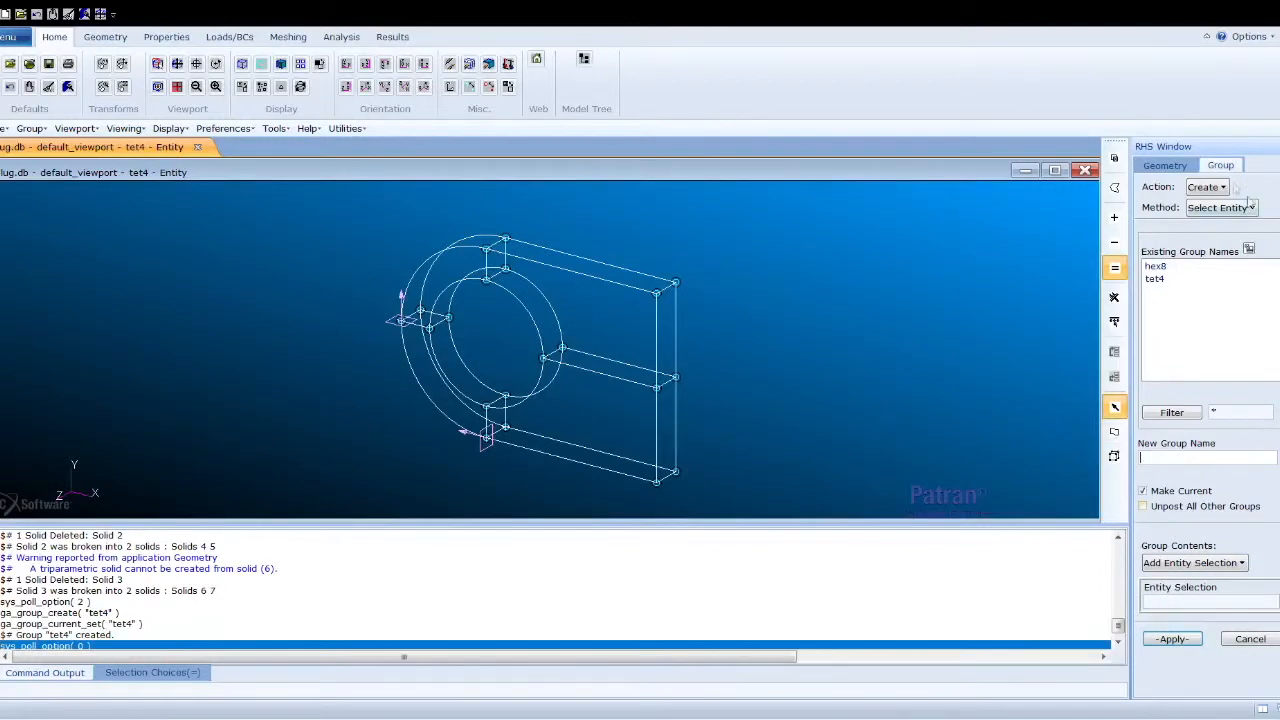
- Translate copies of Solids 4 to 7 along the direction vector <0 -10 0>, without auto execute
{"action": "left_click", "coordinate": [1172, 165]}
{"action": "left_click", "coordinate": [1196, 187]}
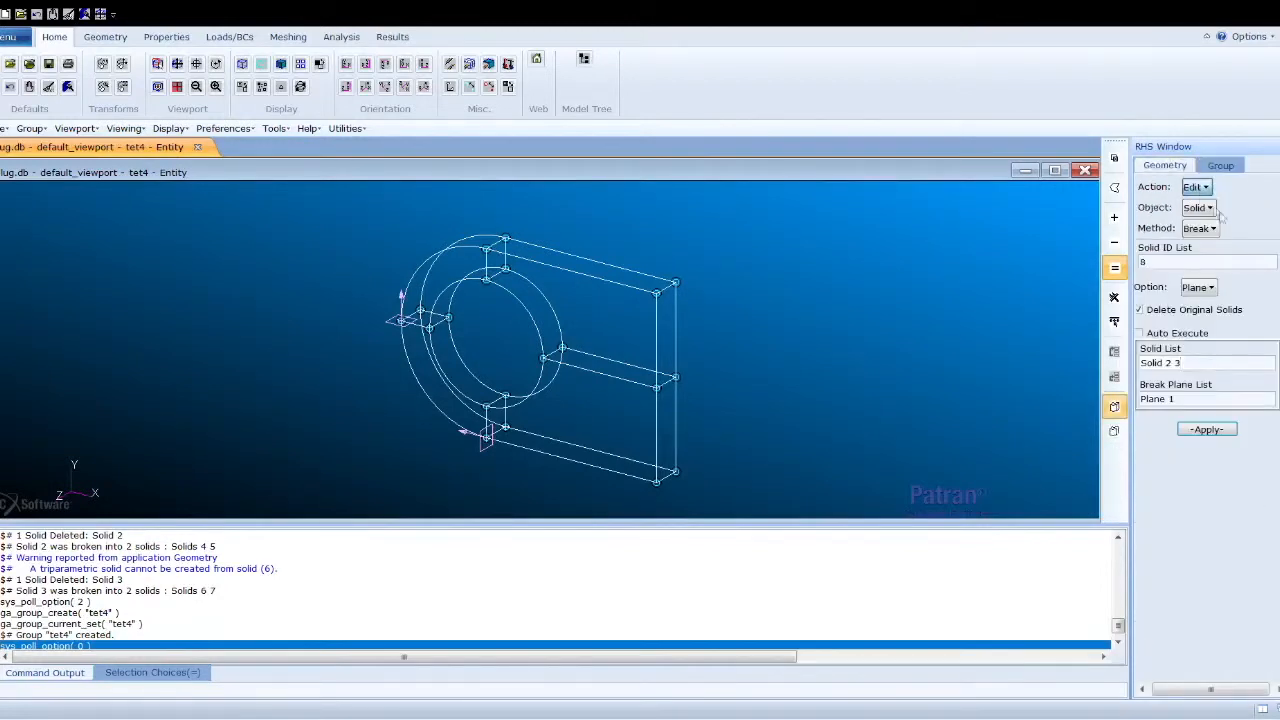
{"action": "left_click", "coordinate": [1230, 277]}
{"action": "left_click", "coordinate": [1205, 207]}
{"action": "left_click", "coordinate": [1222, 276]}
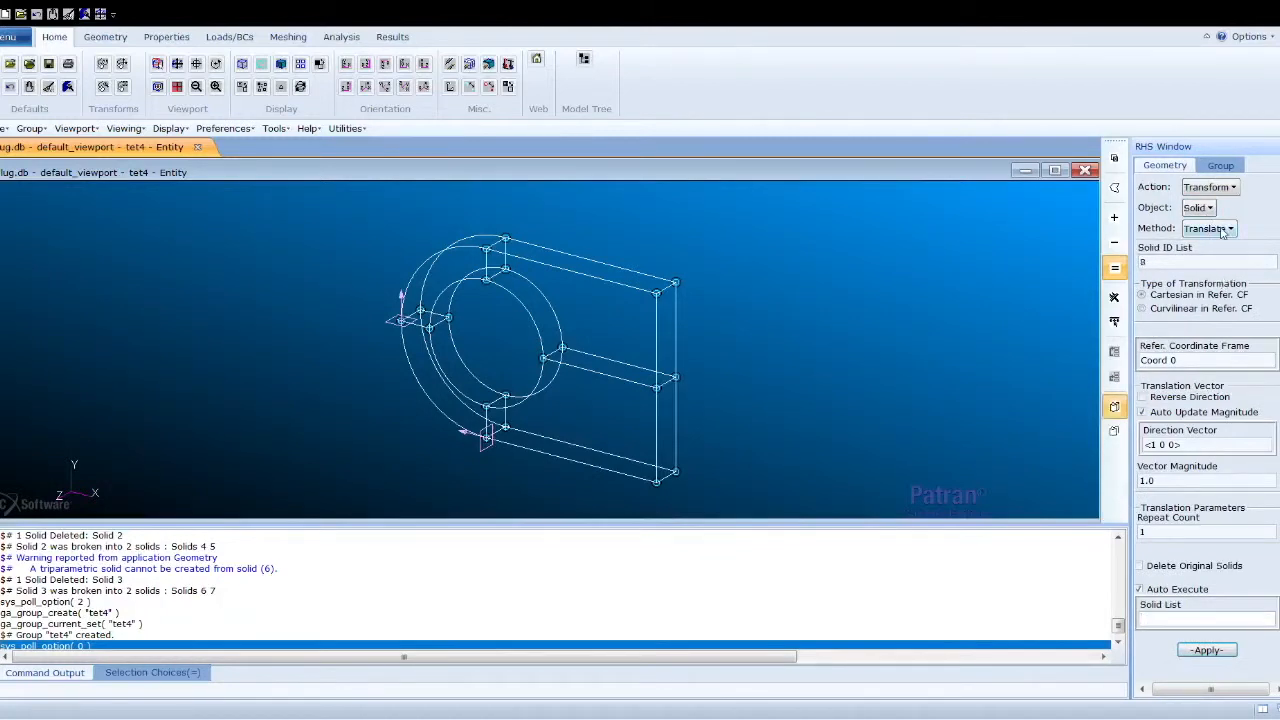
{"action": "left_click", "coordinate": [1166, 442]}
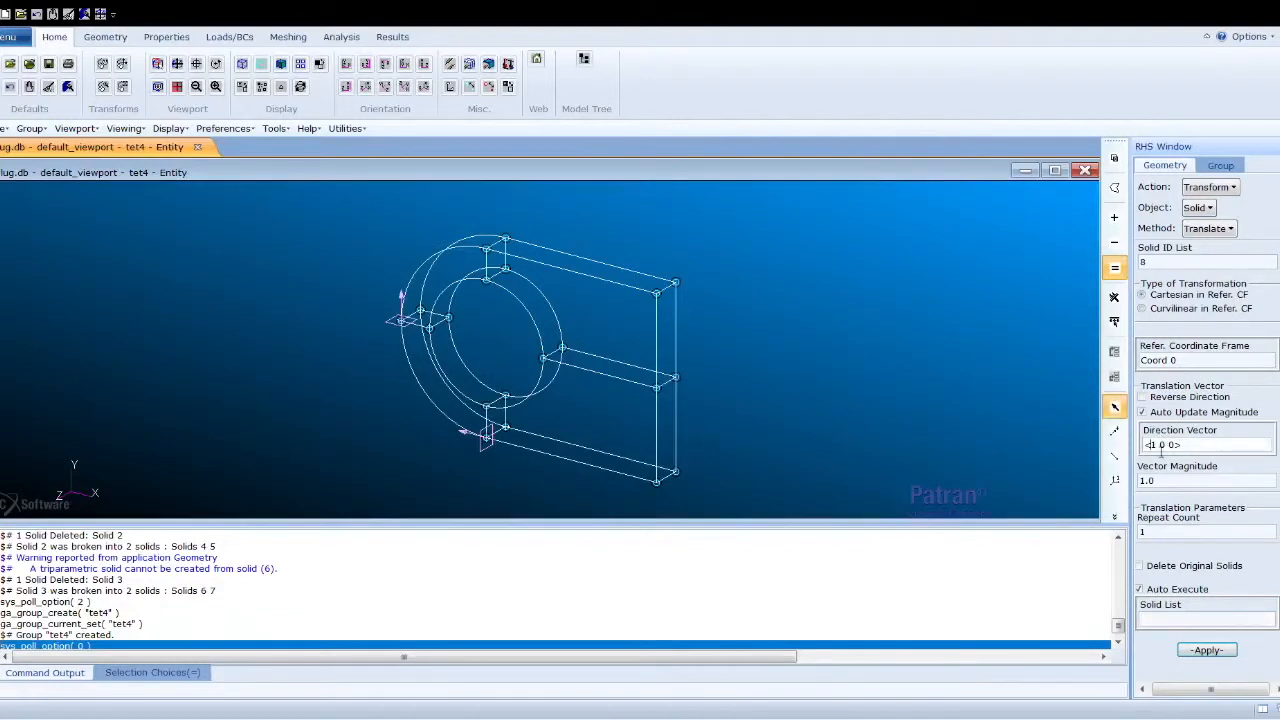
{"action": "key", "text": "BackSpace"}
{"action": "type", "text": "0 -1"}
{"action": "left_click", "coordinate": [1179, 621]}
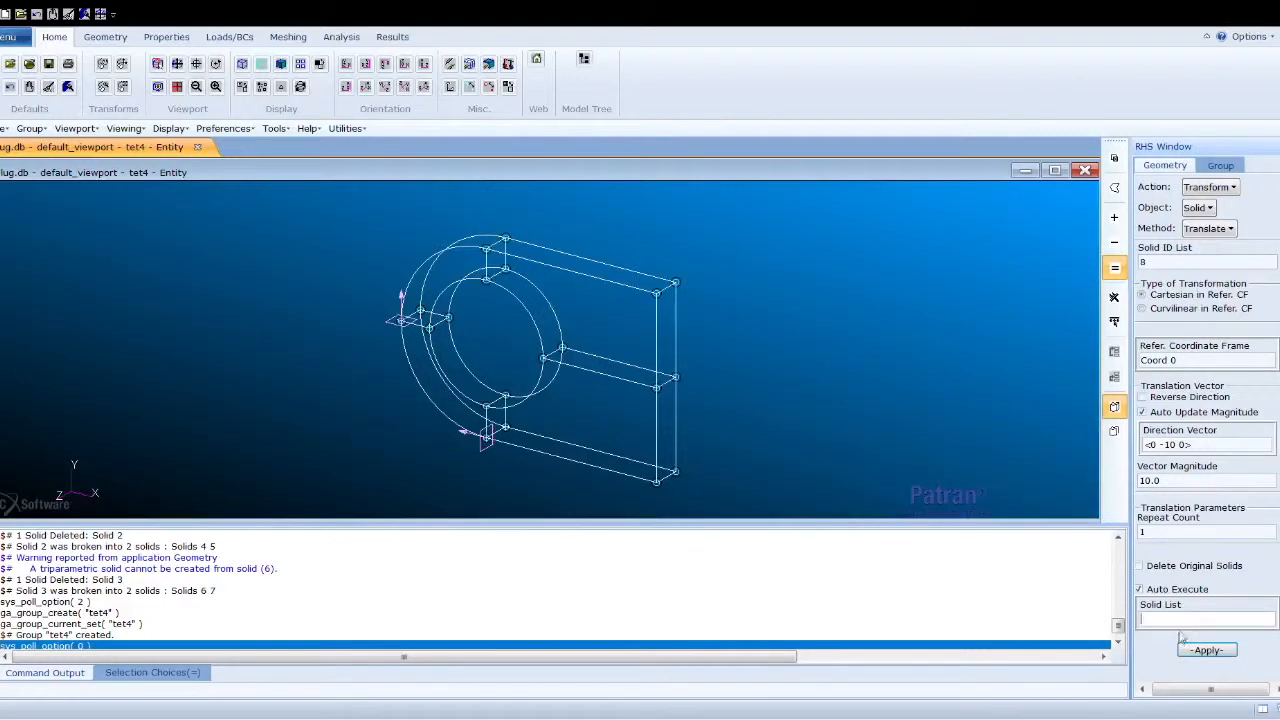
{"action": "left_click", "coordinate": [1141, 589]}
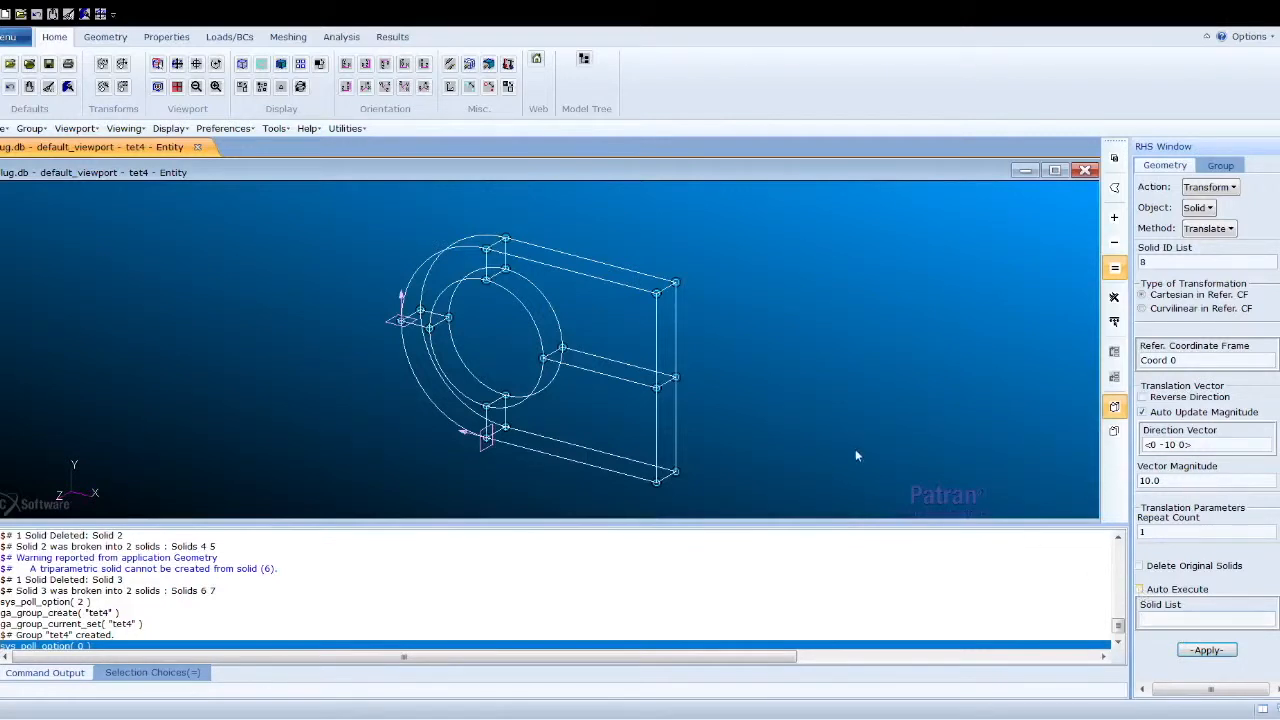
{"action": "left_click_drag", "start_coordinate": [337, 196], "coordinate": [758, 520]}
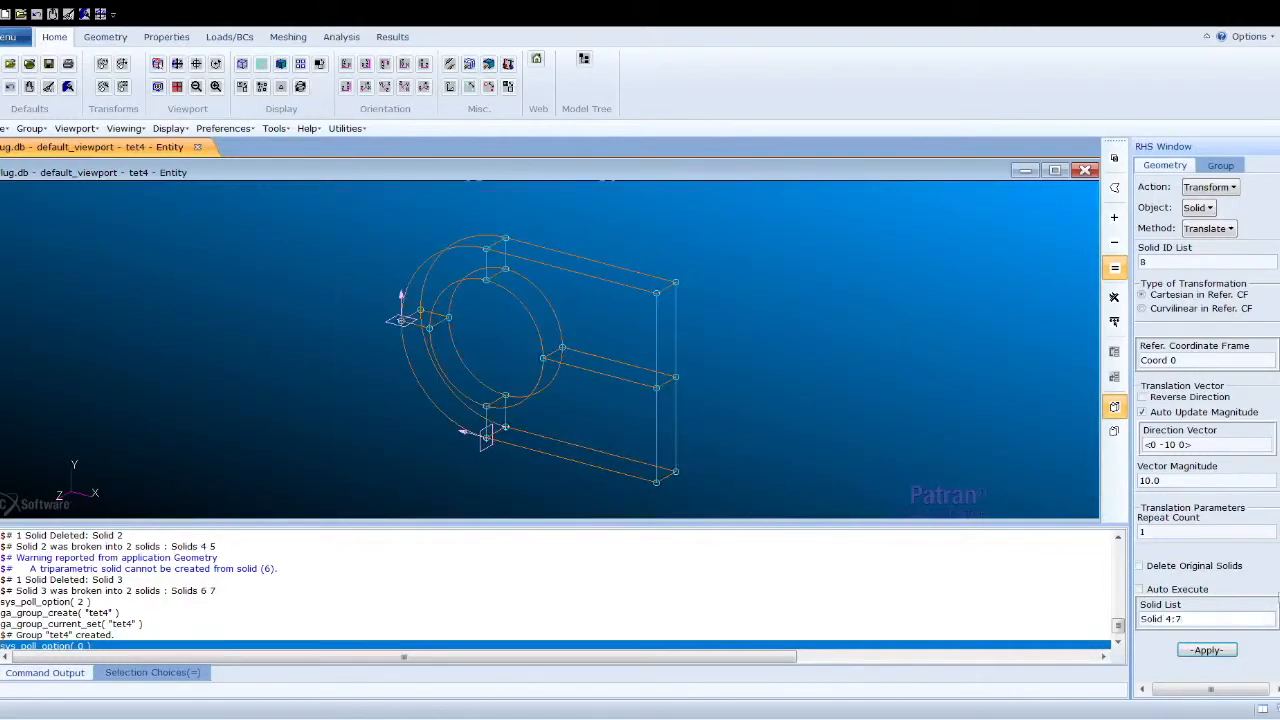
{"action": "left_click", "coordinate": [1208, 651]}
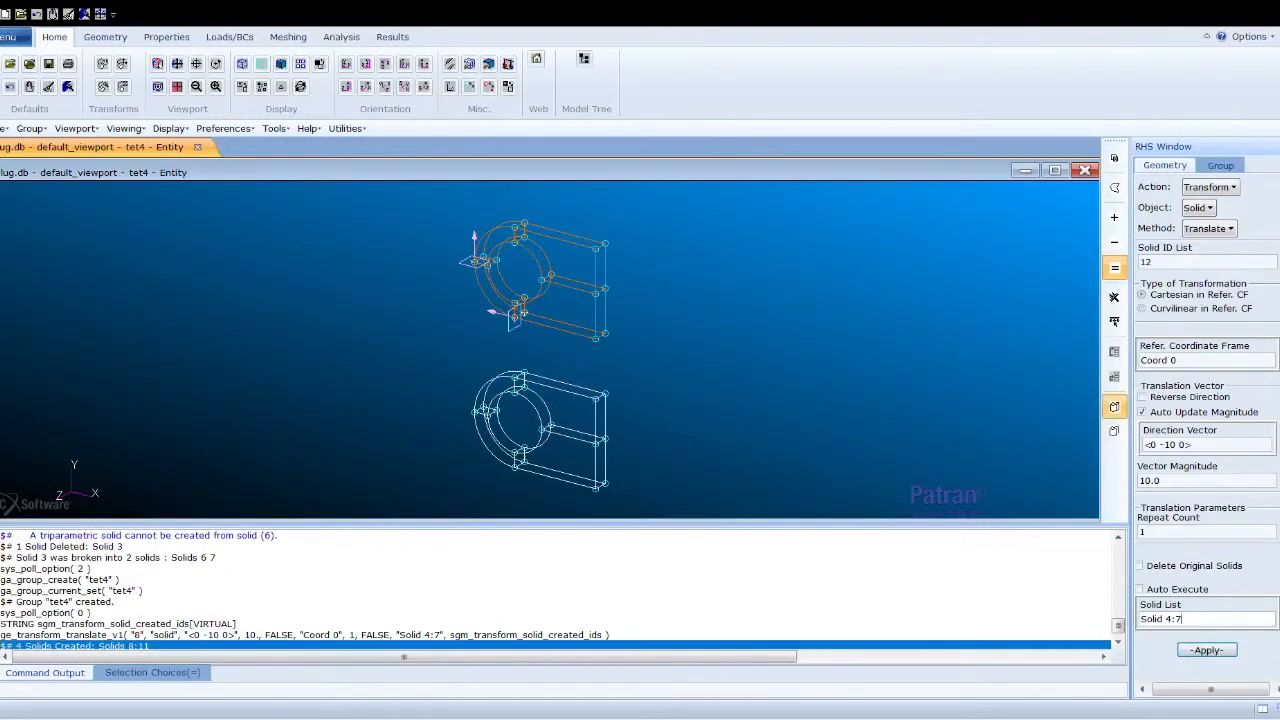
- Create a new current group named tet10
{"action": "left_click", "coordinate": [1220, 165]}
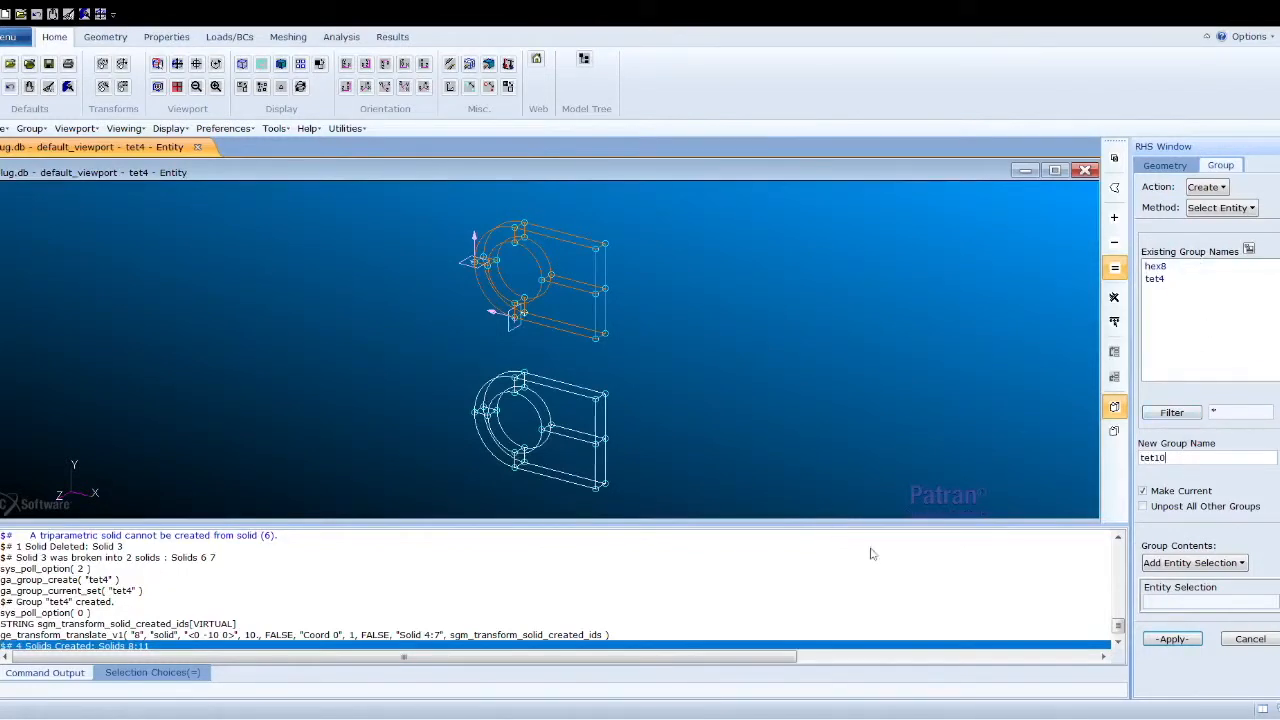
{"action": "left_click", "coordinate": [1165, 640]}
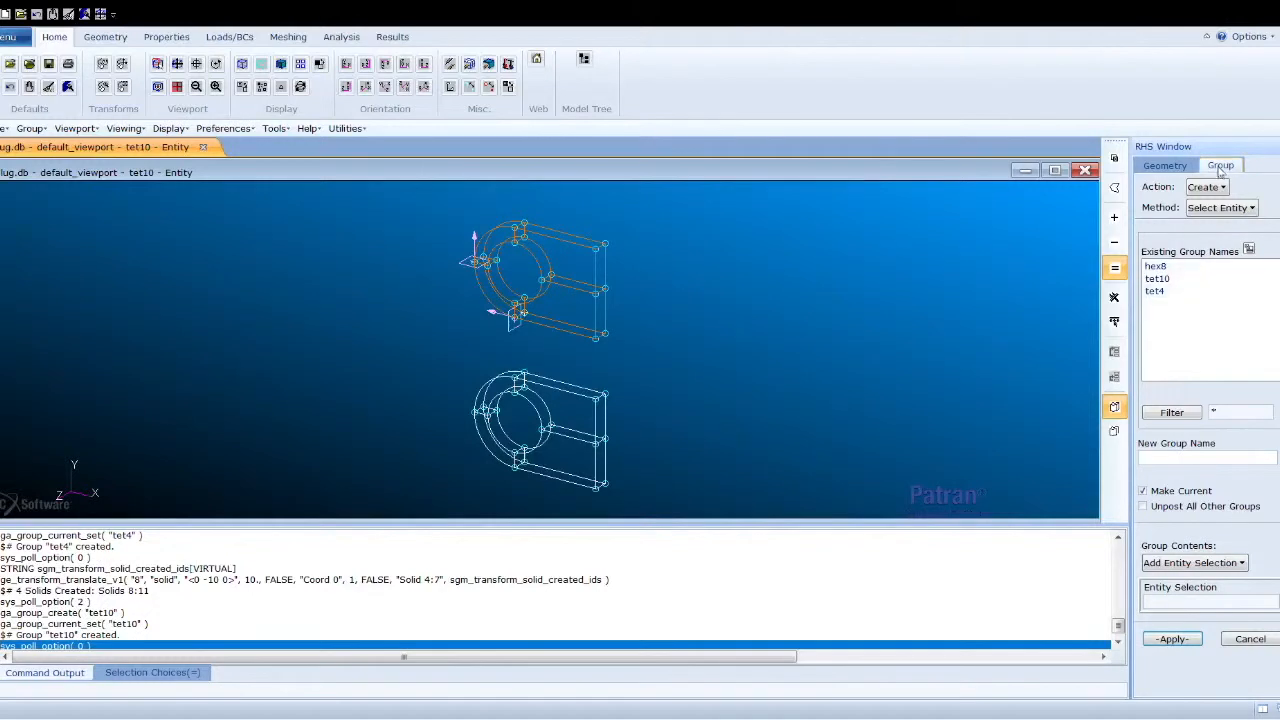
- Translate another copy of Solids 4 to 7 using the direction vector <15 -10 0>
{"action": "left_click", "coordinate": [1176, 166]}
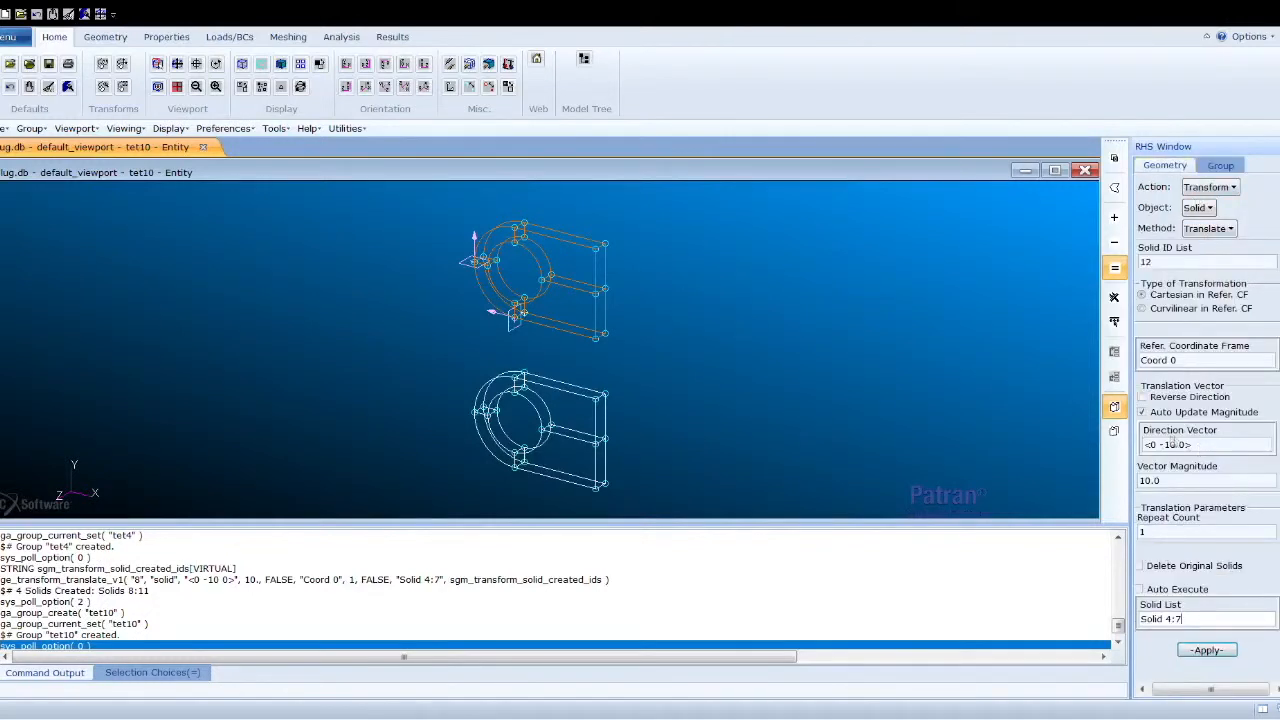
{"action": "left_click", "coordinate": [1160, 445]}
{"action": "key", "text": "BackSpace"}
{"action": "type", "text": "15"}
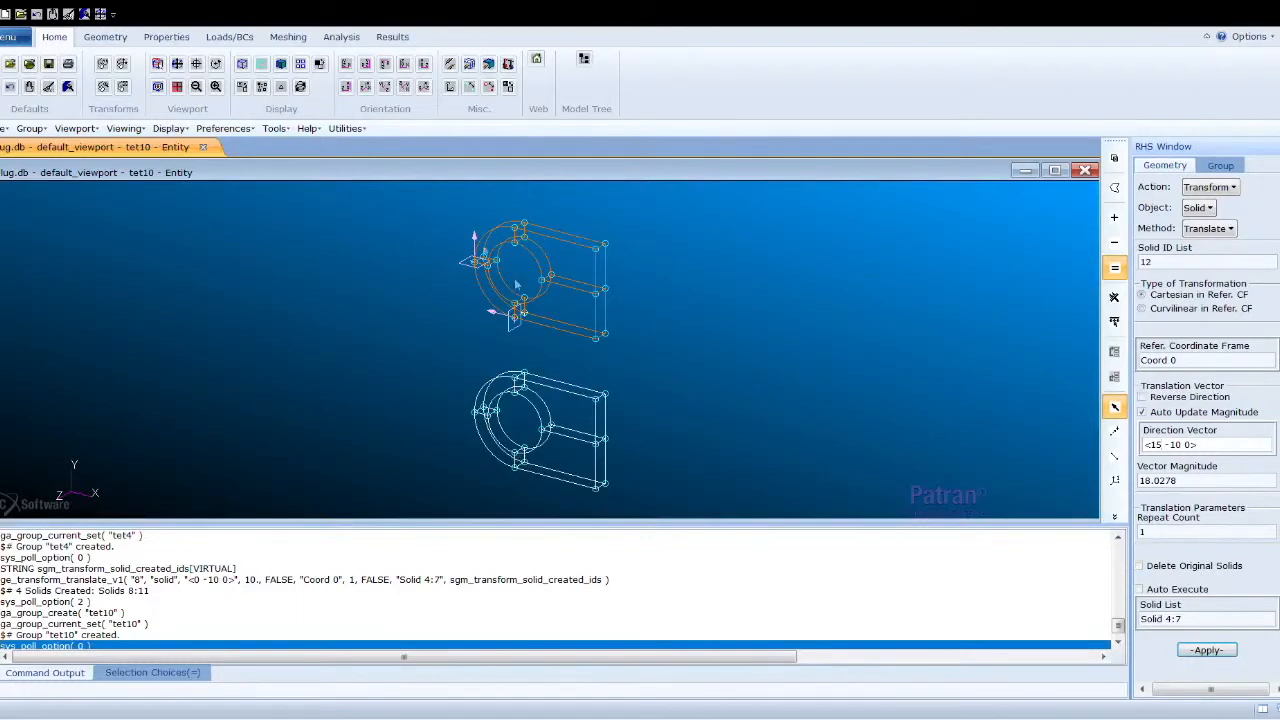
{"action": "left_click", "coordinate": [1206, 650]}
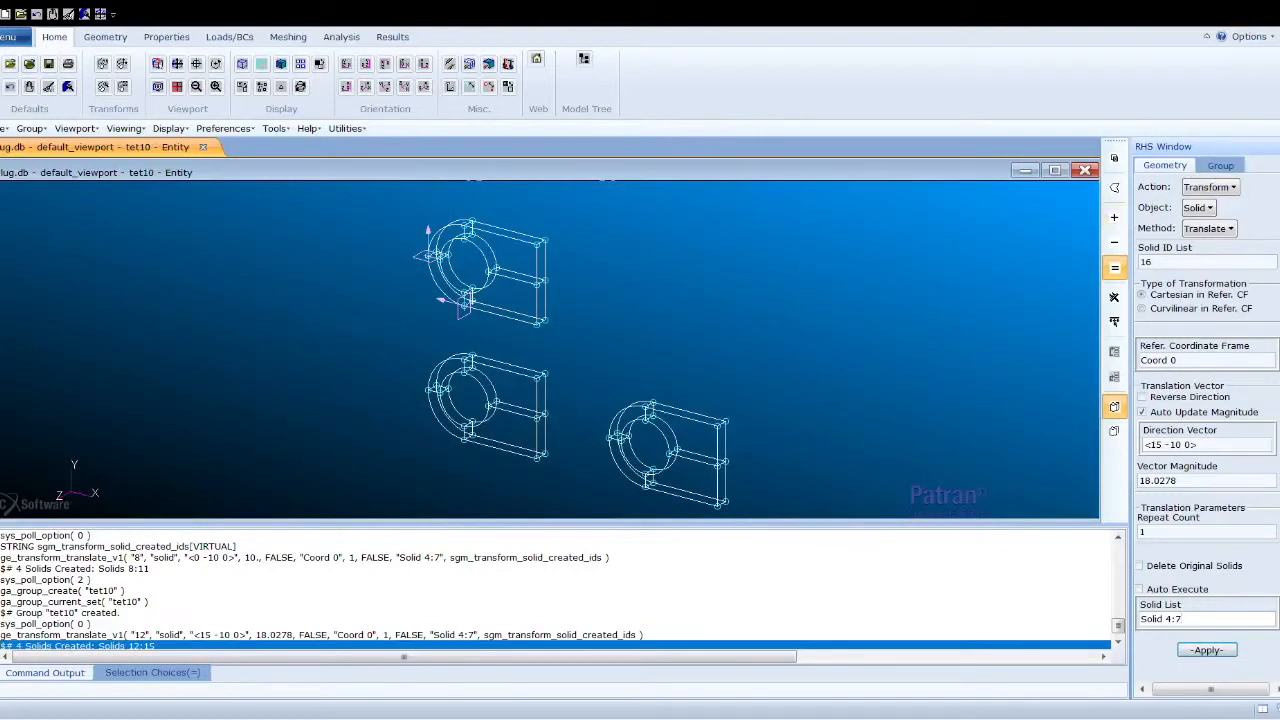
- Post only the hex8 group to the viewport and fit the view
{"action": "left_click", "coordinate": [1220, 166]}
{"action": "left_click", "coordinate": [1202, 187]}
{"action": "left_click", "coordinate": [1217, 225]}
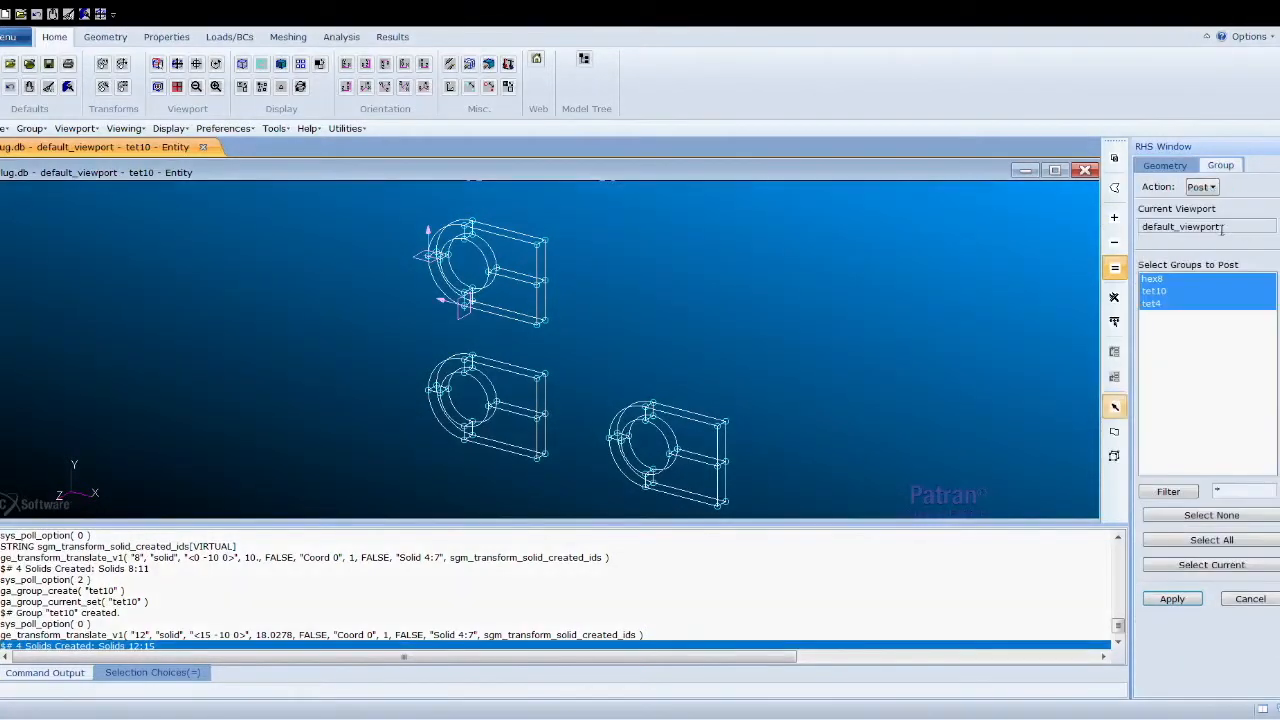
{"action": "left_click", "coordinate": [1160, 279]}
{"action": "left_click", "coordinate": [1172, 598]}
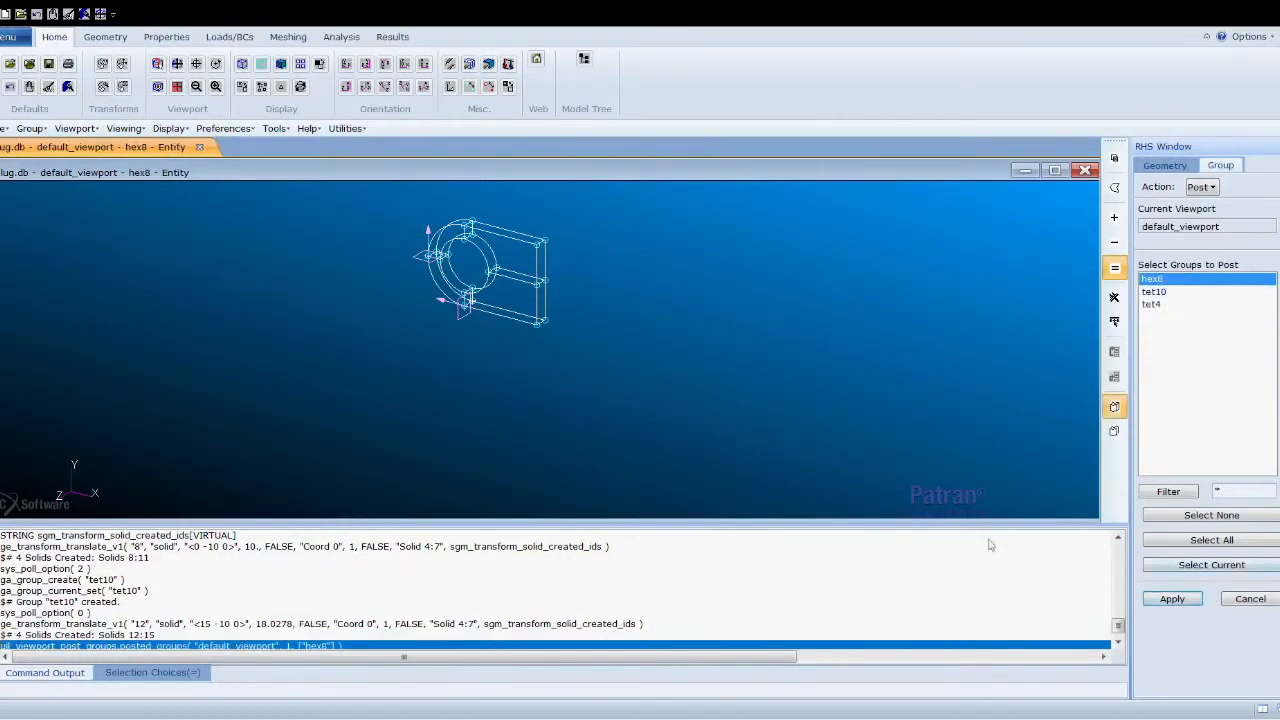
{"action": "left_click", "coordinate": [177, 64]}
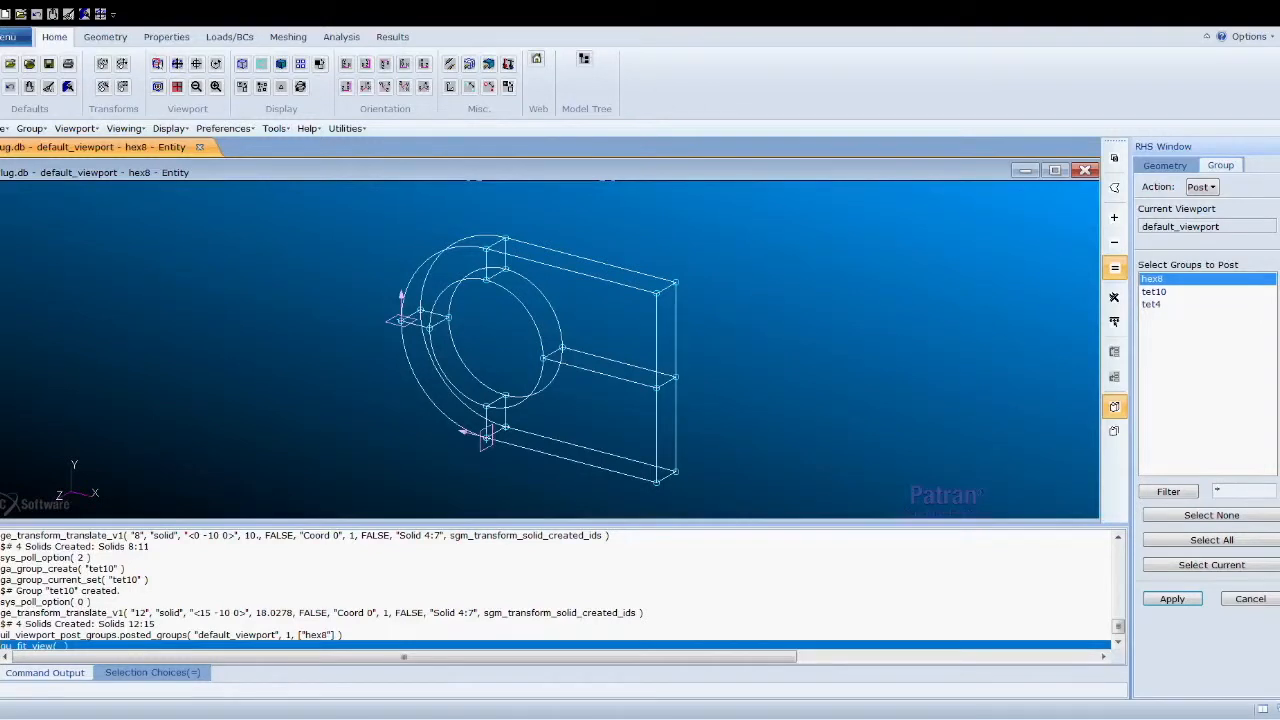
- Extract points at parametric position 0.5 on curves Solid 6.5.2, 6.4.4, 7.4.3, 7.5.1 and 7.5.3
{"action": "left_click", "coordinate": [1187, 167]}
{"action": "left_click", "coordinate": [1214, 188]}
{"action": "left_click", "coordinate": [1232, 209]}
{"action": "left_click", "coordinate": [1207, 210]}
{"action": "left_click", "coordinate": [1236, 234]}
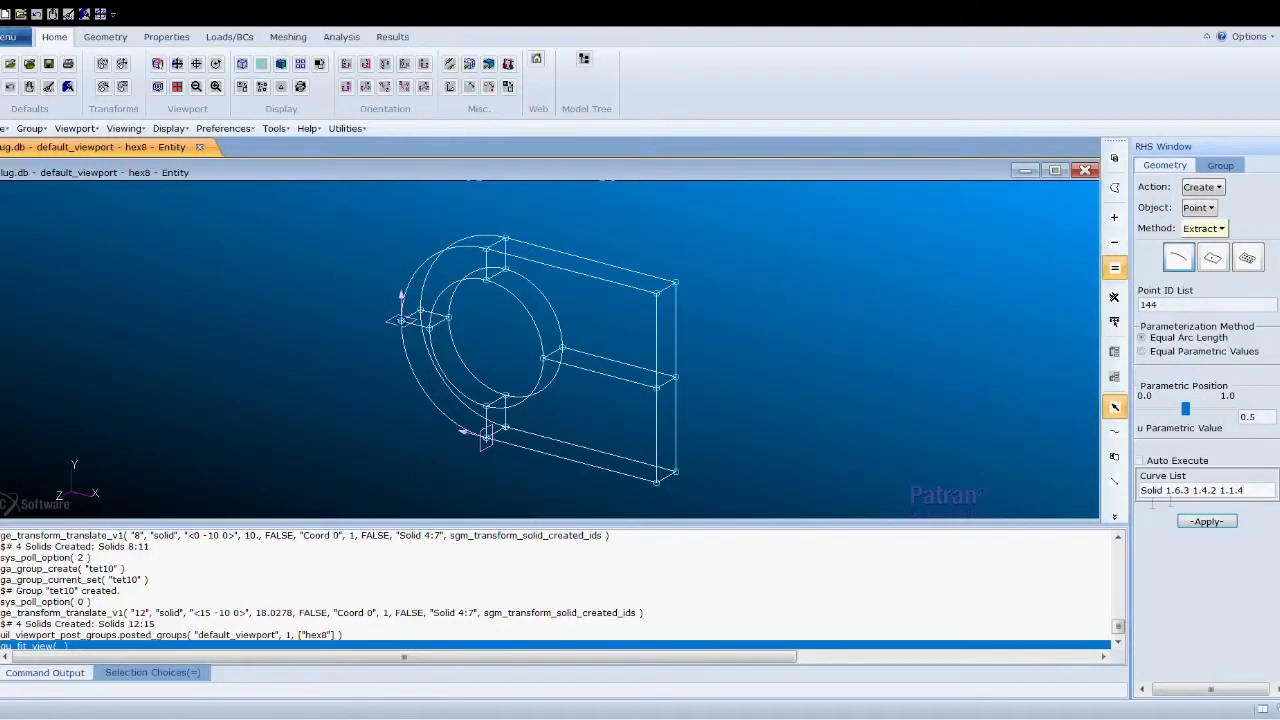
{"action": "left_click_drag", "start_coordinate": [1254, 497], "coordinate": [1141, 493]}
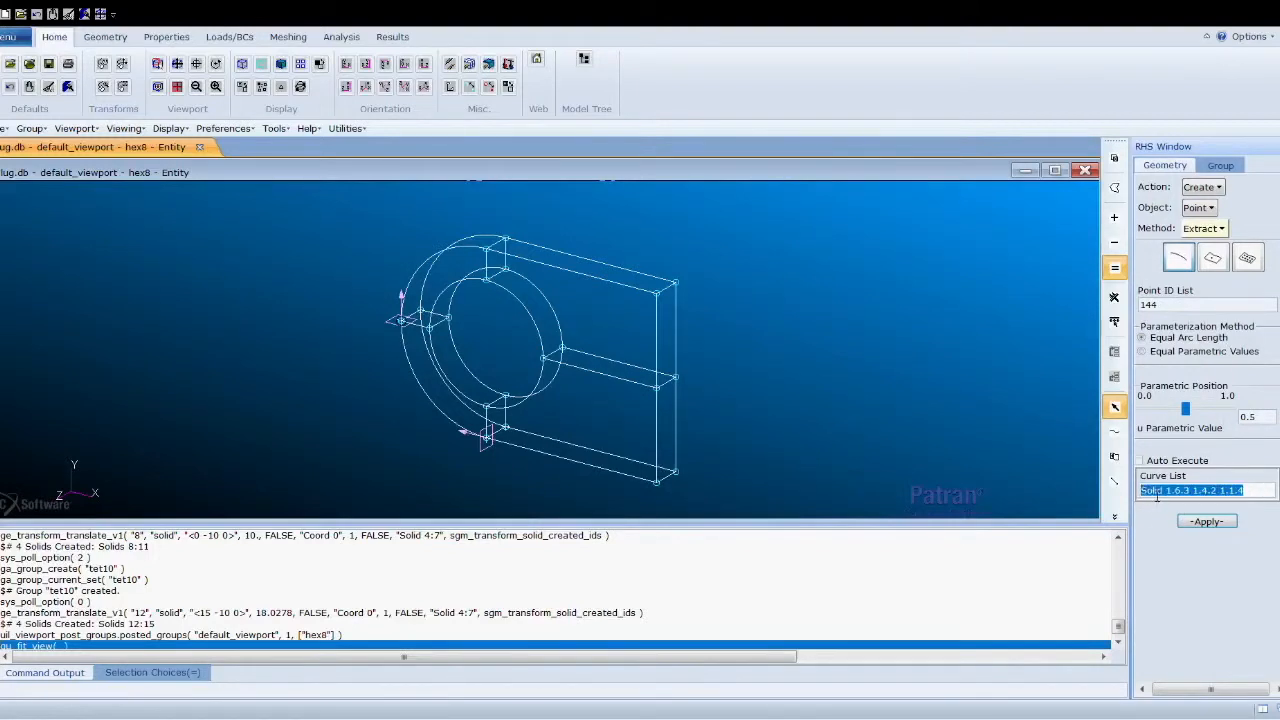
{"action": "key", "text": "BackSpace"}
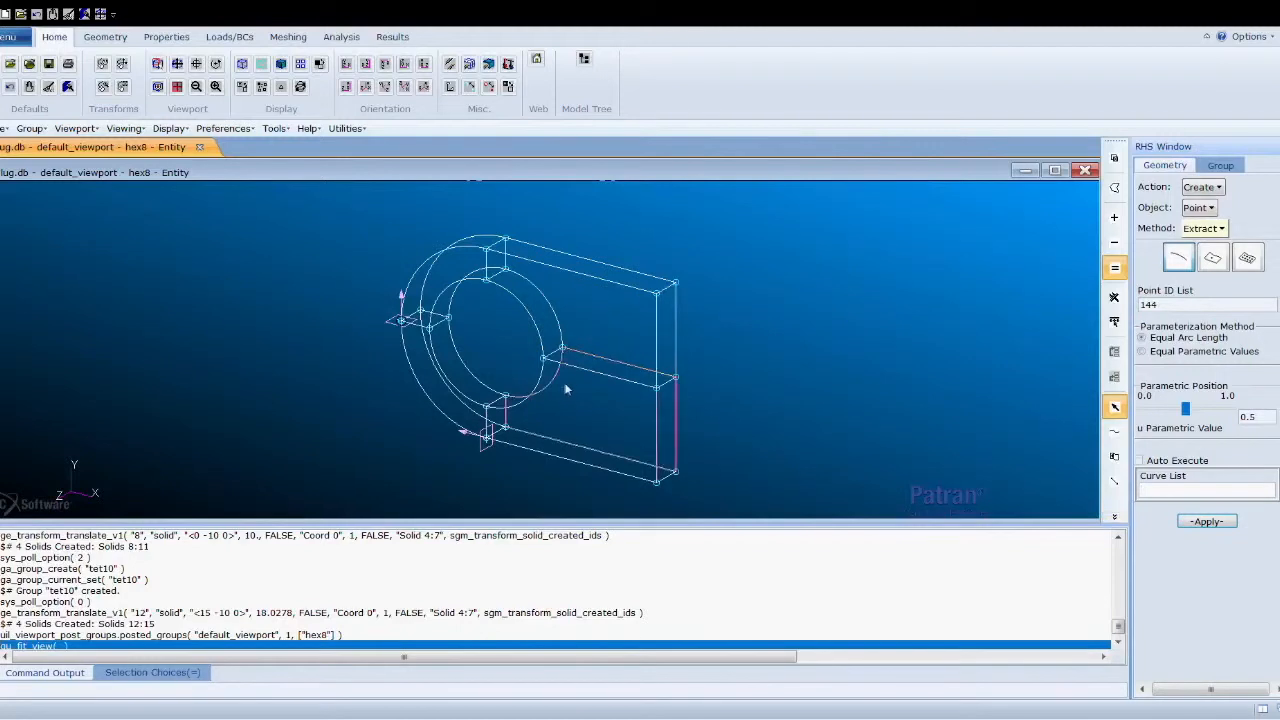
{"action": "left_click", "coordinate": [455, 393]}
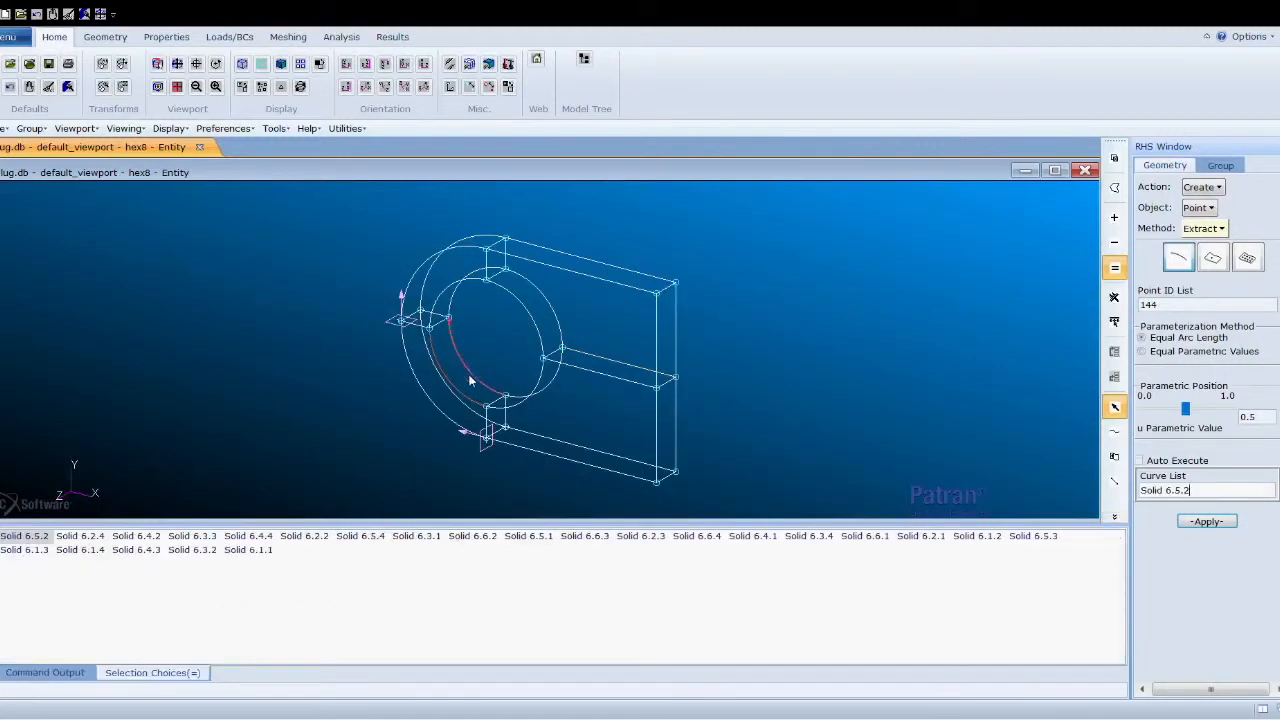
{"action": "left_click", "coordinate": [486, 379], "text": "shift"}
{"action": "left_click", "coordinate": [545, 386], "text": "shift"}
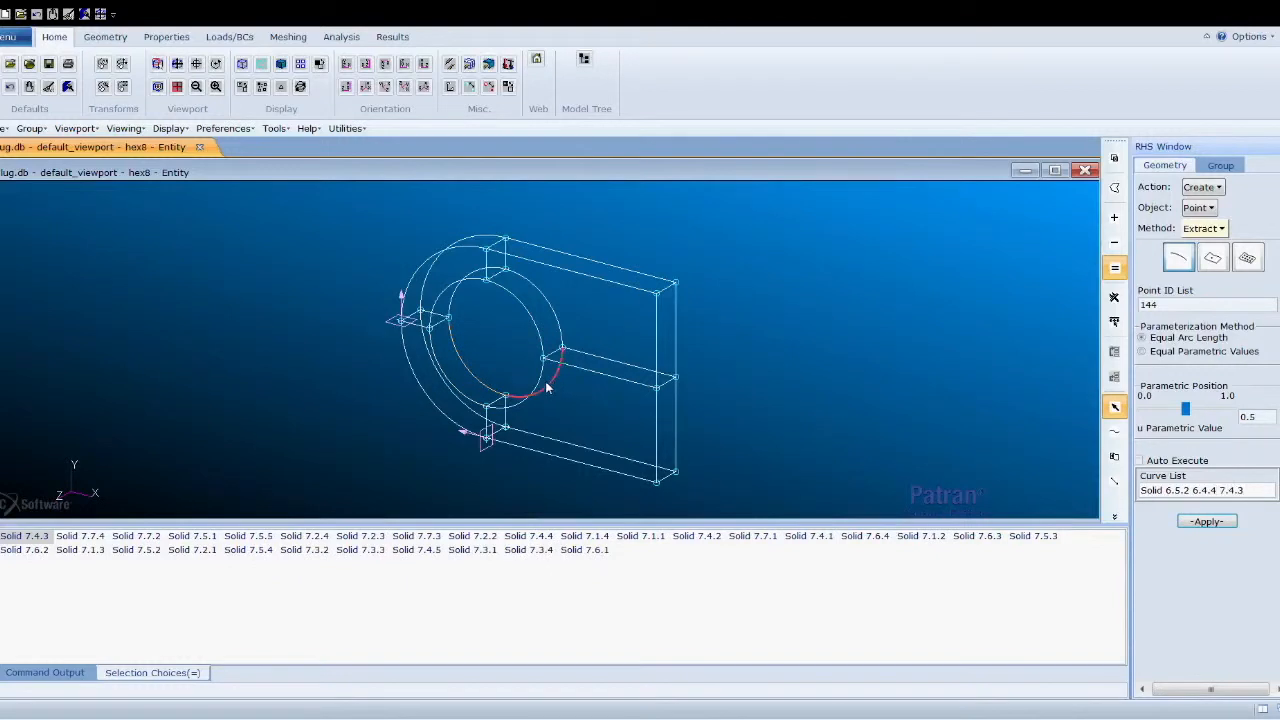
{"action": "left_click", "coordinate": [532, 392], "text": "shift"}
{"action": "left_click", "coordinate": [620, 477], "text": "shift"}
{"action": "left_click", "coordinate": [1206, 521]}
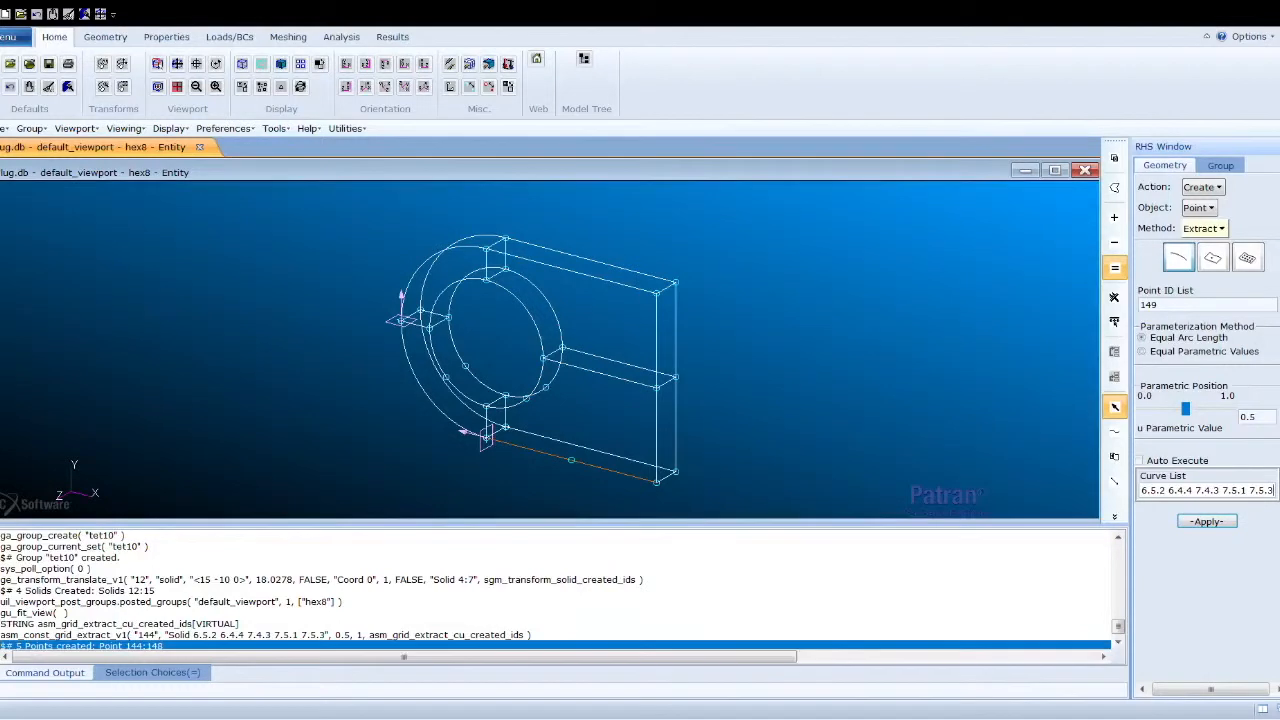
- Create arc-center points for the arcs Solid 6.2.4 and 6.2.2, with auto execute off
{"action": "left_click", "coordinate": [1214, 229]}
{"action": "left_click", "coordinate": [1226, 263]}
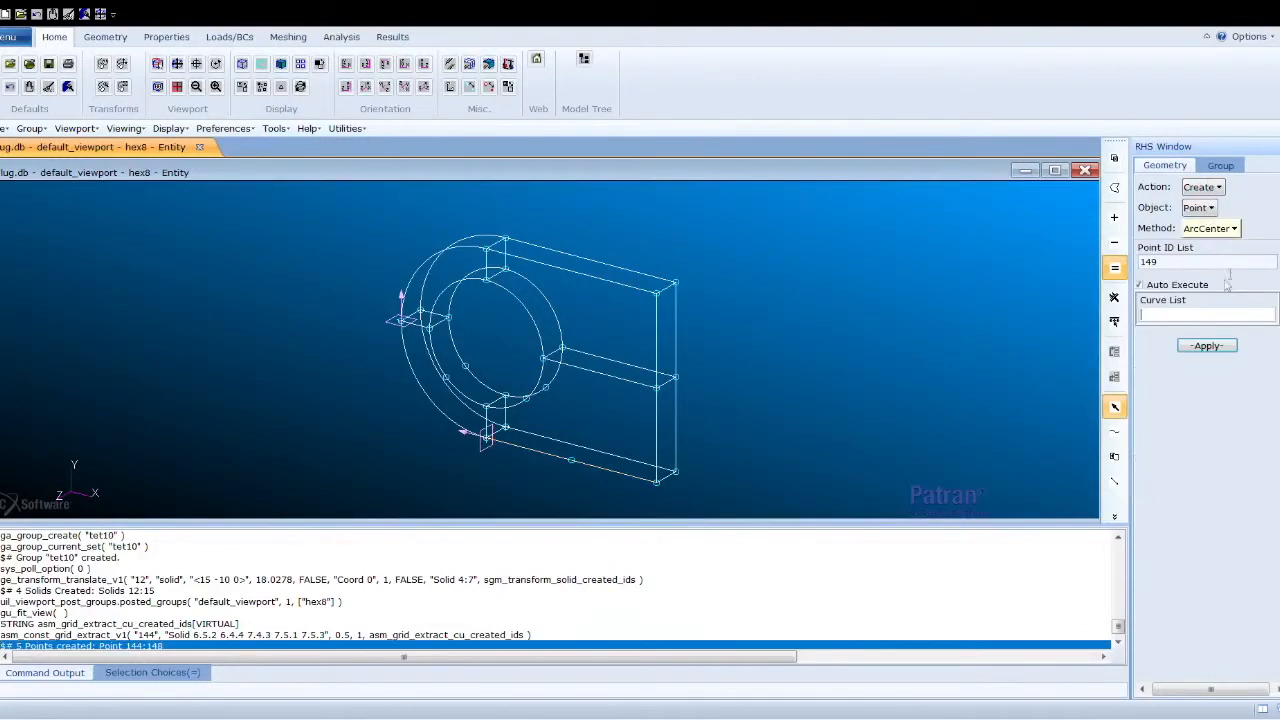
{"action": "left_click", "coordinate": [1140, 285]}
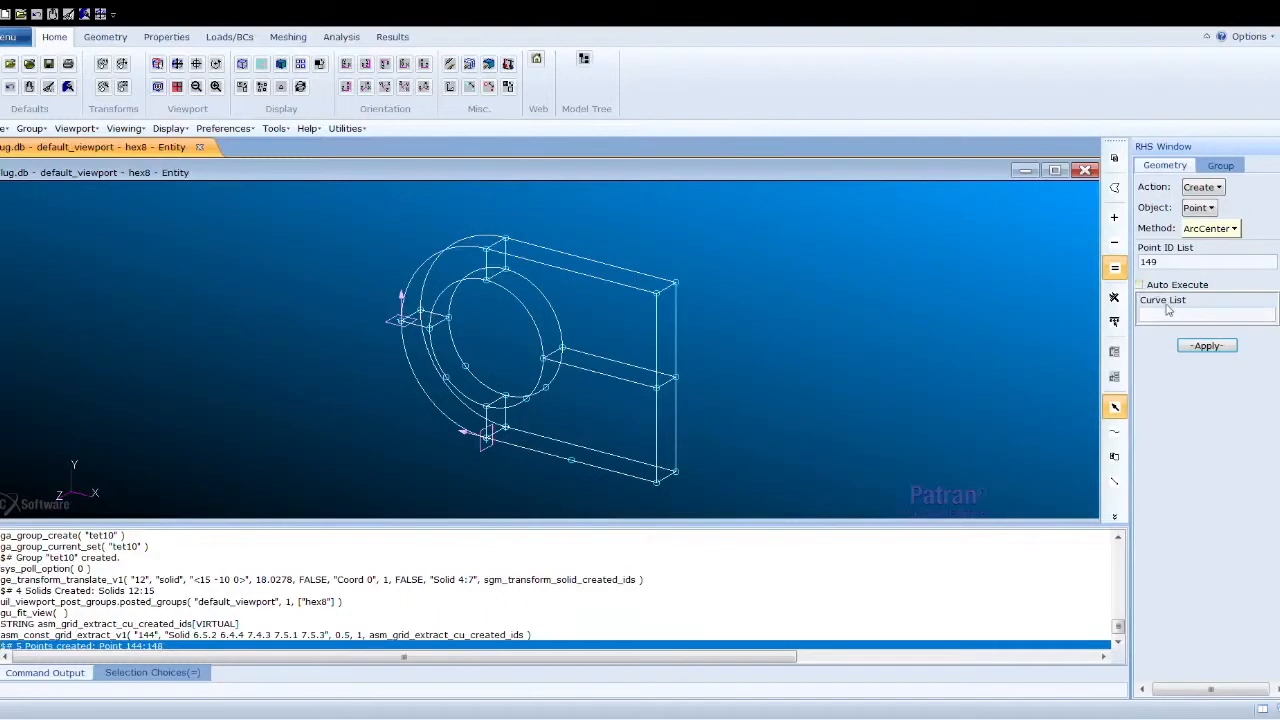
{"action": "left_click", "coordinate": [1177, 316]}
{"action": "left_click", "coordinate": [435, 357]}
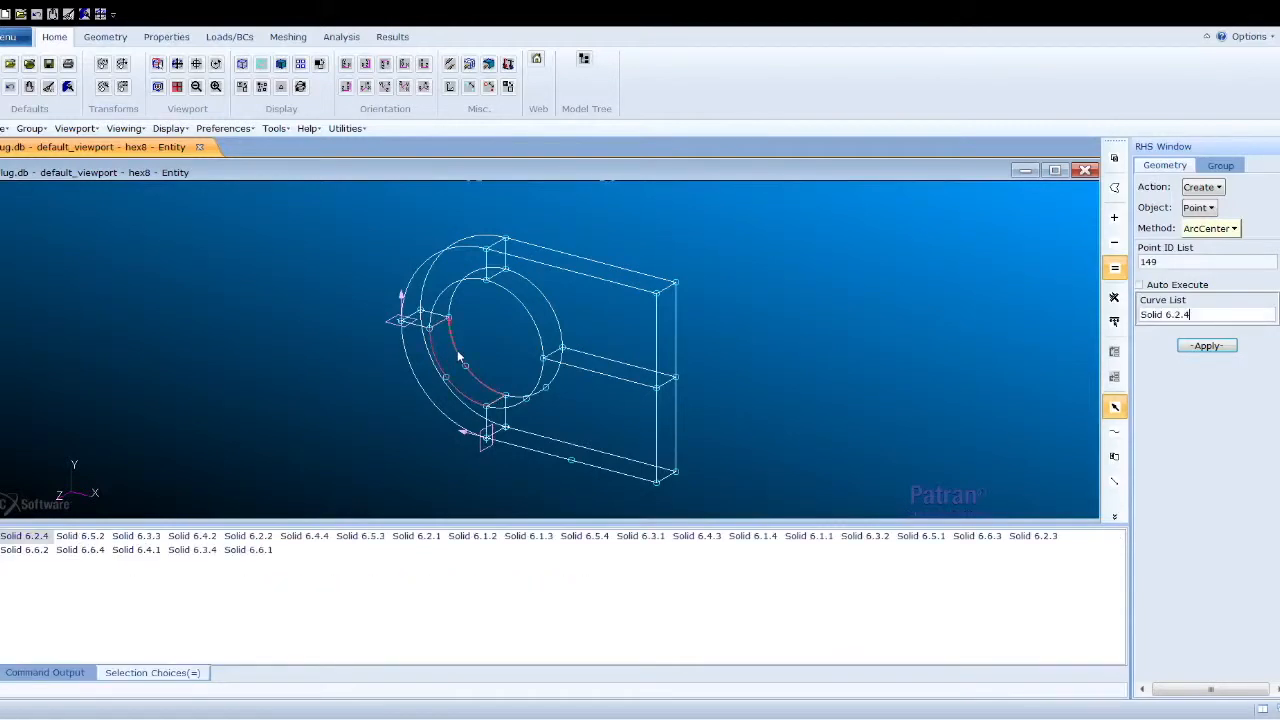
{"action": "left_click", "coordinate": [457, 350]}
{"action": "left_click", "coordinate": [1207, 345]}
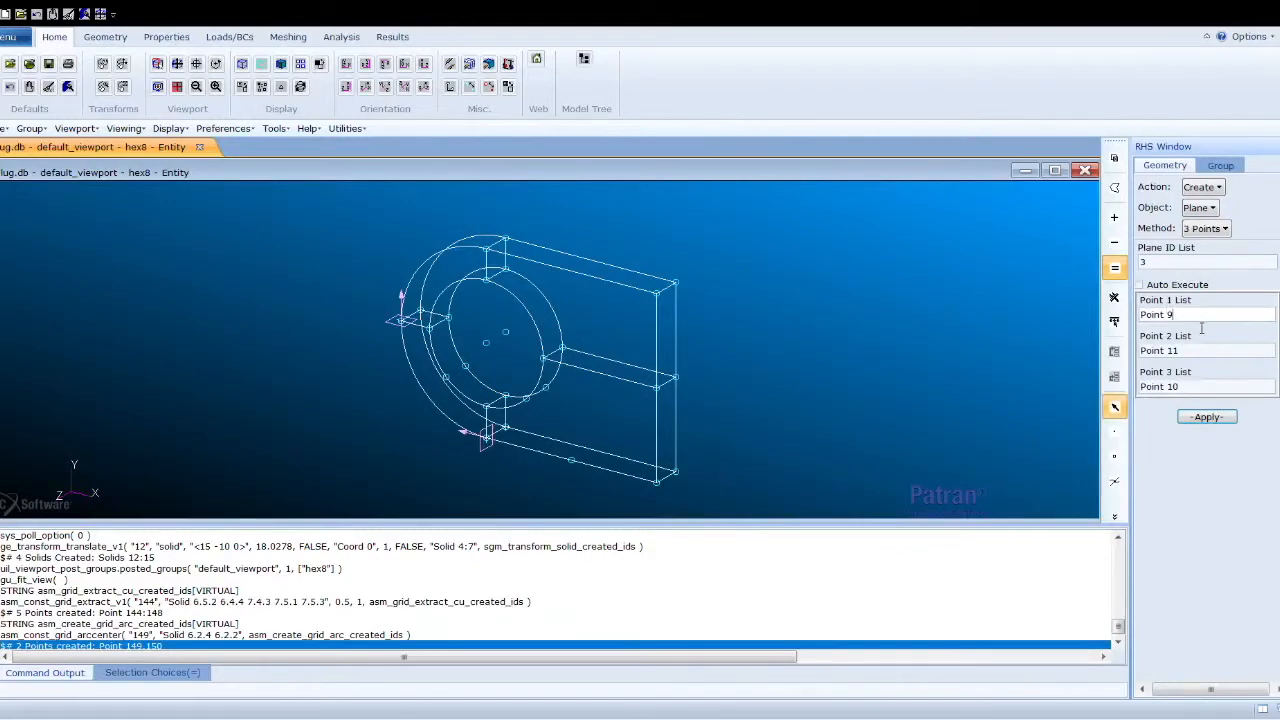
- Clear the point lists and create a plane through Points 144, 149 and 145
{"action": "left_click_drag", "start_coordinate": [1176, 315], "coordinate": [1140, 315]}
{"action": "key", "text": "BackSpace"}
{"action": "left_click_drag", "start_coordinate": [1193, 352], "coordinate": [1140, 386]}
{"action": "key", "text": "BackSpace"}
{"action": "key", "text": "BackSpace"}
{"action": "left_click", "coordinate": [447, 378]}
{"action": "left_click", "coordinate": [484, 345]}
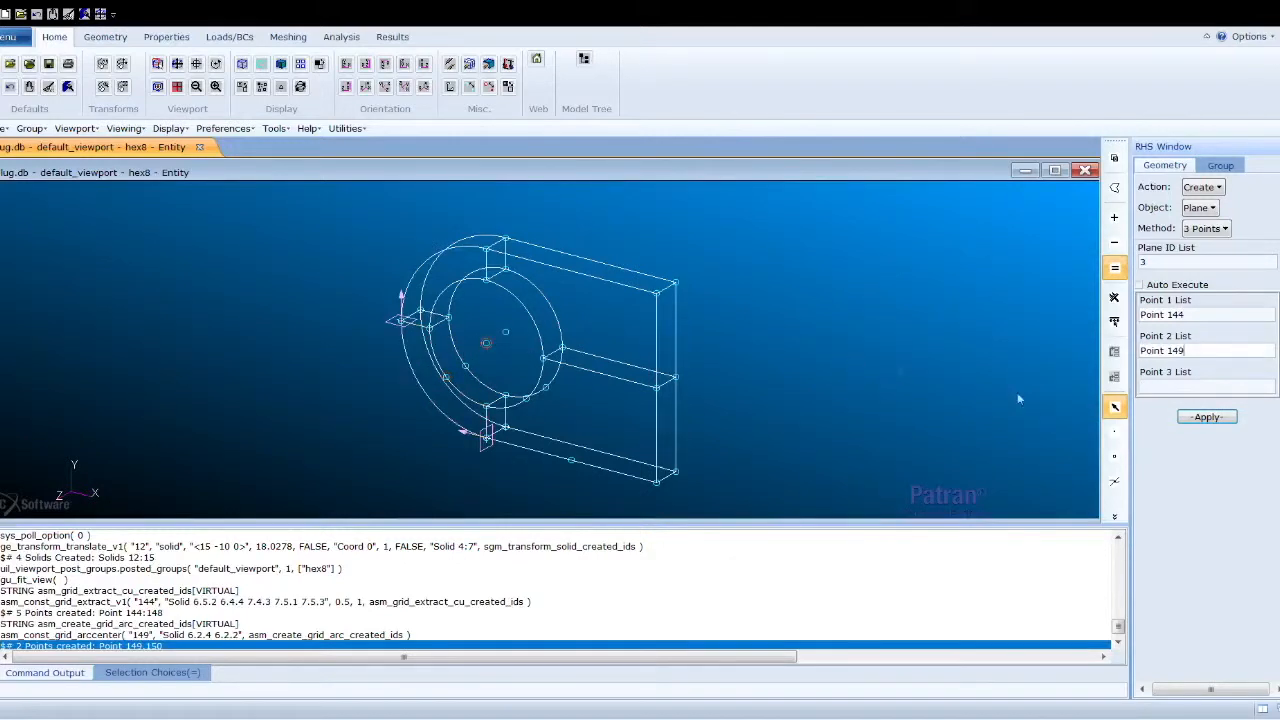
{"action": "left_click", "coordinate": [465, 366]}
{"action": "left_click", "coordinate": [1207, 417]}
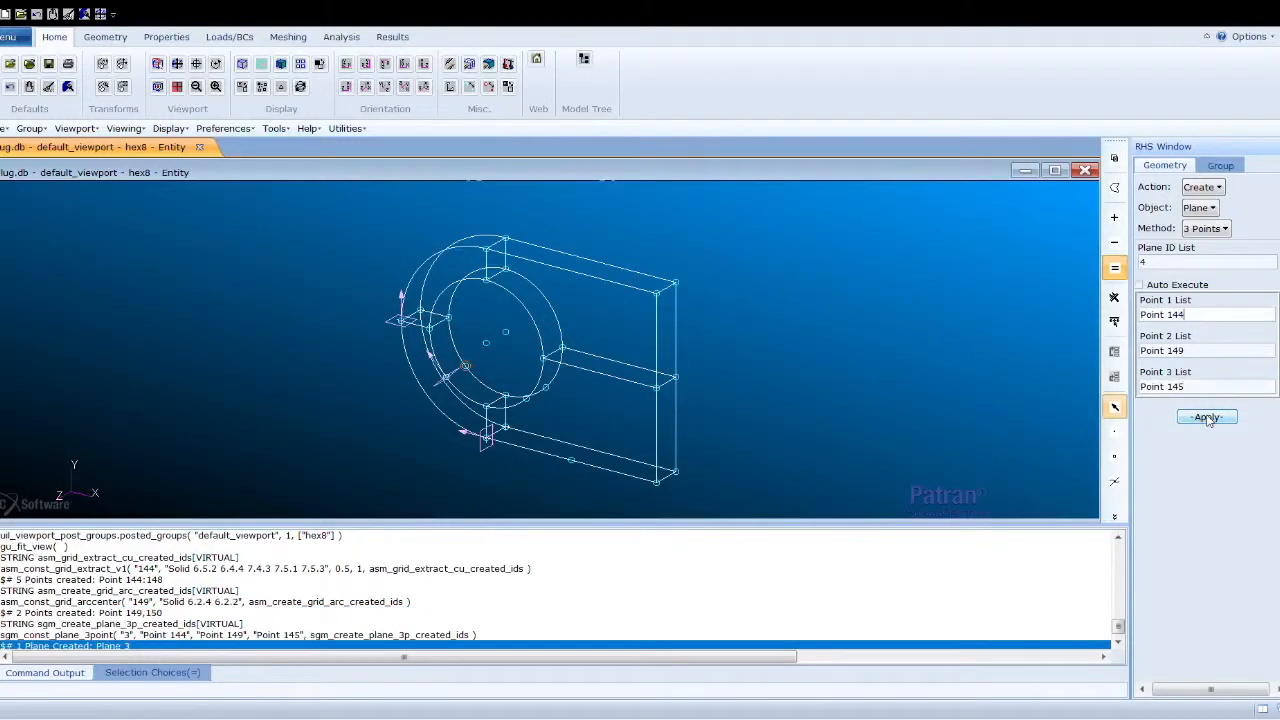
- Clear the point lists and create another plane through Points 147, 146 and 148
{"action": "double_click", "coordinate": [1188, 315]}
{"action": "left_click_drag", "start_coordinate": [1188, 315], "coordinate": [1140, 315]}
{"action": "key", "text": "BackSpace"}
{"action": "left_click_drag", "start_coordinate": [1196, 351], "coordinate": [1140, 351]}
{"action": "key", "text": "BackSpace"}
{"action": "left_click_drag", "start_coordinate": [1195, 387], "coordinate": [1139, 387]}
{"action": "key", "text": "BackSpace"}
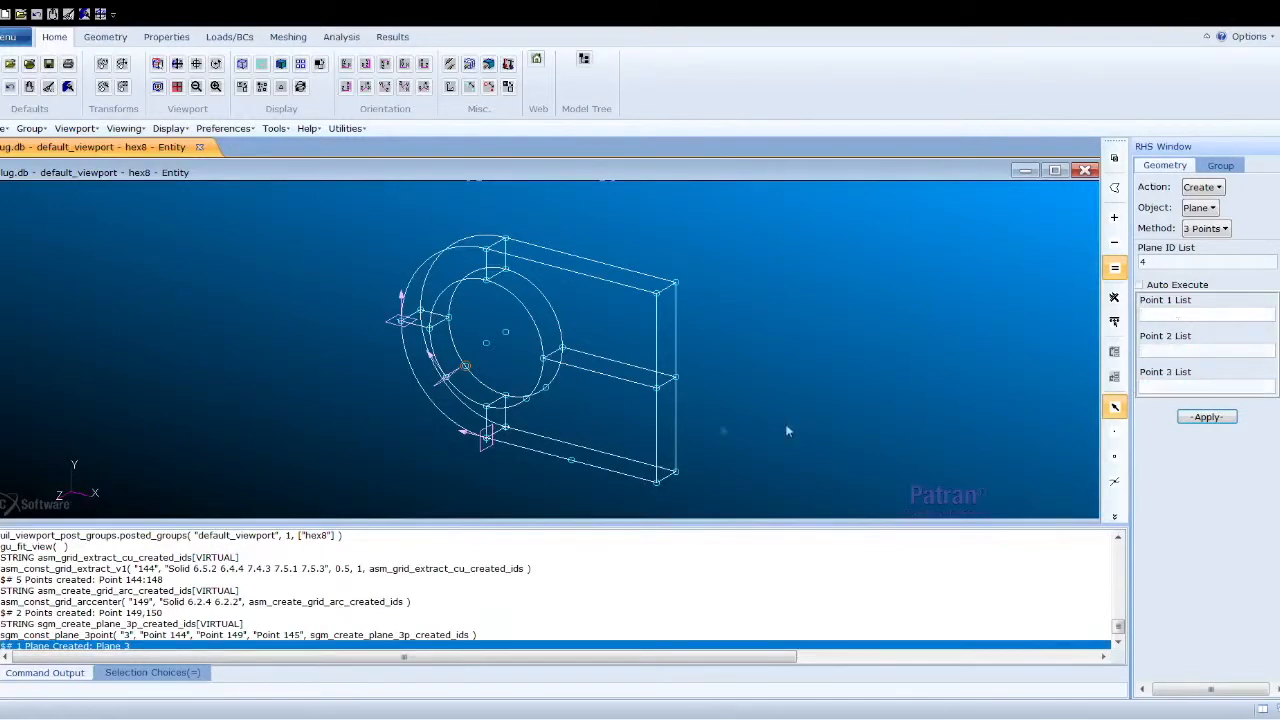
{"action": "left_click", "coordinate": [525, 401]}
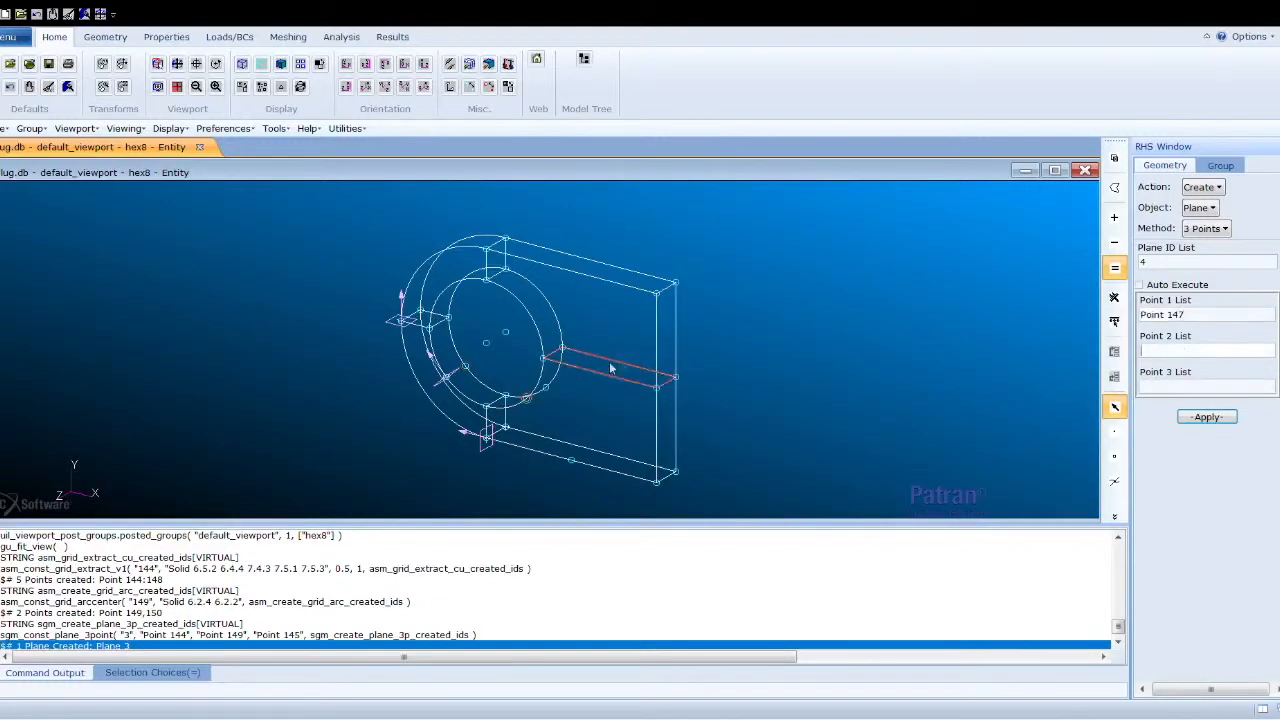
{"action": "left_click", "coordinate": [546, 388]}
{"action": "left_click", "coordinate": [571, 461]}
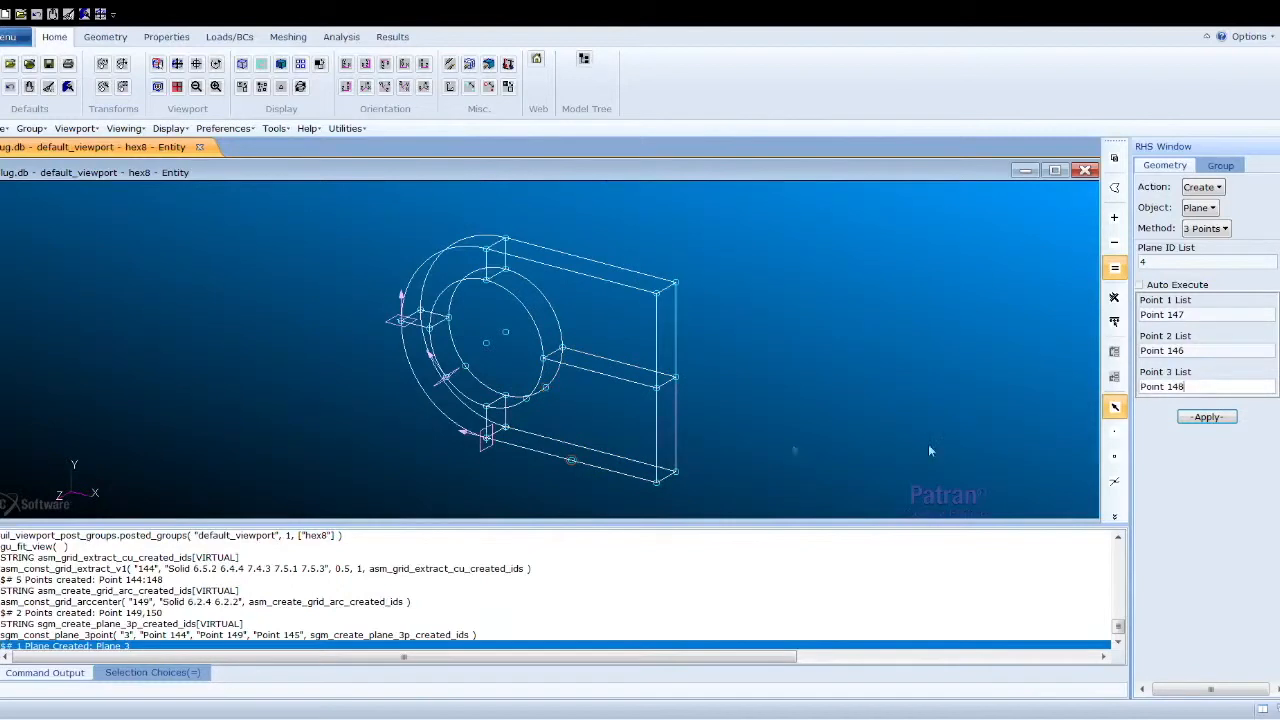
{"action": "left_click", "coordinate": [1207, 416]}
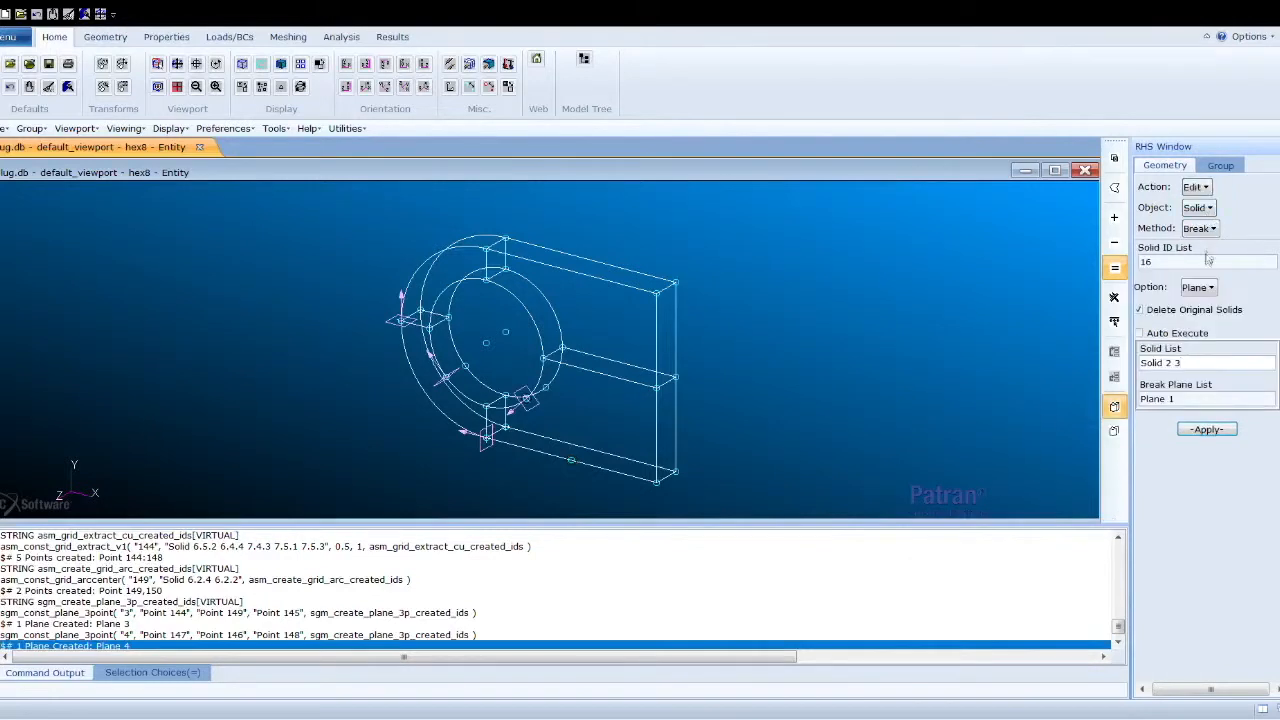
- Break Solid 6 with Plane 3, deleting the original solid
{"action": "left_click", "coordinate": [1144, 362]}
{"action": "key", "text": "BackSpace"}
{"action": "key", "text": "Tab"}
{"action": "type", "text": "P"}
{"action": "key", "text": "BackSpace"}
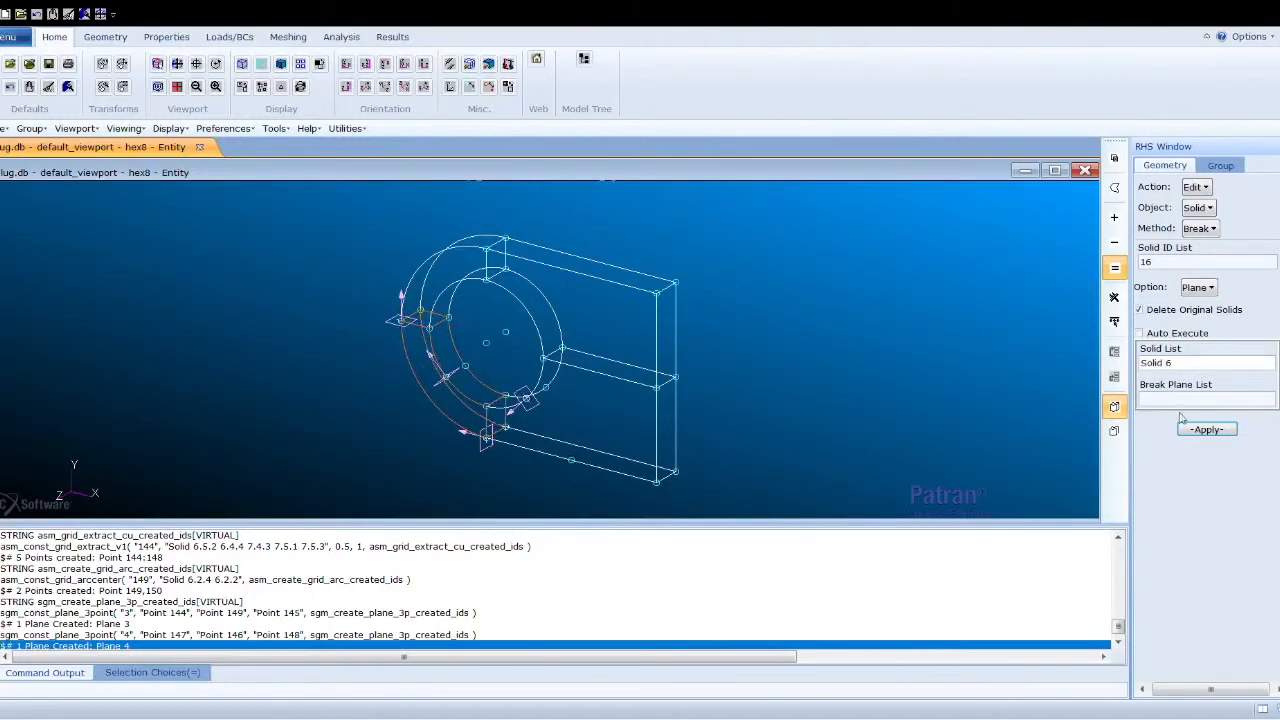
{"action": "left_click", "coordinate": [1238, 400]}
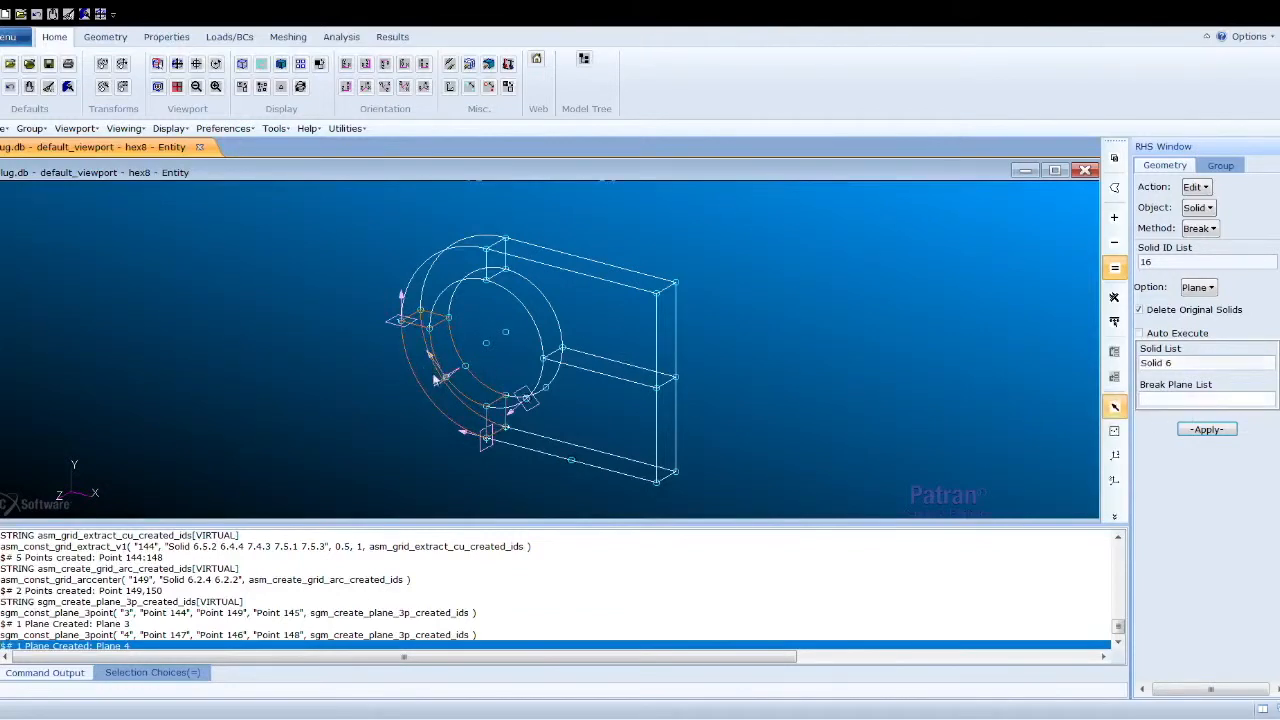
{"action": "left_click", "coordinate": [447, 378]}
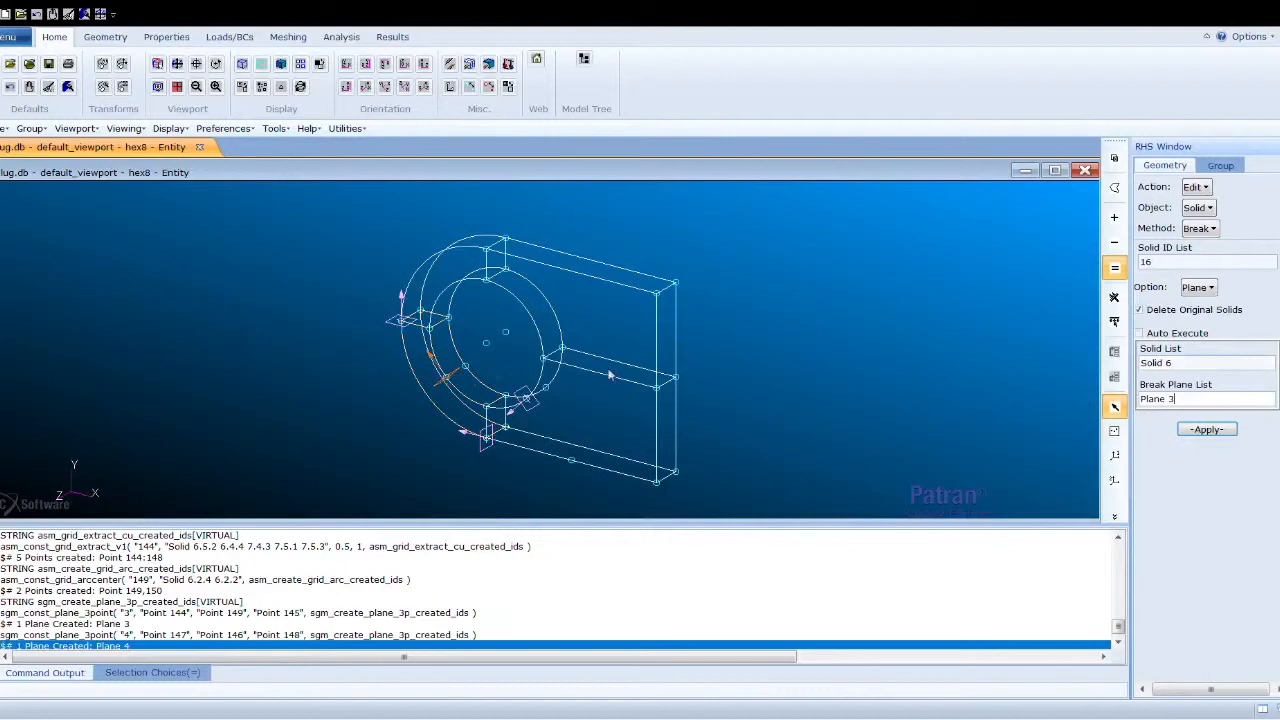
{"action": "left_click", "coordinate": [1230, 432]}
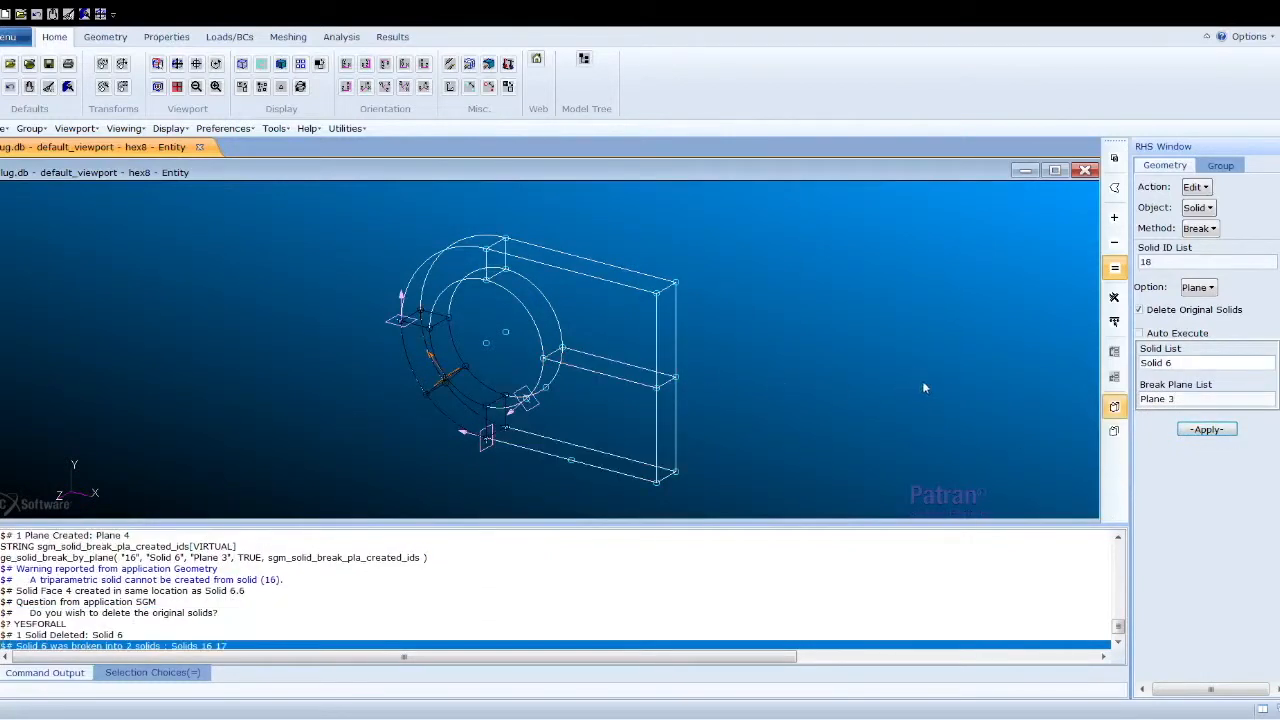
- Clear the lists and break Solid 7 with Plane 4
{"action": "left_click_drag", "start_coordinate": [1184, 369], "coordinate": [1143, 406]}
{"action": "key", "text": "BackSpace"}
{"action": "key", "text": "BackSpace"}
{"action": "left_click", "coordinate": [1166, 364]}
{"action": "left_click", "coordinate": [640, 415]}
{"action": "left_click", "coordinate": [1231, 403]}
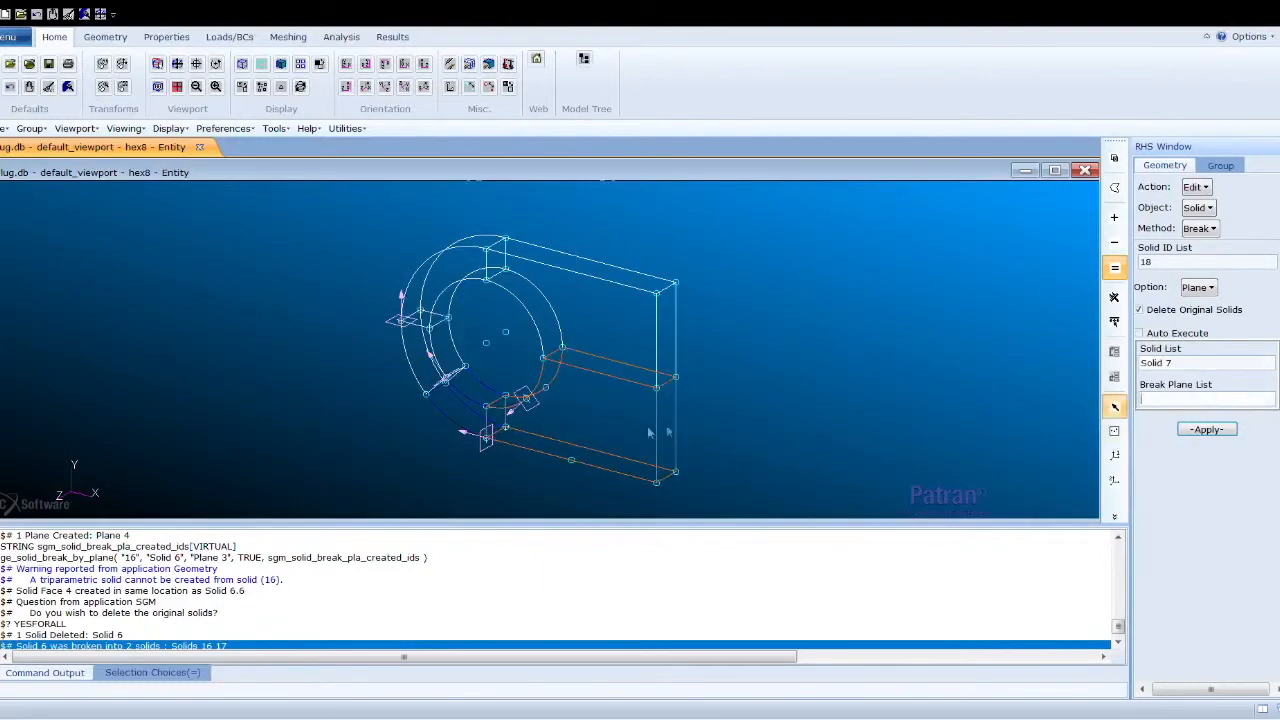
{"action": "left_click", "coordinate": [527, 405]}
{"action": "left_click", "coordinate": [1201, 427]}
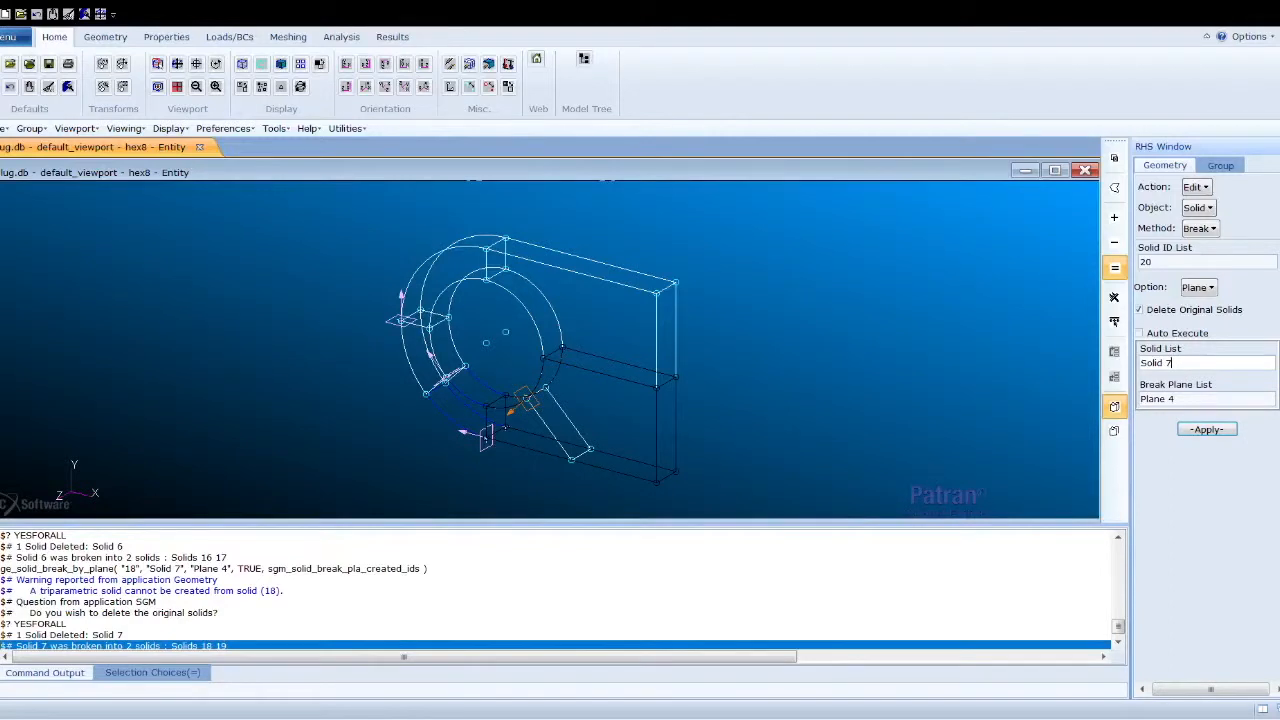
- Project Point 163 normally onto curve Solid 5.6.2 to create a new point, with auto execute off
{"action": "left_click", "coordinate": [1203, 190]}
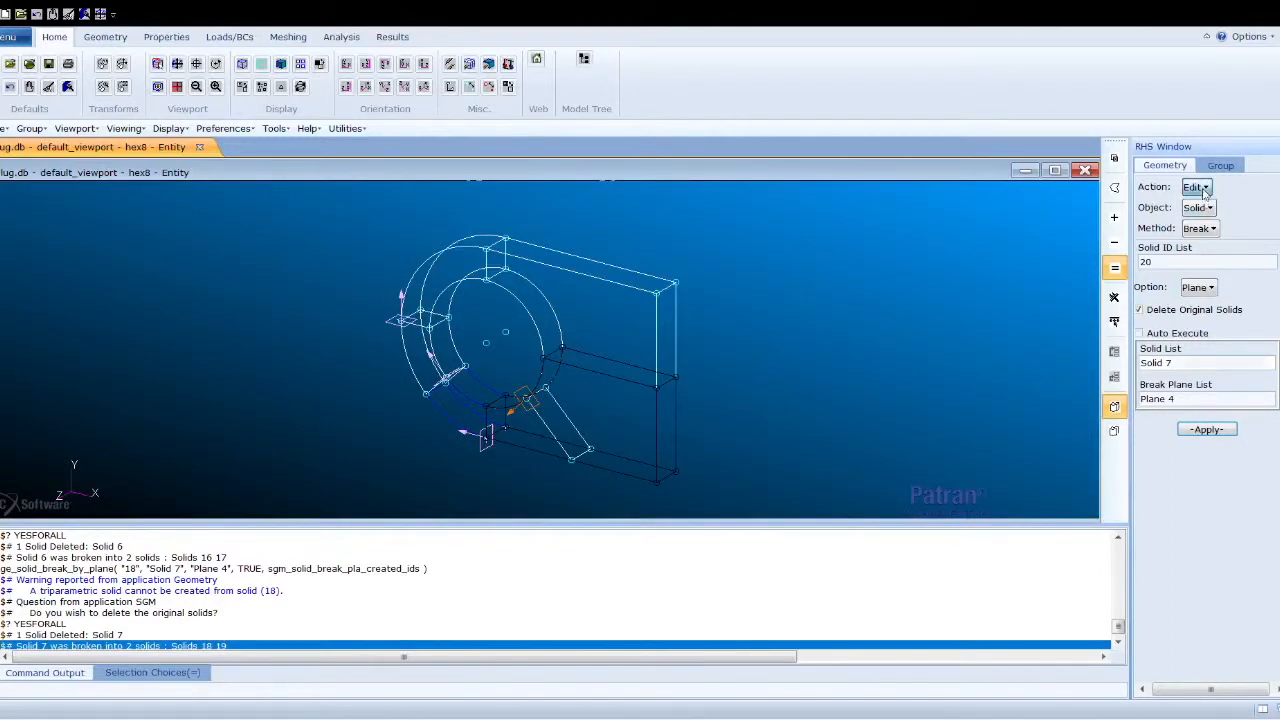
{"action": "left_click", "coordinate": [1222, 206]}
{"action": "left_click", "coordinate": [1206, 212]}
{"action": "left_click", "coordinate": [1235, 240]}
{"action": "left_click", "coordinate": [1233, 230]}
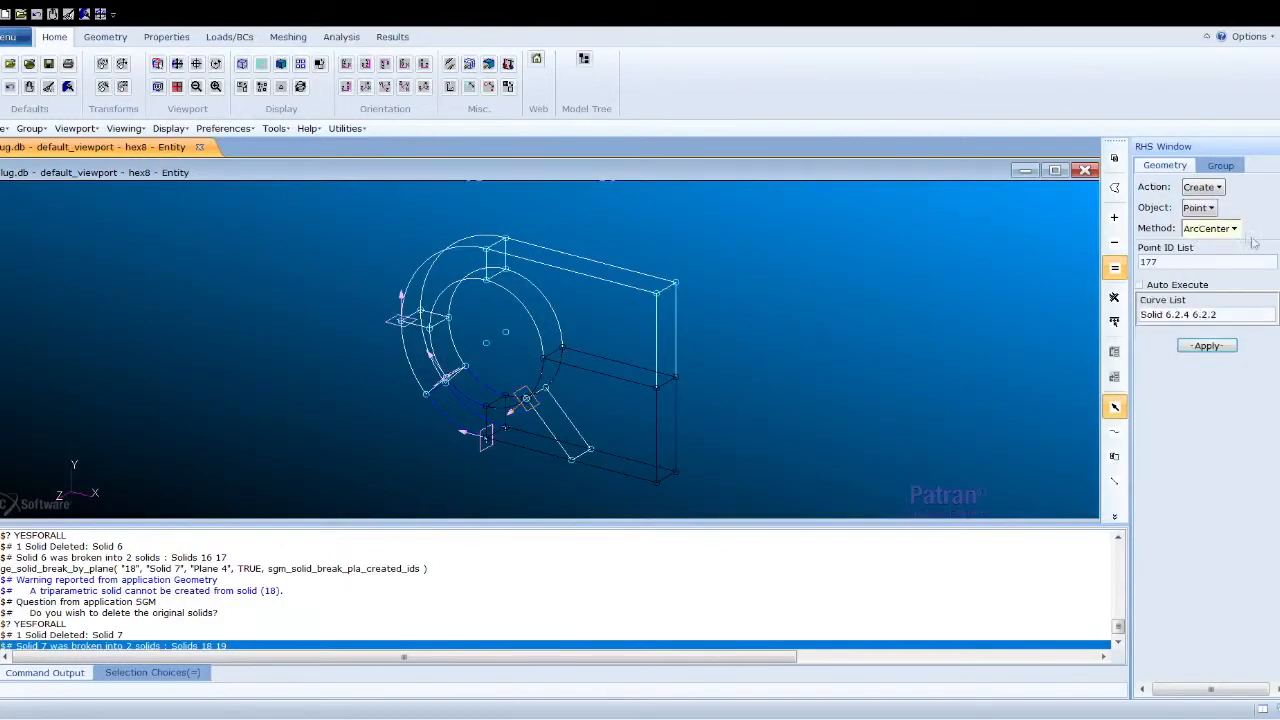
{"action": "left_click", "coordinate": [1242, 366]}
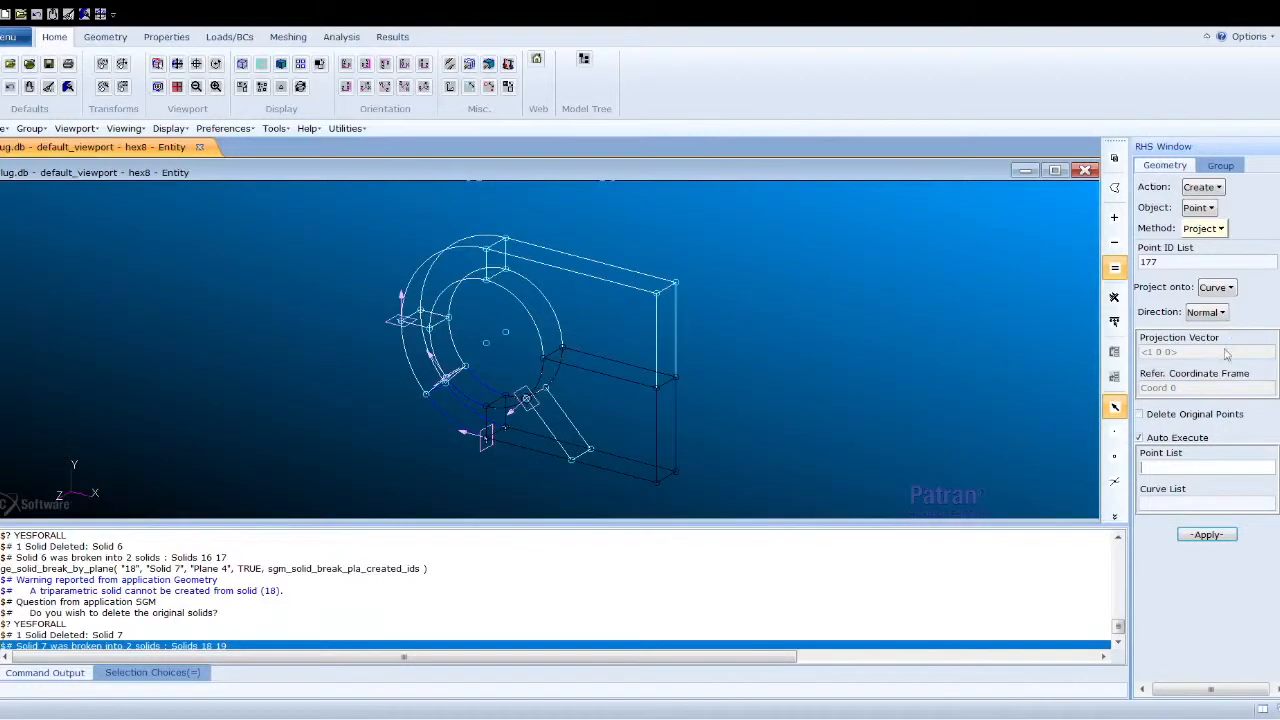
{"action": "left_click", "coordinate": [1148, 440]}
{"action": "left_click", "coordinate": [1191, 465]}
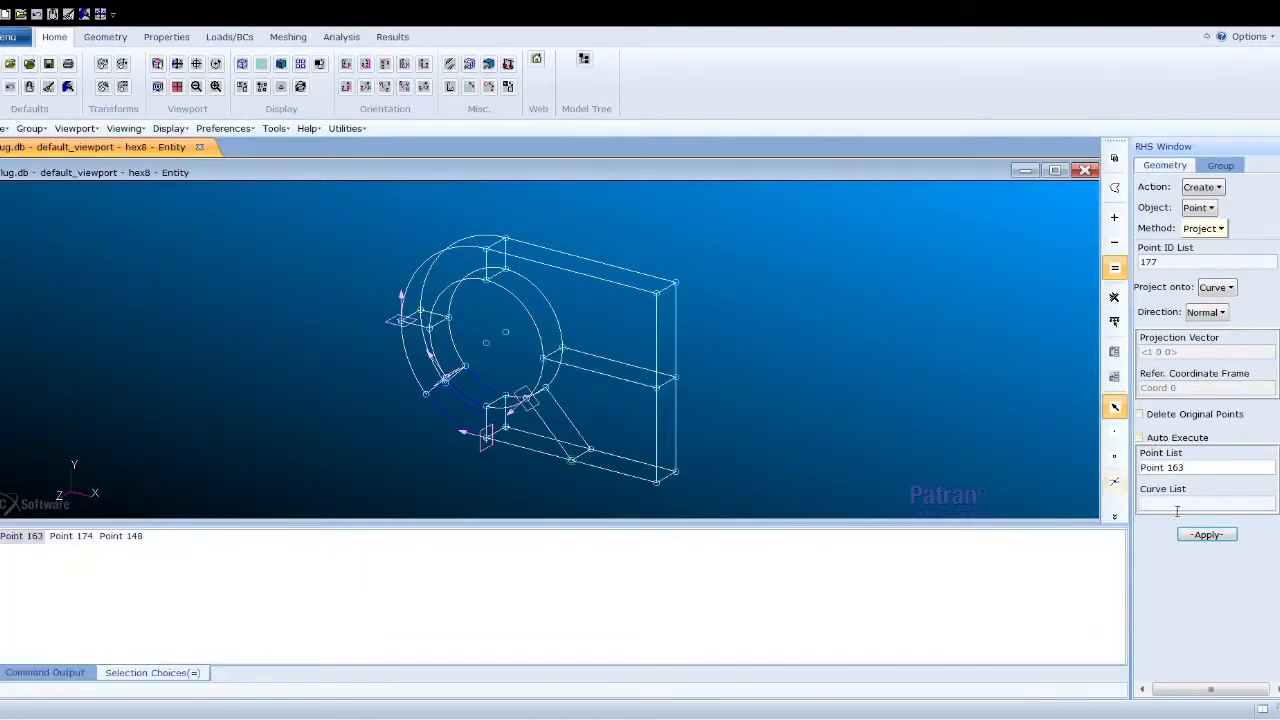
{"action": "left_click", "coordinate": [600, 373]}
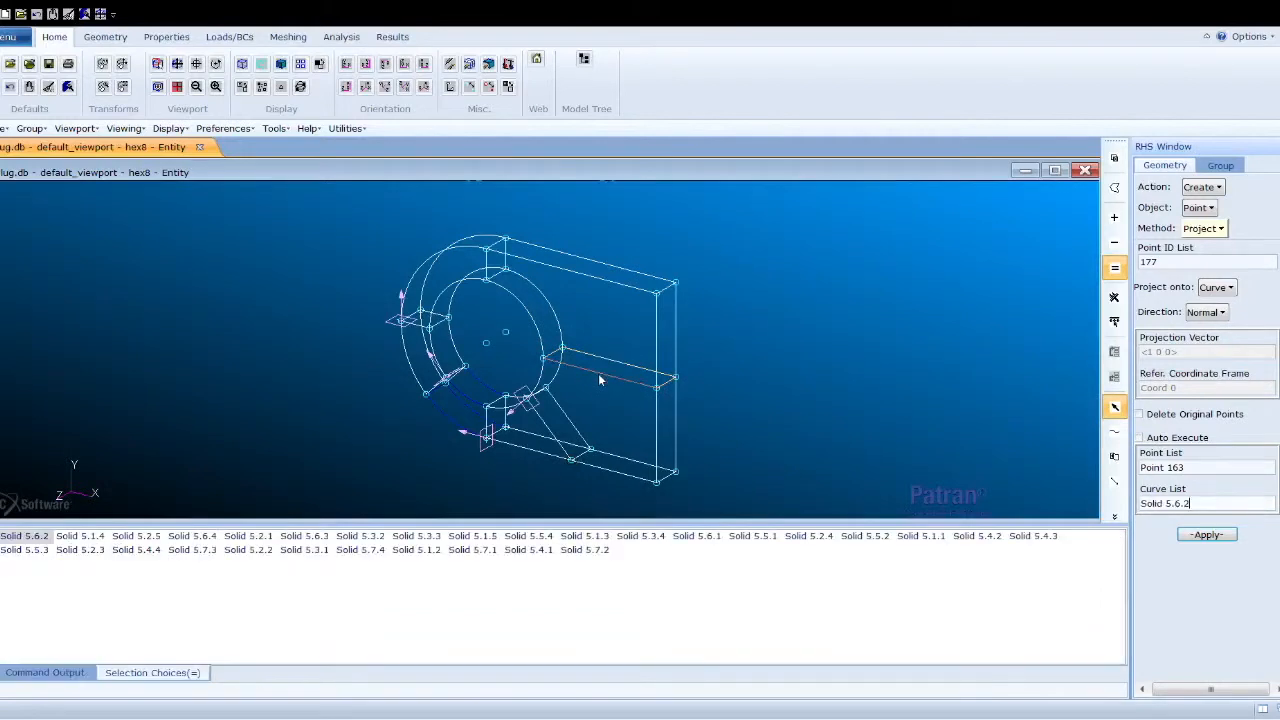
{"action": "left_click", "coordinate": [1195, 534]}
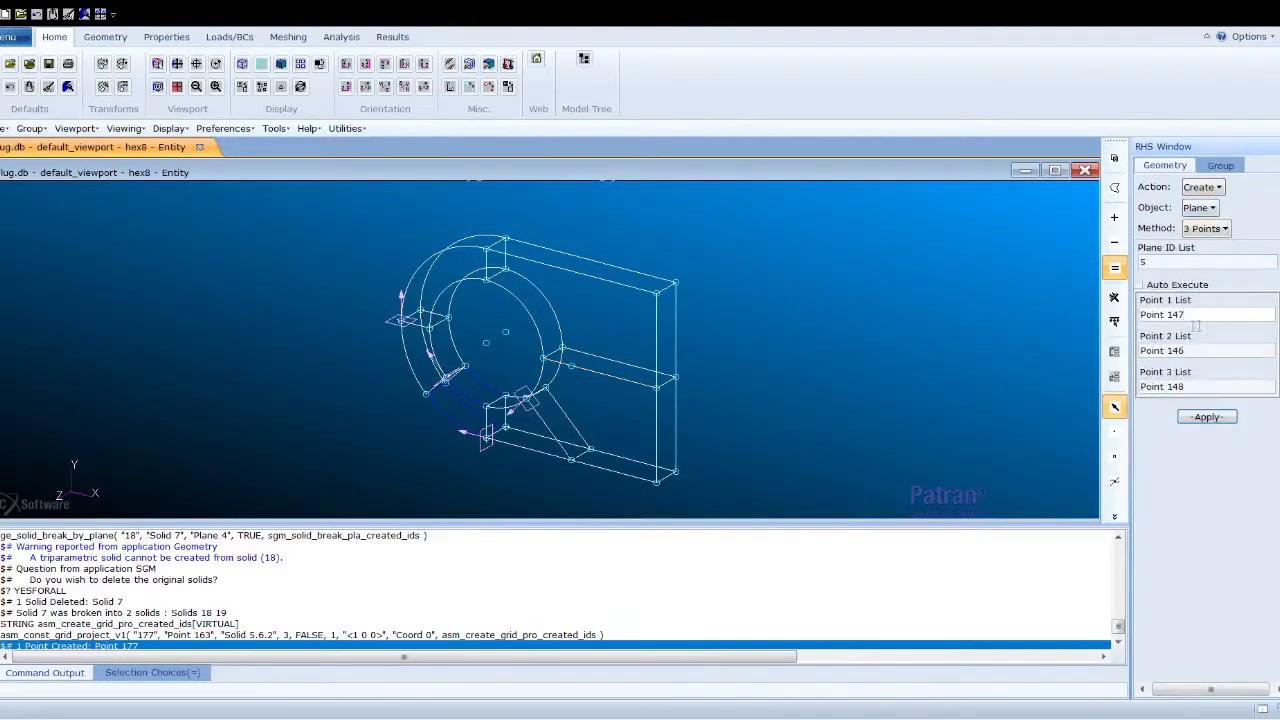
- Clear the point lists and create a plane through Points 163, 177 and 167
{"action": "left_click_drag", "start_coordinate": [1196, 323], "coordinate": [1133, 323]}
{"action": "key", "text": "BackSpace"}
{"action": "left_click_drag", "start_coordinate": [1207, 354], "coordinate": [1140, 345]}
{"action": "key", "text": "BackSpace"}
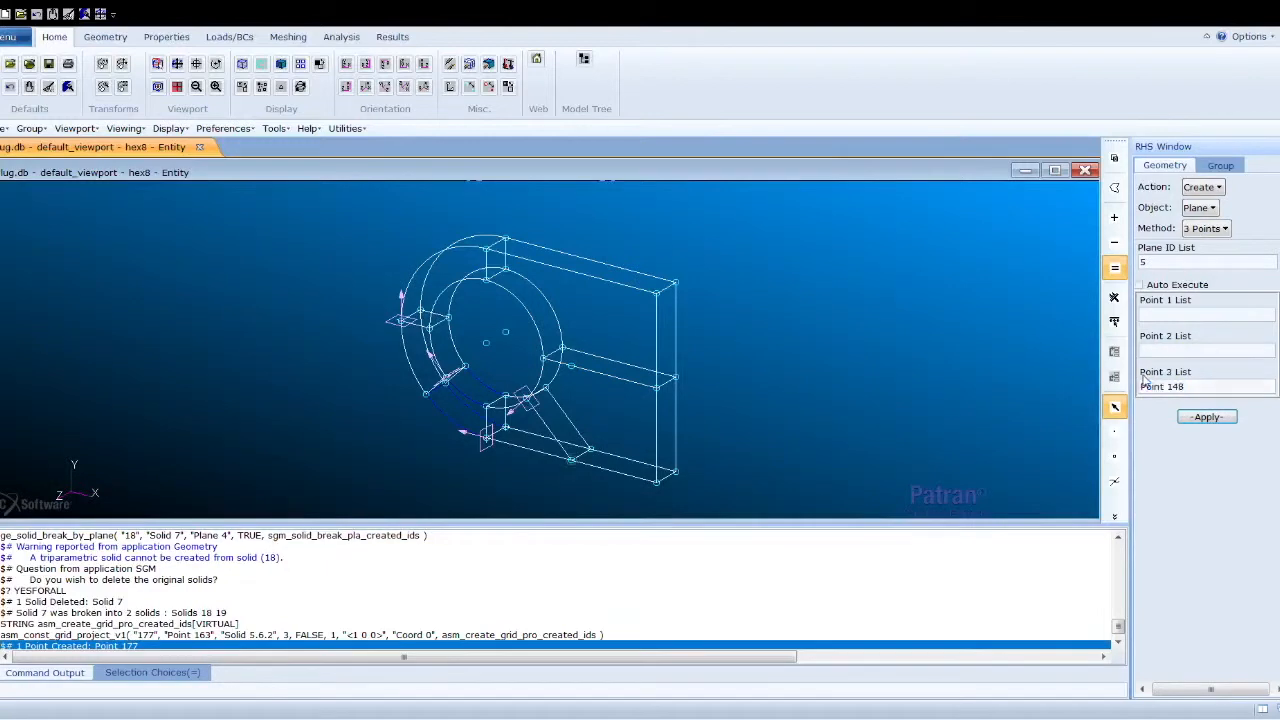
{"action": "left_click_drag", "start_coordinate": [1196, 386], "coordinate": [1140, 387]}
{"action": "key", "text": "BackSpace"}
{"action": "left_click", "coordinate": [1186, 317]}
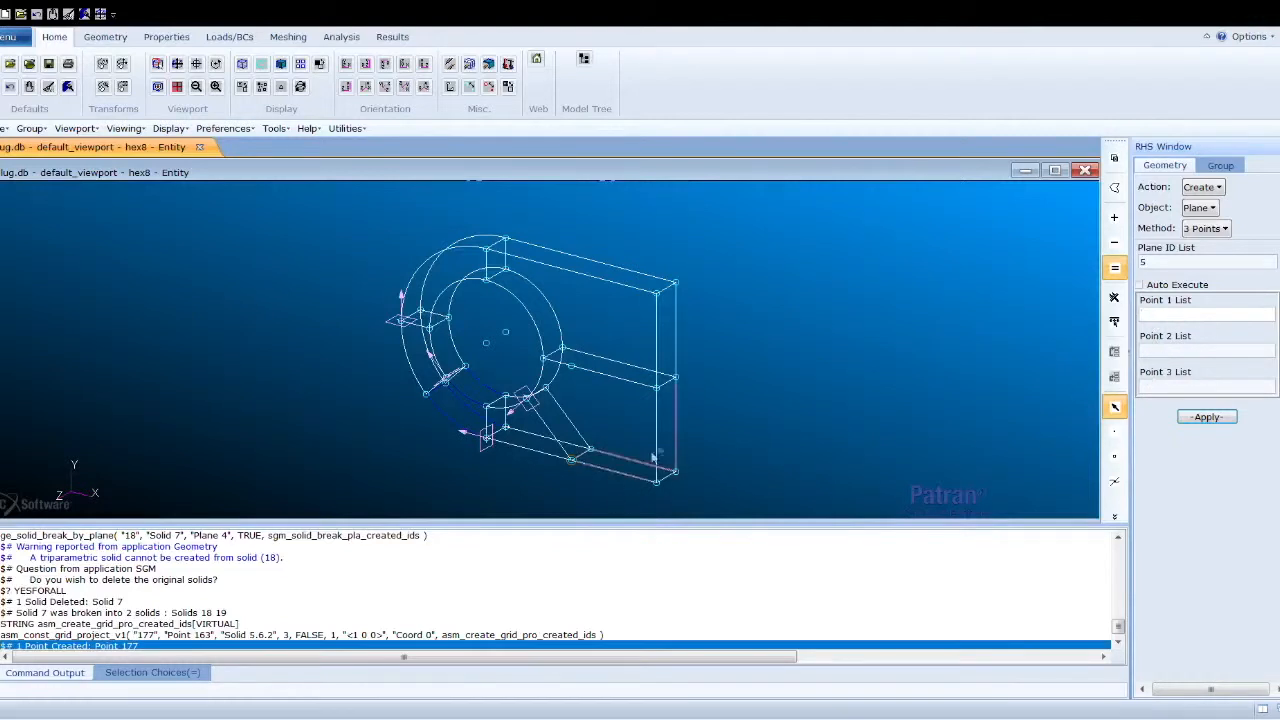
{"action": "left_click", "coordinate": [585, 466]}
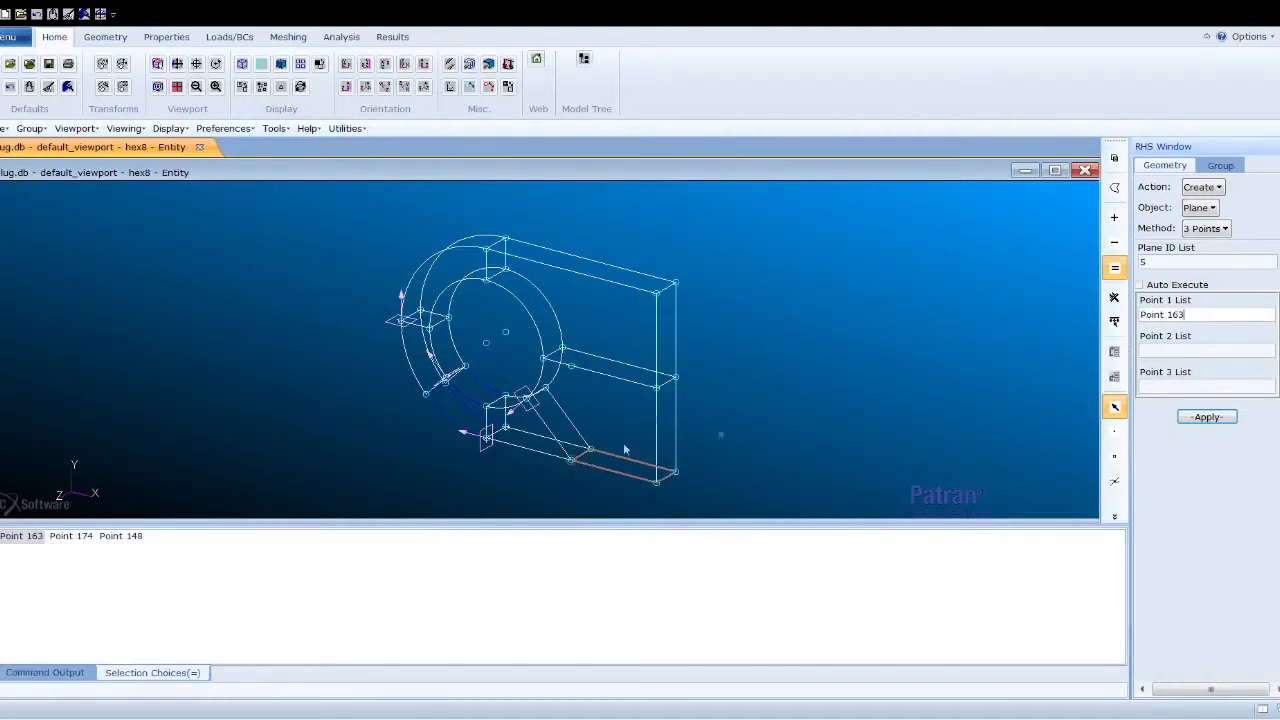
{"action": "left_click", "coordinate": [1155, 357]}
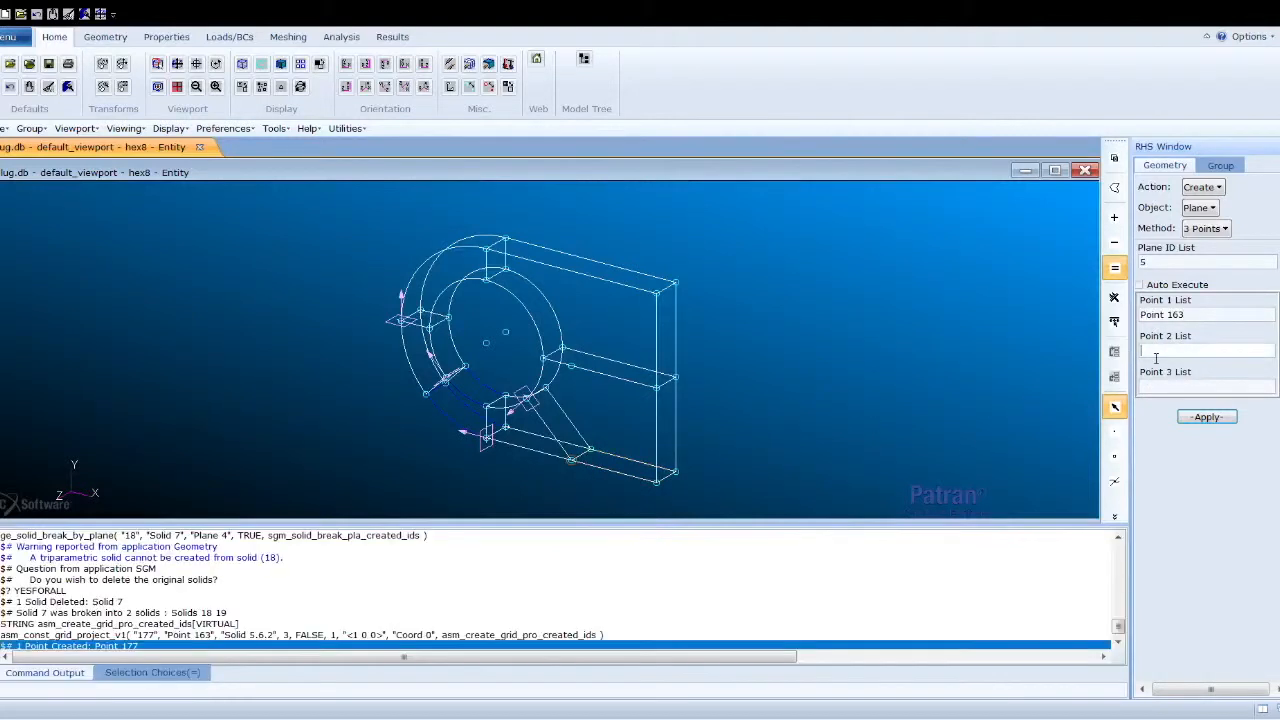
{"action": "left_click", "coordinate": [576, 372]}
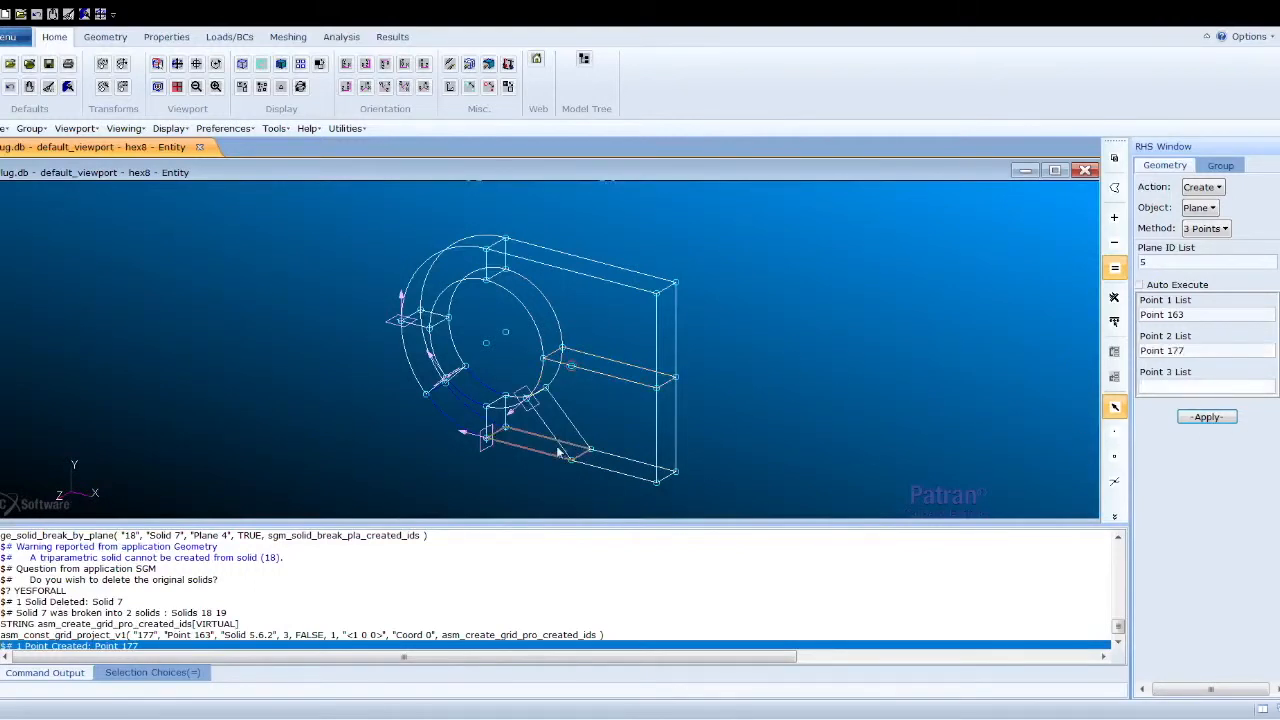
{"action": "left_click", "coordinate": [590, 449]}
{"action": "left_click", "coordinate": [1207, 416]}
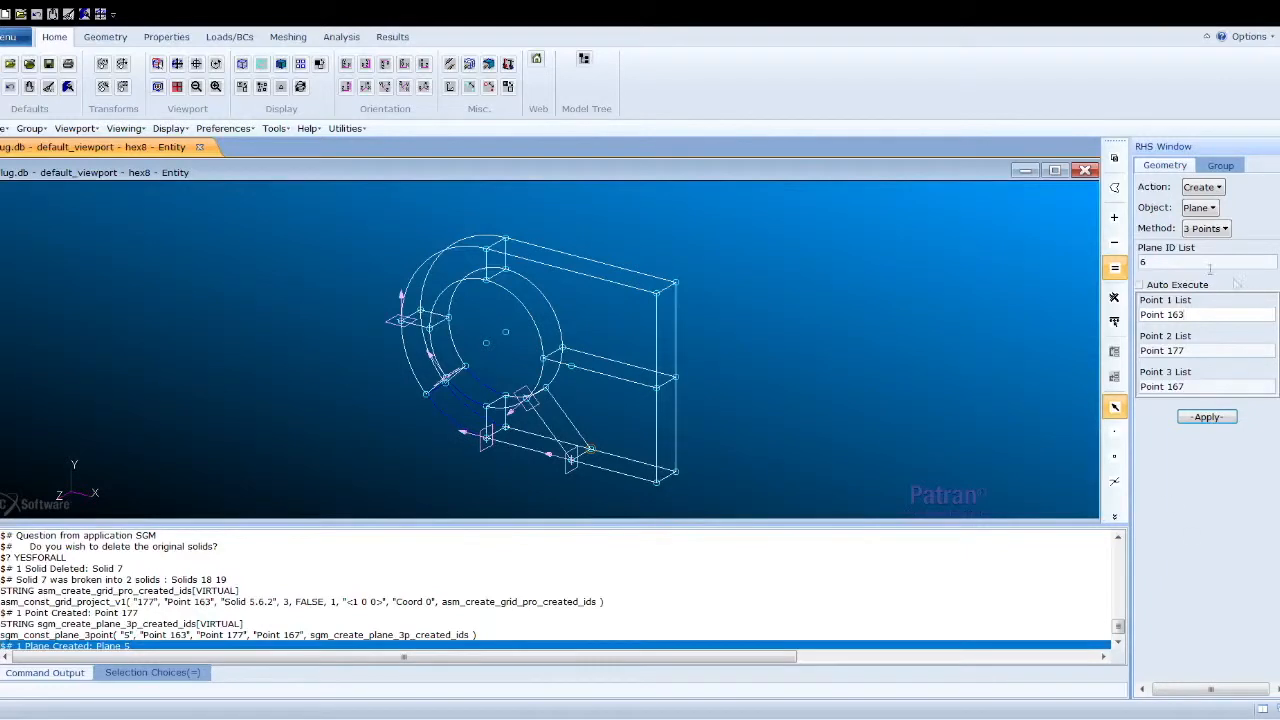
- Clear the lists and break Solid 19 with Plane 5
{"action": "left_click", "coordinate": [1222, 188]}
{"action": "left_click", "coordinate": [1210, 244]}
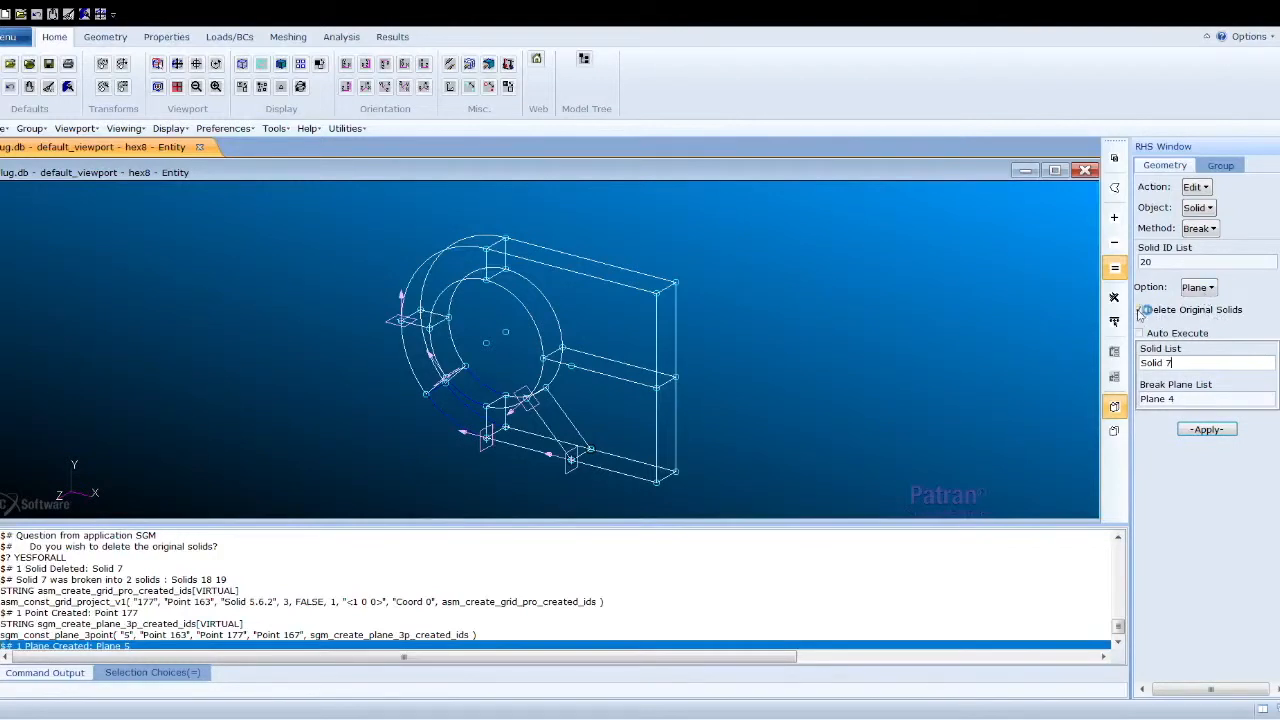
{"action": "left_click_drag", "start_coordinate": [1190, 365], "coordinate": [1140, 399]}
{"action": "key", "text": "BackSpace"}
{"action": "key", "text": "BackSpace"}
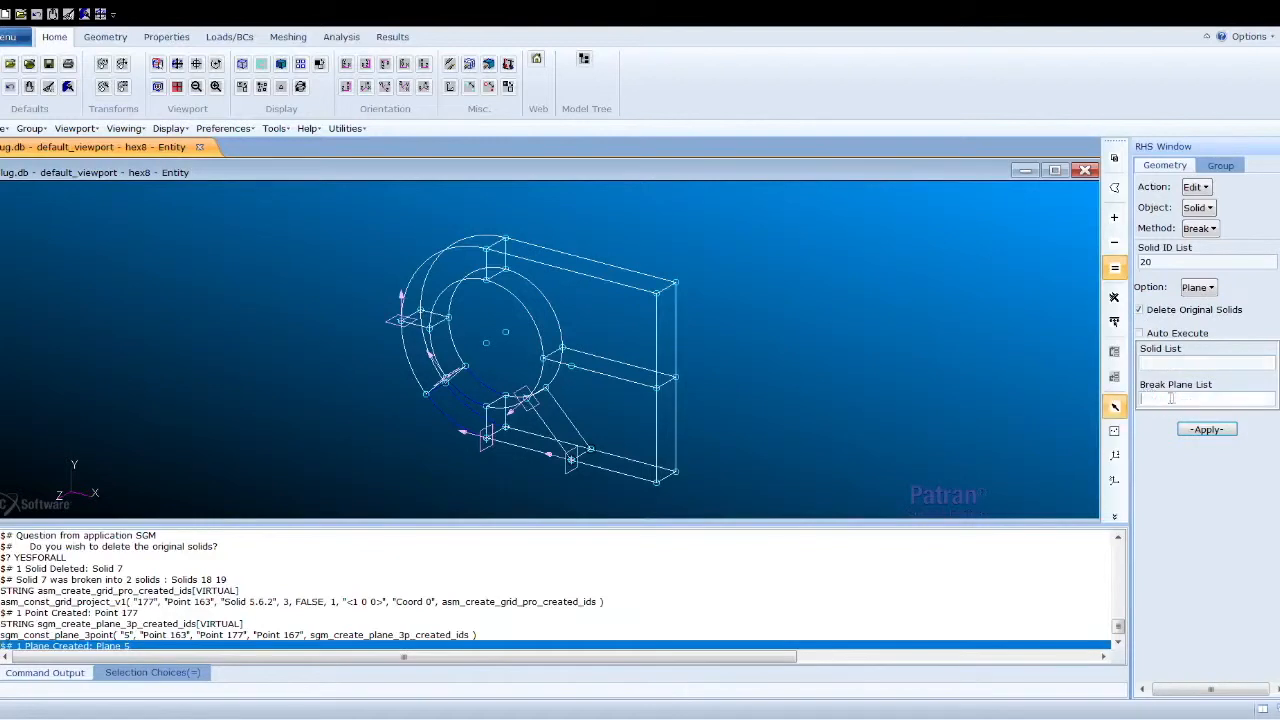
{"action": "left_click", "coordinate": [1164, 364]}
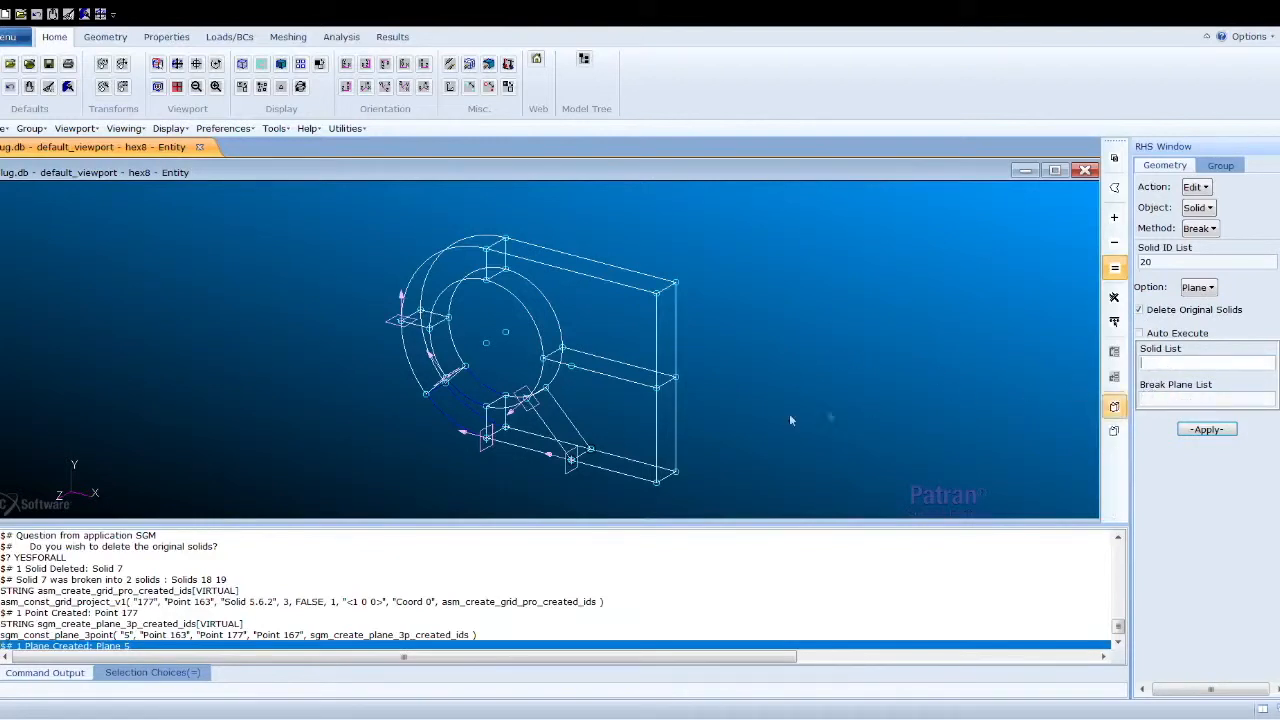
{"action": "left_click", "coordinate": [642, 410]}
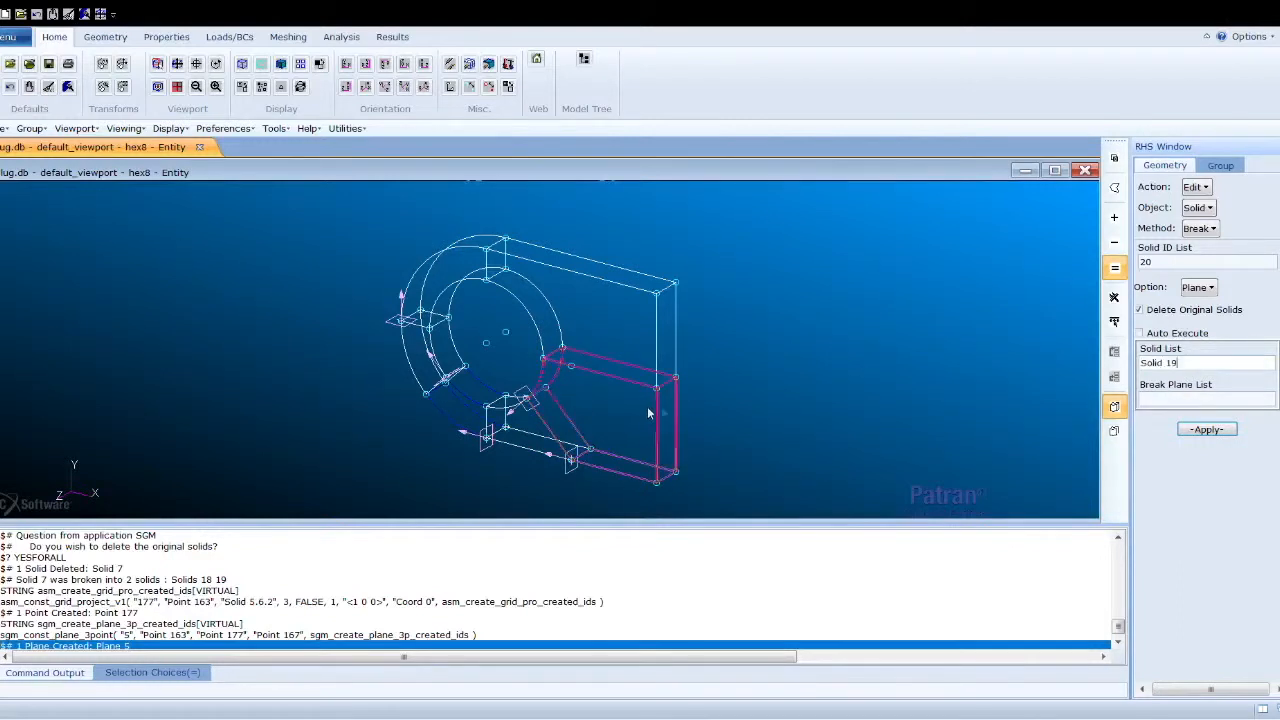
{"action": "left_click", "coordinate": [1218, 396]}
{"action": "left_click", "coordinate": [570, 460]}
{"action": "left_click", "coordinate": [1230, 432]}
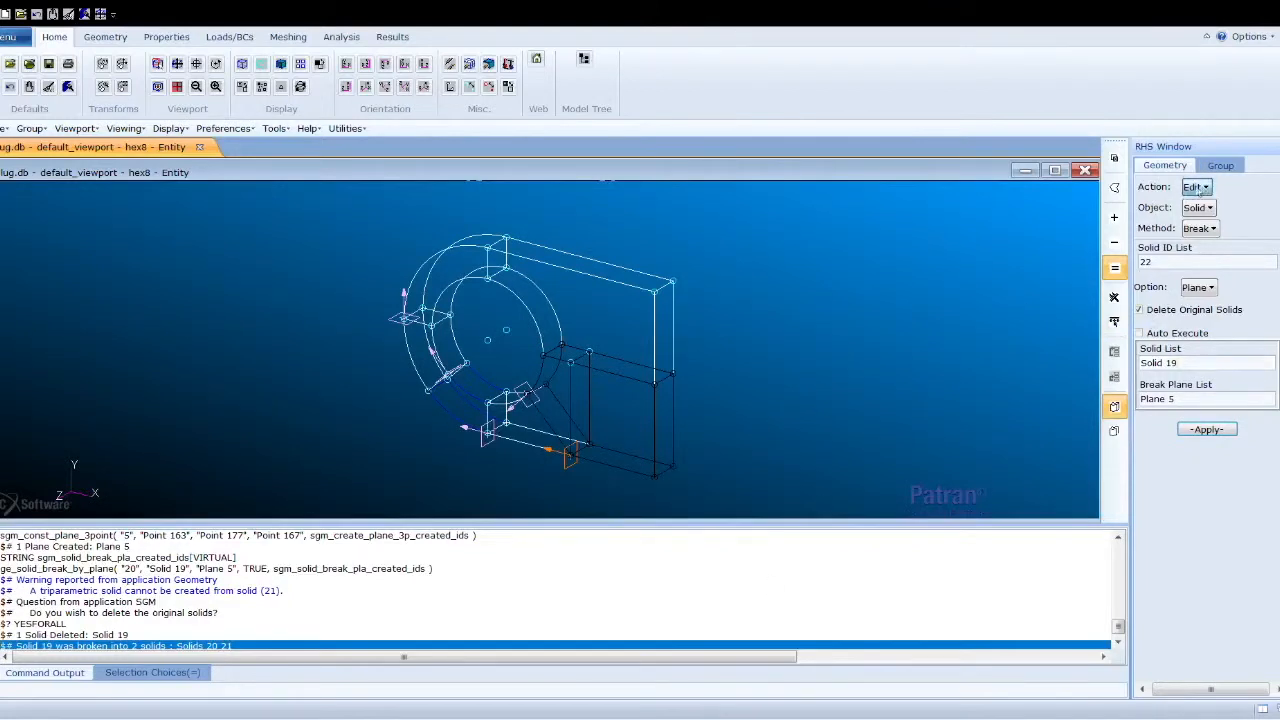
- Delete the two outer ring solids, Solids 4 and 5
{"action": "left_click", "coordinate": [1207, 229]}
{"action": "left_click", "coordinate": [1197, 212]}
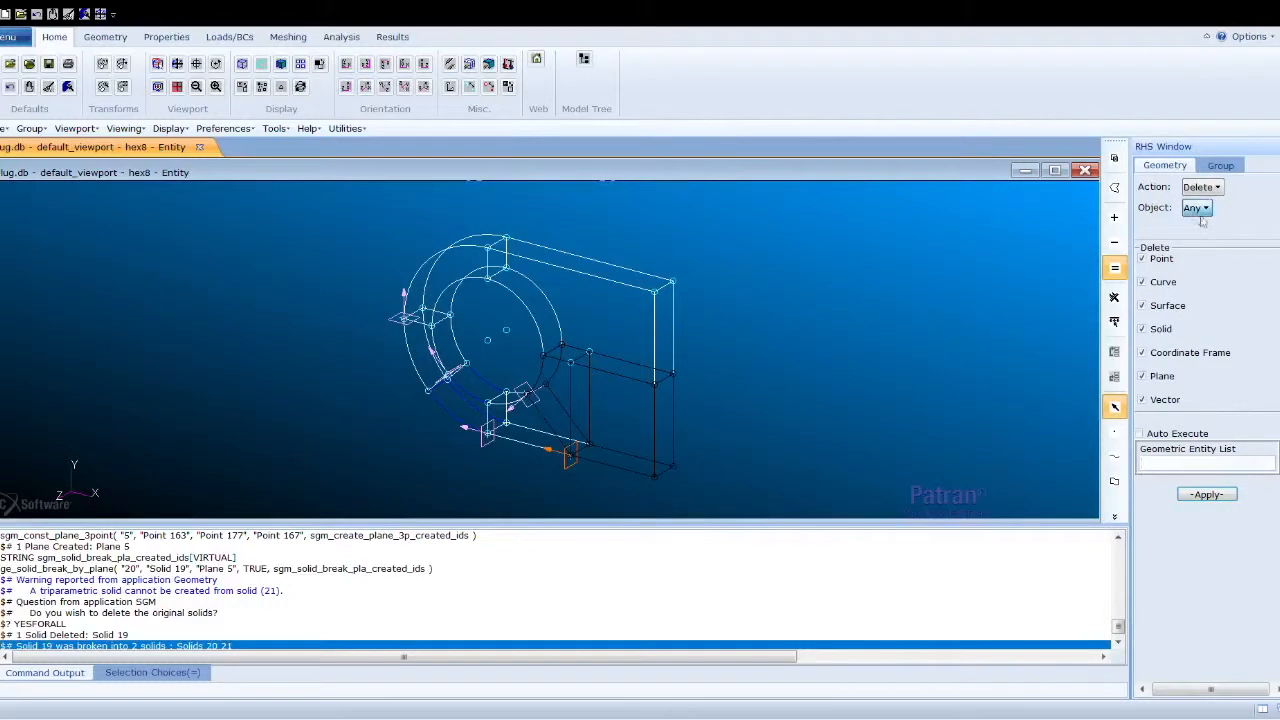
{"action": "left_click", "coordinate": [1215, 288]}
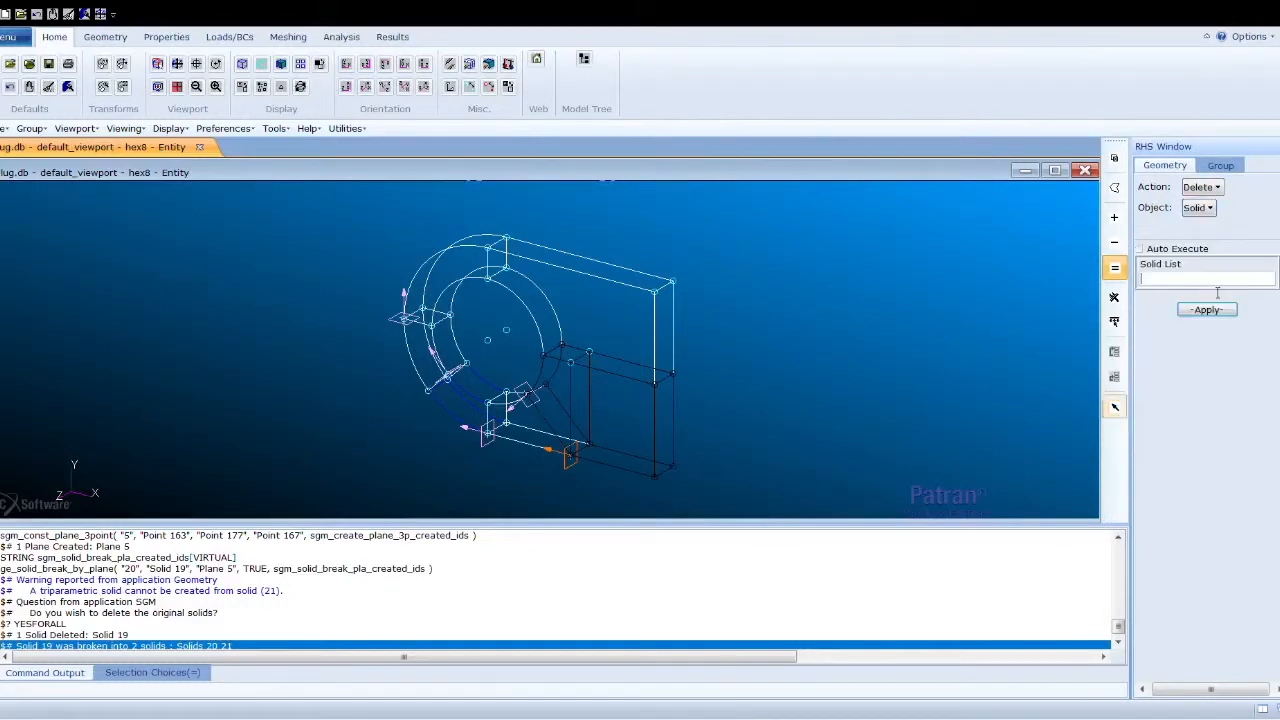
{"action": "left_click", "coordinate": [431, 291]}
{"action": "left_click", "coordinate": [596, 302]}
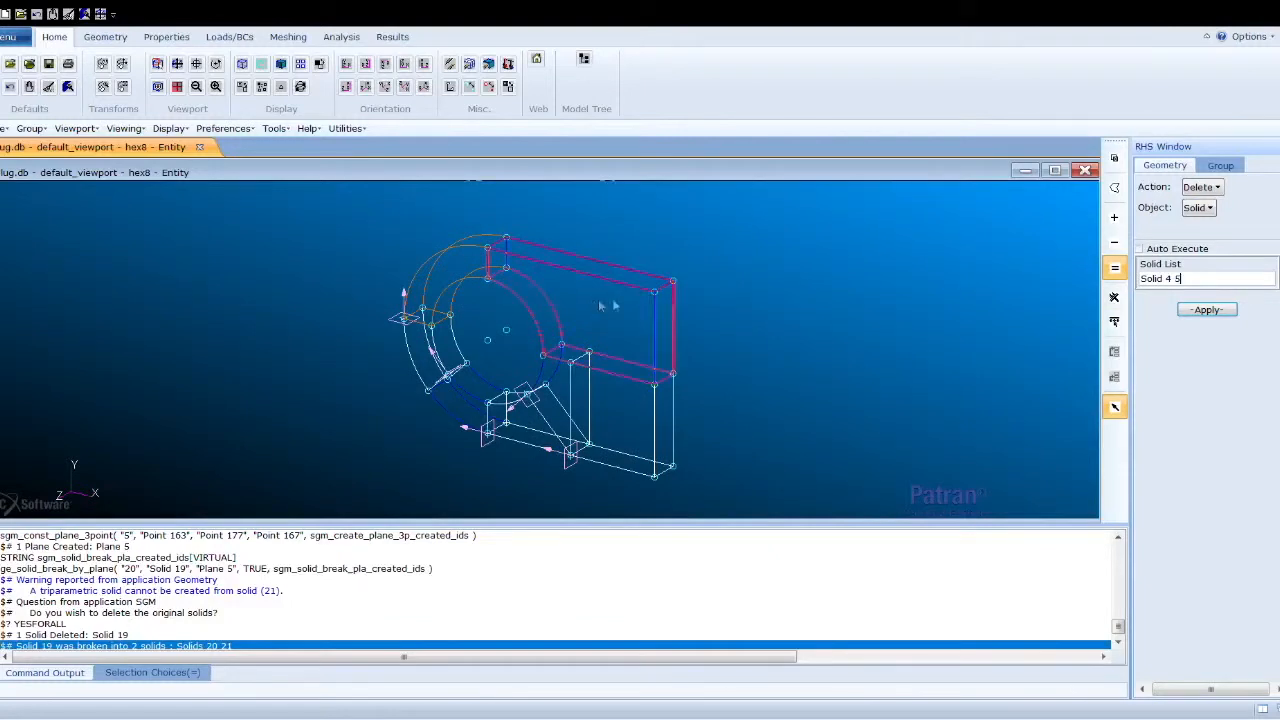
{"action": "left_click", "coordinate": [1190, 310]}
- Delete all five break planes, Planes 2, 3, 1, 4 and 5
{"action": "left_click", "coordinate": [1197, 216]}
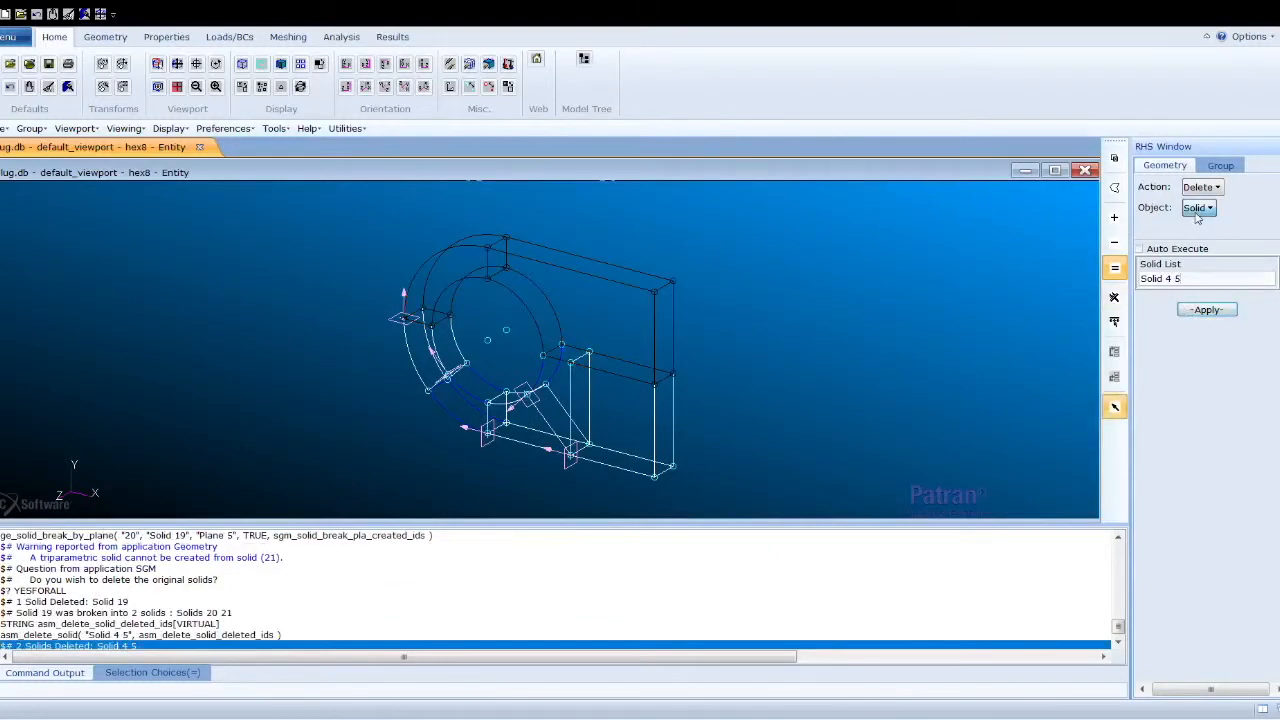
{"action": "left_click", "coordinate": [1208, 329]}
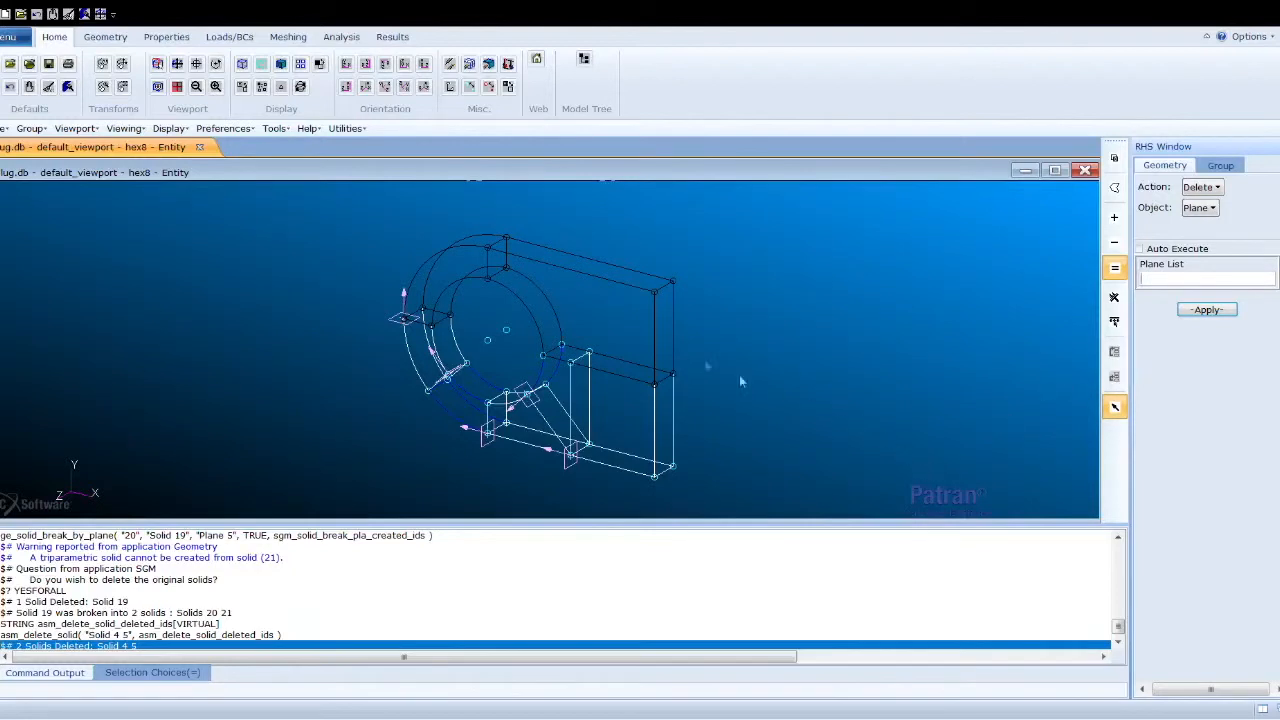
{"action": "left_click", "coordinate": [408, 320]}
{"action": "left_click", "coordinate": [450, 375]}
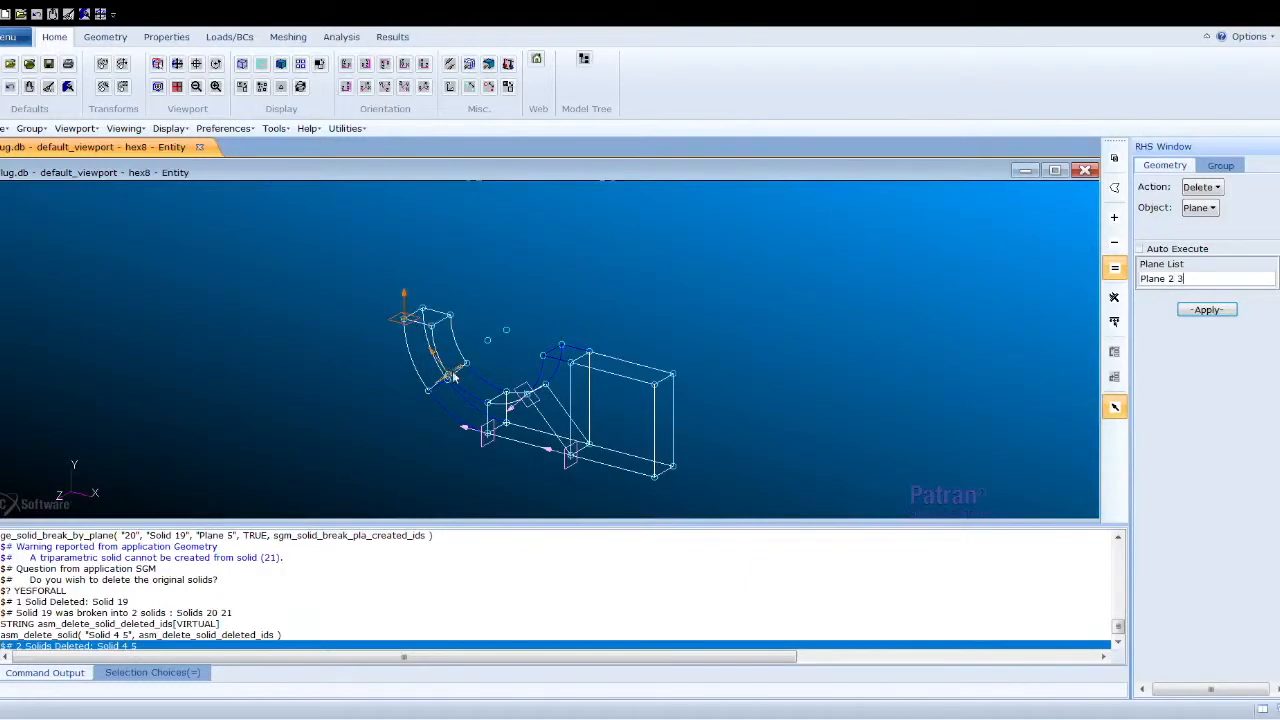
{"action": "left_click", "coordinate": [487, 432]}
{"action": "left_click", "coordinate": [525, 396]}
{"action": "left_click", "coordinate": [570, 457]}
{"action": "left_click", "coordinate": [1226, 311]}
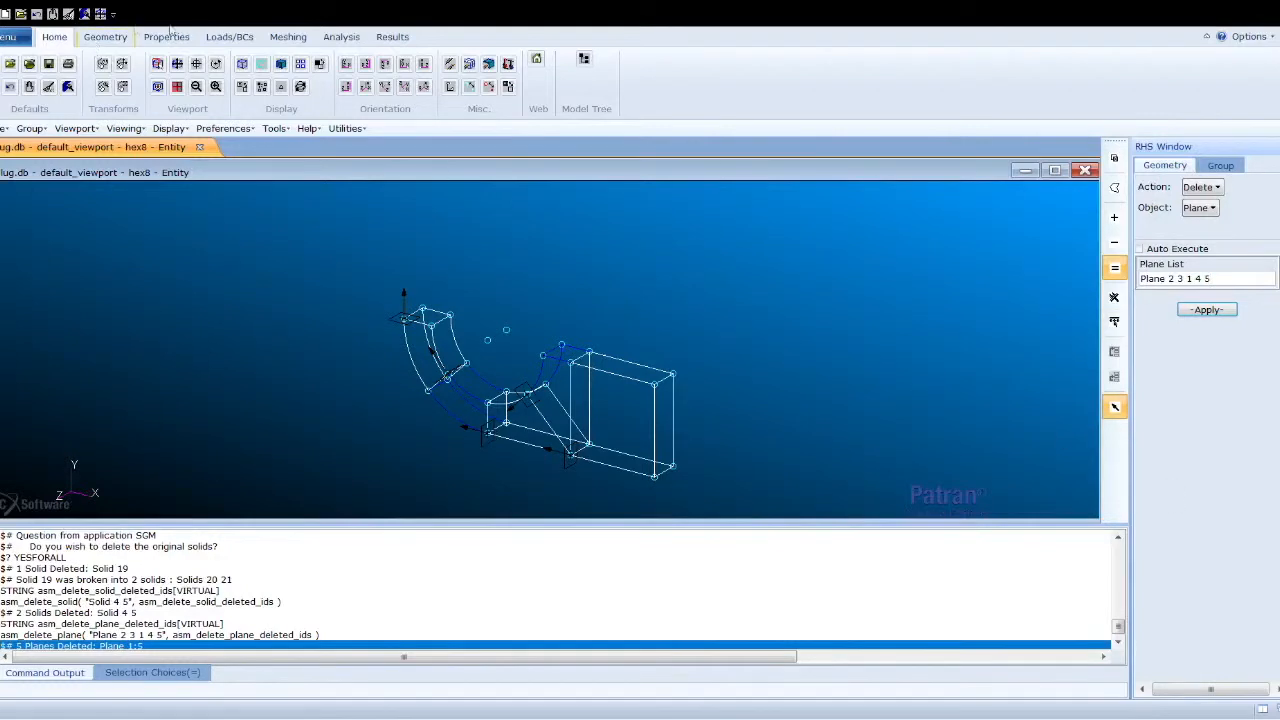
- Turn on entity labels to display the solid IDs in the viewport
{"action": "left_click", "coordinate": [469, 86]}
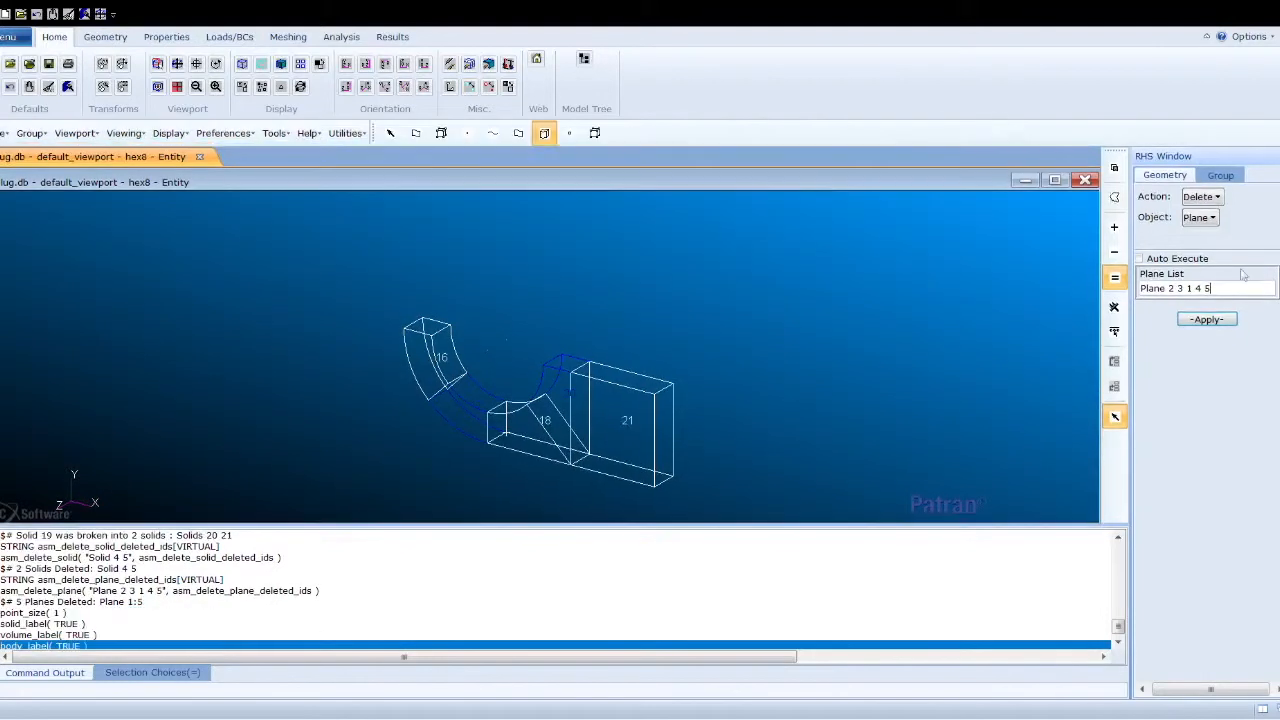
{"action": "left_click", "coordinate": [1220, 175]}
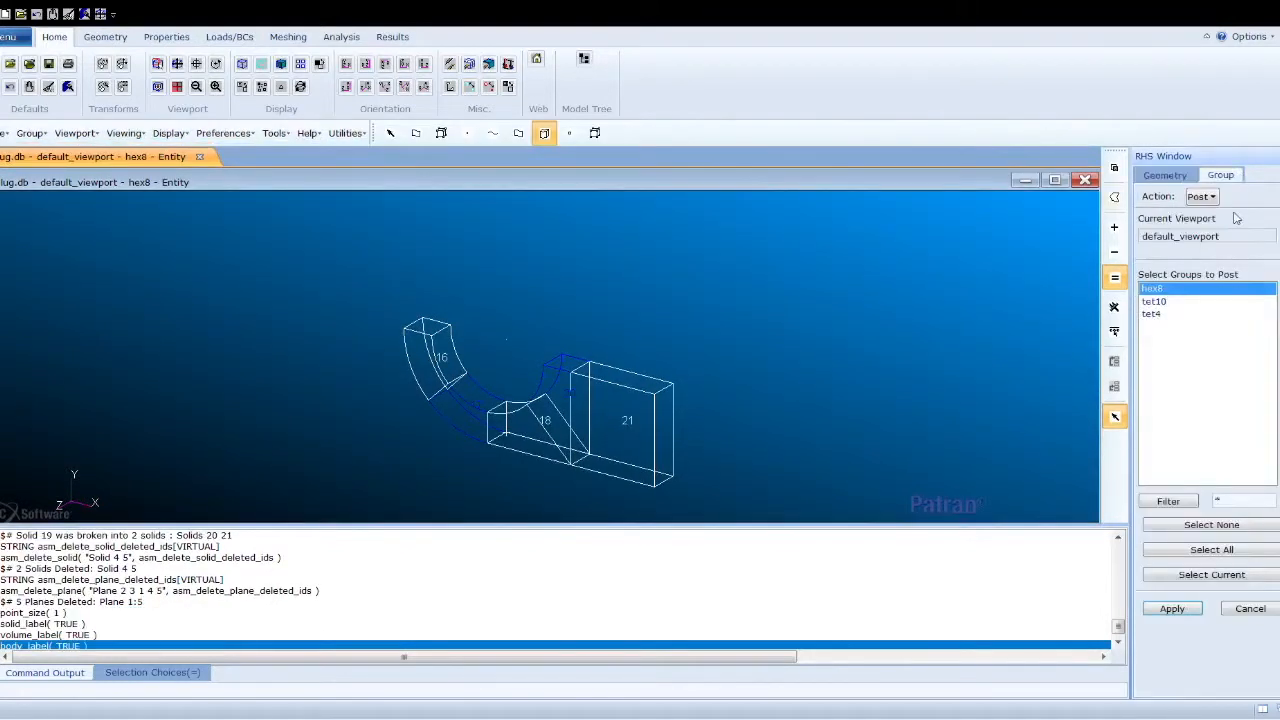
{"action": "left_click", "coordinate": [1218, 178]}
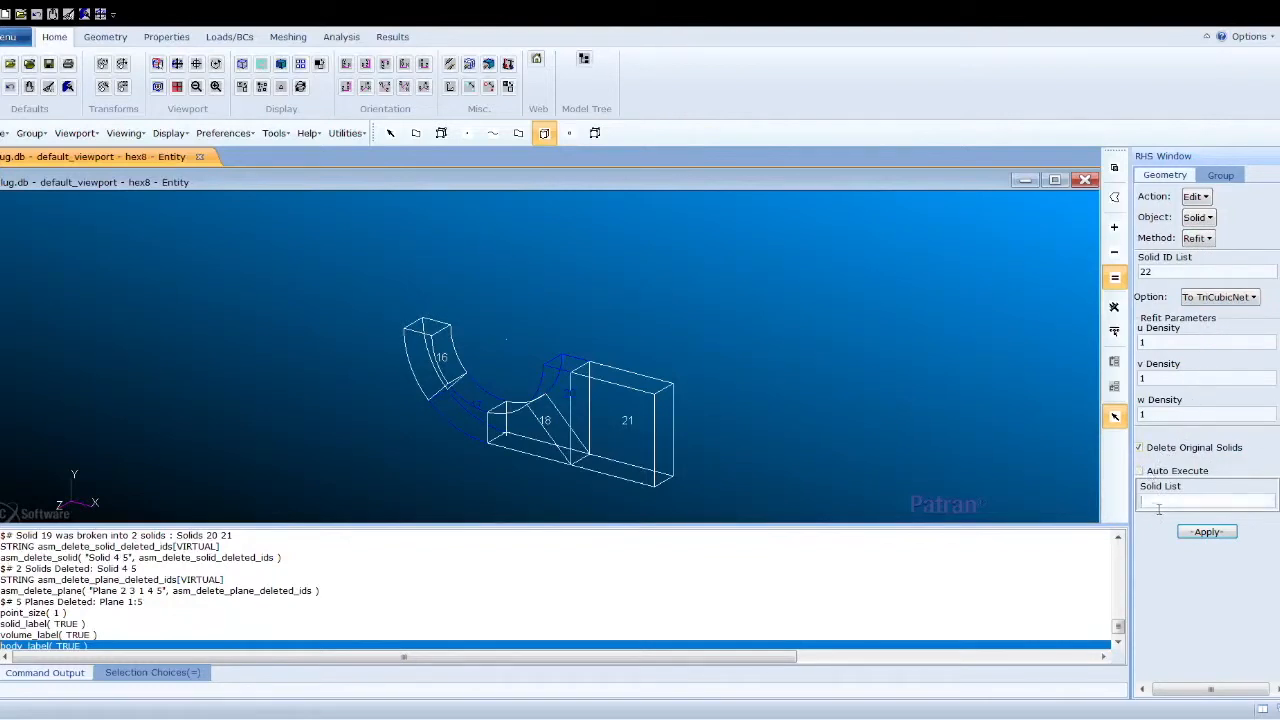
- Refit Solids 16, 17, 18, 20 and 21 to TriCubicNet with densities 1, deleting the originals, and repaint the graphics
{"action": "left_click_drag", "start_coordinate": [392, 318], "coordinate": [748, 515]}
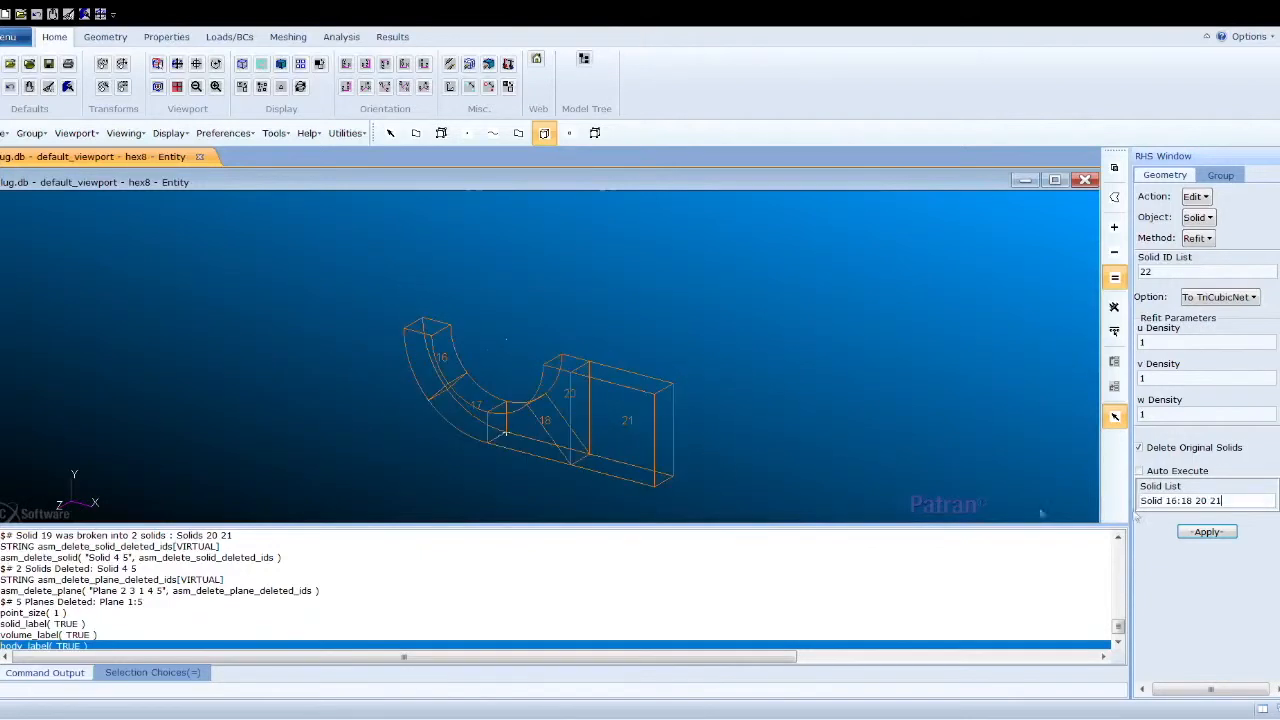
{"action": "left_click", "coordinate": [1188, 533]}
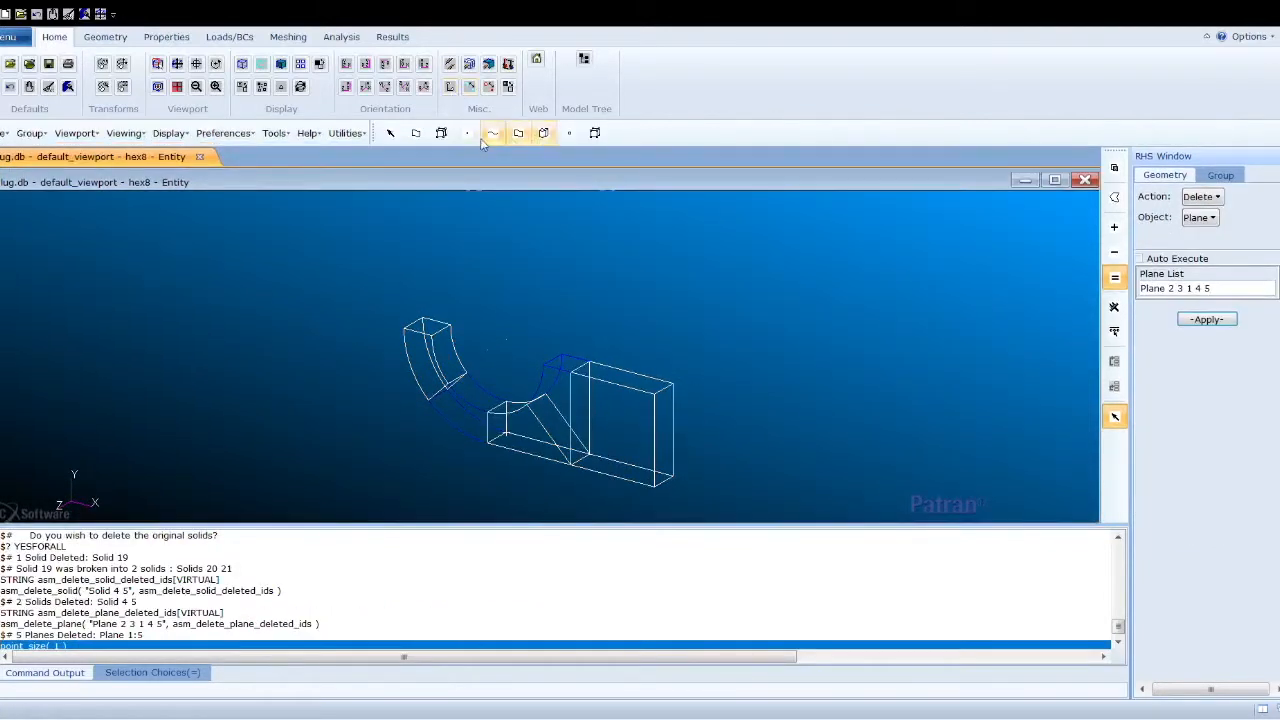
{"action": "left_click", "coordinate": [544, 134]}
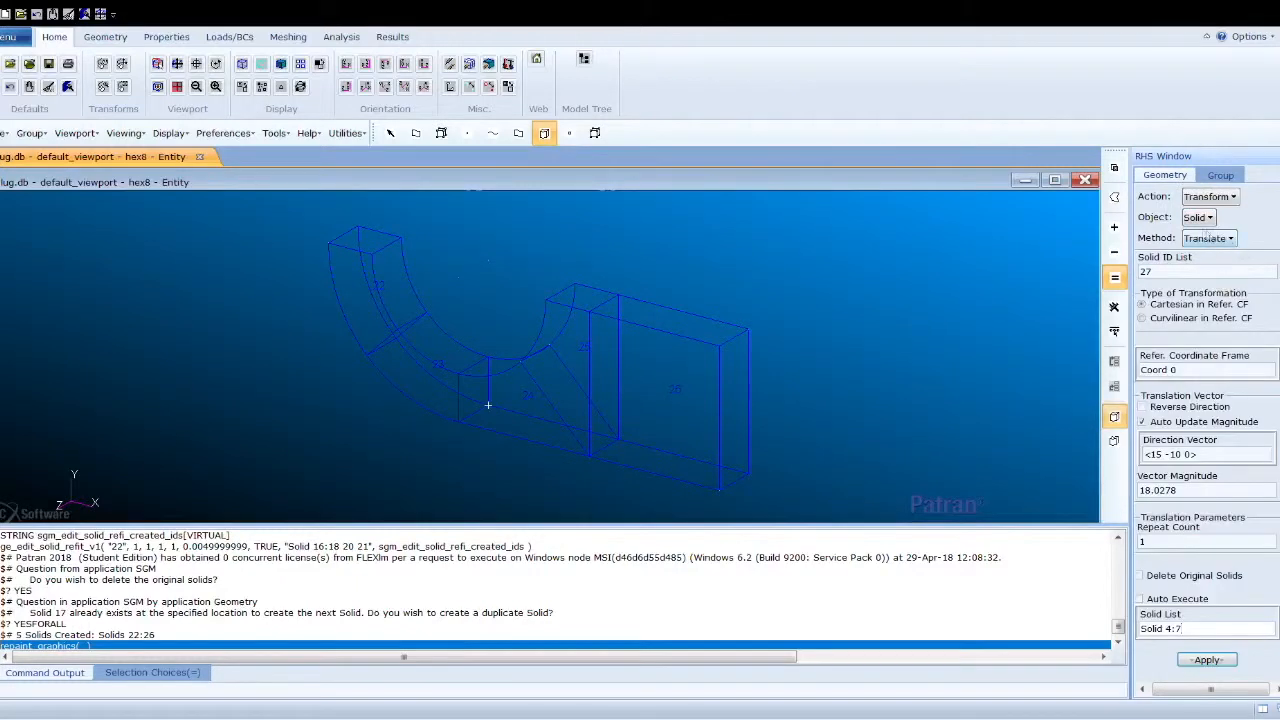
- Mirror Solids 22 to 26 about a three-point plane through Points 177, 179 and 185
{"action": "left_click", "coordinate": [1202, 241]}
{"action": "left_click", "coordinate": [1215, 319]}
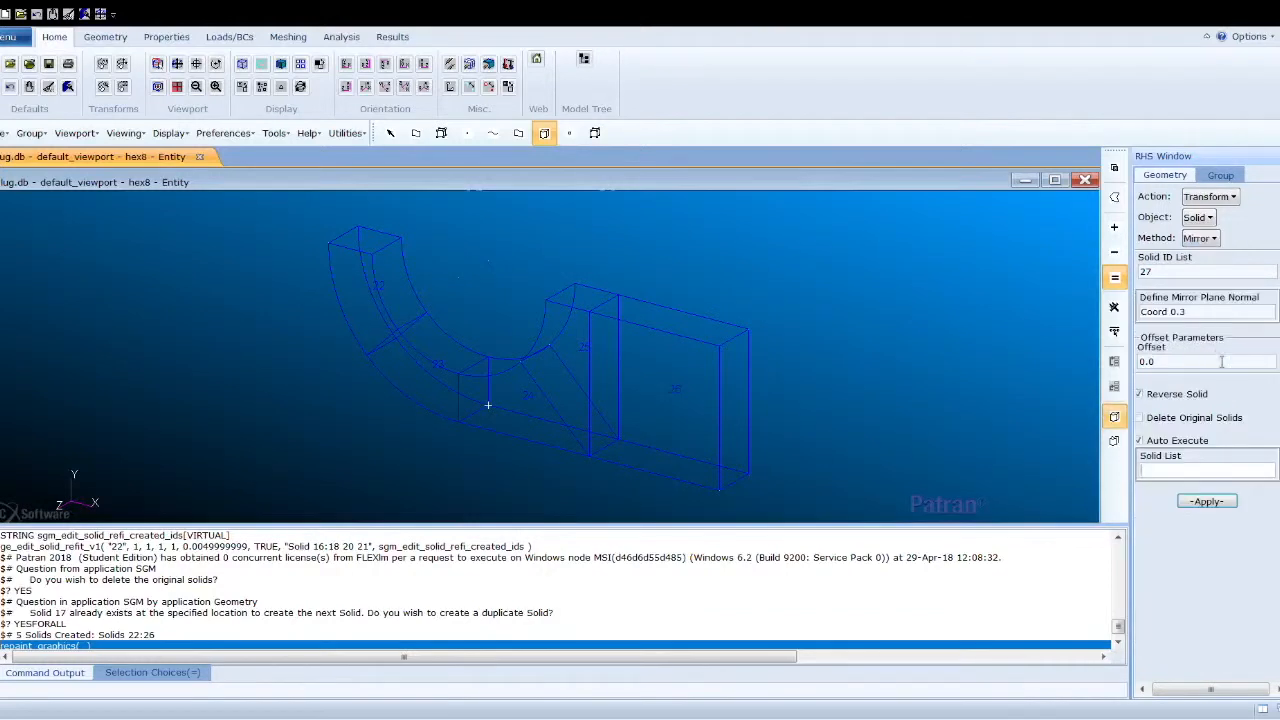
{"action": "left_click", "coordinate": [1198, 313]}
{"action": "key", "text": "Delete"}
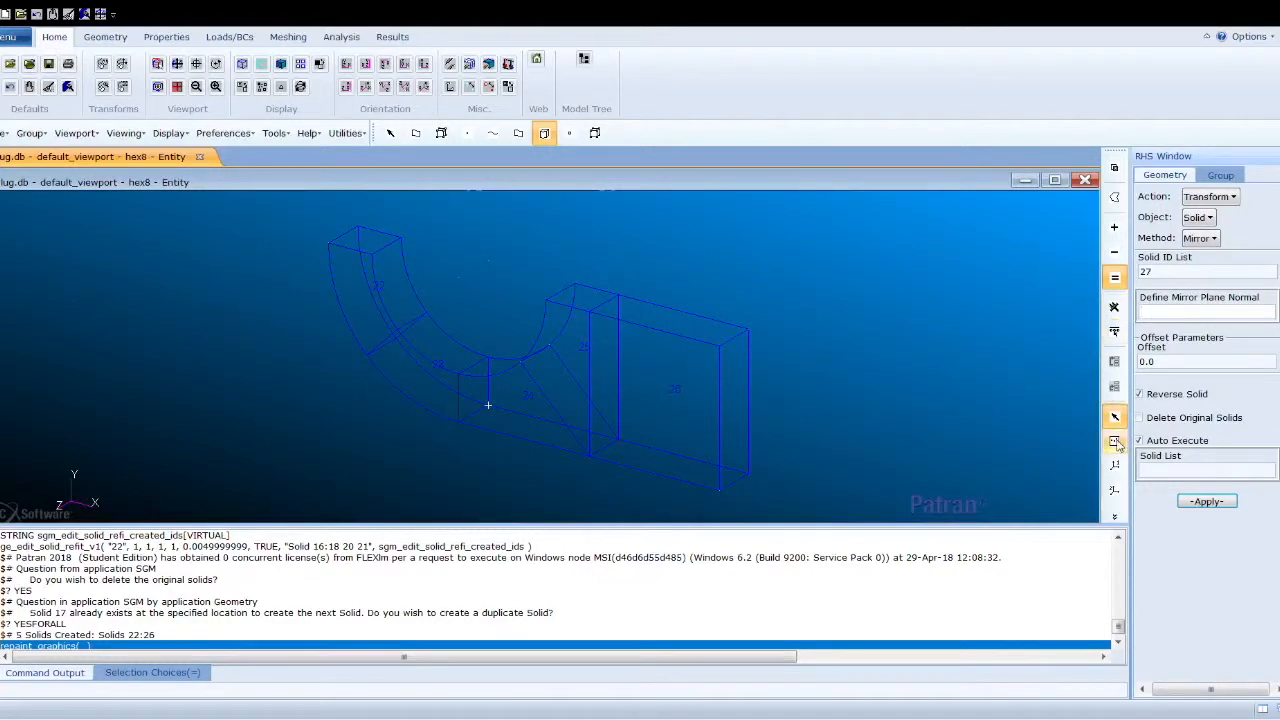
{"action": "left_click", "coordinate": [469, 86]}
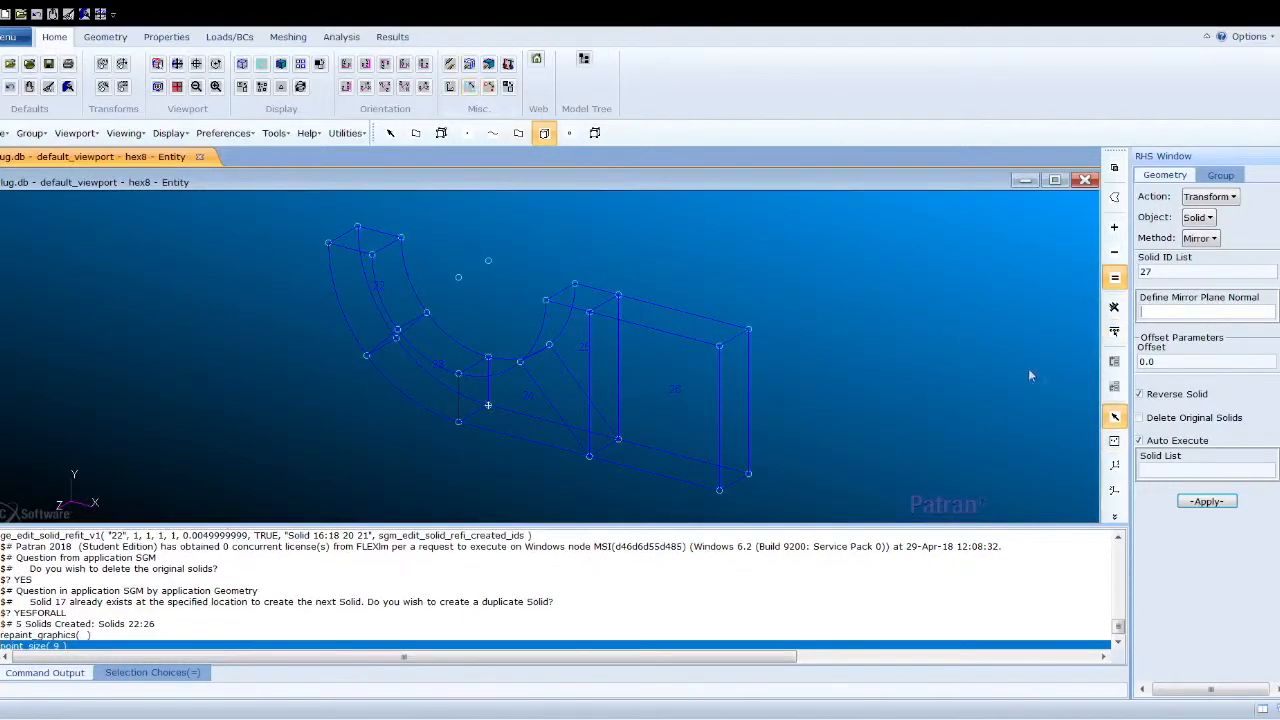
{"action": "left_click", "coordinate": [1115, 447]}
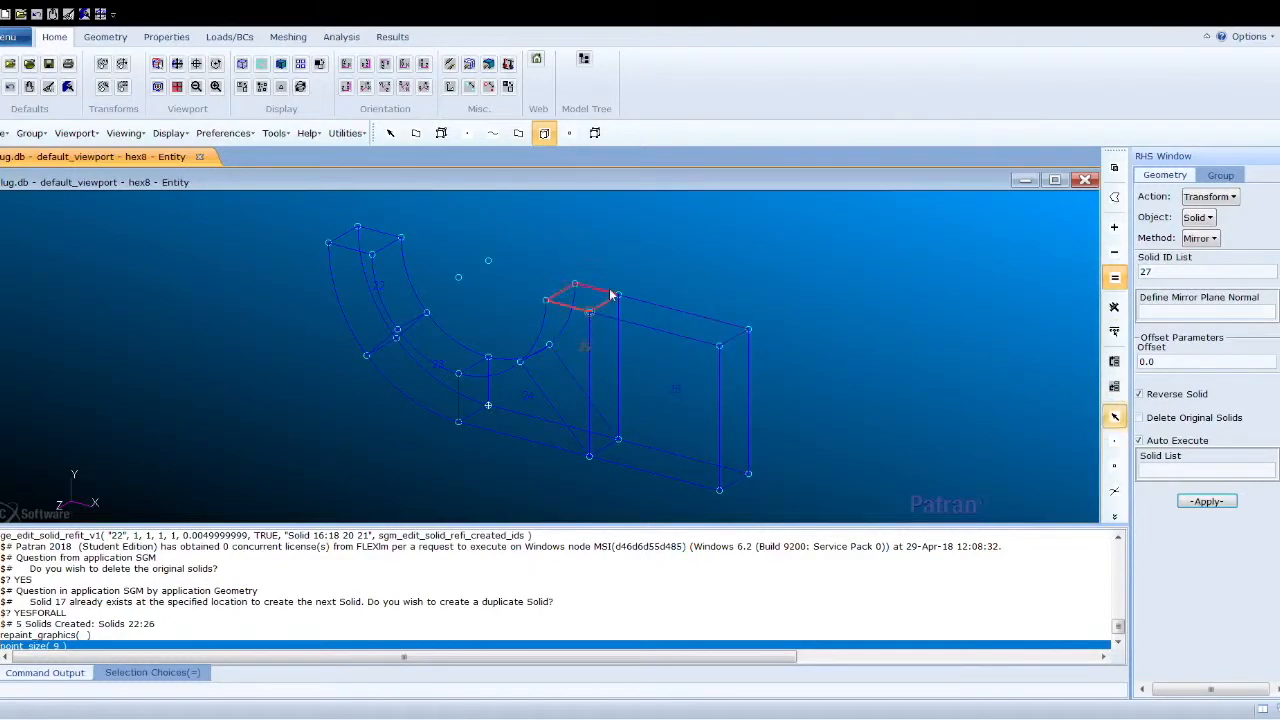
{"action": "left_click", "coordinate": [749, 330]}
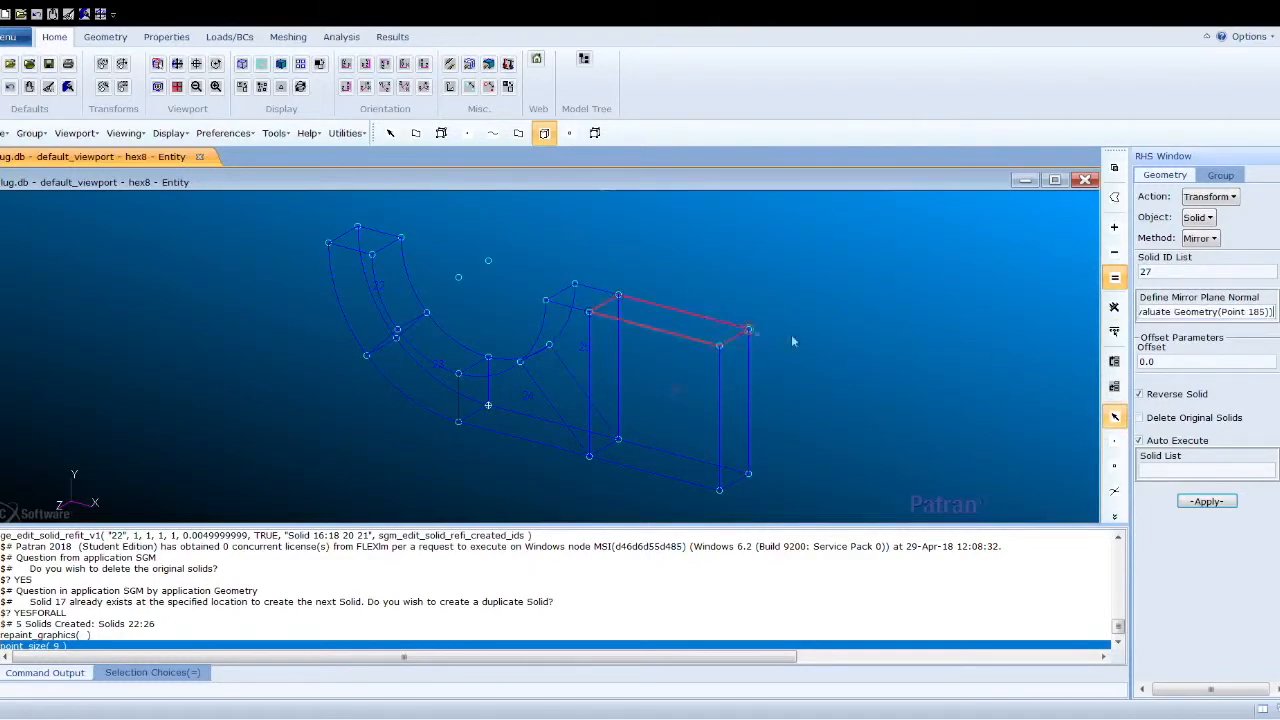
{"action": "left_click", "coordinate": [1188, 476]}
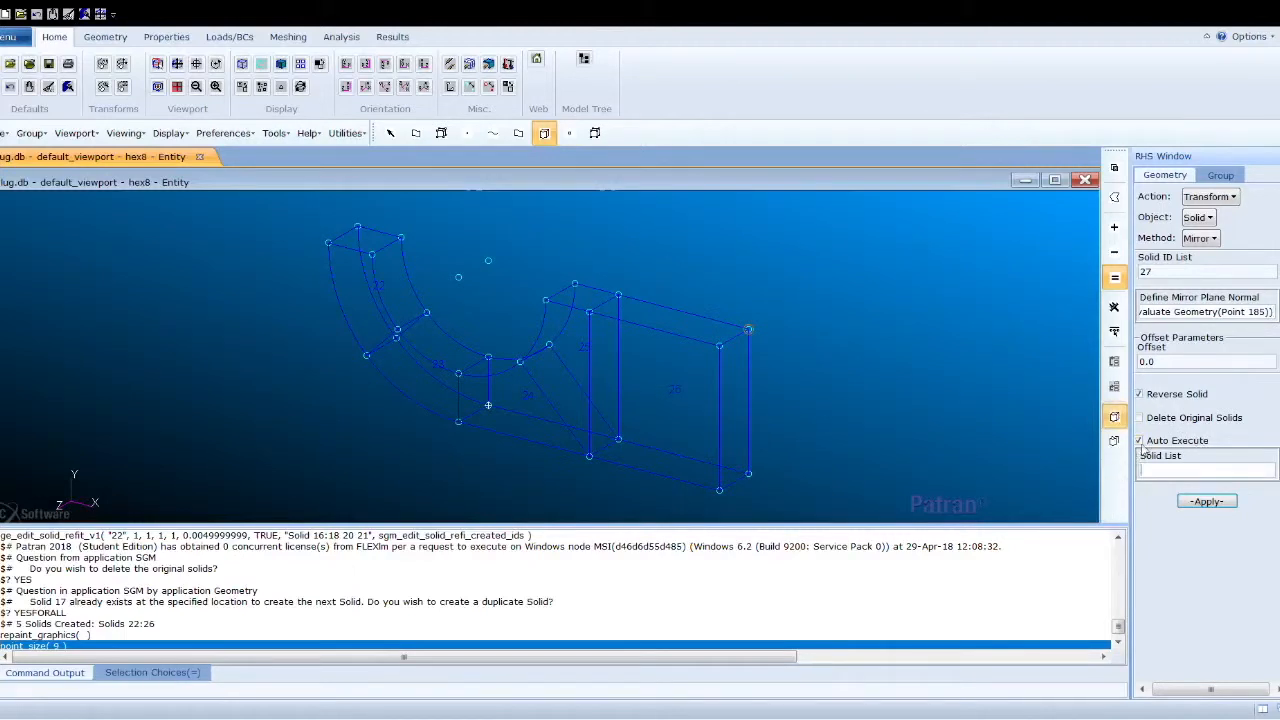
{"action": "left_click_drag", "start_coordinate": [276, 209], "coordinate": [816, 528]}
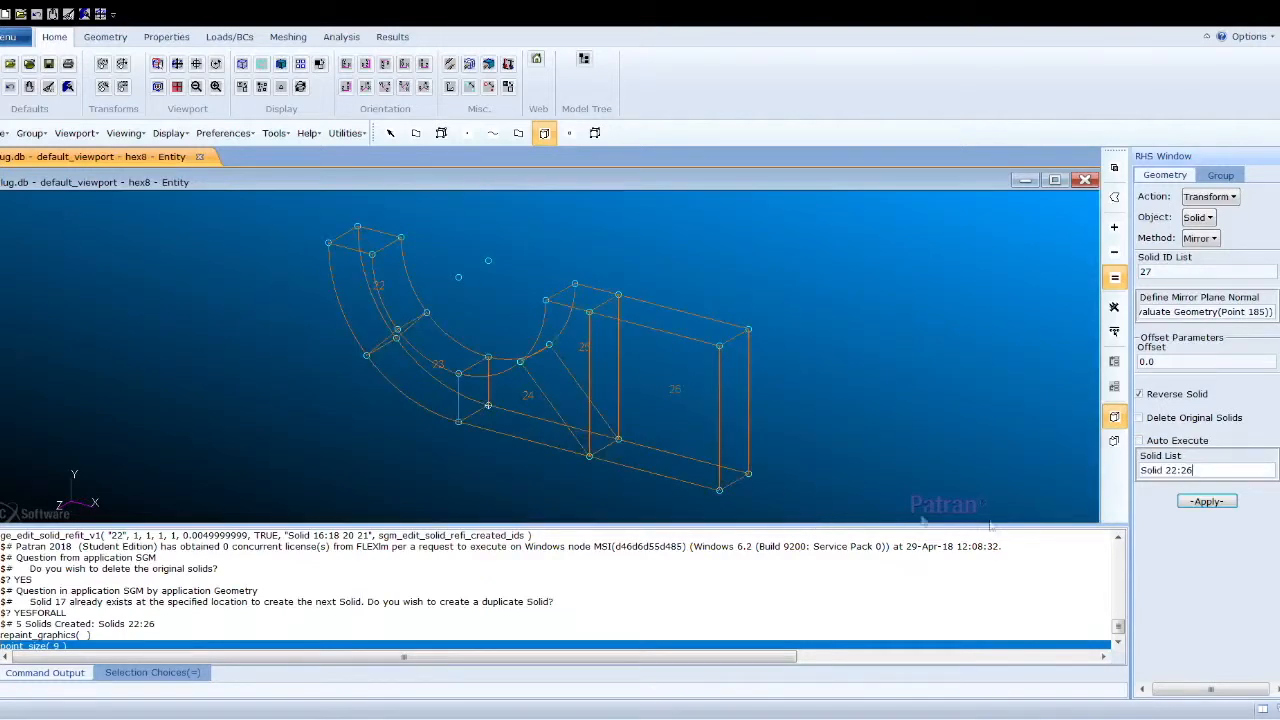
{"action": "left_click", "coordinate": [1206, 502]}
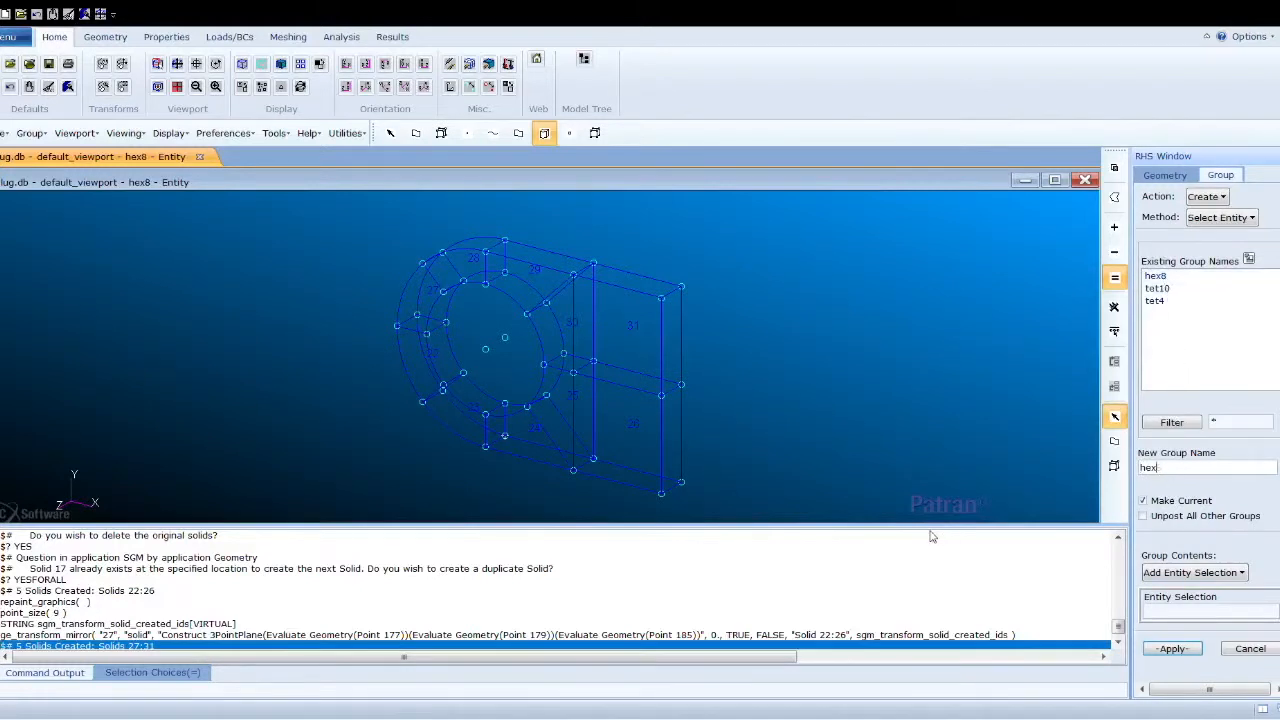
- Create a new group named hex20 and make it current
{"action": "left_click", "coordinate": [1176, 652]}
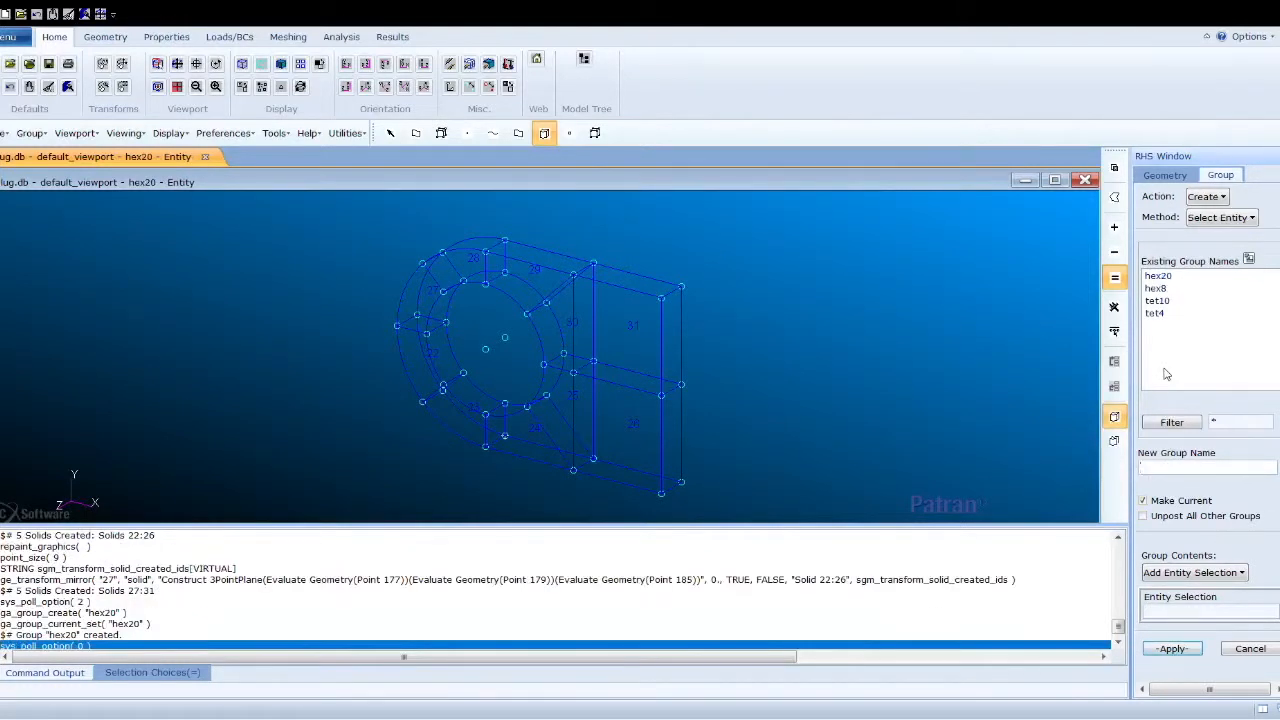
- Translate Solids 22 to 31 by the direction vector <15 0 0> in Coord 0
{"action": "left_click", "coordinate": [1165, 175]}
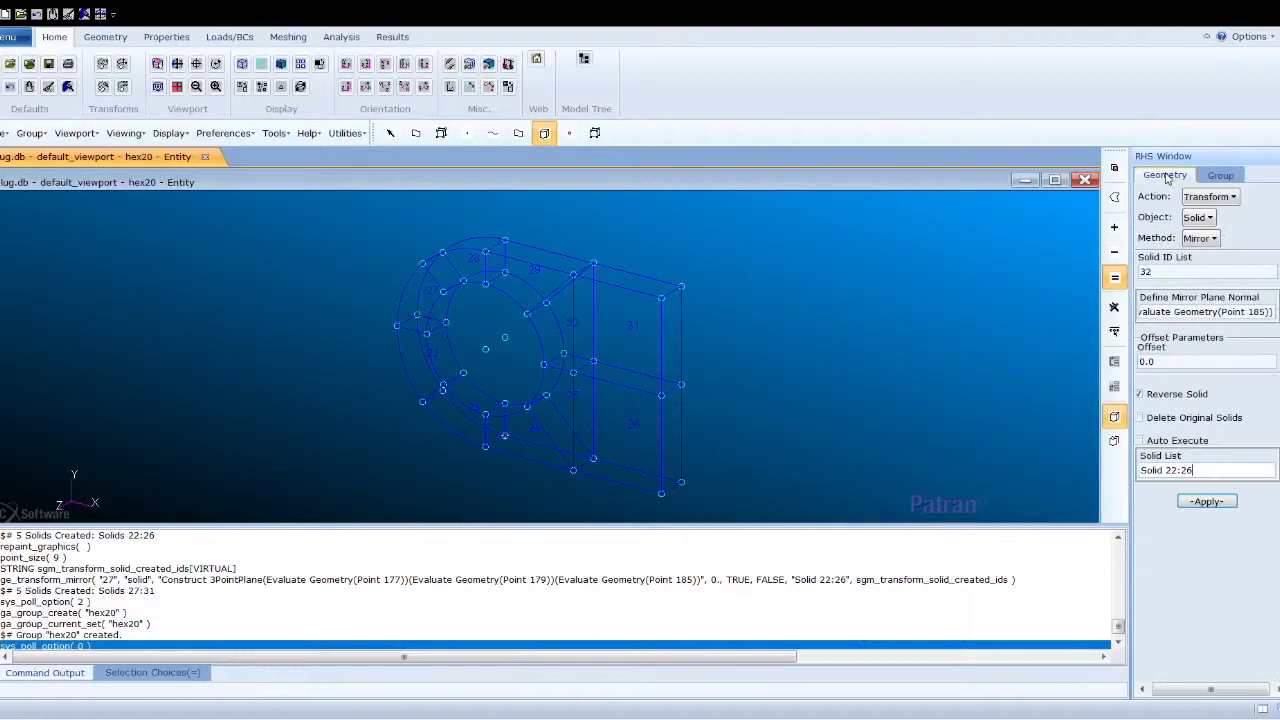
{"action": "left_click", "coordinate": [1205, 238]}
{"action": "left_click", "coordinate": [1212, 259]}
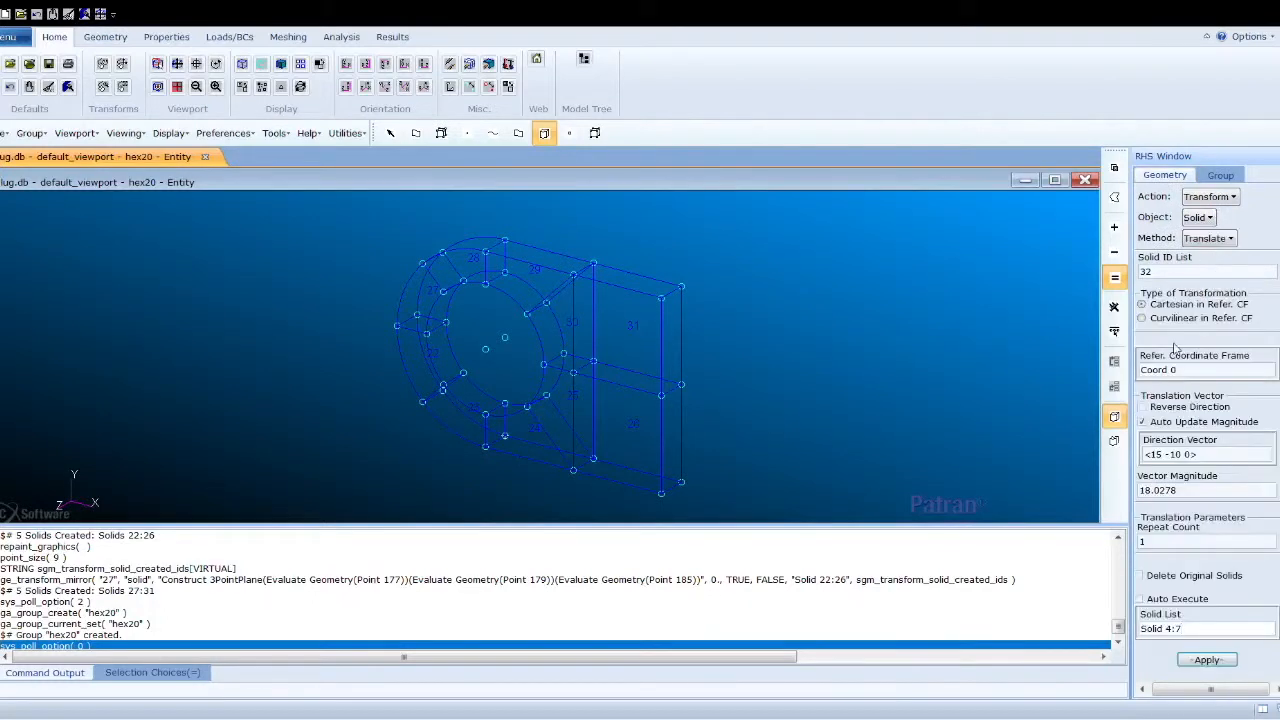
{"action": "left_click", "coordinate": [1181, 455]}
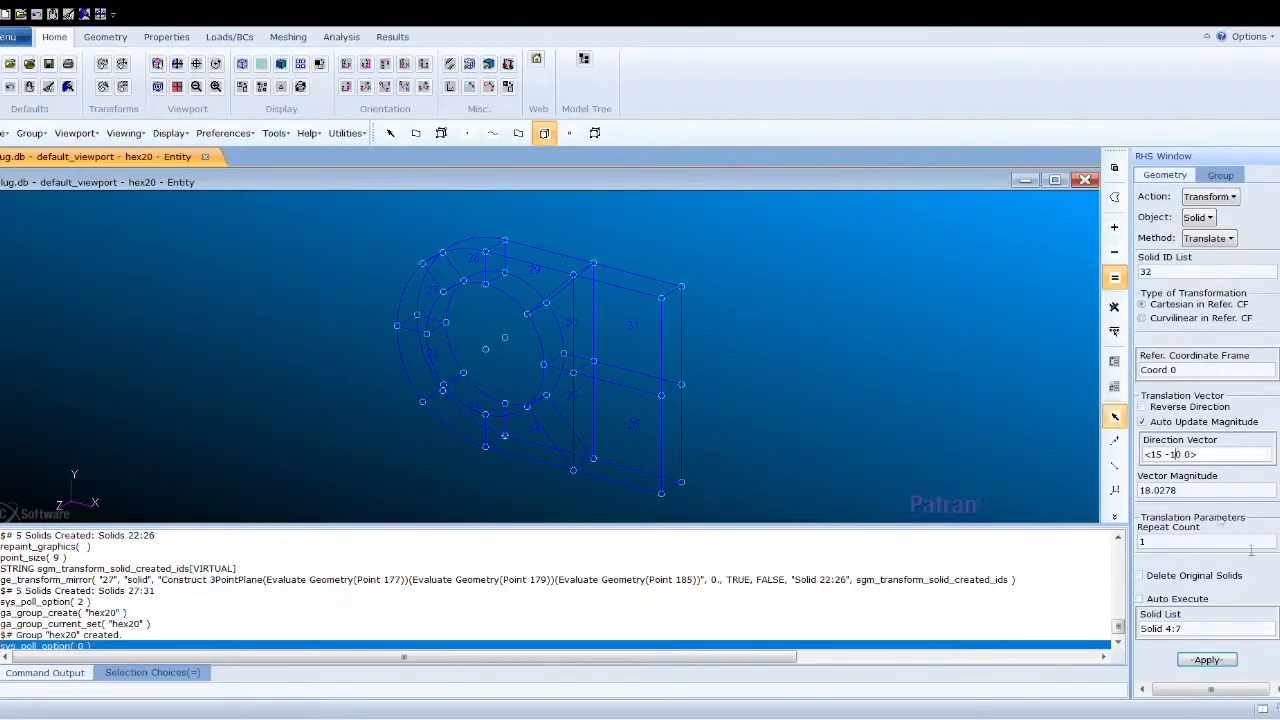
{"action": "key", "text": "BackSpace"}
{"action": "key", "text": "BackSpace"}
{"action": "left_click_drag", "start_coordinate": [1200, 629], "coordinate": [1120, 641]}
{"action": "type", "text": "\\\\"}
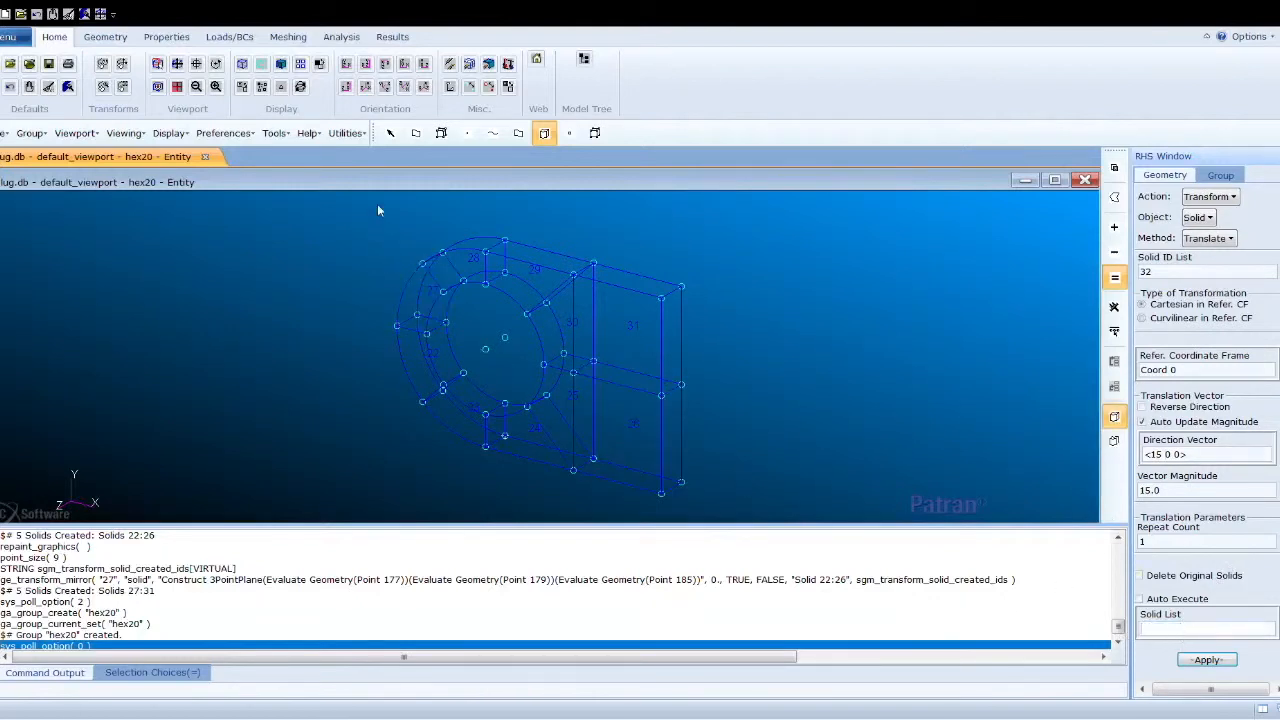
{"action": "left_click_drag", "start_coordinate": [377, 308], "coordinate": [758, 546]}
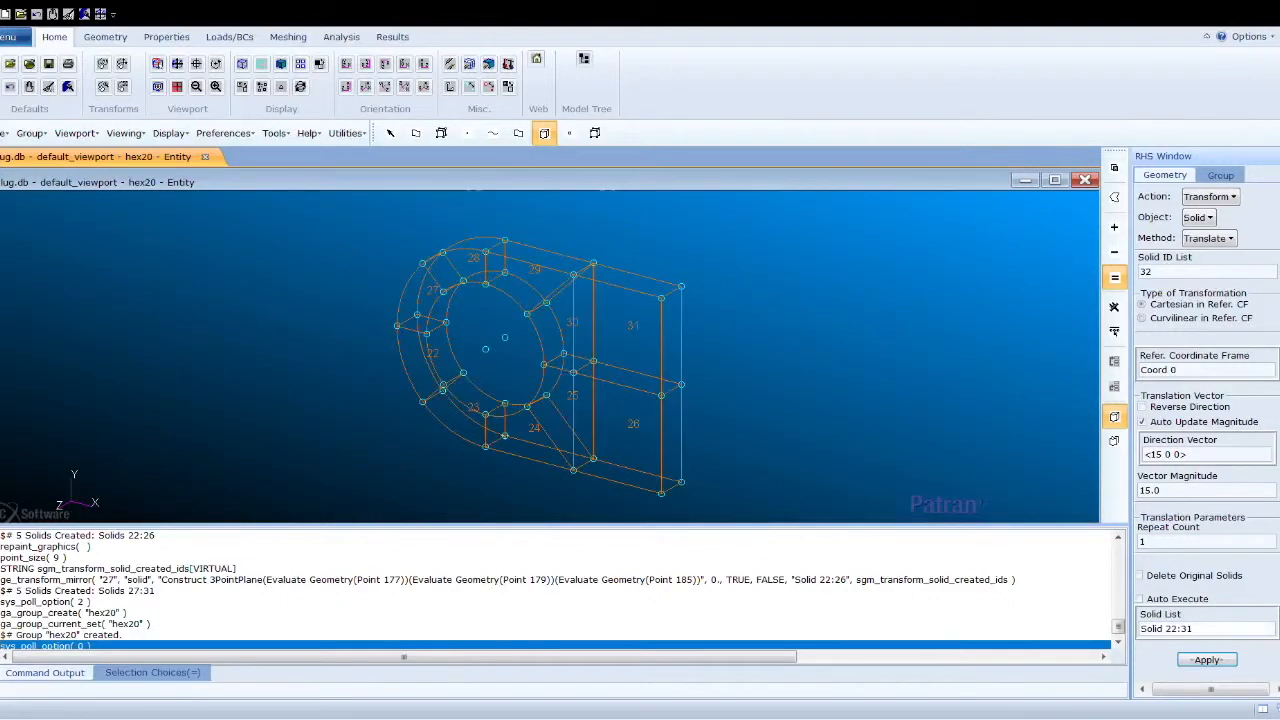
{"action": "left_click", "coordinate": [1207, 660]}
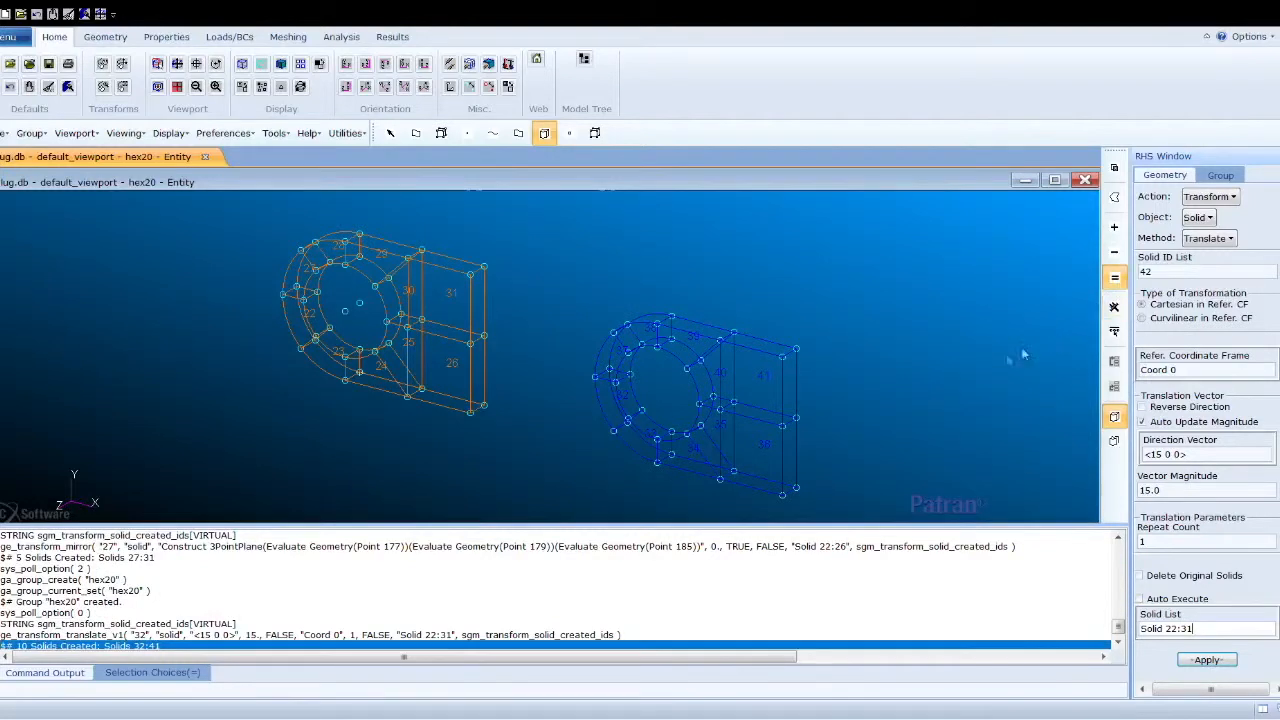
- Post all four groups hex20, hex8, tet10 and tet4 to the viewport and view them from the front
{"action": "left_click", "coordinate": [1220, 176]}
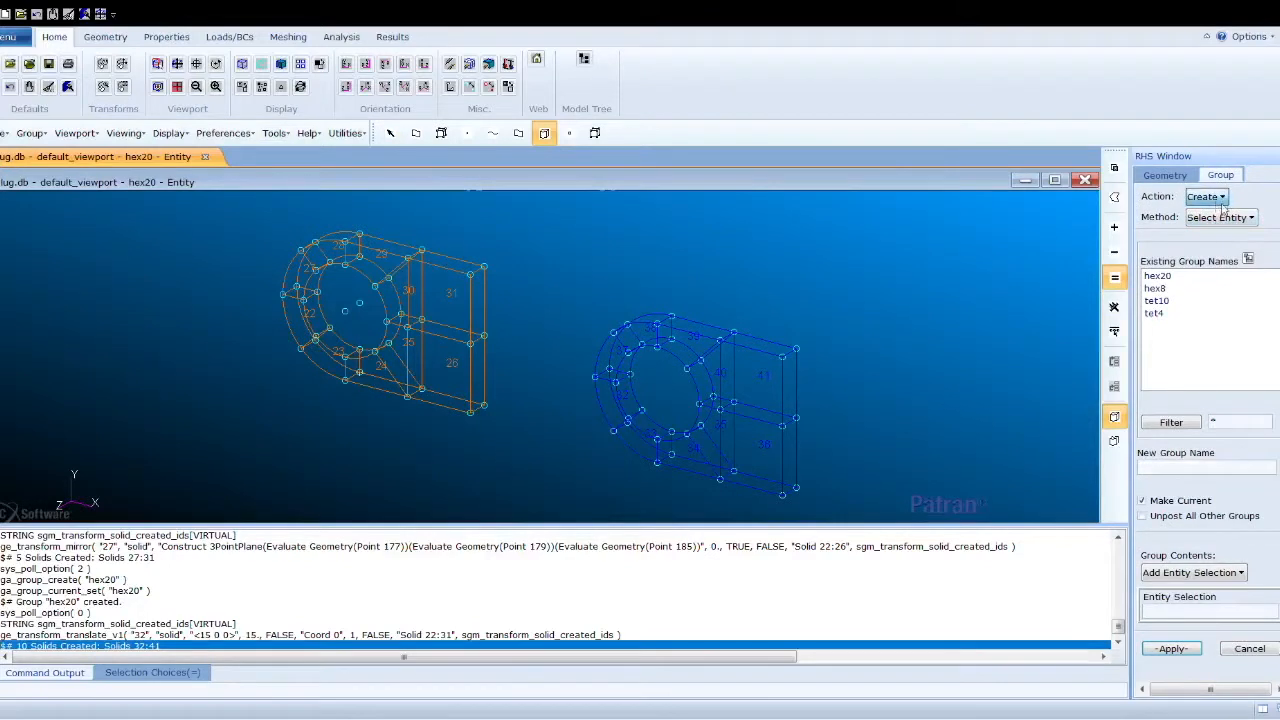
{"action": "left_click", "coordinate": [1221, 200]}
{"action": "left_click", "coordinate": [1224, 240]}
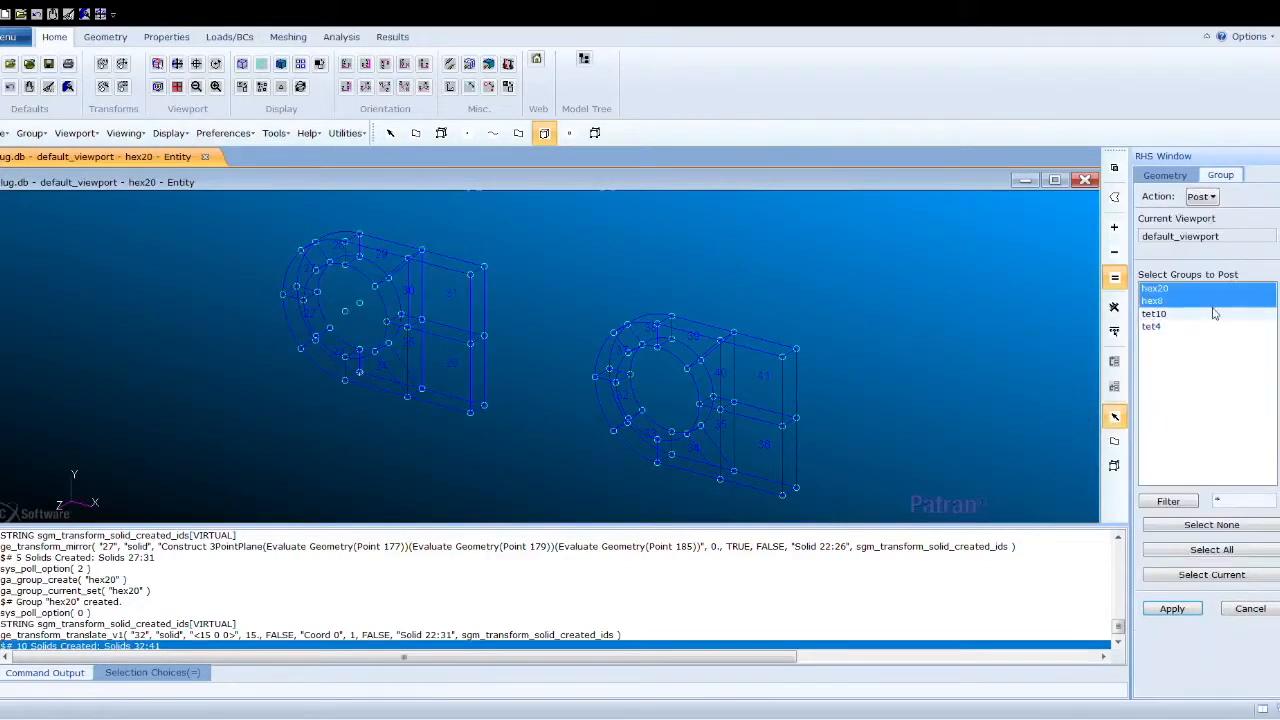
{"action": "left_click", "coordinate": [1180, 549]}
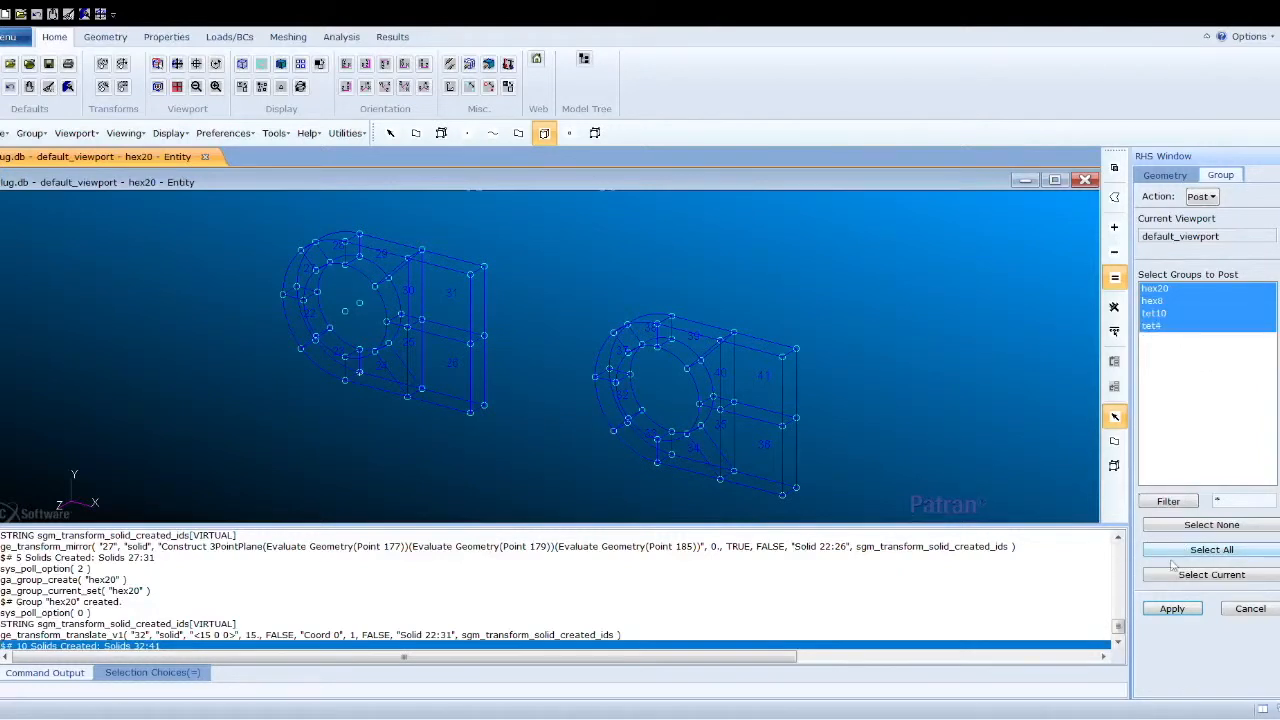
{"action": "left_click", "coordinate": [1170, 609]}
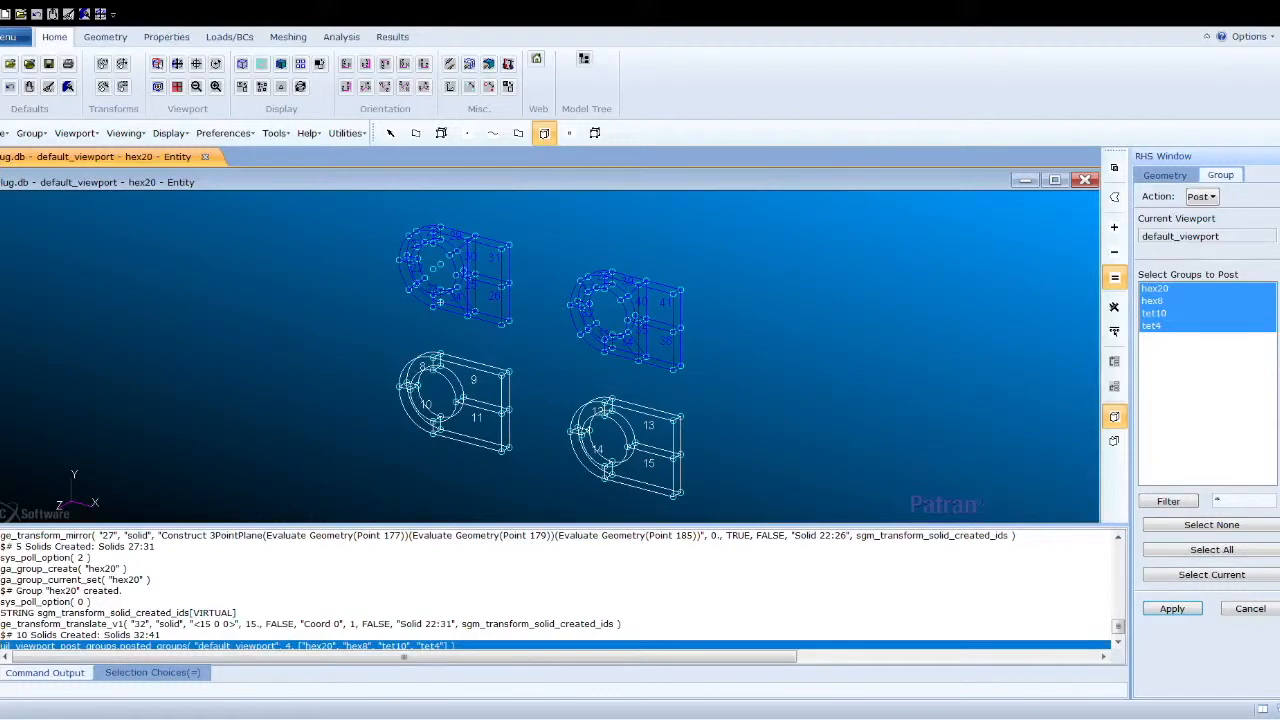
{"action": "left_click", "coordinate": [347, 66]}
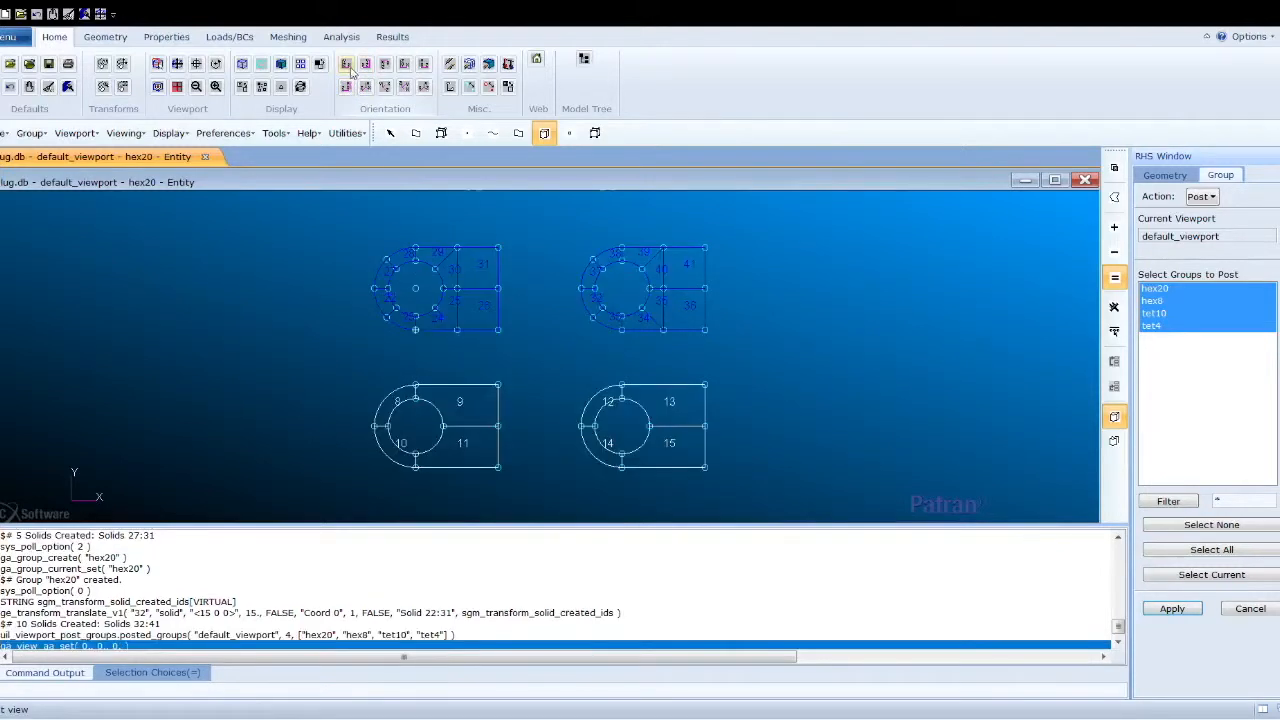
{"action": "left_click", "coordinate": [176, 64]}
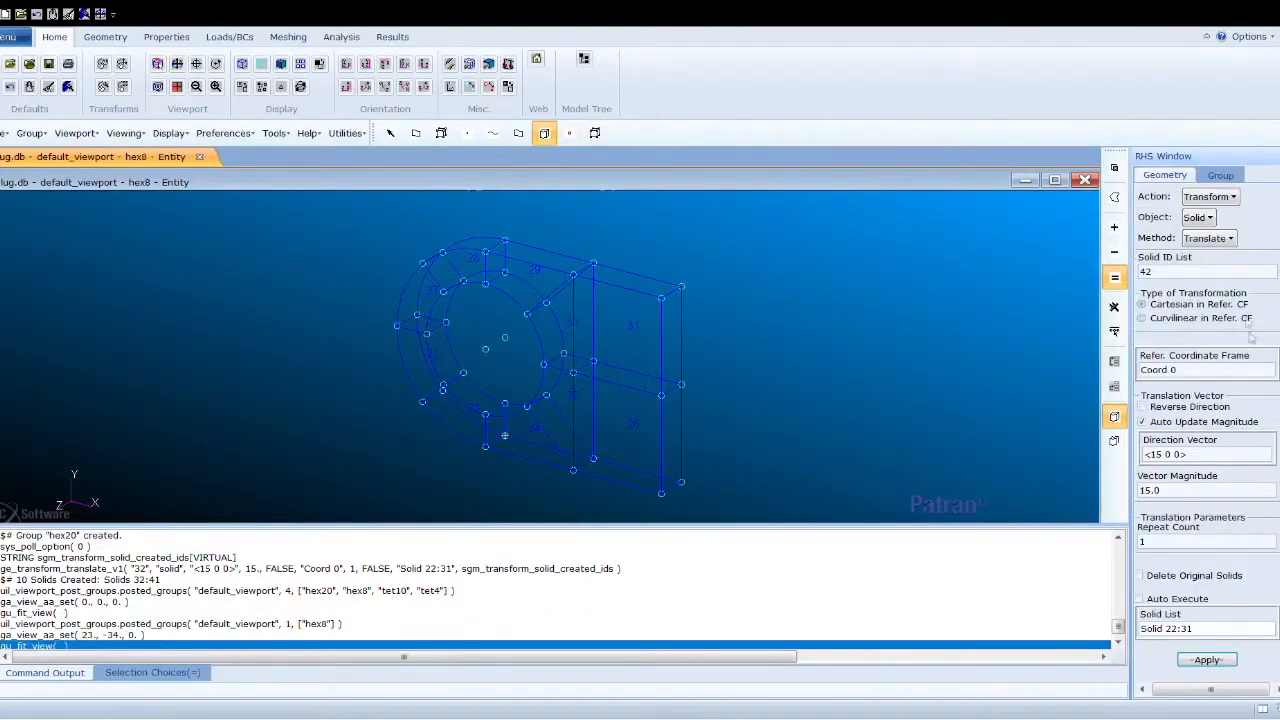
- Create a cylindrical coordinate frame by three points: origin Point 150, axis-3 Point 149, plane 1-3 Point 195
{"action": "left_click", "coordinate": [1212, 197]}
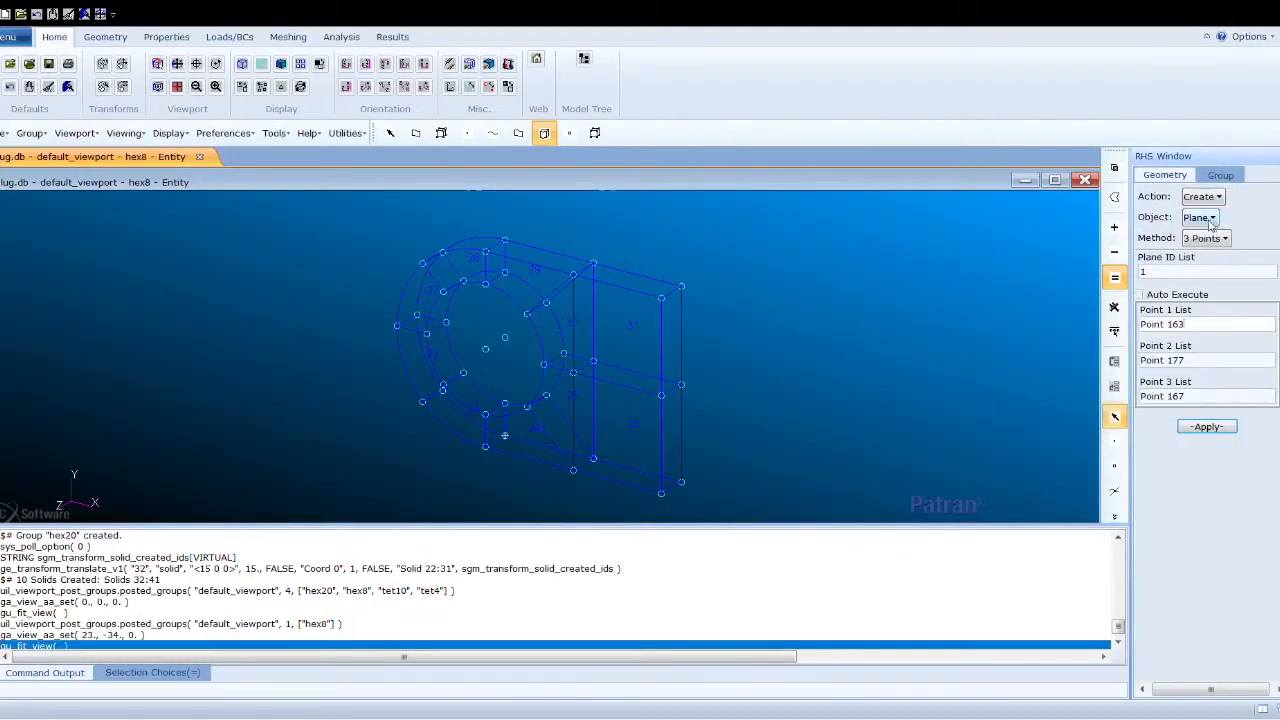
{"action": "left_click", "coordinate": [1210, 221]}
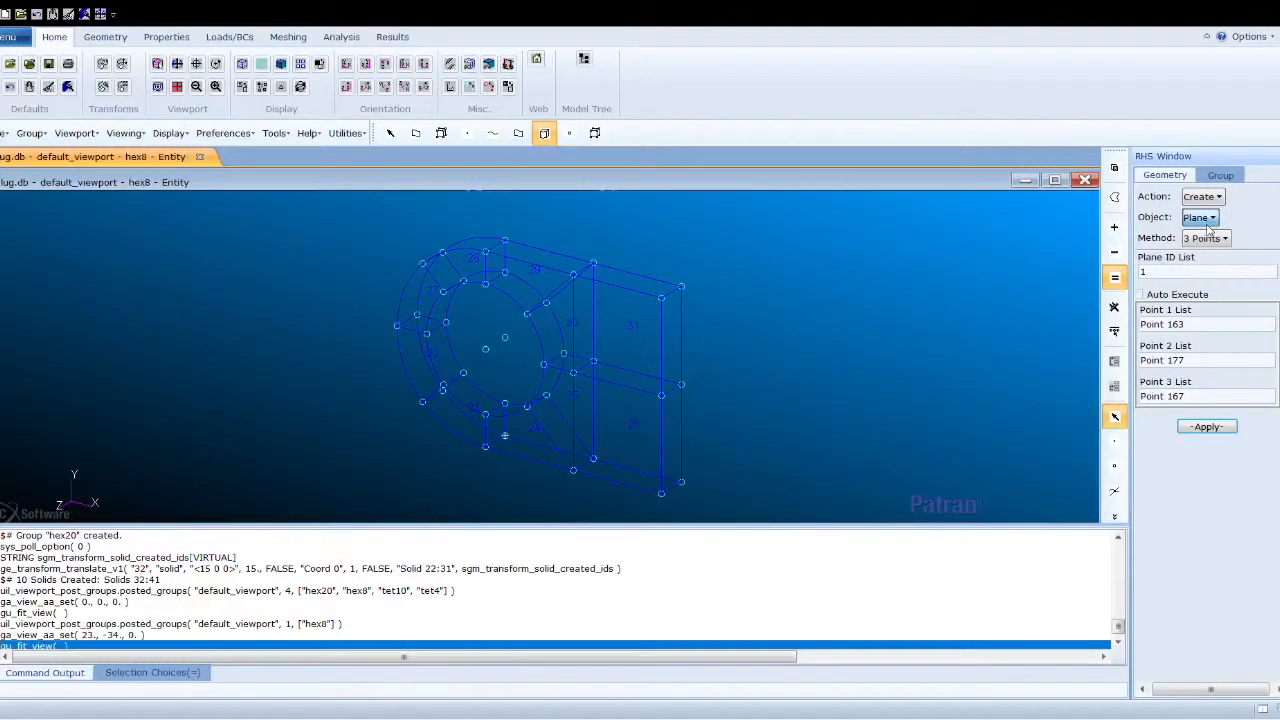
{"action": "left_click", "coordinate": [1230, 304]}
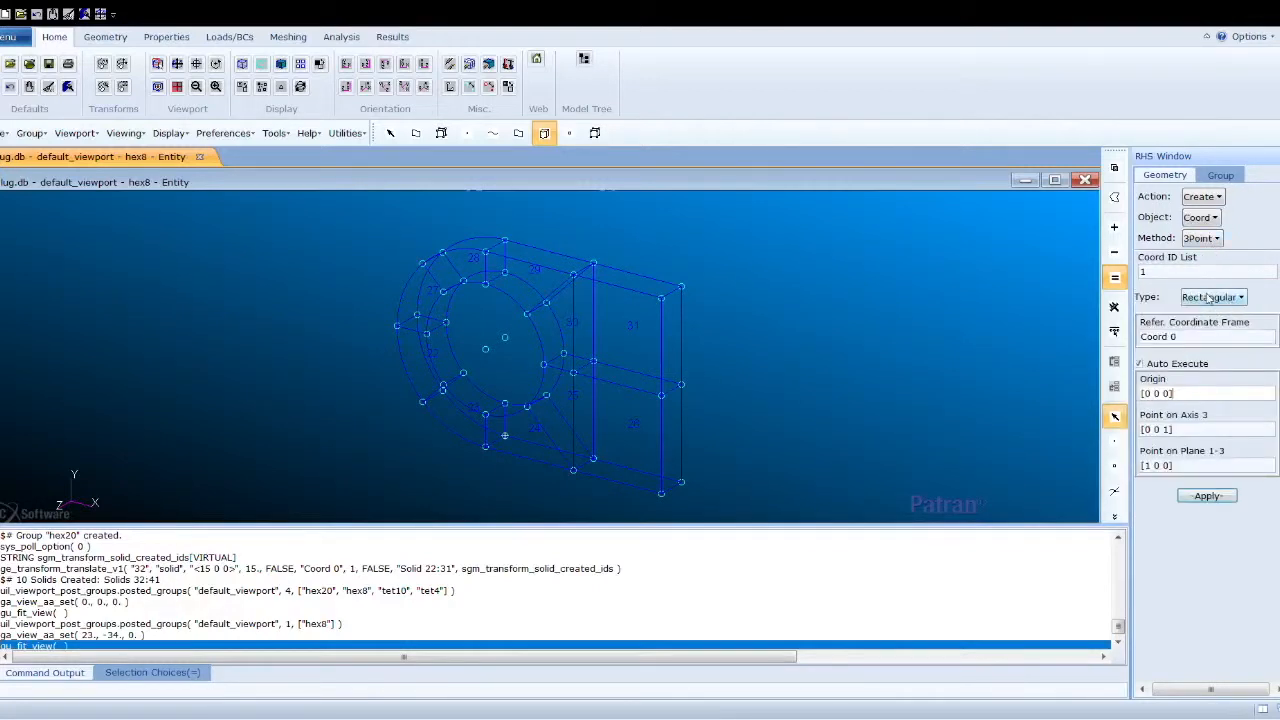
{"action": "left_click", "coordinate": [1212, 300]}
{"action": "left_click", "coordinate": [1214, 320]}
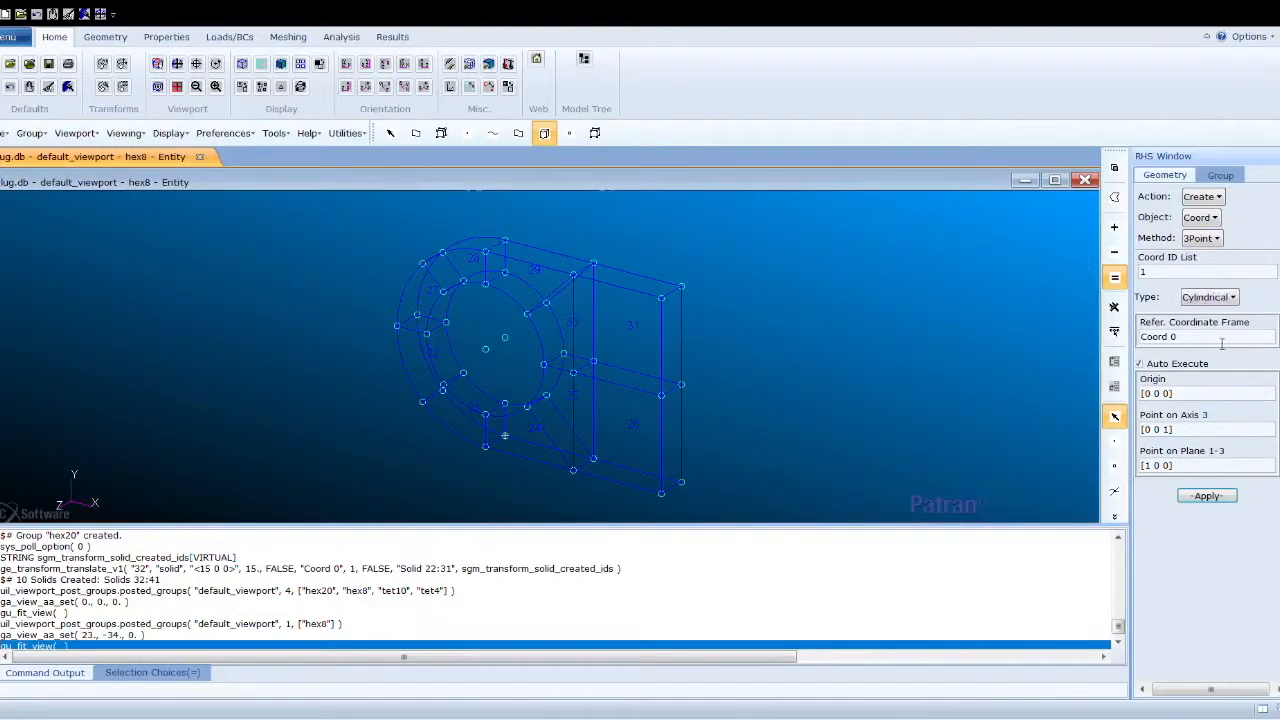
{"action": "left_click", "coordinate": [1141, 365]}
{"action": "left_click", "coordinate": [1142, 393]}
{"action": "key", "text": "BackSpace"}
{"action": "left_click", "coordinate": [1194, 431]}
{"action": "key", "text": "BackSpace"}
{"action": "left_click", "coordinate": [1180, 466]}
{"action": "key", "text": "BackSpace"}
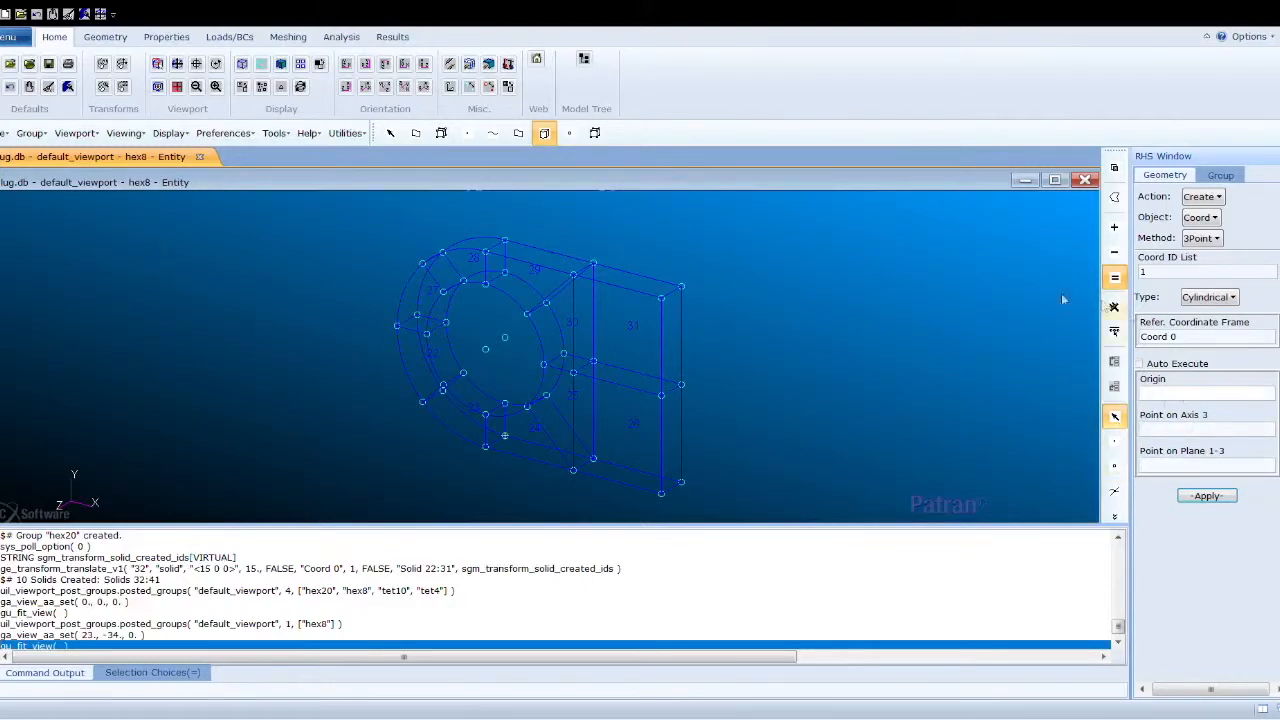
{"action": "left_click", "coordinate": [505, 341]}
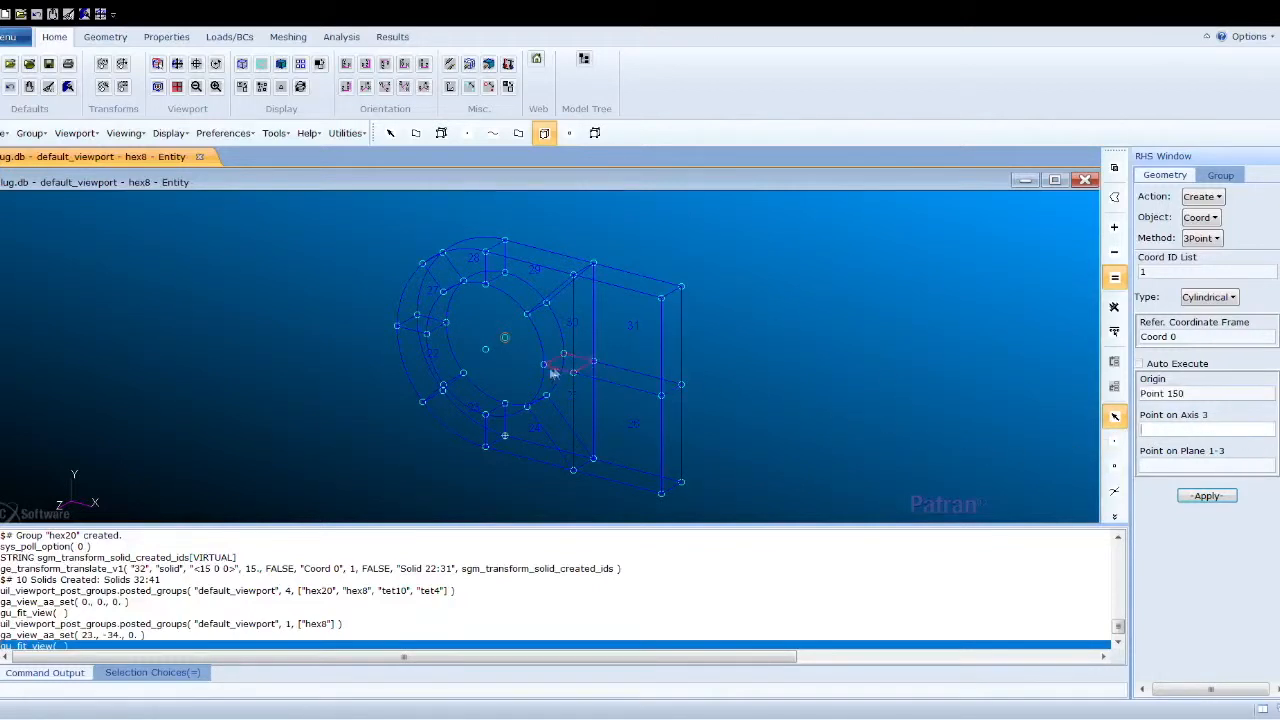
{"action": "left_click", "coordinate": [485, 351]}
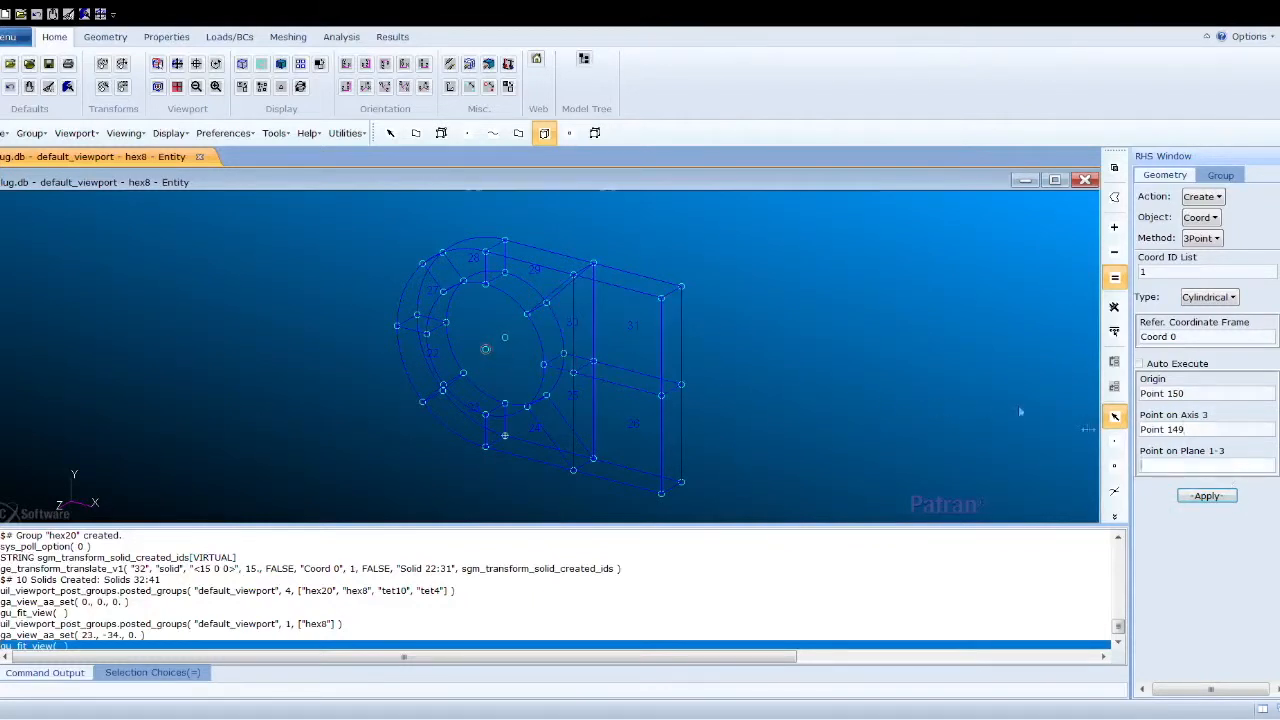
{"action": "left_click", "coordinate": [488, 285]}
{"action": "left_click", "coordinate": [1203, 495]}
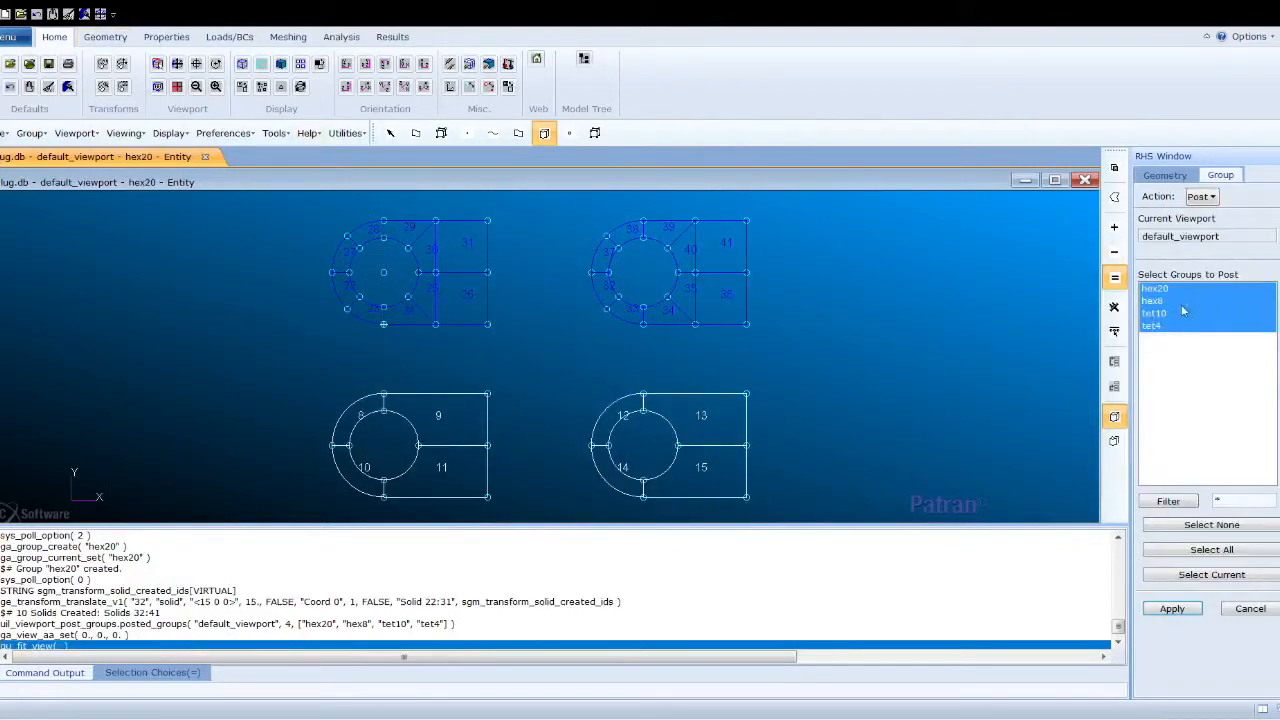
- Post only the hex8 group and switch to an isometric view
{"action": "left_click", "coordinate": [1170, 300]}
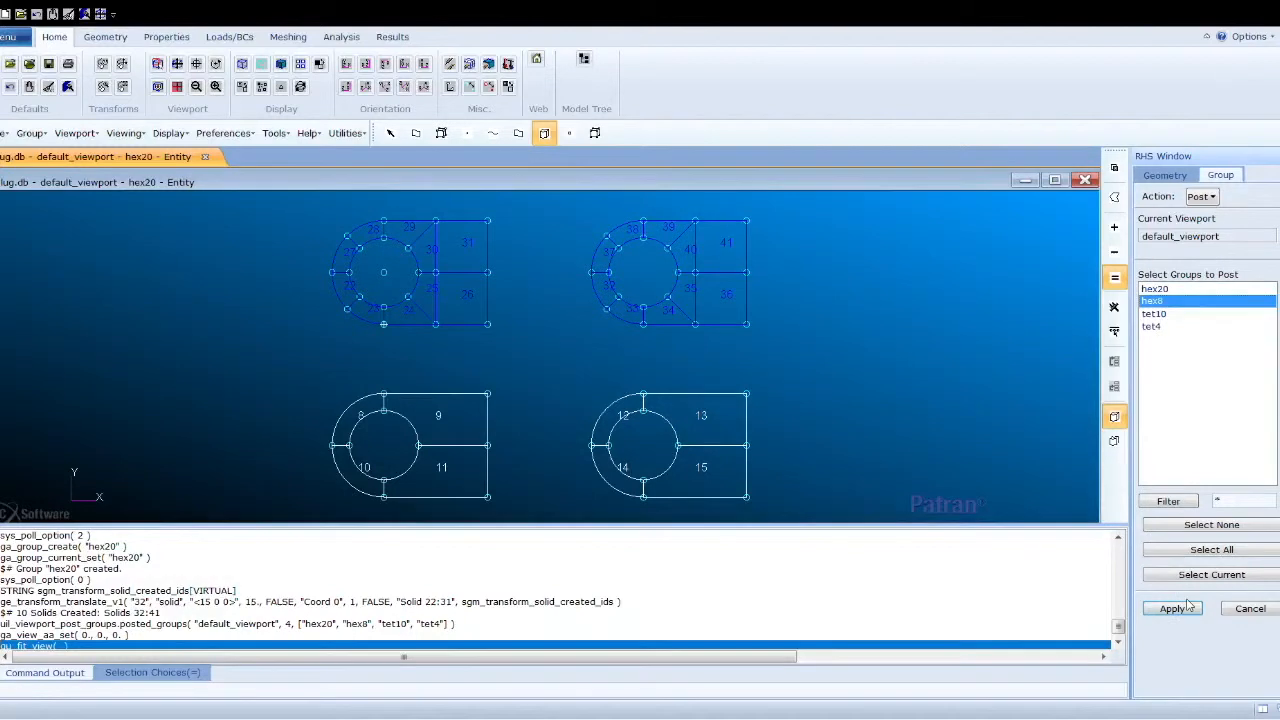
{"action": "left_click", "coordinate": [1180, 610]}
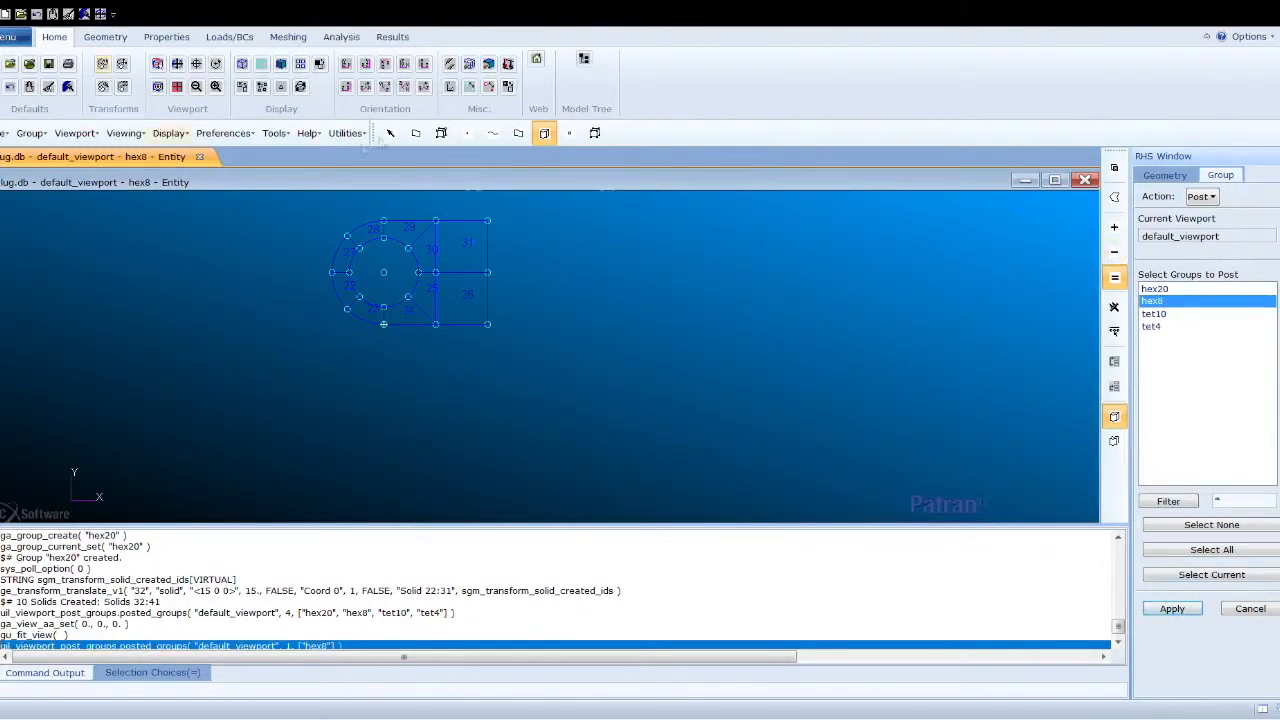
{"action": "left_click", "coordinate": [367, 87]}
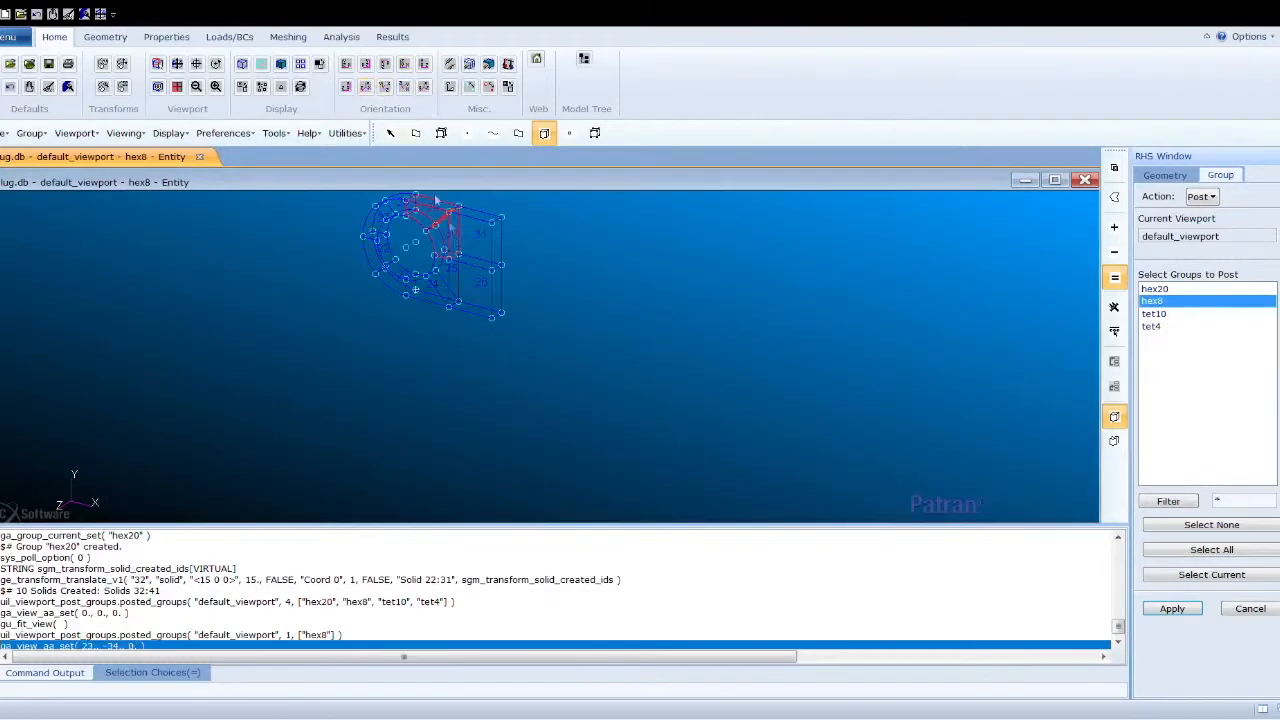
- Mesh Solids 22 to 31 as solids with Hex8 IsoMesh elements using the automatic global edge length
{"action": "left_click", "coordinate": [177, 64]}
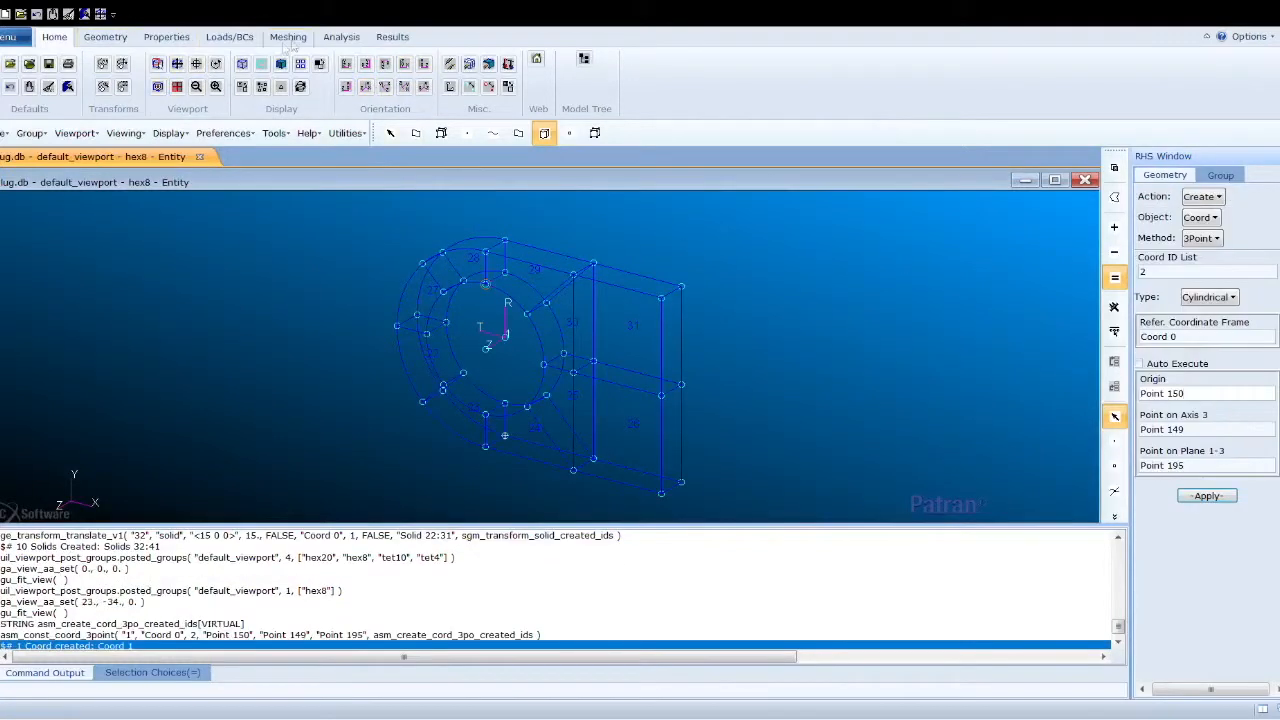
{"action": "left_click", "coordinate": [287, 37]}
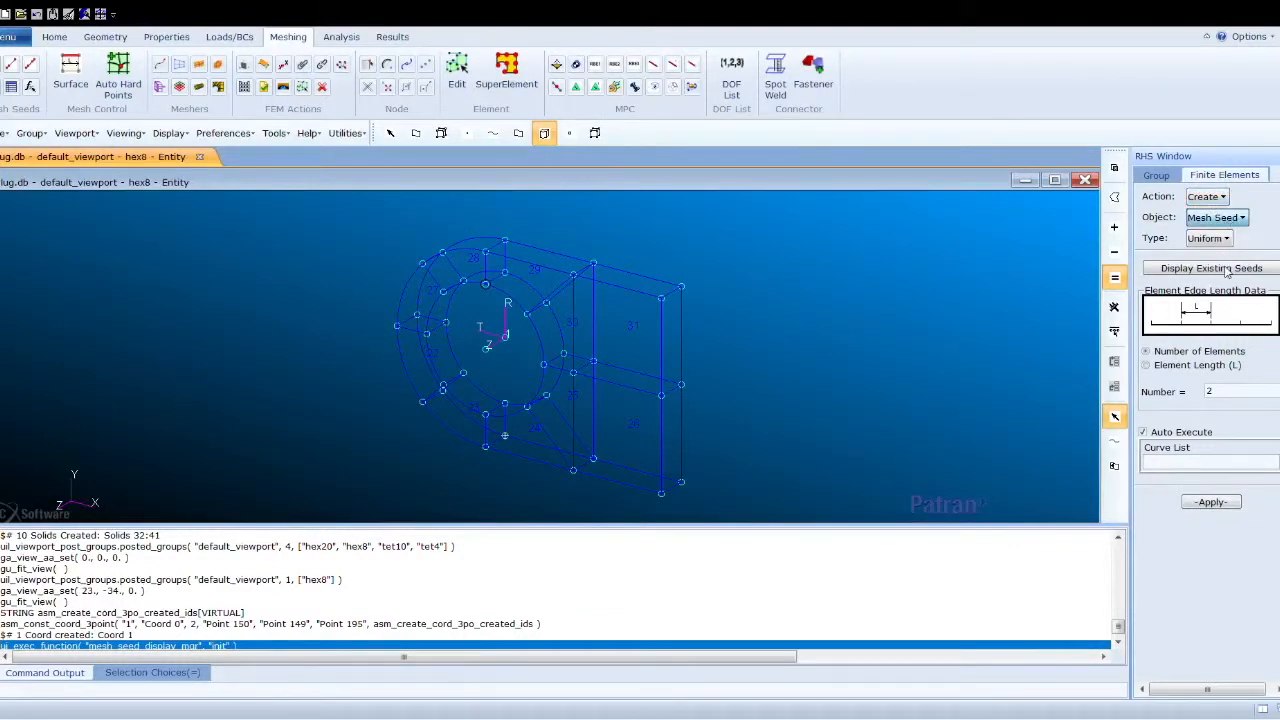
{"action": "key", "text": "Up"}
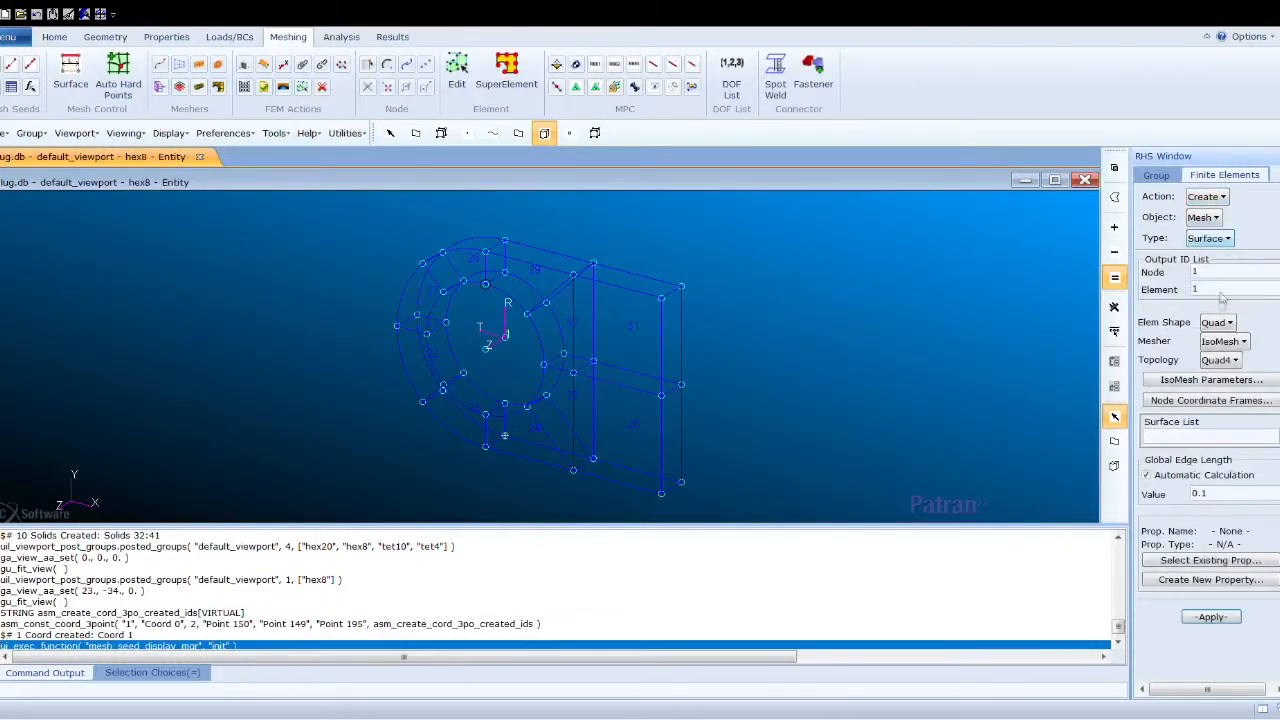
{"action": "key", "text": "Down"}
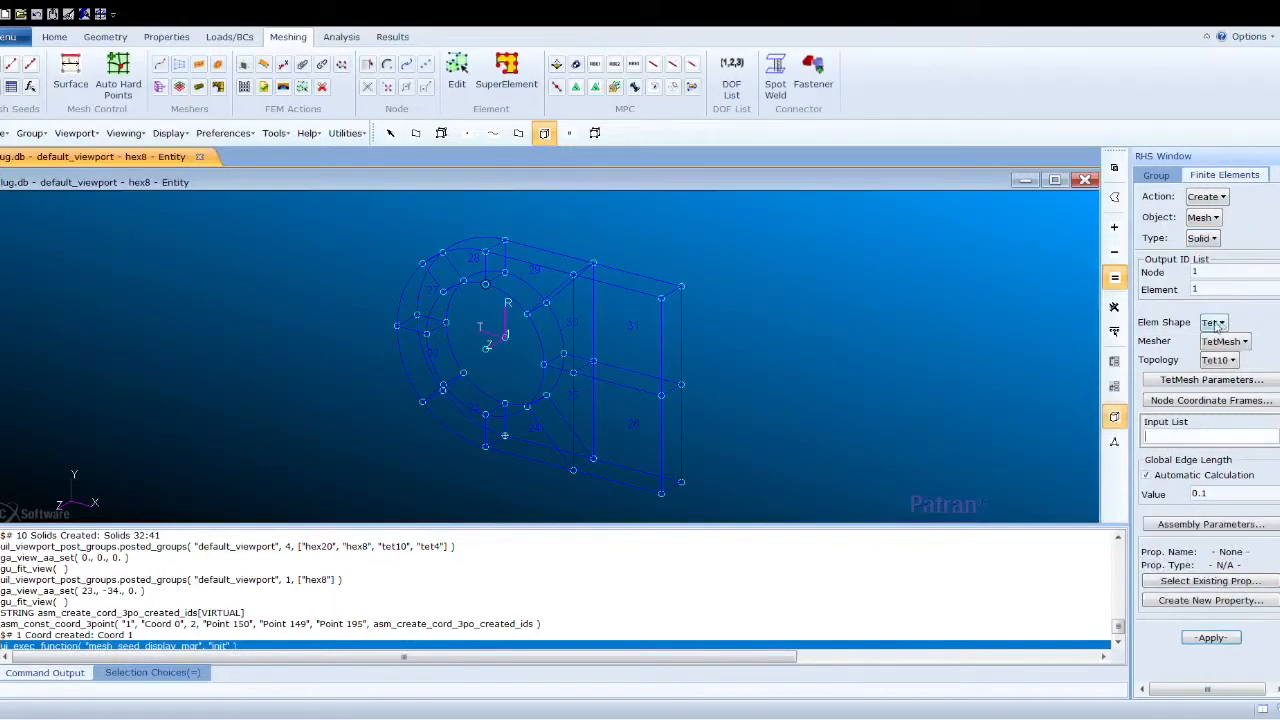
{"action": "key", "text": "Down"}
{"action": "key", "text": "Down"}
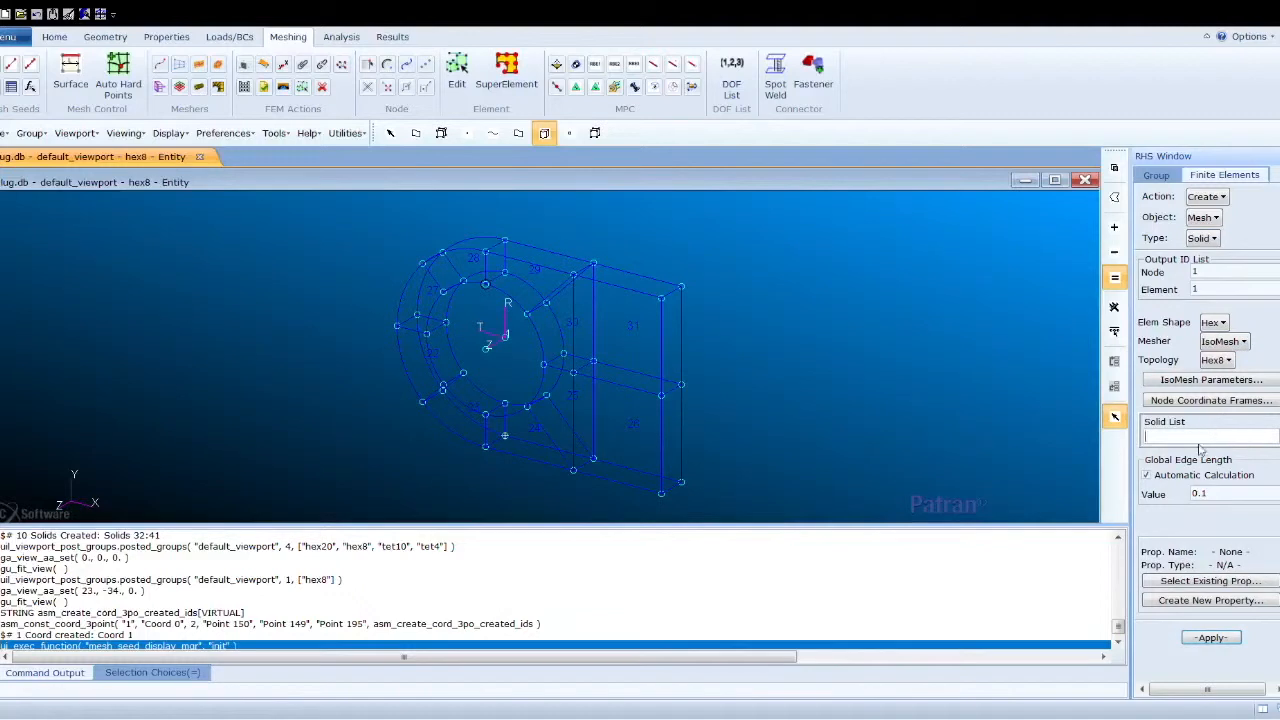
{"action": "left_click_drag", "start_coordinate": [356, 216], "coordinate": [792, 524]}
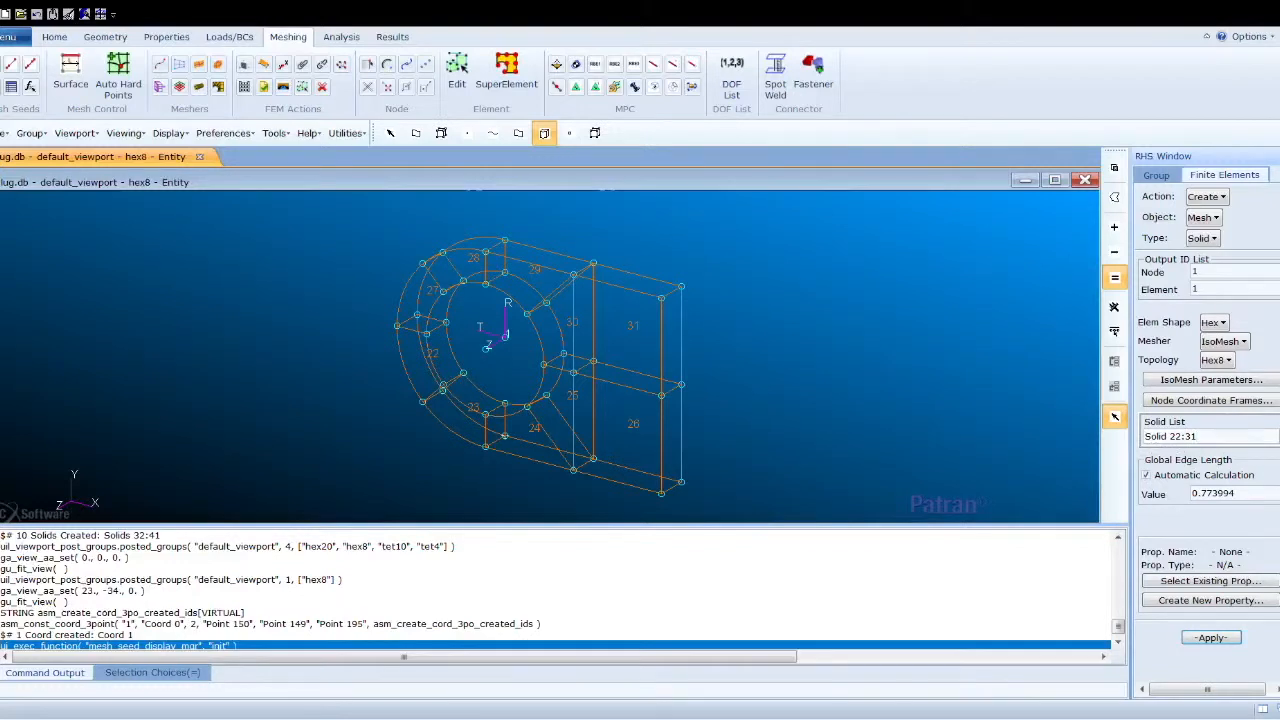
{"action": "scroll", "coordinate": [1208, 415], "scroll_direction": "down", "scroll_amount": 3}
{"action": "scroll", "coordinate": [1208, 415], "scroll_direction": "up", "scroll_amount": 3}
{"action": "scroll", "coordinate": [1218, 491], "scroll_direction": "down", "scroll_amount": 5}
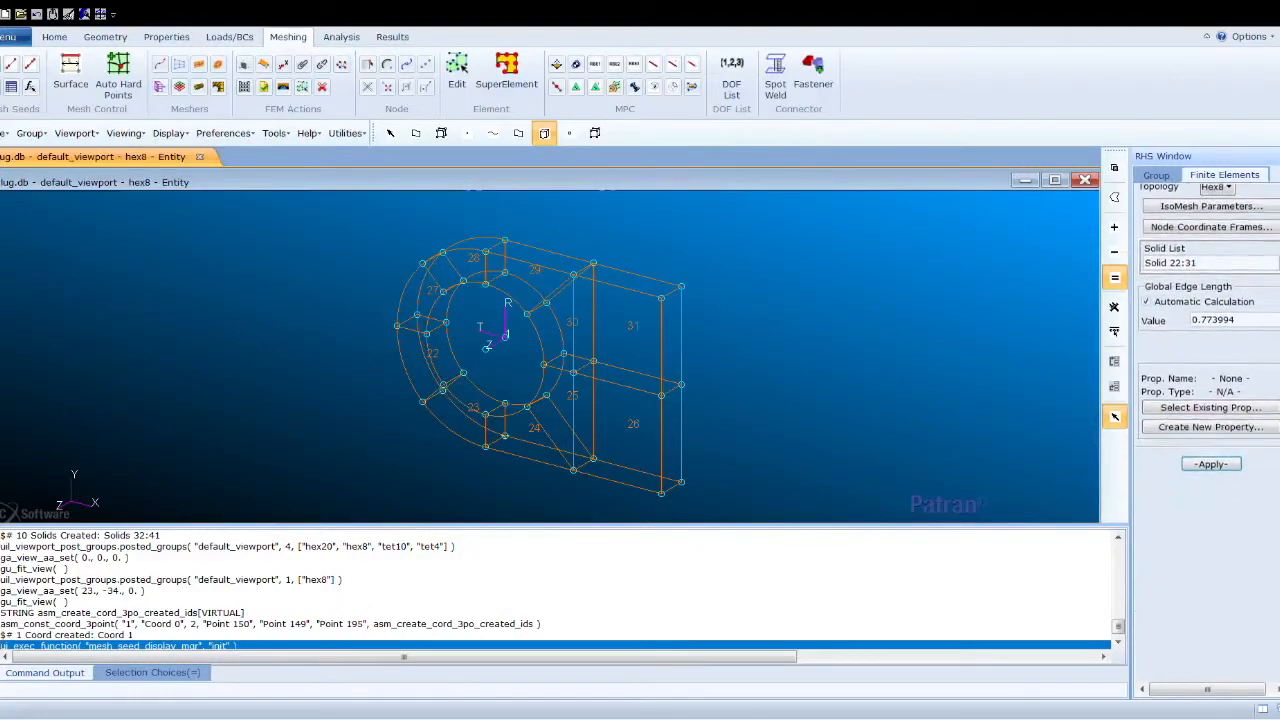
{"action": "left_click", "coordinate": [1212, 463]}
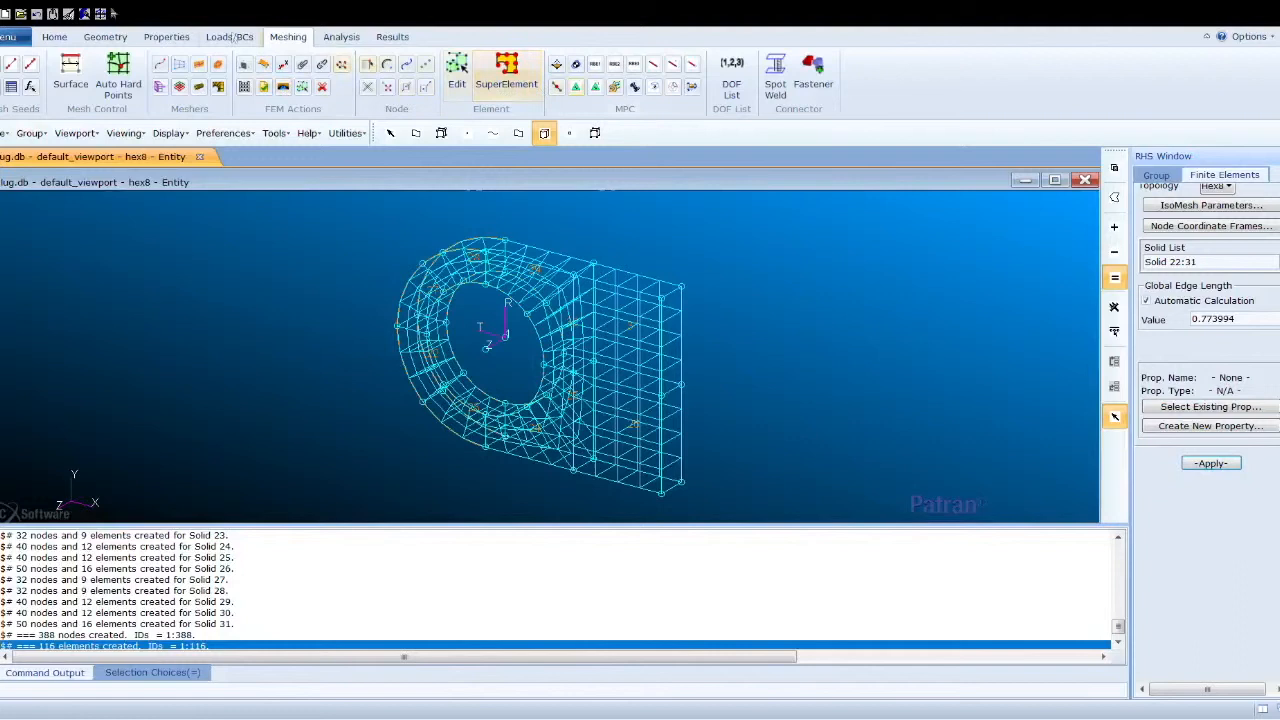
- Set the point and node display size to 9 to inspect the hex8 mesh
{"action": "left_click", "coordinate": [58, 40]}
{"action": "left_click", "coordinate": [467, 91]}
{"action": "left_click", "coordinate": [472, 91]}
{"action": "left_click", "coordinate": [473, 91]}
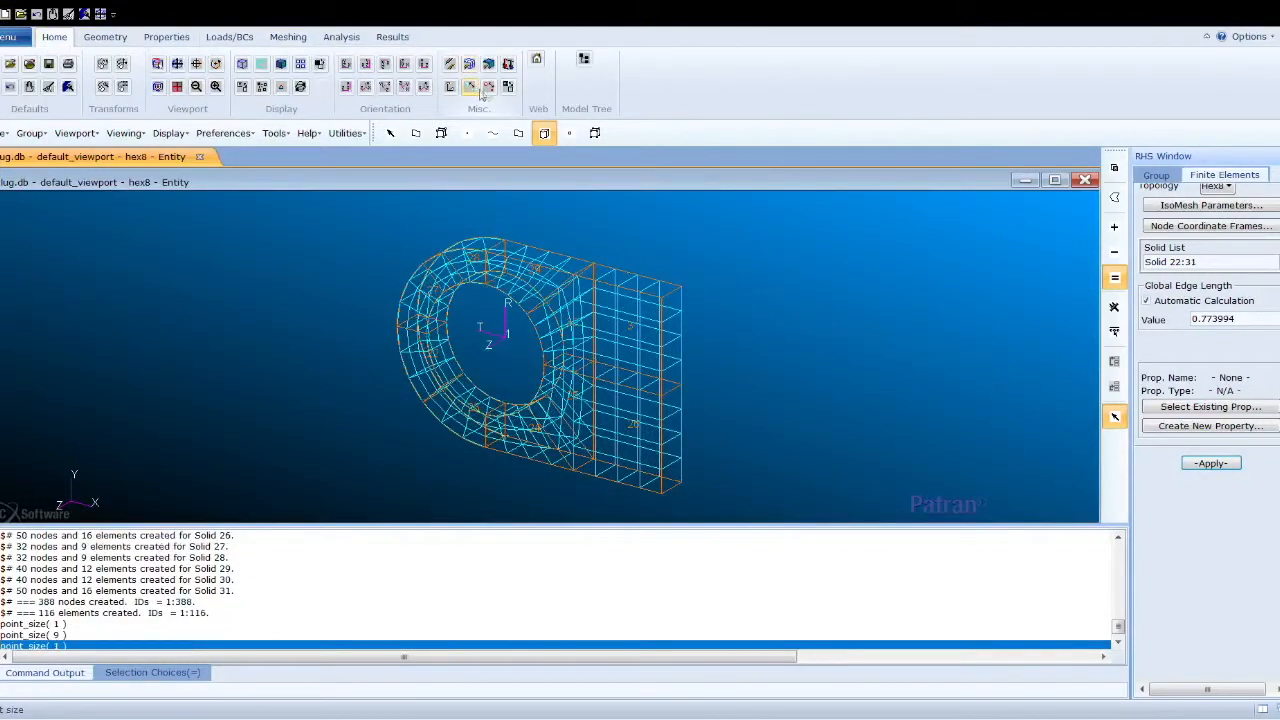
{"action": "left_click", "coordinate": [488, 88]}
{"action": "scroll", "coordinate": [682, 376], "scroll_direction": "up", "scroll_amount": 4}
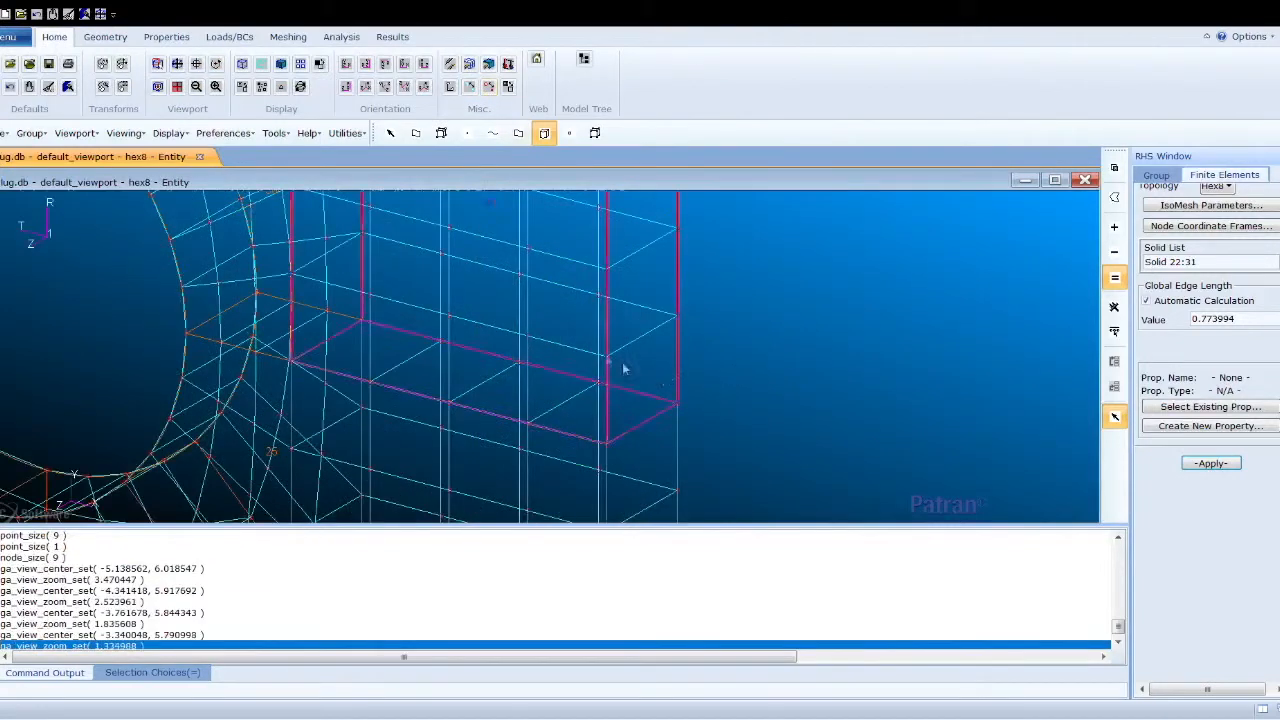
{"action": "scroll", "coordinate": [623, 369], "scroll_direction": "down", "scroll_amount": 5}
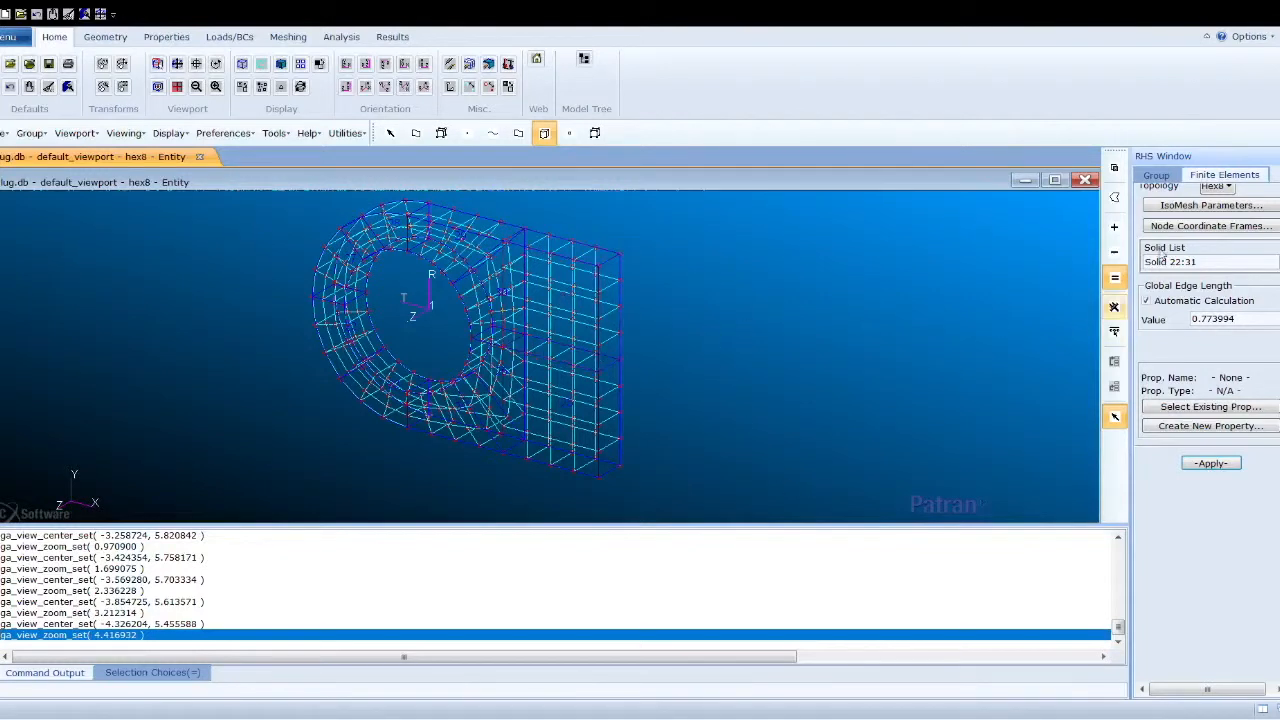
{"action": "scroll", "coordinate": [1207, 350], "scroll_direction": "up", "scroll_amount": 3}
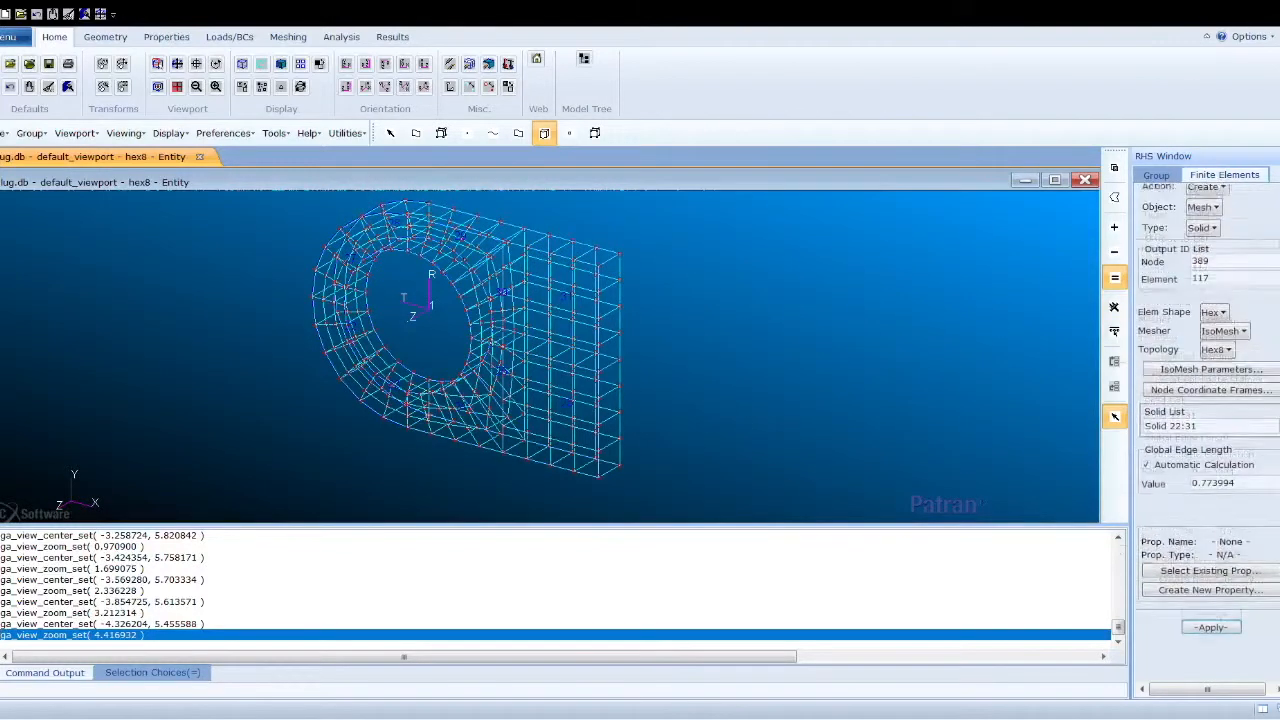
- Post only the hex20 group to the viewport and fit the view
{"action": "left_click", "coordinate": [1157, 176]}
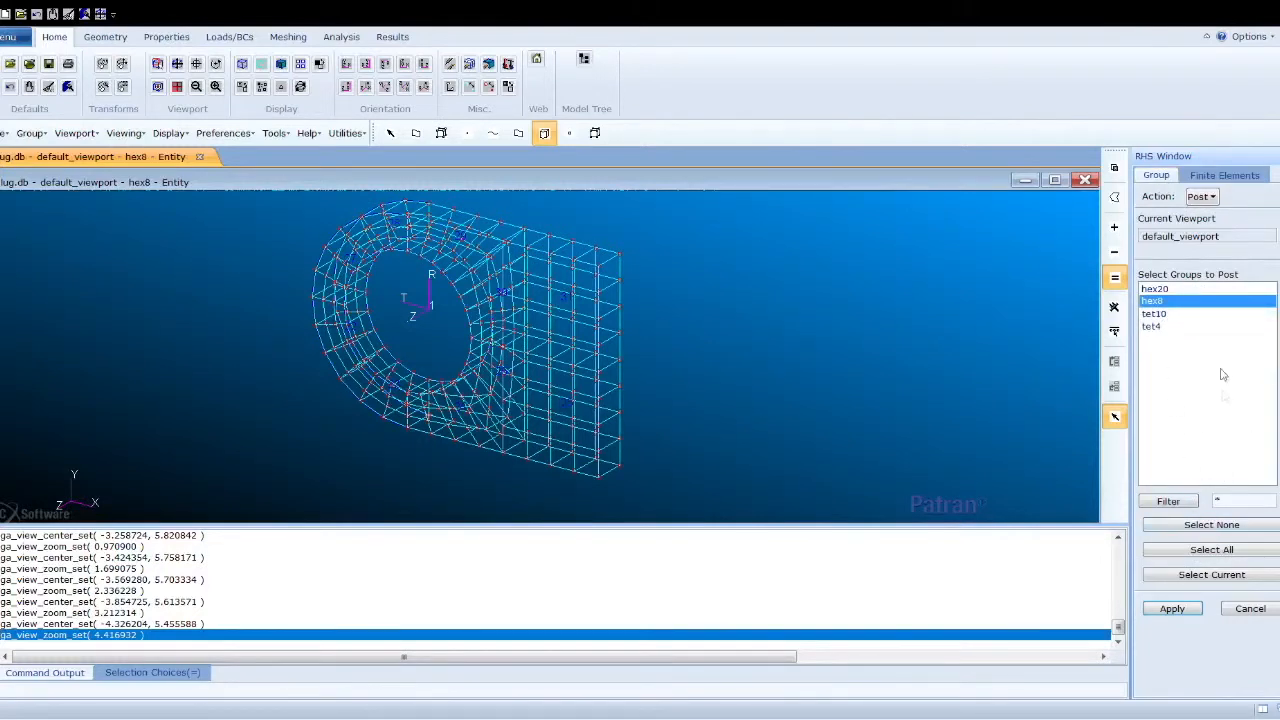
{"action": "left_click", "coordinate": [1176, 289]}
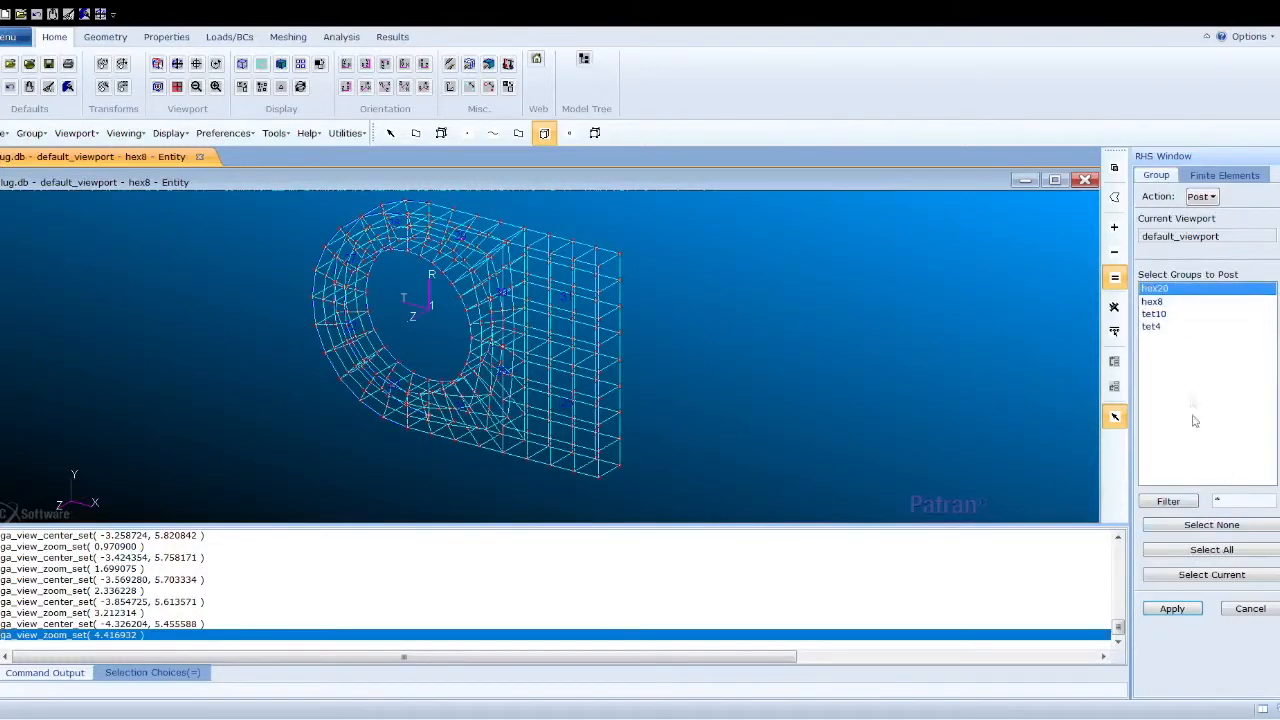
{"action": "left_click", "coordinate": [1175, 608]}
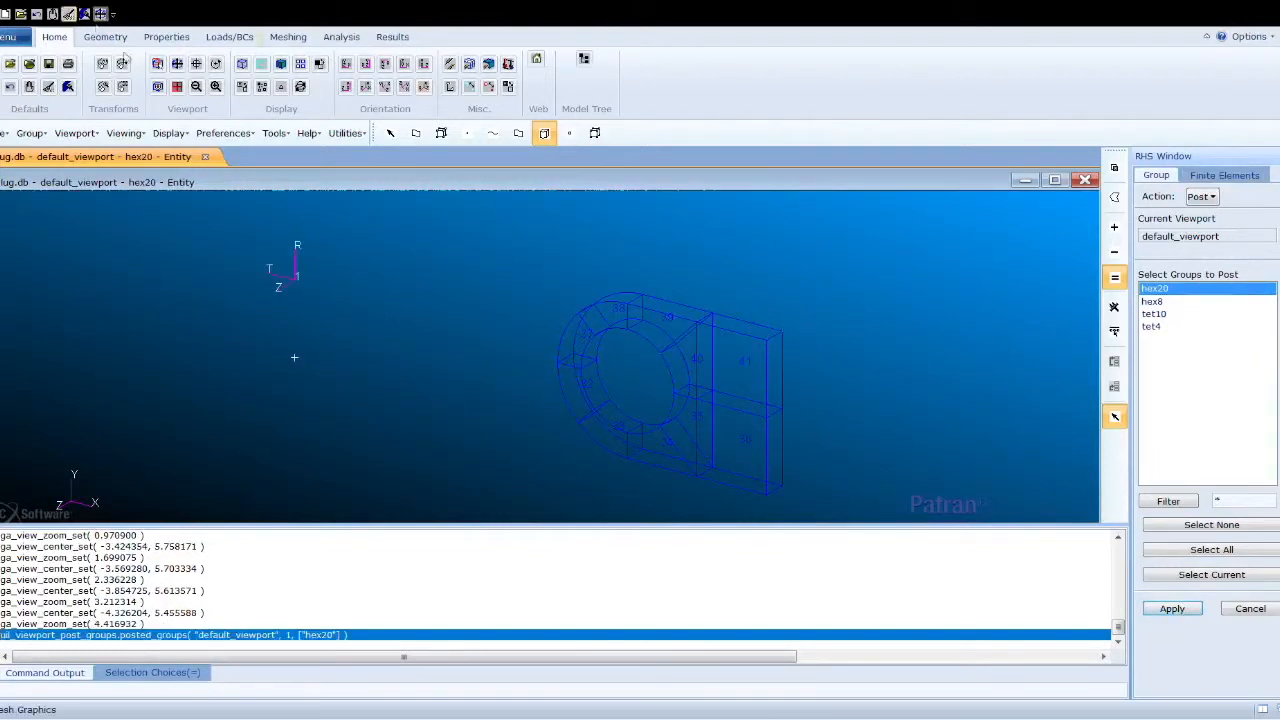
{"action": "left_click", "coordinate": [178, 64]}
- Mesh Solids 32 to 41 with Hex20 IsoMesh elements using the automatic global edge length
{"action": "left_click", "coordinate": [1224, 175]}
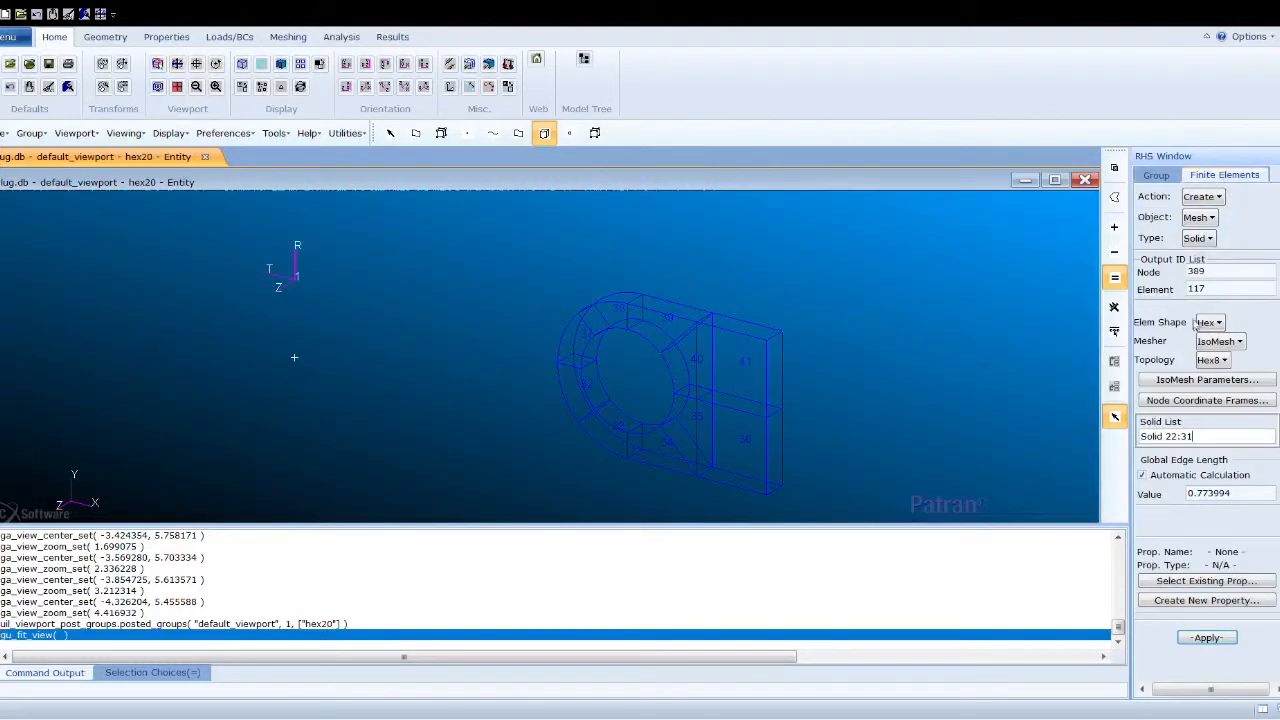
{"action": "left_click", "coordinate": [1241, 412]}
{"action": "left_click", "coordinate": [1205, 437]}
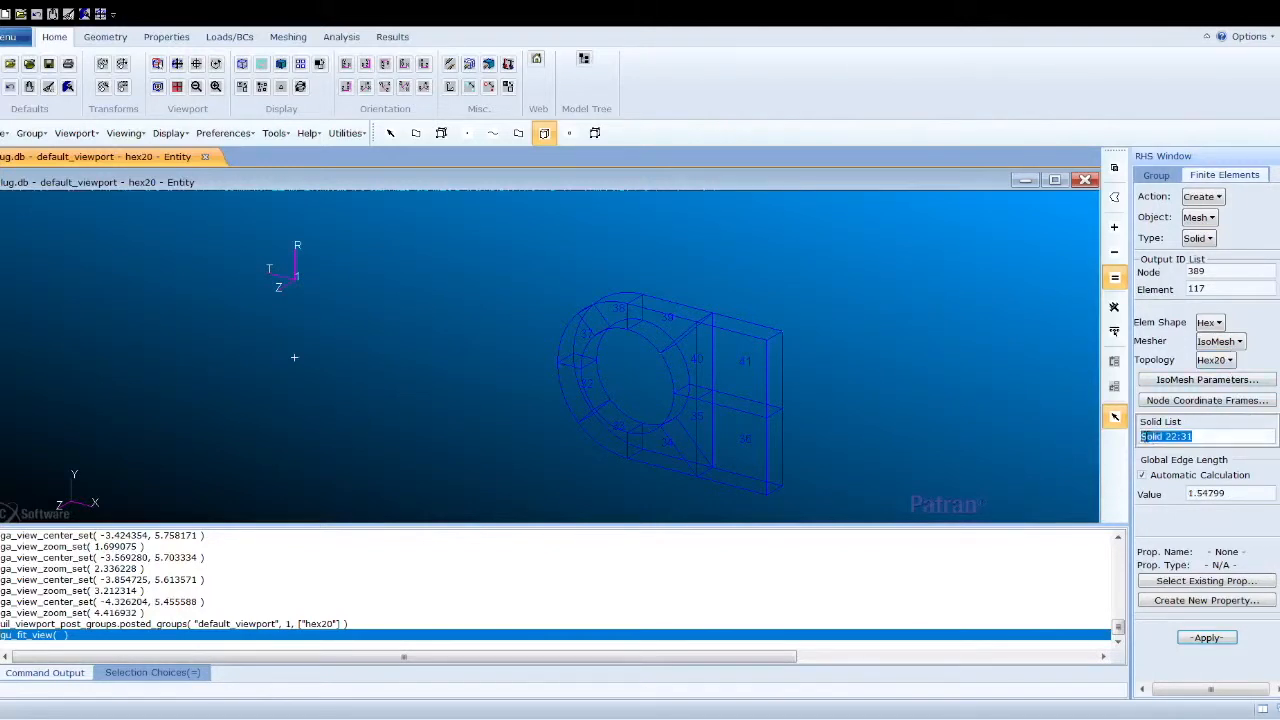
{"action": "key", "text": "Delete"}
{"action": "left_click_drag", "start_coordinate": [540, 256], "coordinate": [849, 516]}
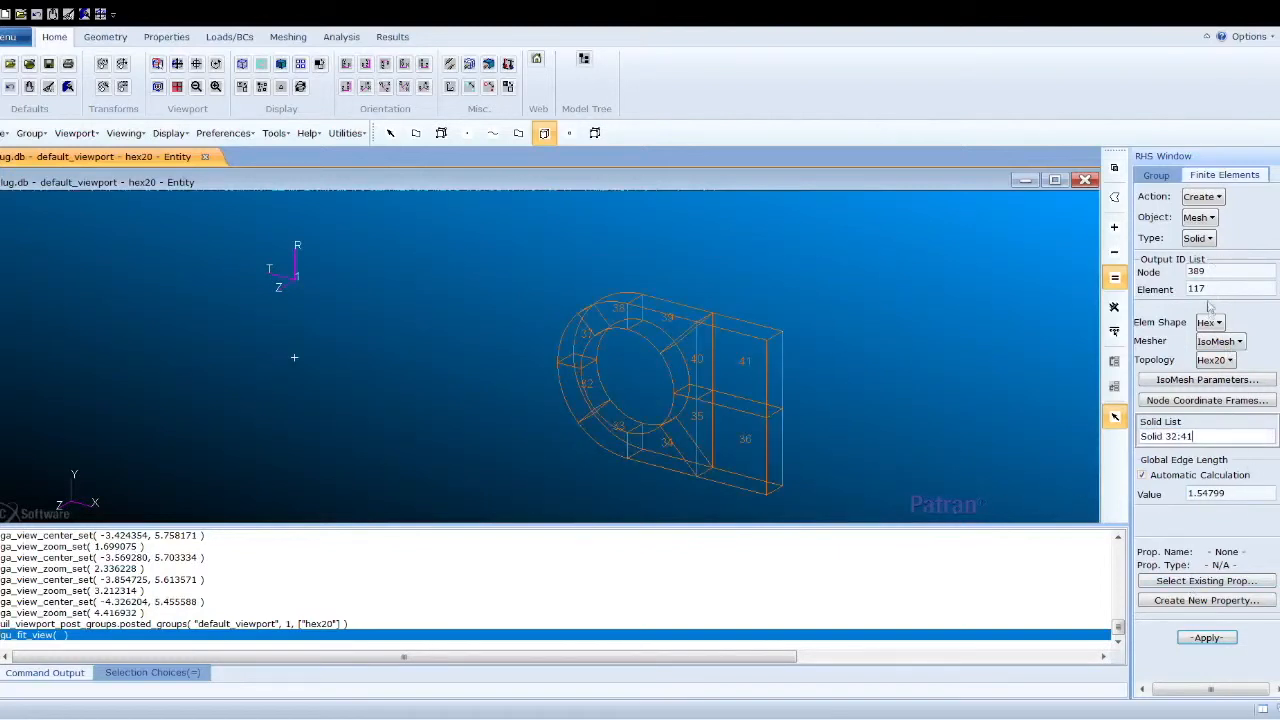
{"action": "left_click", "coordinate": [1207, 638]}
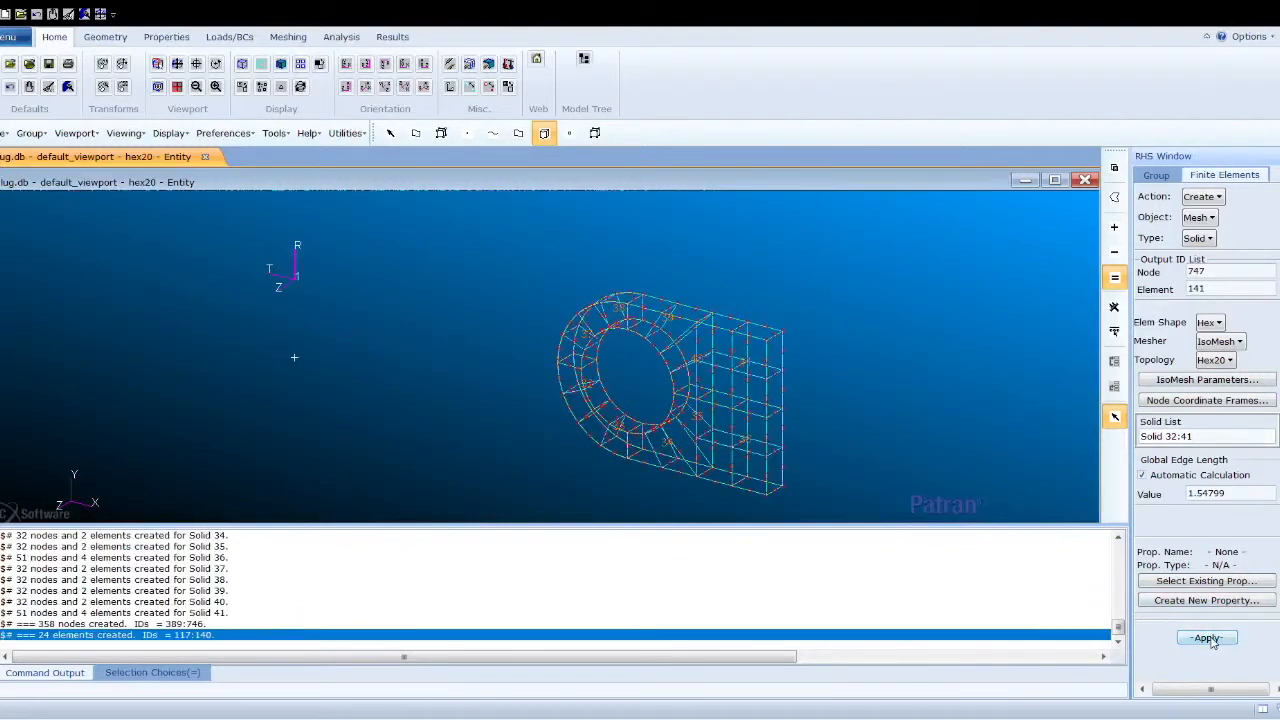
- Post only the tet4 group to the viewport
{"action": "scroll", "coordinate": [687, 382], "scroll_direction": "up", "scroll_amount": 5}
{"action": "scroll", "coordinate": [842, 420], "scroll_direction": "down", "scroll_amount": 3}
{"action": "scroll", "coordinate": [863, 507], "scroll_direction": "up", "scroll_amount": 2}
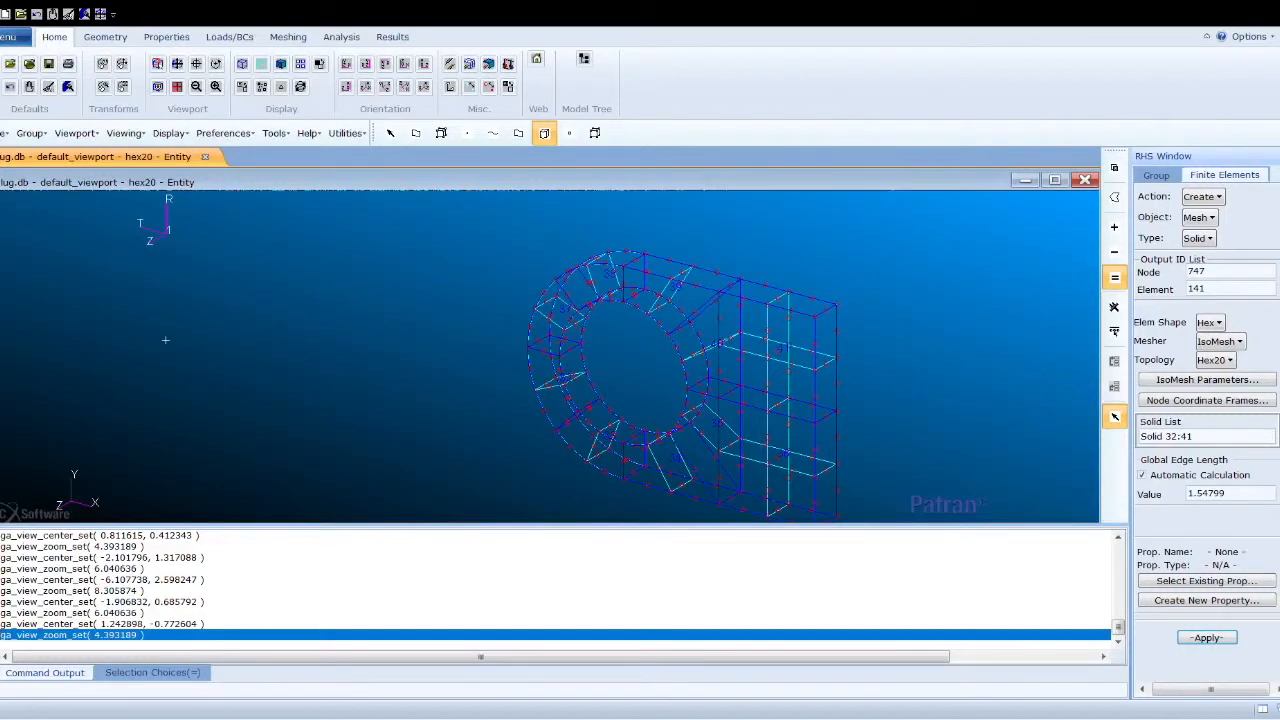
{"action": "left_click", "coordinate": [1156, 175]}
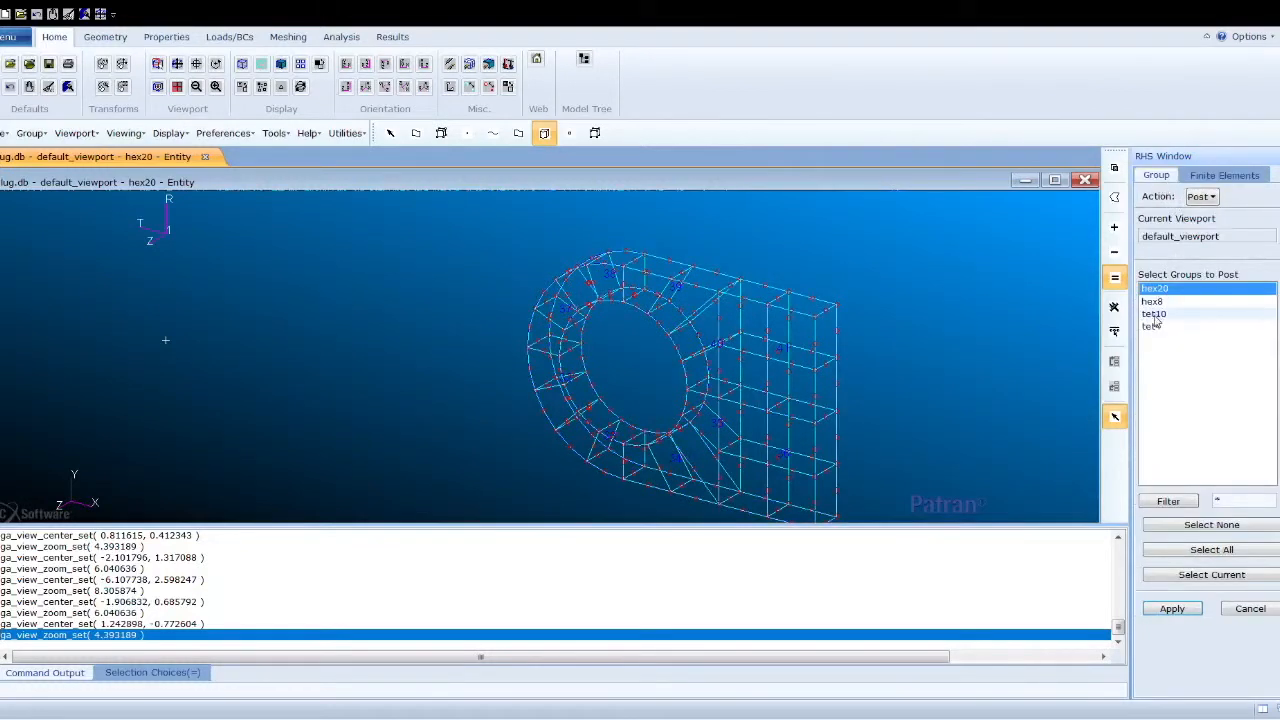
{"action": "left_click", "coordinate": [1153, 326]}
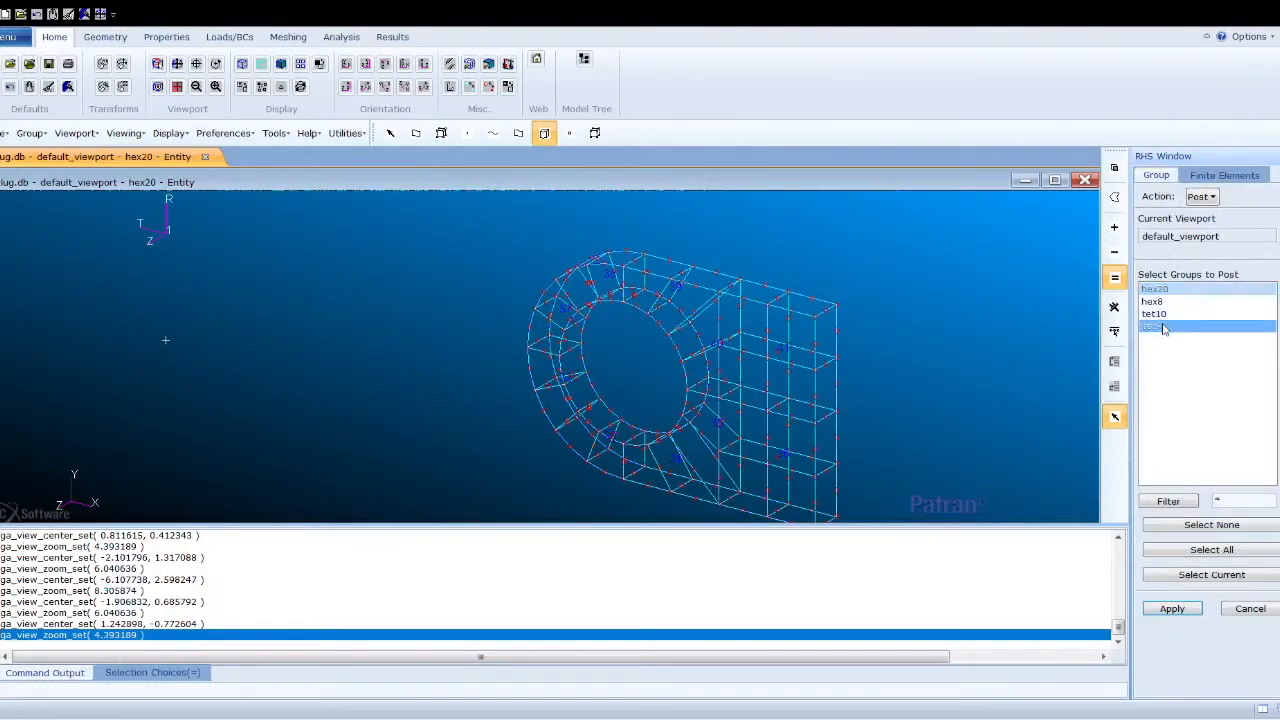
{"action": "left_click", "coordinate": [1179, 610]}
- Choose Tet shape with TetMesh and Tet4 topology, and select Solids 8 to 11 as the input list
{"action": "left_click", "coordinate": [1236, 175]}
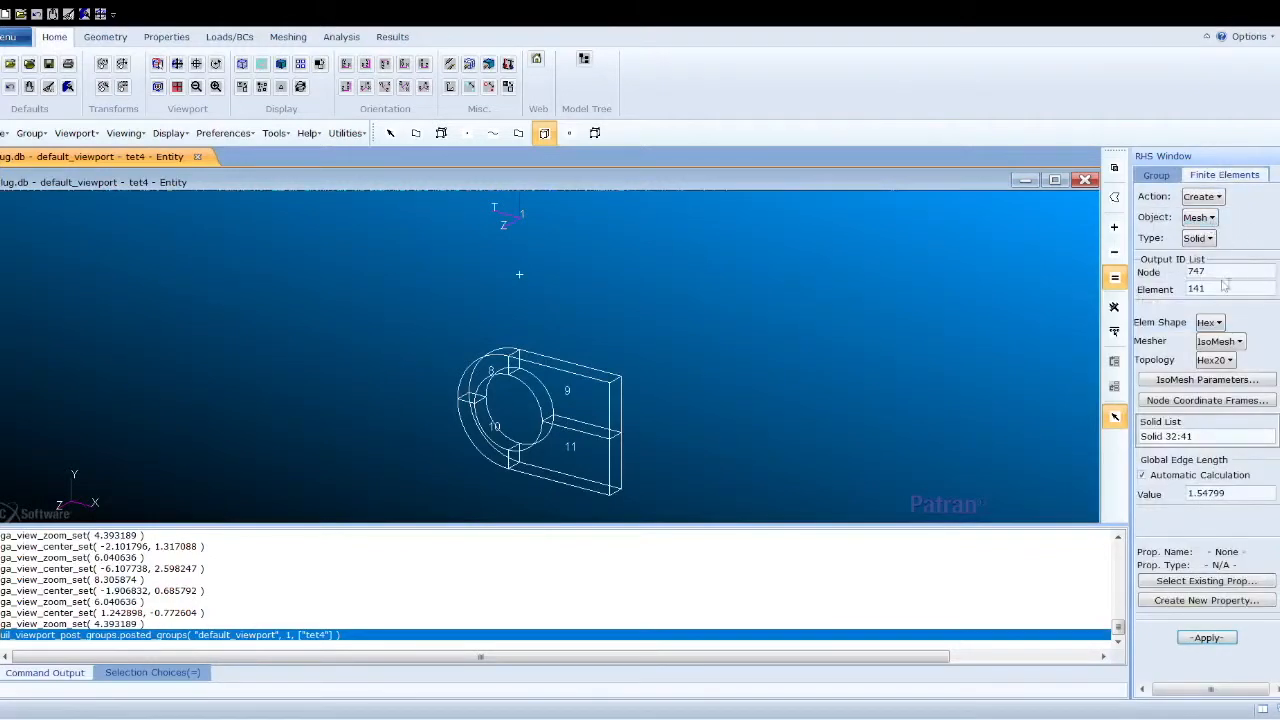
{"action": "left_click", "coordinate": [1222, 325]}
{"action": "left_click", "coordinate": [1228, 366]}
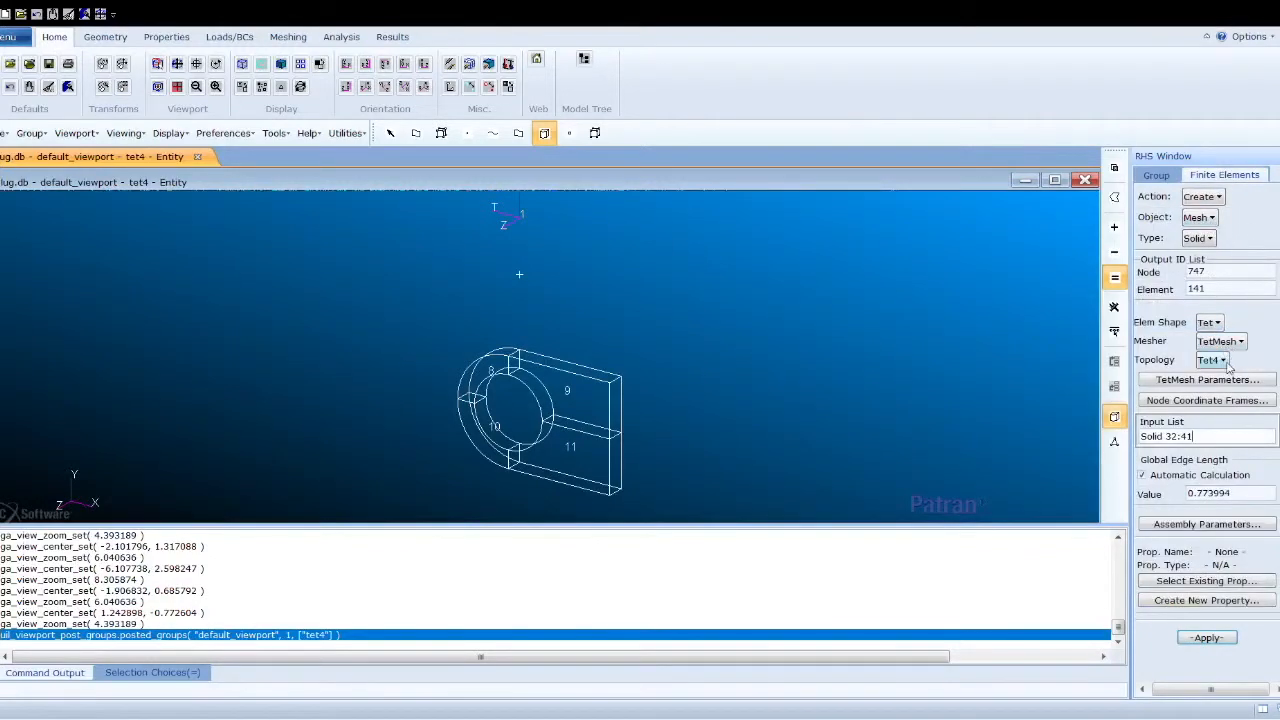
{"action": "left_click", "coordinate": [1146, 438]}
{"action": "type", "text": "S"}
{"action": "left_click_drag", "start_coordinate": [1166, 439], "coordinate": [1139, 440]}
{"action": "key", "text": "BackSpace"}
{"action": "left_click_drag", "start_coordinate": [413, 321], "coordinate": [672, 518]}
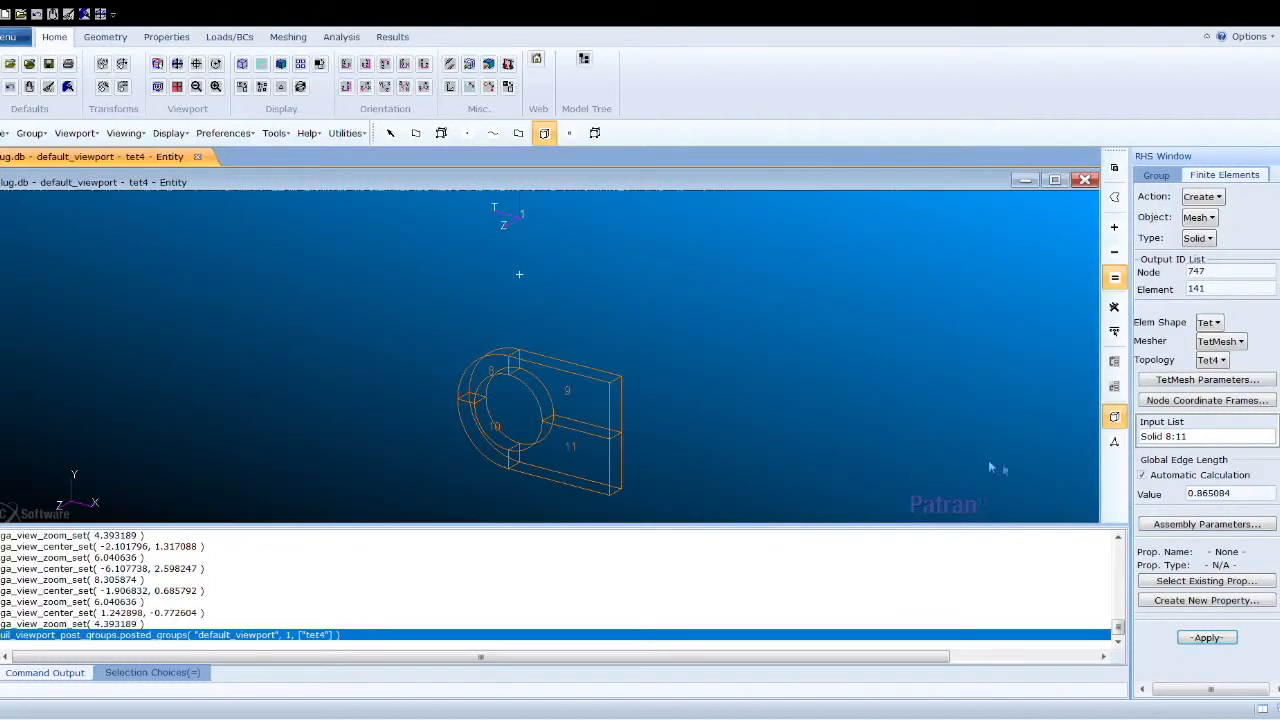
- Enable Match Parasolid Faces with neighbor Solids 8 to 11 and generate the Tet4 mesh
{"action": "left_click", "coordinate": [1176, 527]}
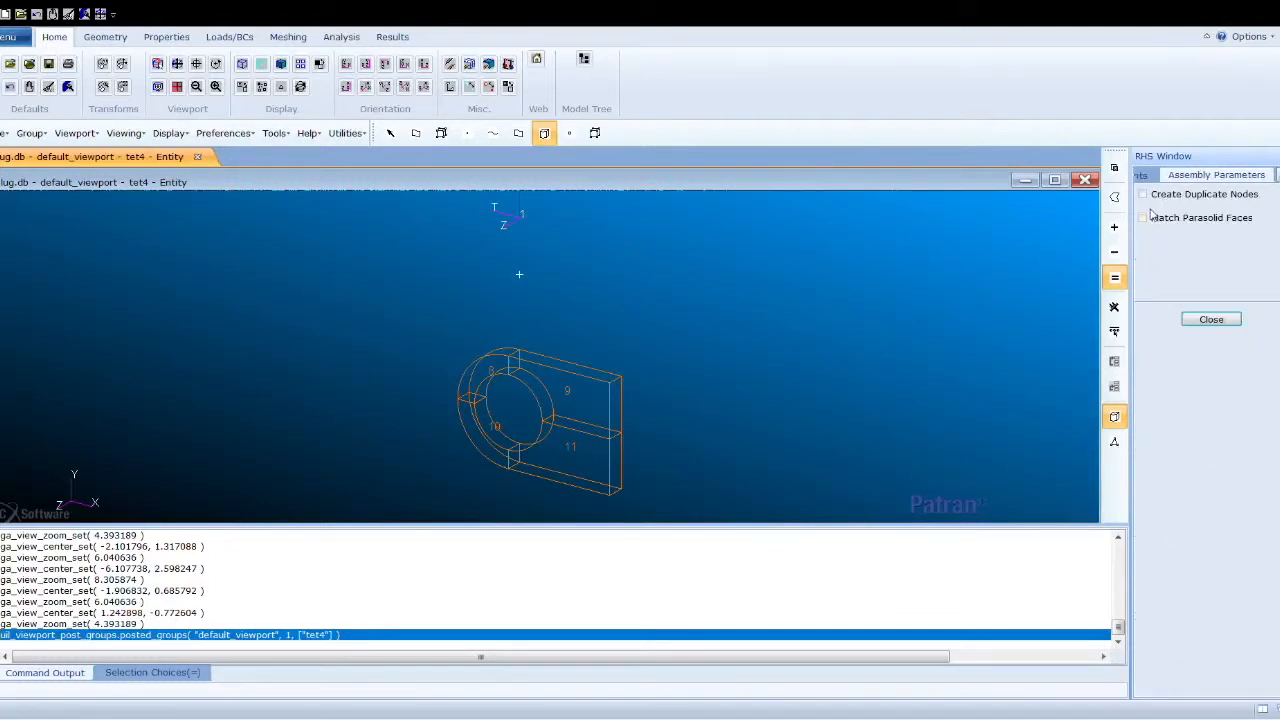
{"action": "left_click", "coordinate": [1144, 219]}
{"action": "left_click_drag", "start_coordinate": [541, 381], "coordinate": [674, 514]}
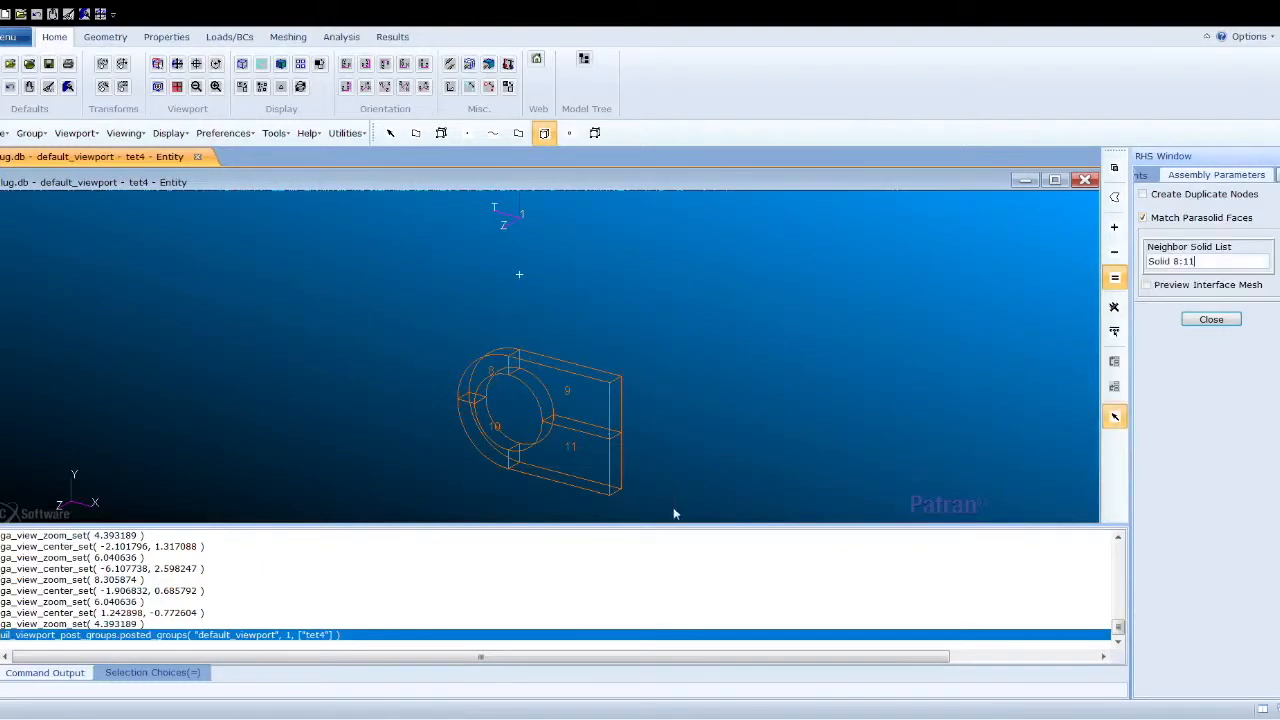
{"action": "left_click", "coordinate": [1208, 319]}
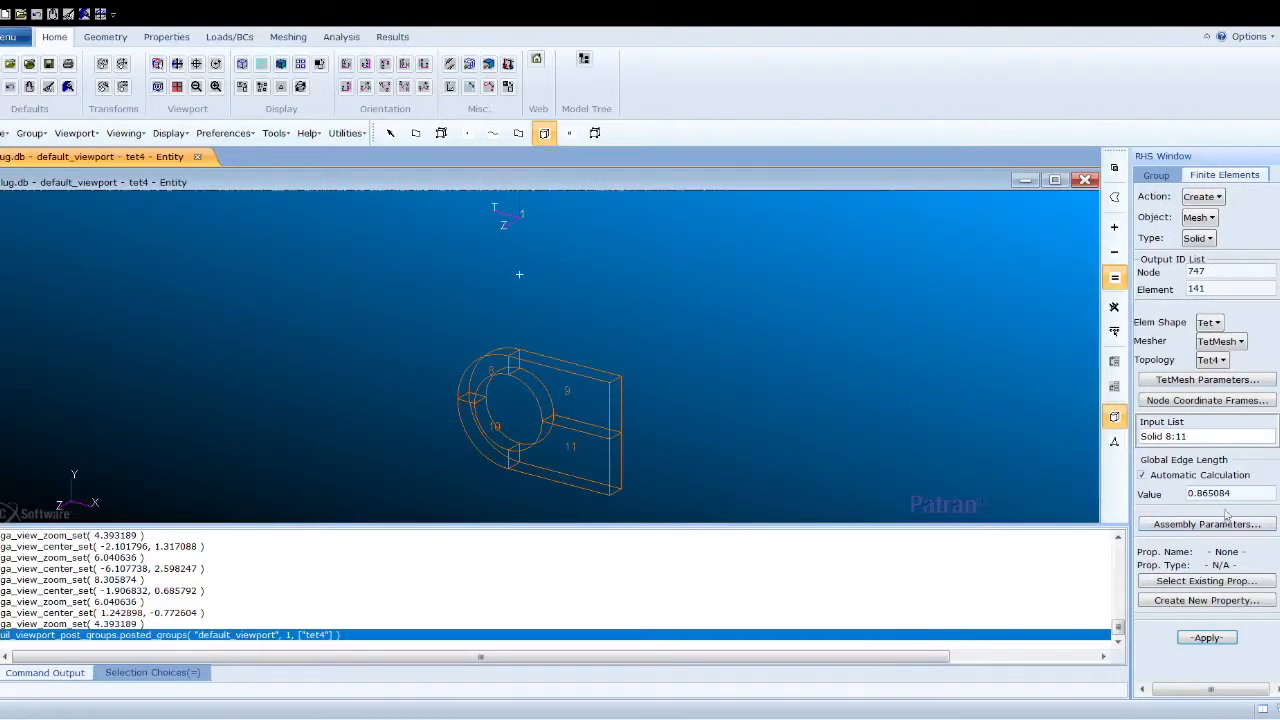
{"action": "left_click", "coordinate": [1192, 640]}
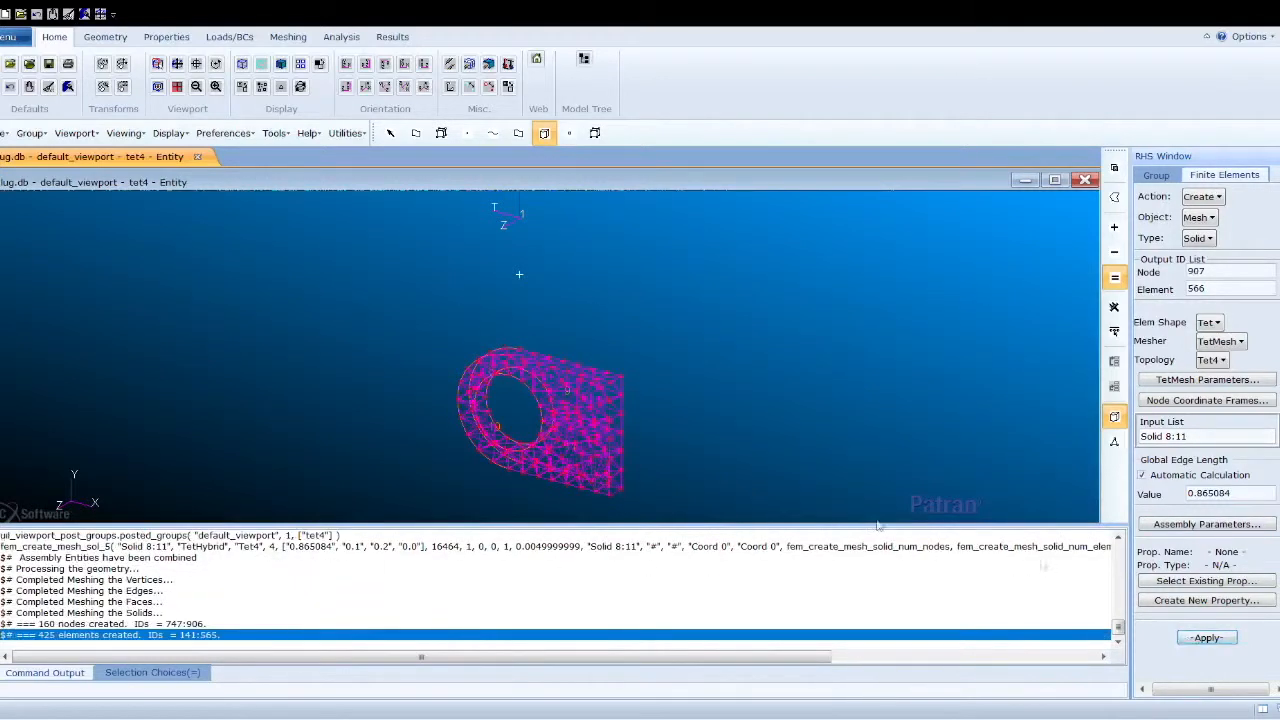
- Post only the tet10 group to the viewport
{"action": "scroll", "coordinate": [580, 440], "scroll_direction": "up", "scroll_amount": 5}
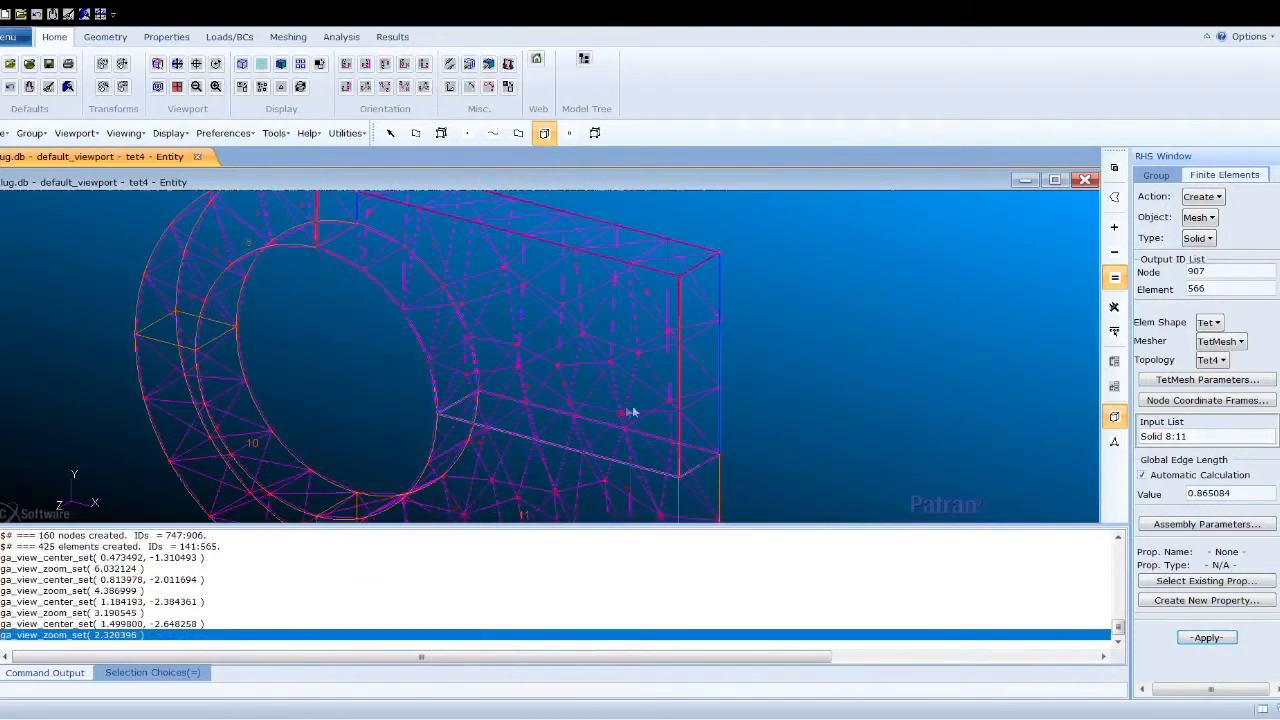
{"action": "scroll", "coordinate": [720, 410], "scroll_direction": "up", "scroll_amount": 1}
{"action": "scroll", "coordinate": [718, 408], "scroll_direction": "down", "scroll_amount": 4}
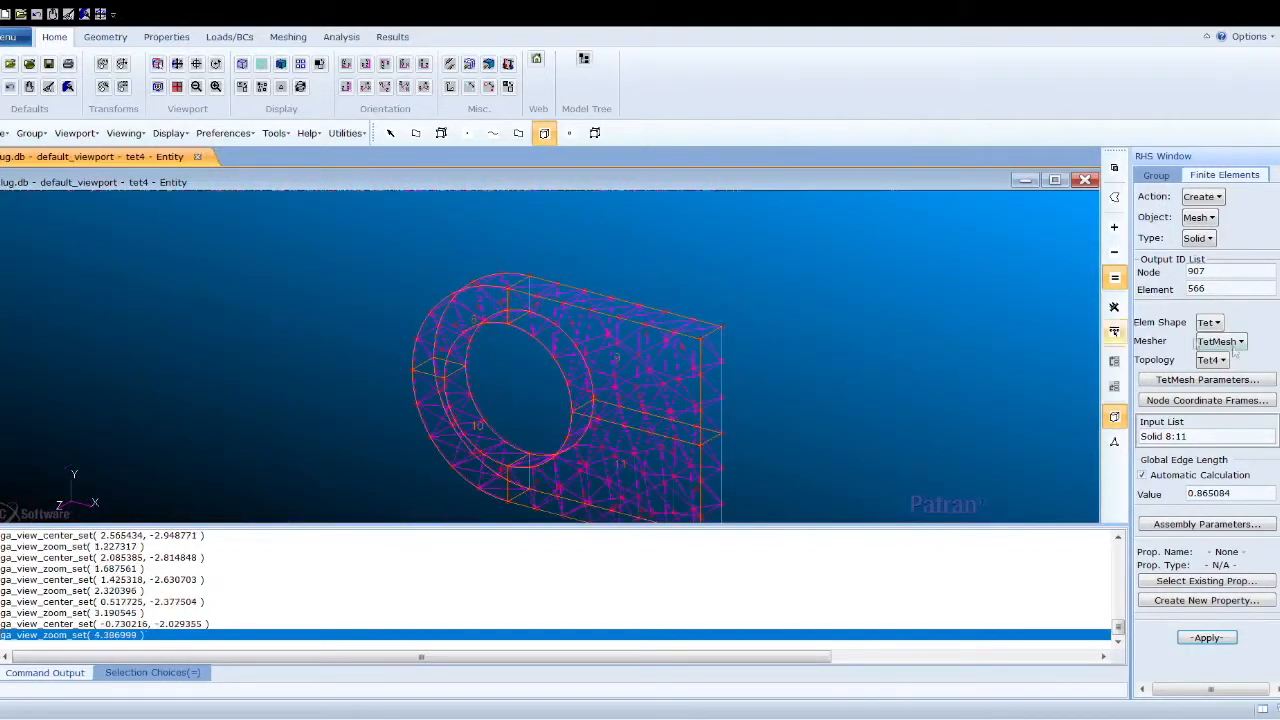
{"action": "left_click", "coordinate": [1156, 175]}
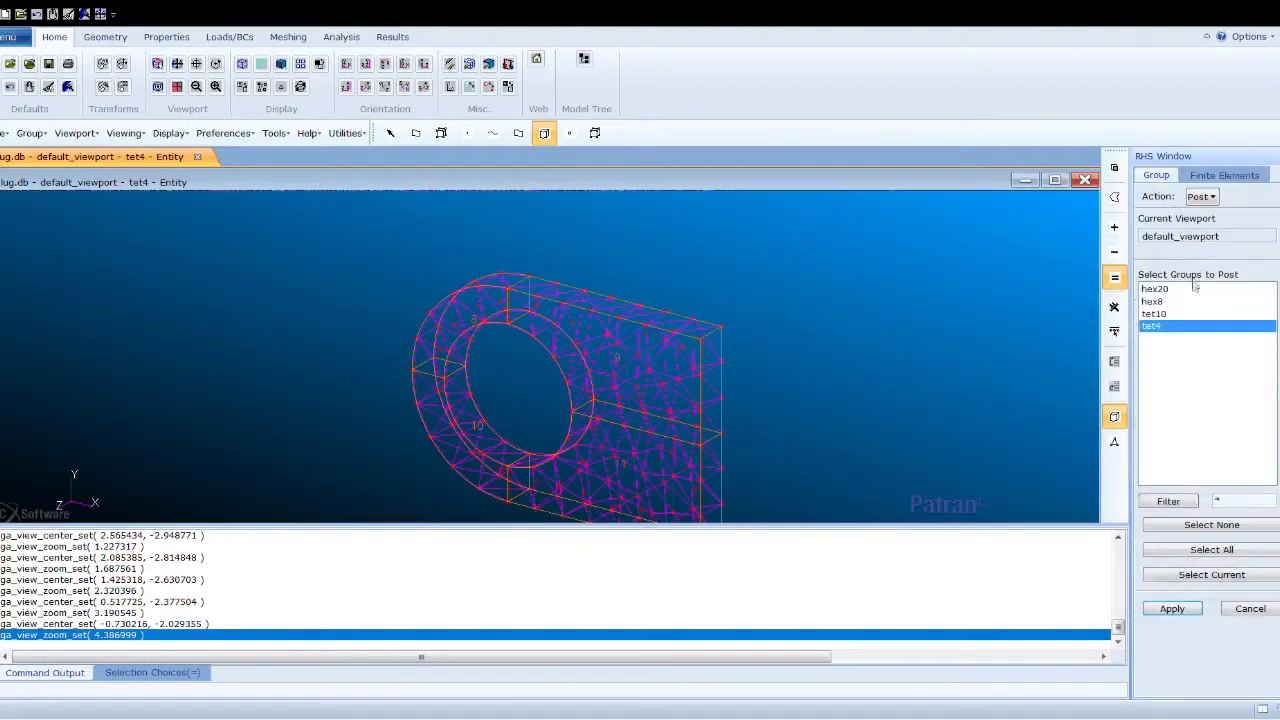
{"action": "left_click", "coordinate": [1174, 314]}
{"action": "left_click", "coordinate": [1172, 608]}
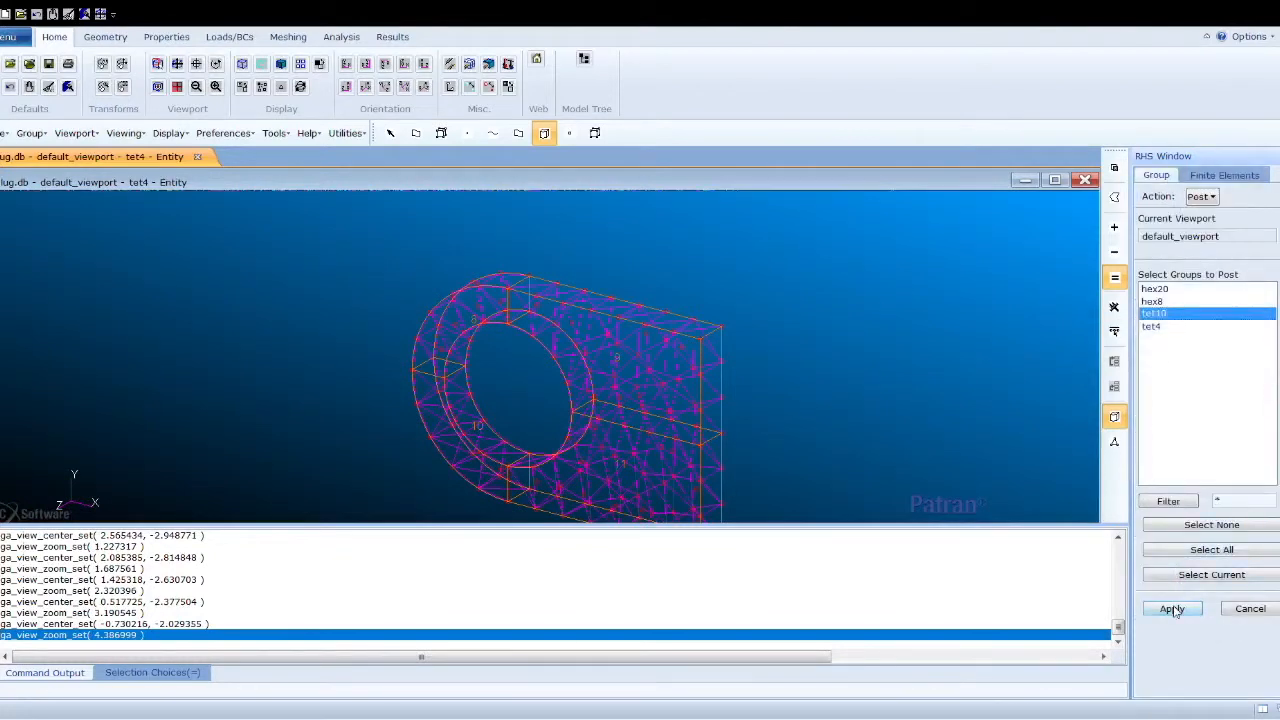
- Choose Tet10 topology for the TetMesh solid mesh and clear the previous input list
{"action": "left_click", "coordinate": [1224, 175]}
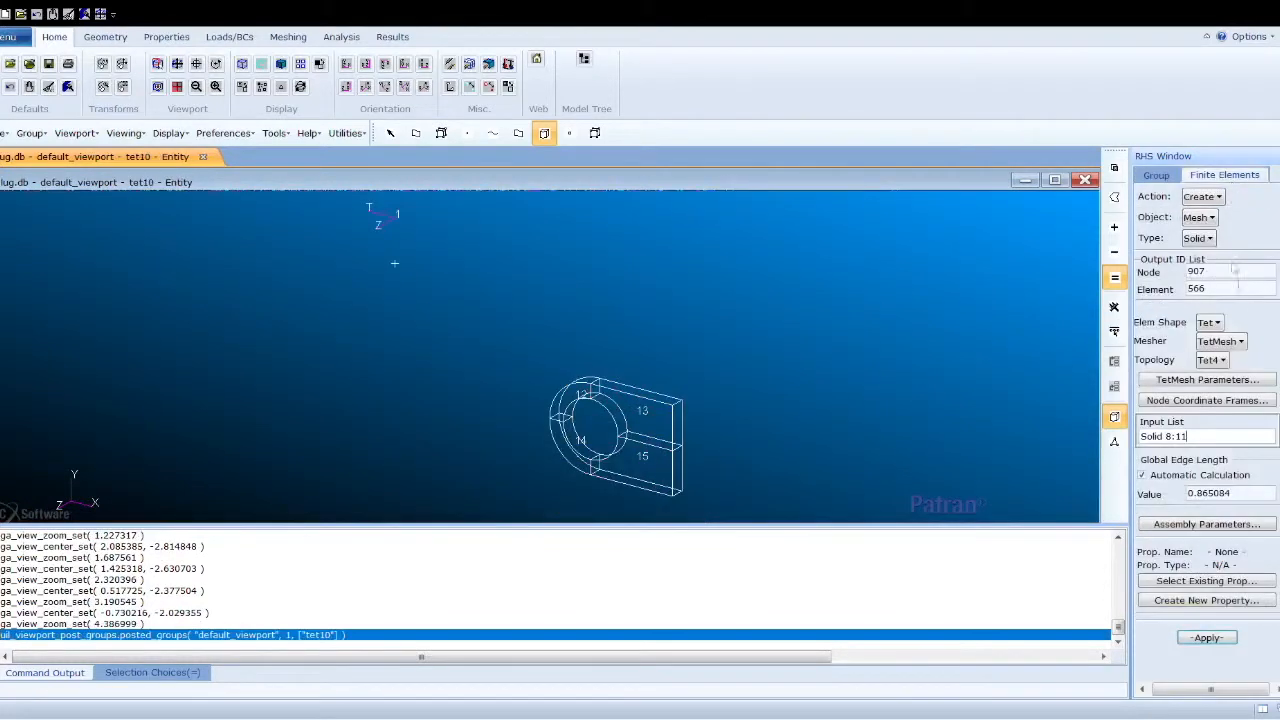
{"action": "left_click", "coordinate": [1231, 400]}
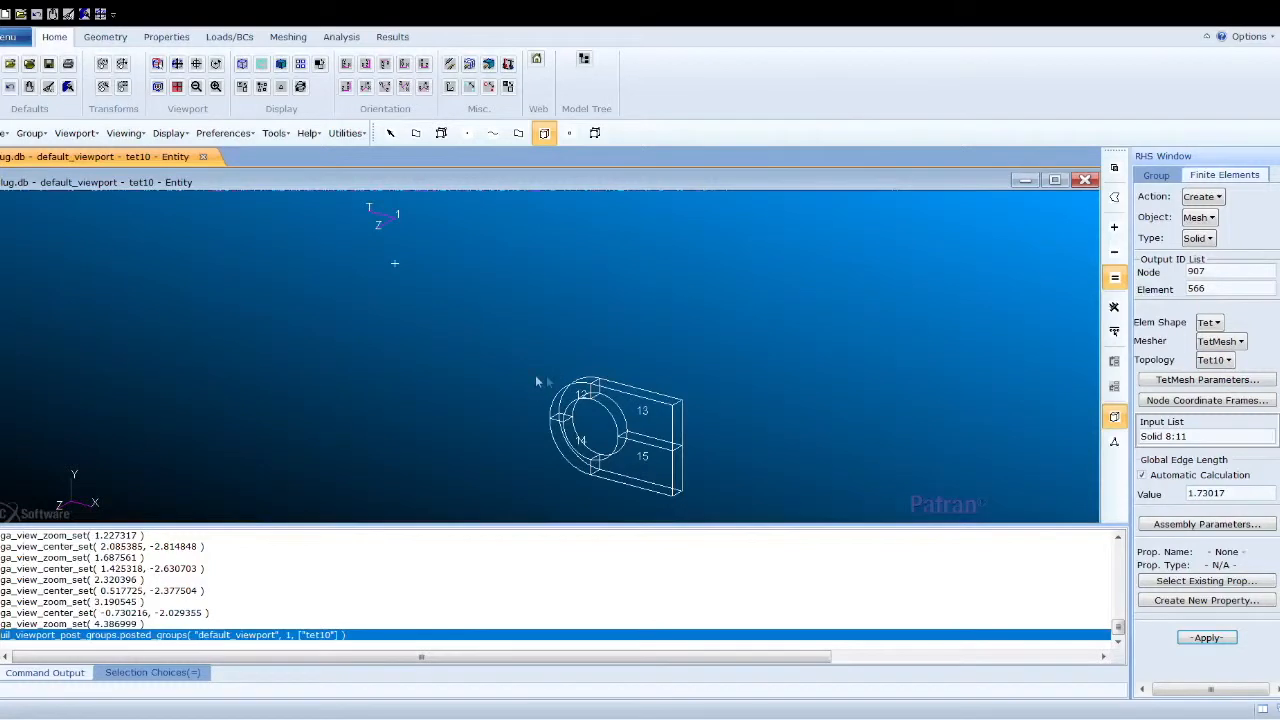
{"action": "left_click_drag", "start_coordinate": [1195, 437], "coordinate": [1125, 445]}
{"action": "key", "text": "Delete"}
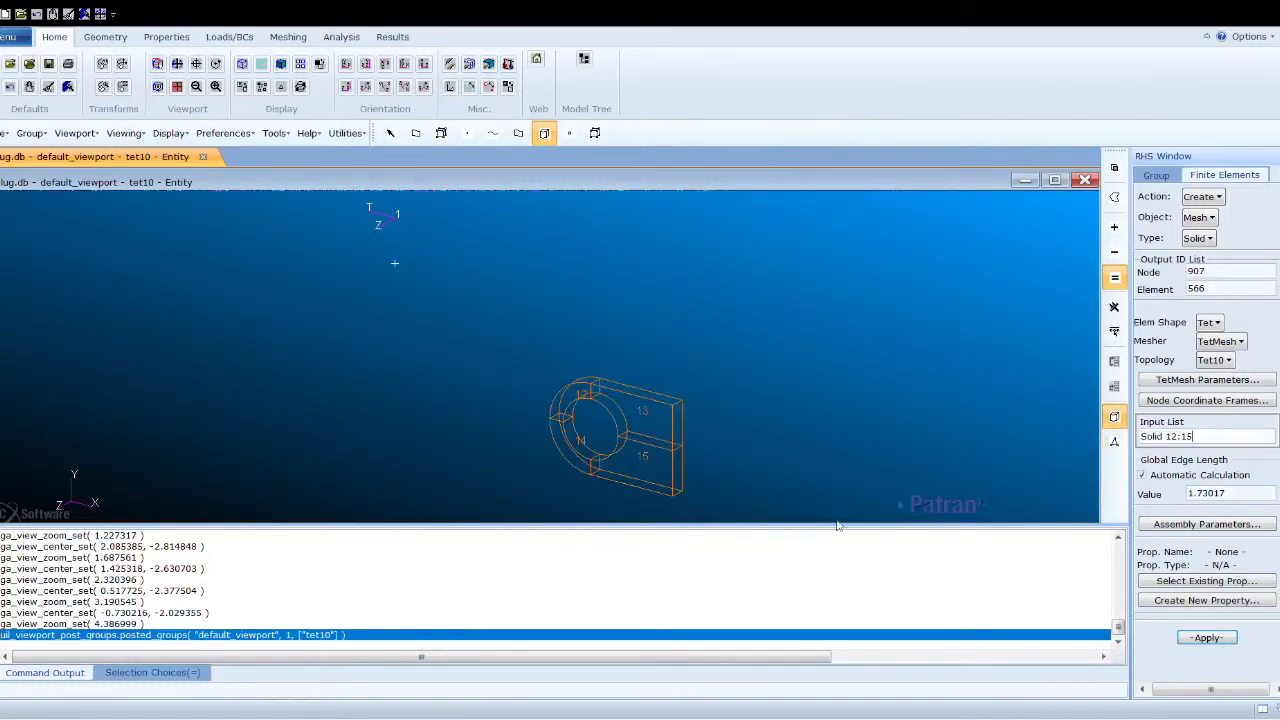
- Select Solids 12 to 15 as the input list and generate the Tet10 mesh
{"action": "left_click", "coordinate": [1203, 525]}
{"action": "left_click_drag", "start_coordinate": [1208, 262], "coordinate": [1122, 265]}
{"action": "key", "text": "Delete"}
{"action": "left_click_drag", "start_coordinate": [507, 343], "coordinate": [766, 524]}
{"action": "left_click", "coordinate": [1210, 320]}
{"action": "left_click", "coordinate": [1210, 637]}
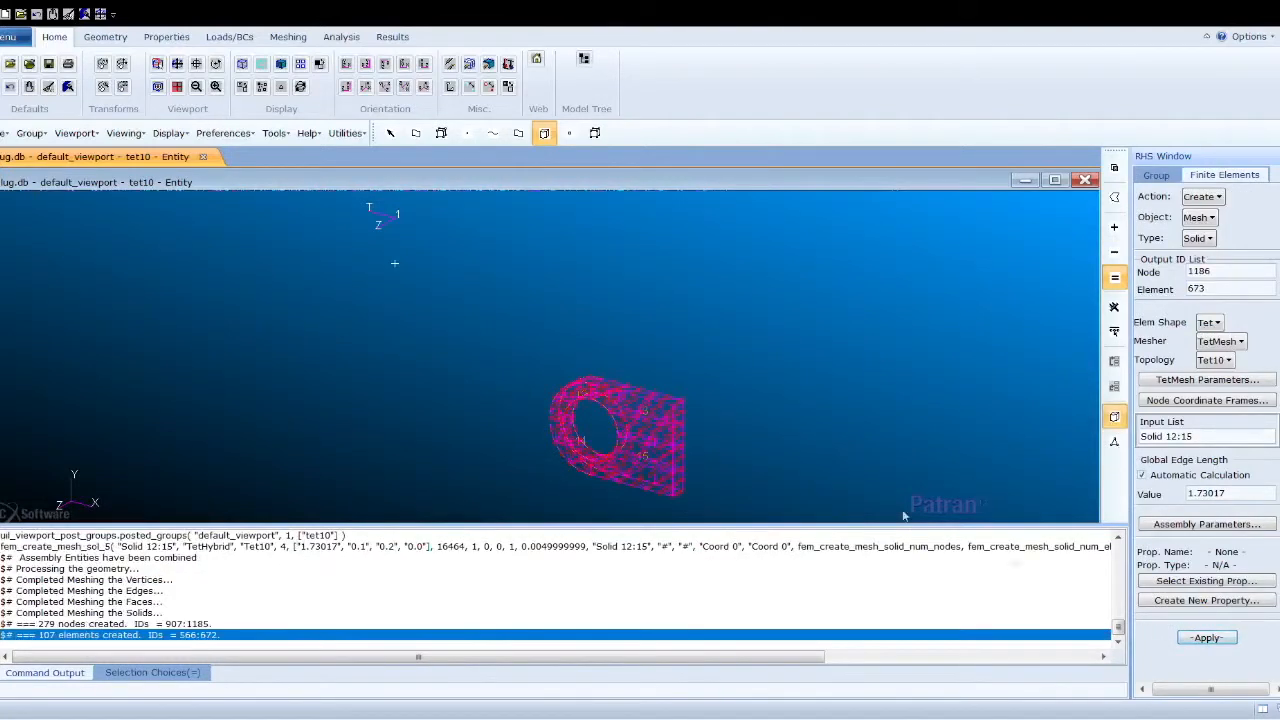
- Post all four groups hex20, hex8, tet10 and tet4 to the viewport
{"action": "scroll", "coordinate": [585, 438], "scroll_direction": "up", "scroll_amount": 4}
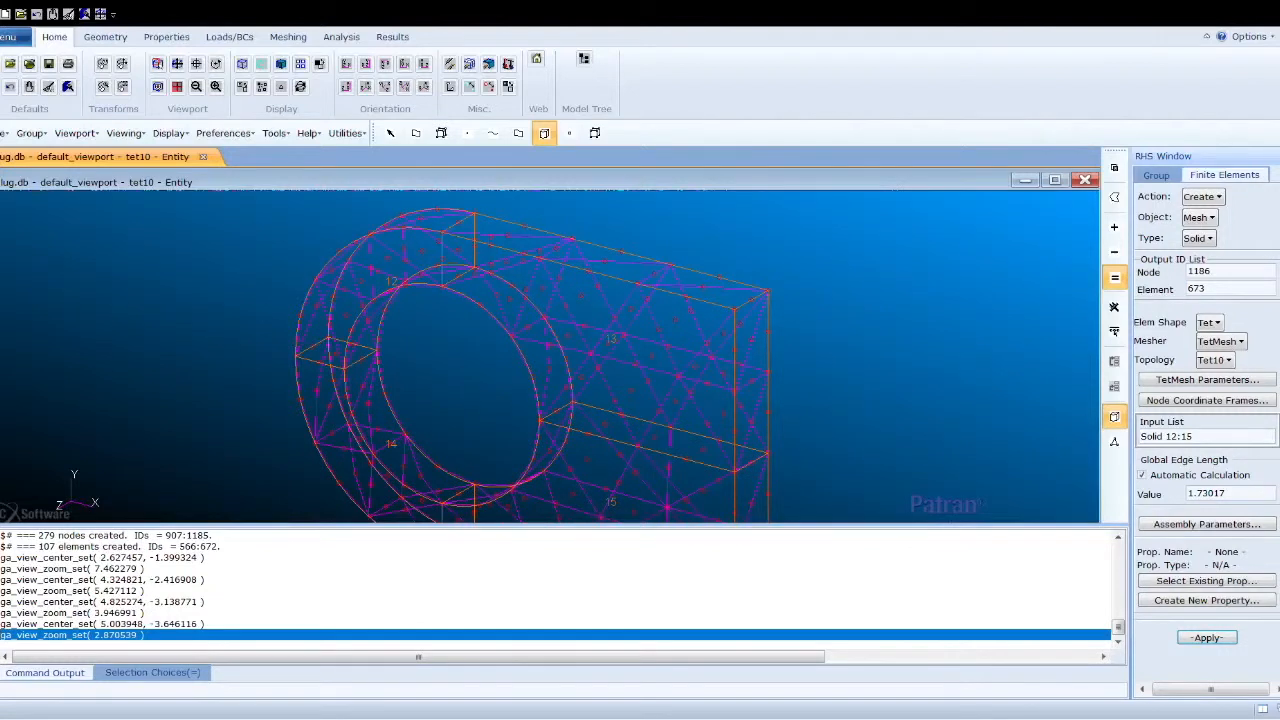
{"action": "left_click", "coordinate": [1156, 175]}
{"action": "left_click", "coordinate": [1233, 549]}
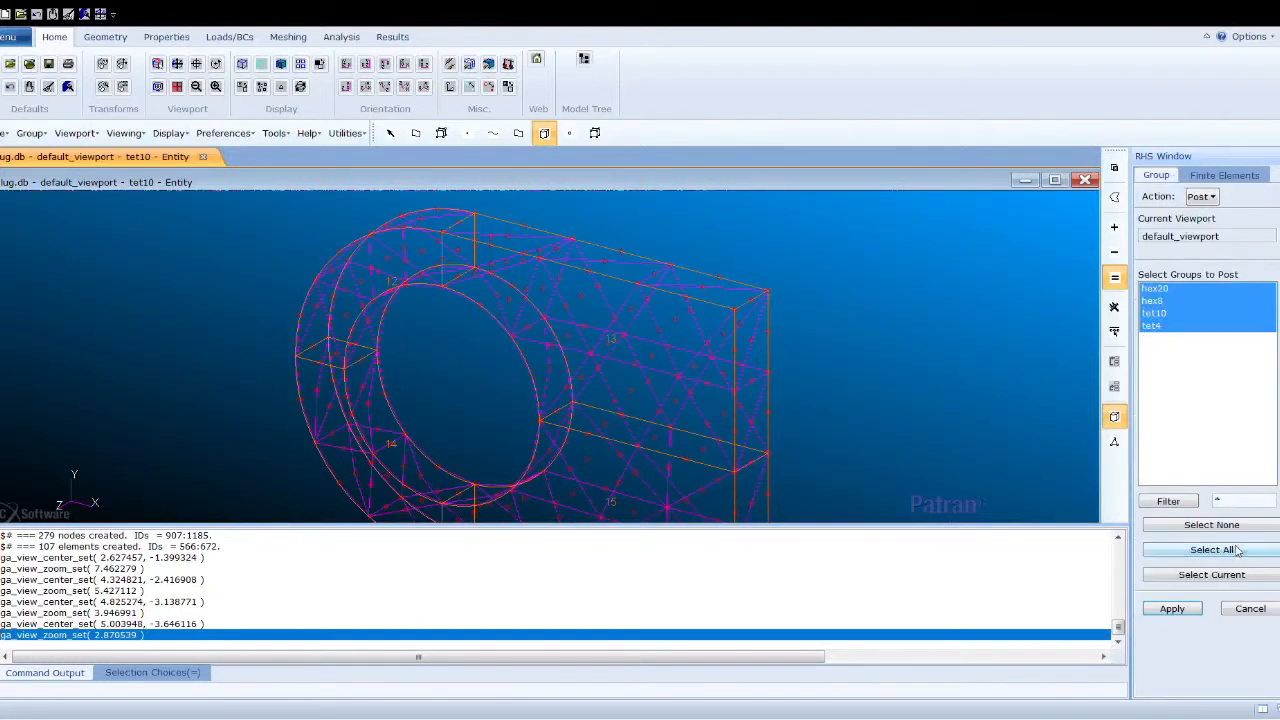
{"action": "left_click", "coordinate": [1172, 609]}
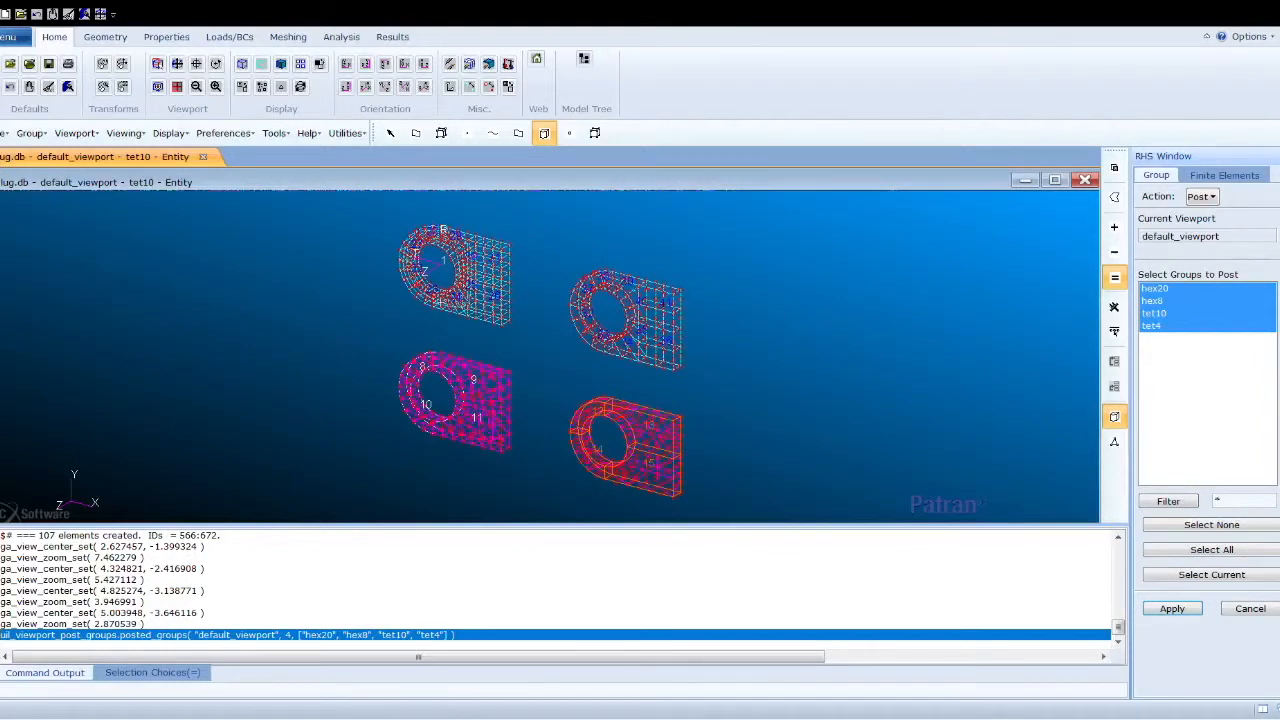
{"action": "left_click", "coordinate": [1249, 609]}
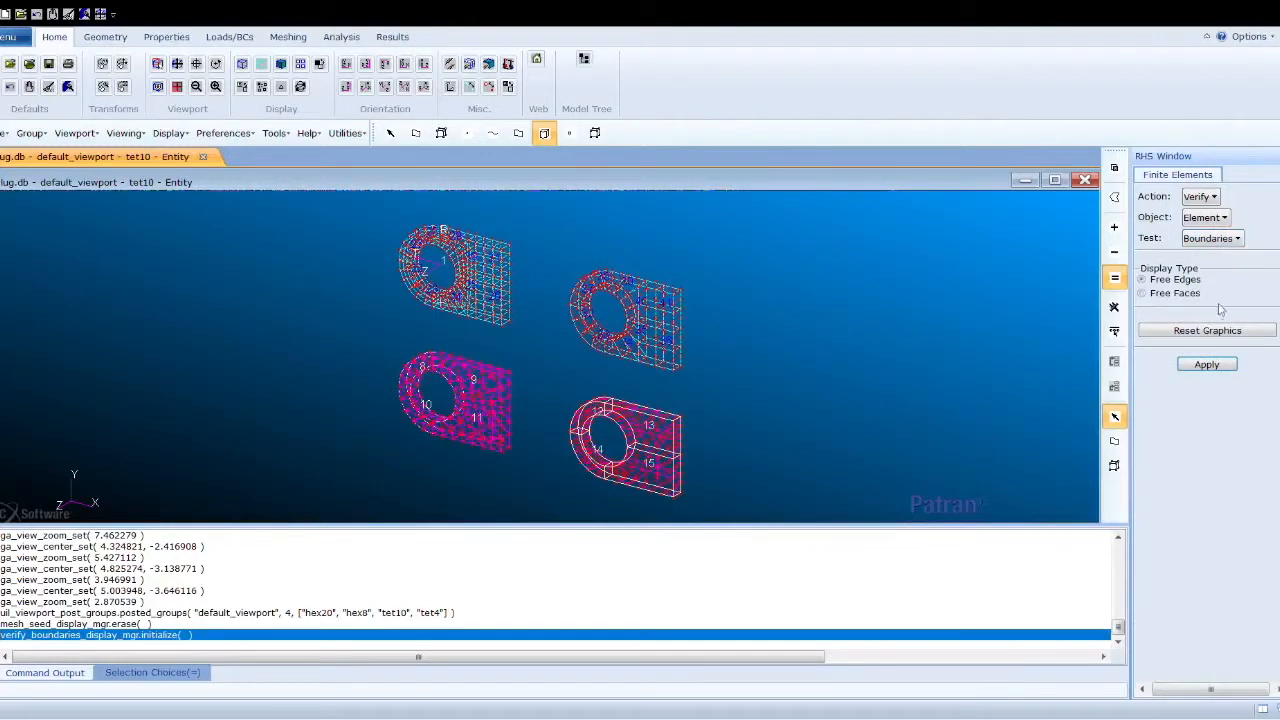
- Check the element free edges, reset graphics, and equivalence all nodes with a 0.005 tolerance
{"action": "left_click", "coordinate": [1207, 365]}
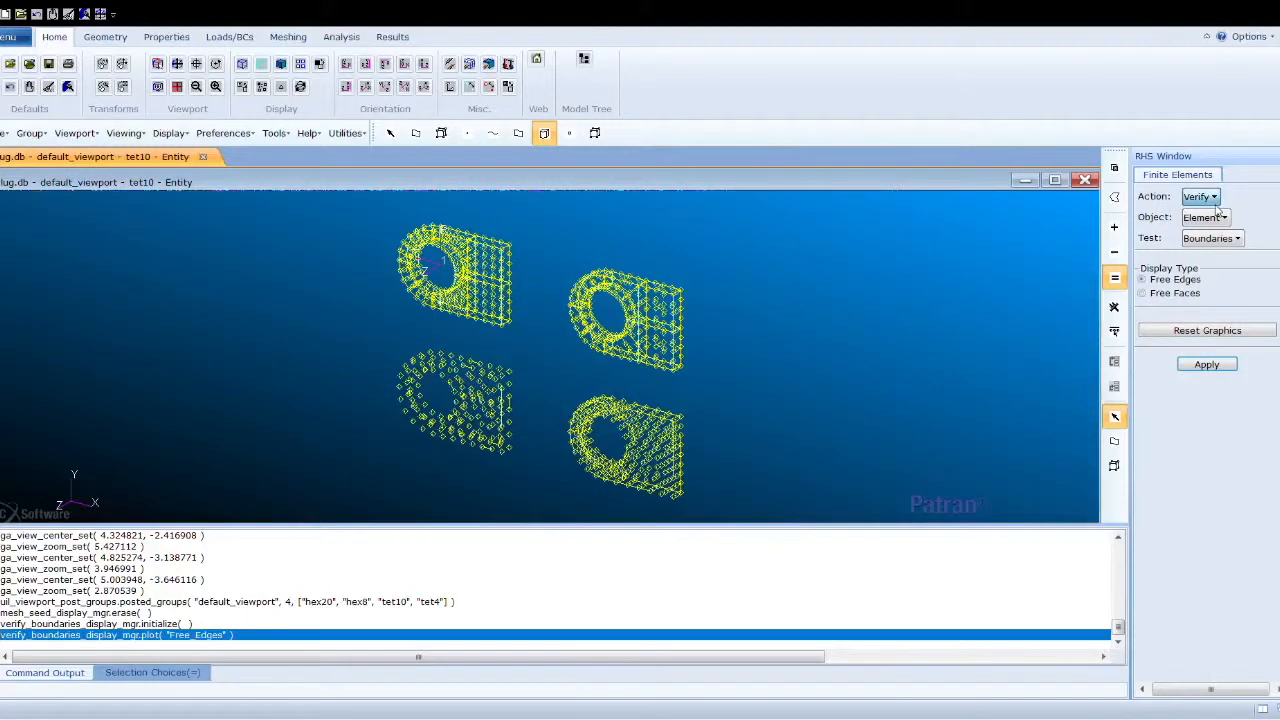
{"action": "left_click", "coordinate": [1233, 326]}
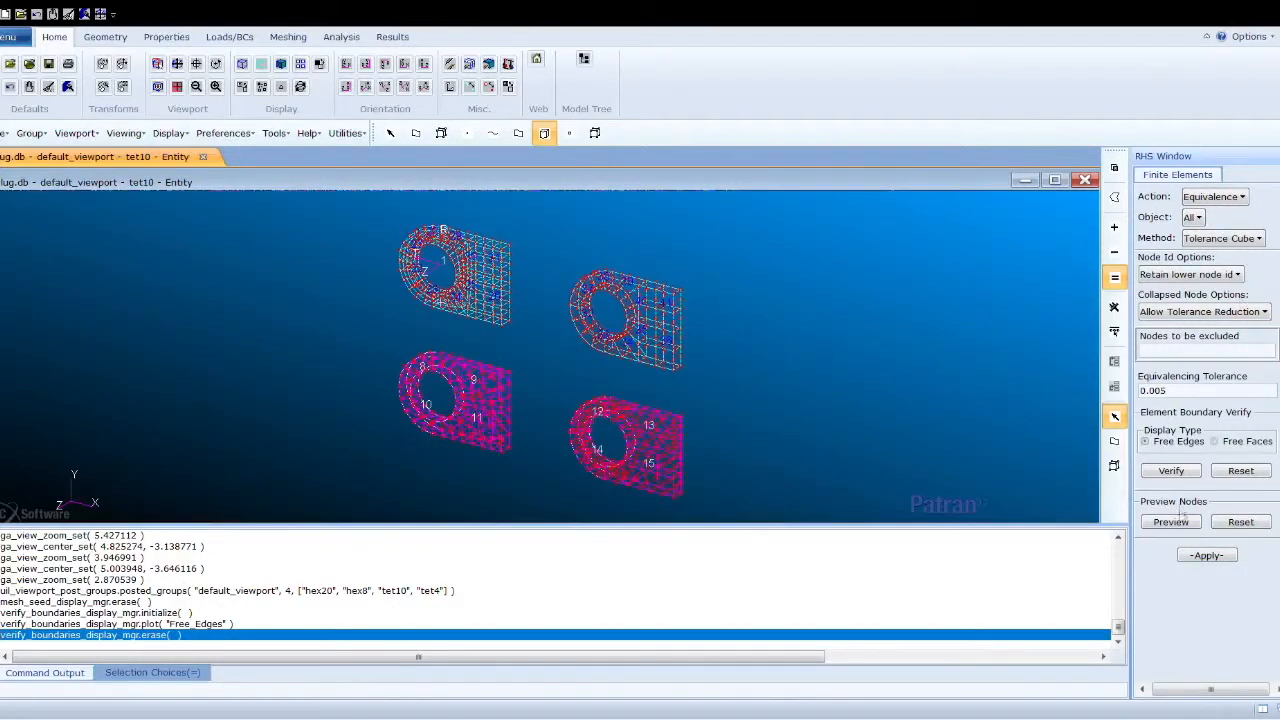
{"action": "left_click", "coordinate": [1206, 556]}
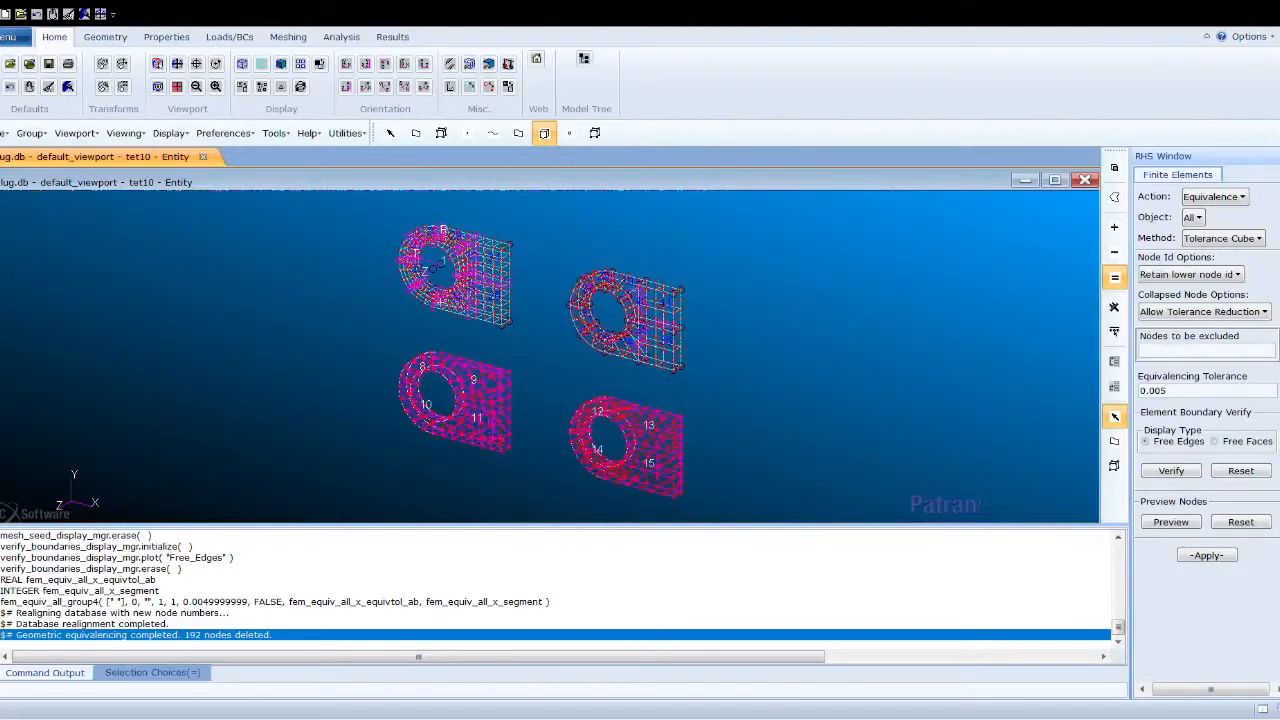
- Translate a copy of coordinate frame Coord 1 by <15 0 0> to create a new frame
{"action": "left_click", "coordinate": [105, 36]}
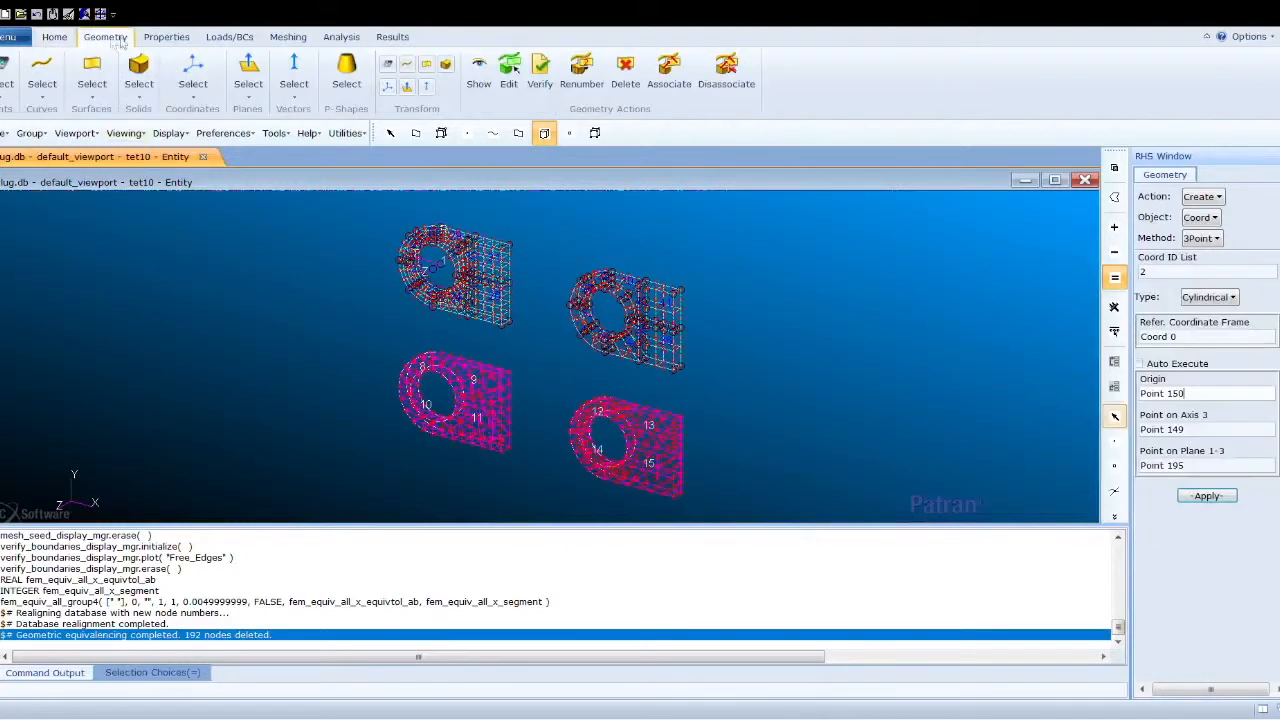
{"action": "left_click", "coordinate": [1217, 200]}
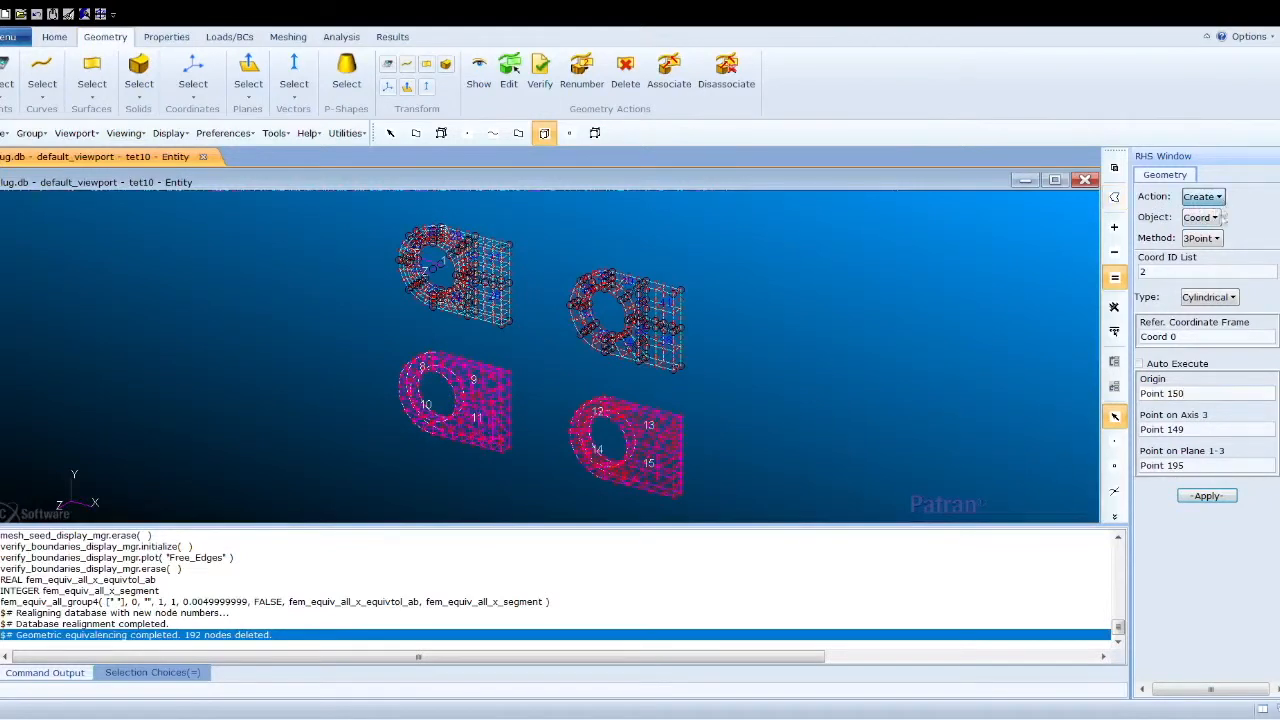
{"action": "left_click", "coordinate": [1228, 288]}
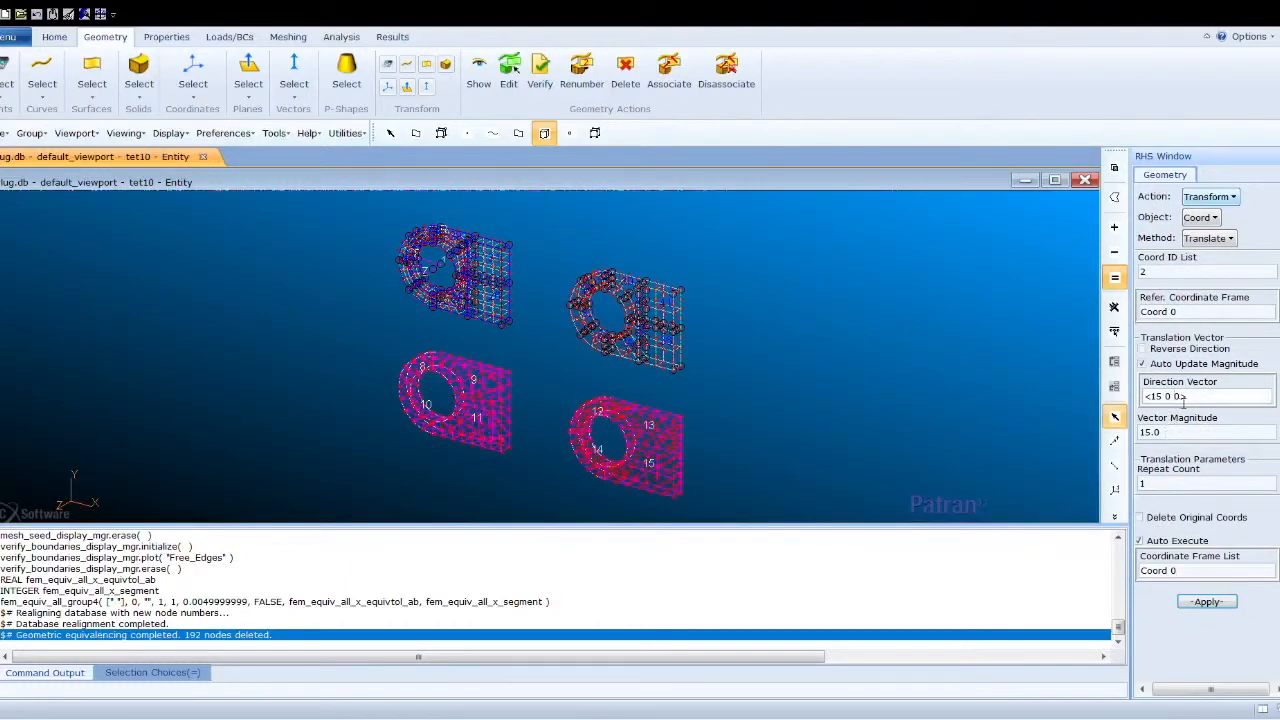
{"action": "type", "text": "1"}
{"action": "left_click", "coordinate": [1212, 603]}
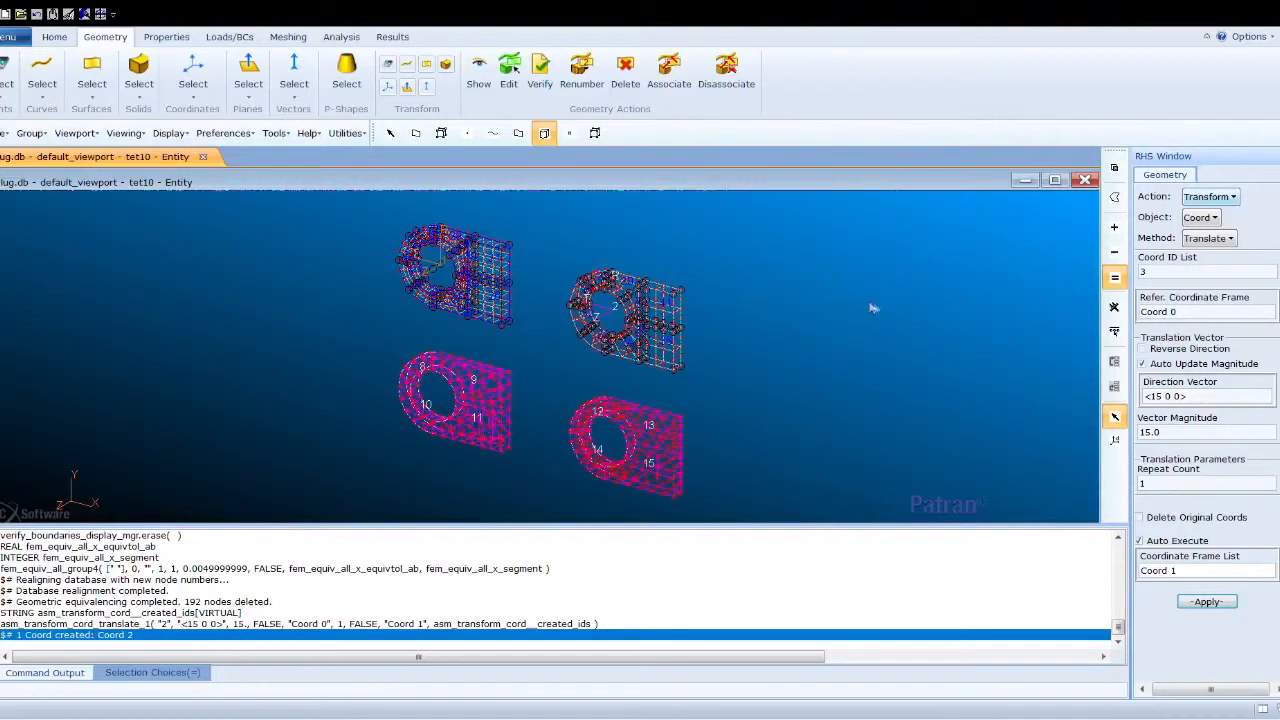
- Translate a copy of Coord 1 by <0 -10 0> to create another coordinate frame
{"action": "left_click", "coordinate": [1166, 398]}
{"action": "type", "text": "-1"}
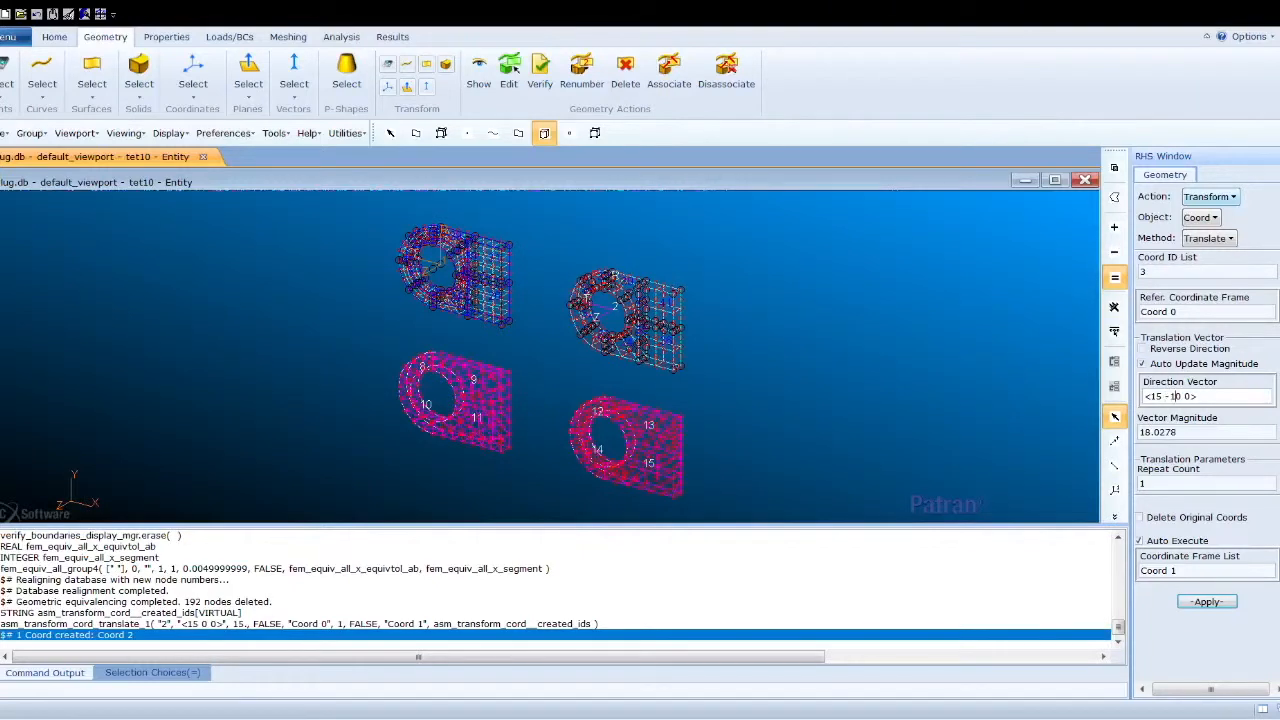
{"action": "key", "text": "BackSpace"}
{"action": "key", "text": "BackSpace"}
{"action": "type", "text": "0"}
{"action": "left_click", "coordinate": [1207, 602]}
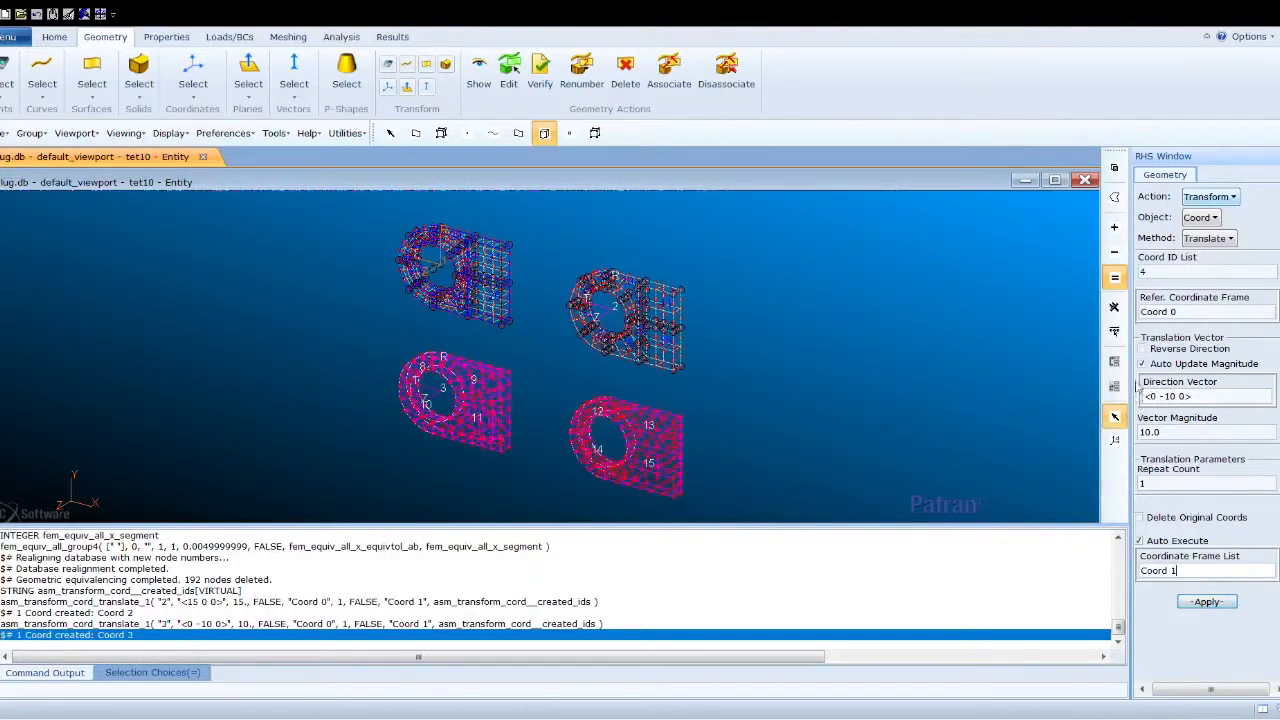
- Translate a copy of Coord 2 by <0 -10 0> to create a fourth coordinate frame
{"action": "left_click", "coordinate": [1222, 570]}
{"action": "key", "text": "BackSpace"}
{"action": "type", "text": "2"}
{"action": "left_click", "coordinate": [1207, 602]}
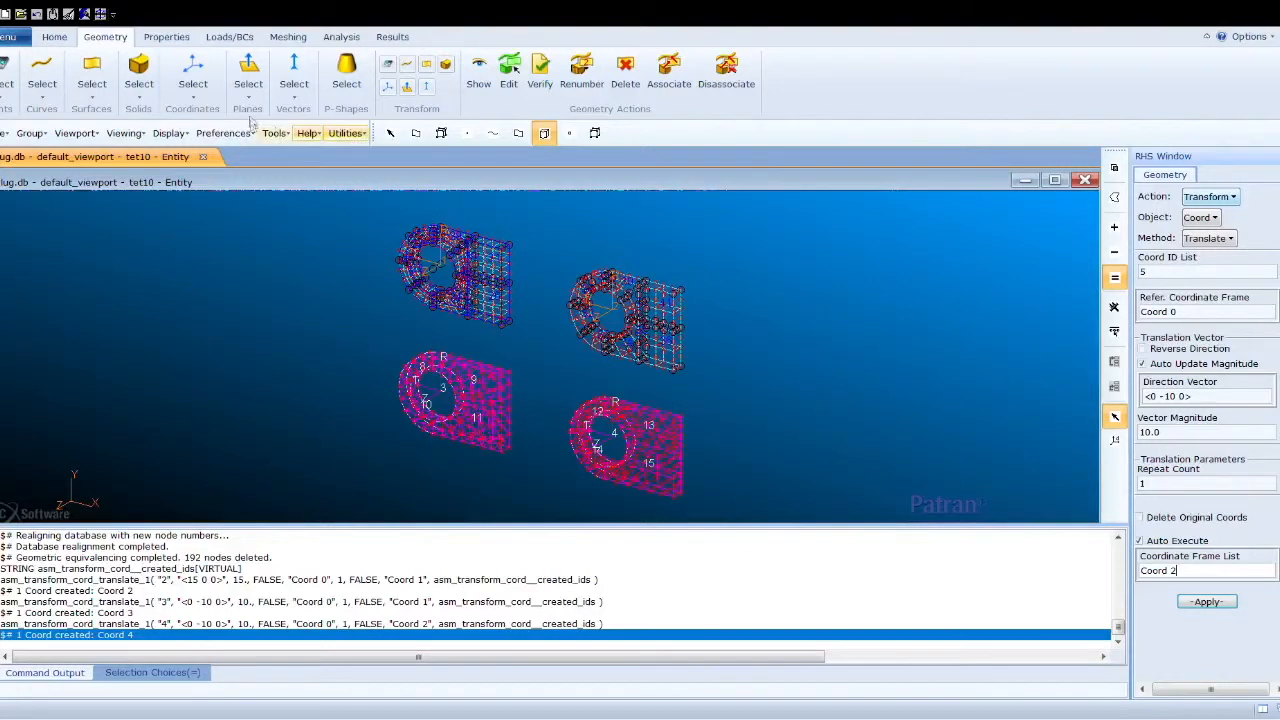
- Switch the model display to smooth shading
{"action": "left_click", "coordinate": [230, 36]}
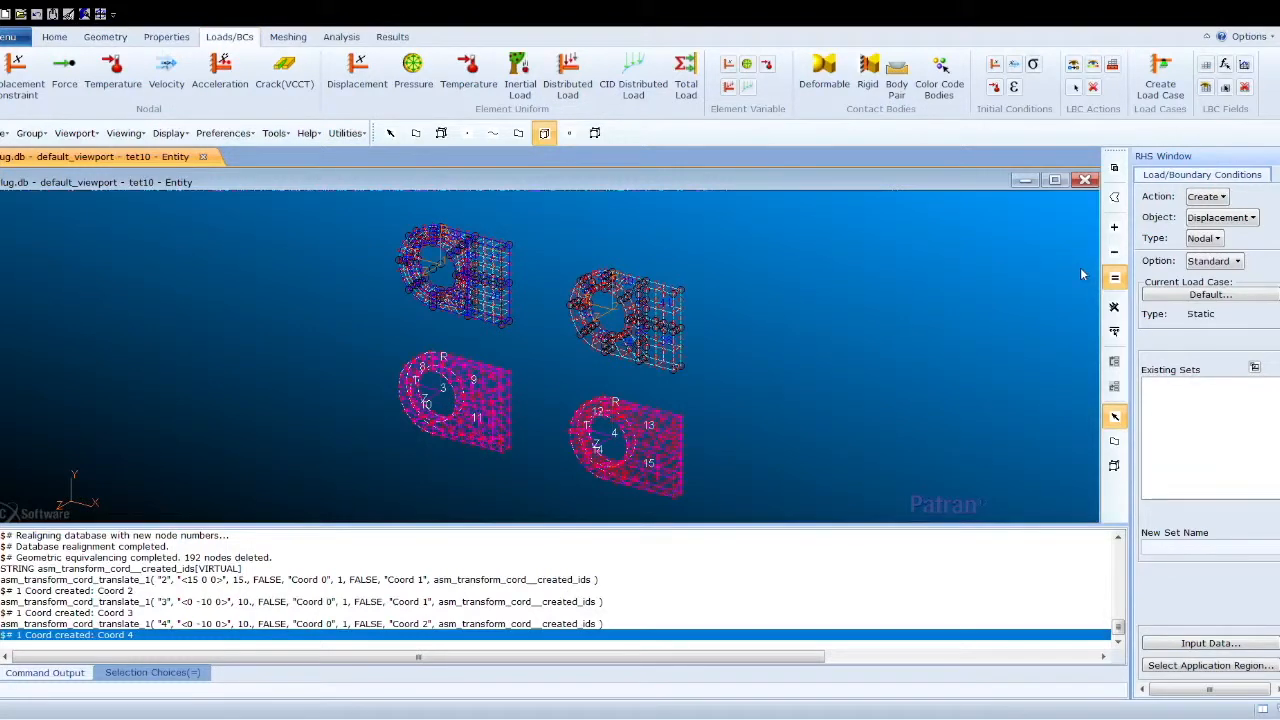
{"action": "left_click", "coordinate": [56, 37]}
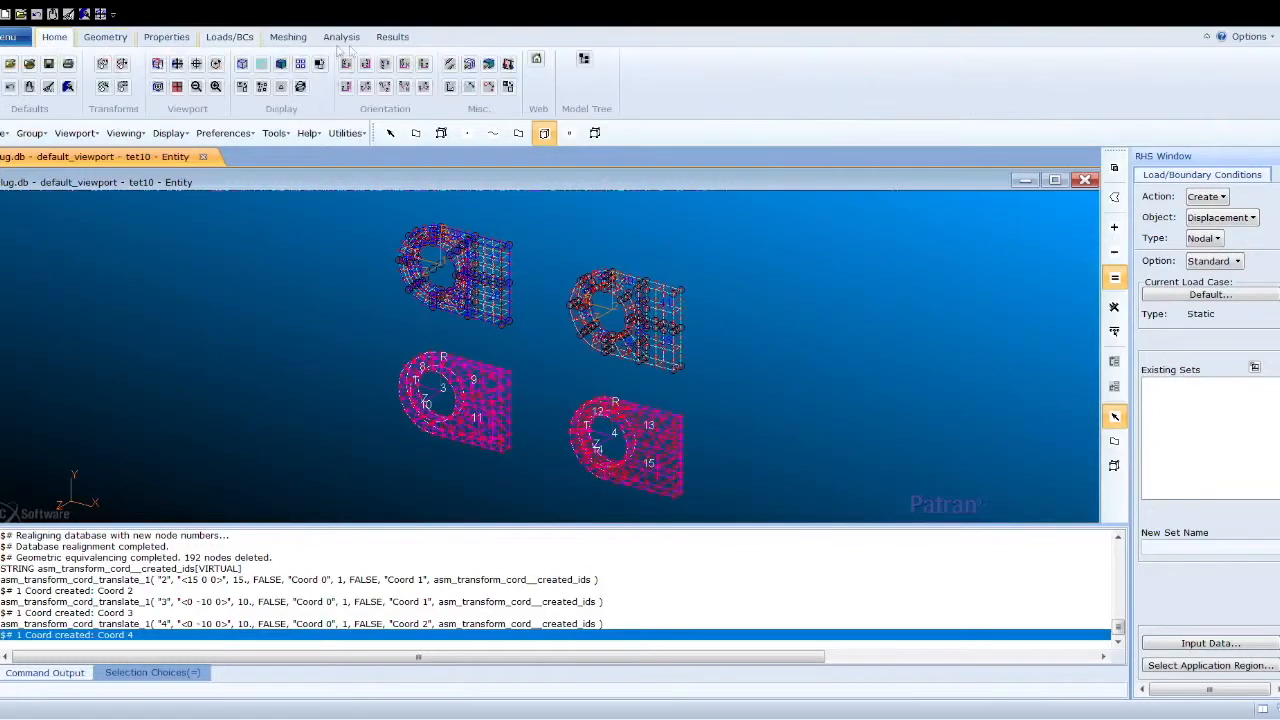
{"action": "left_click", "coordinate": [281, 64]}
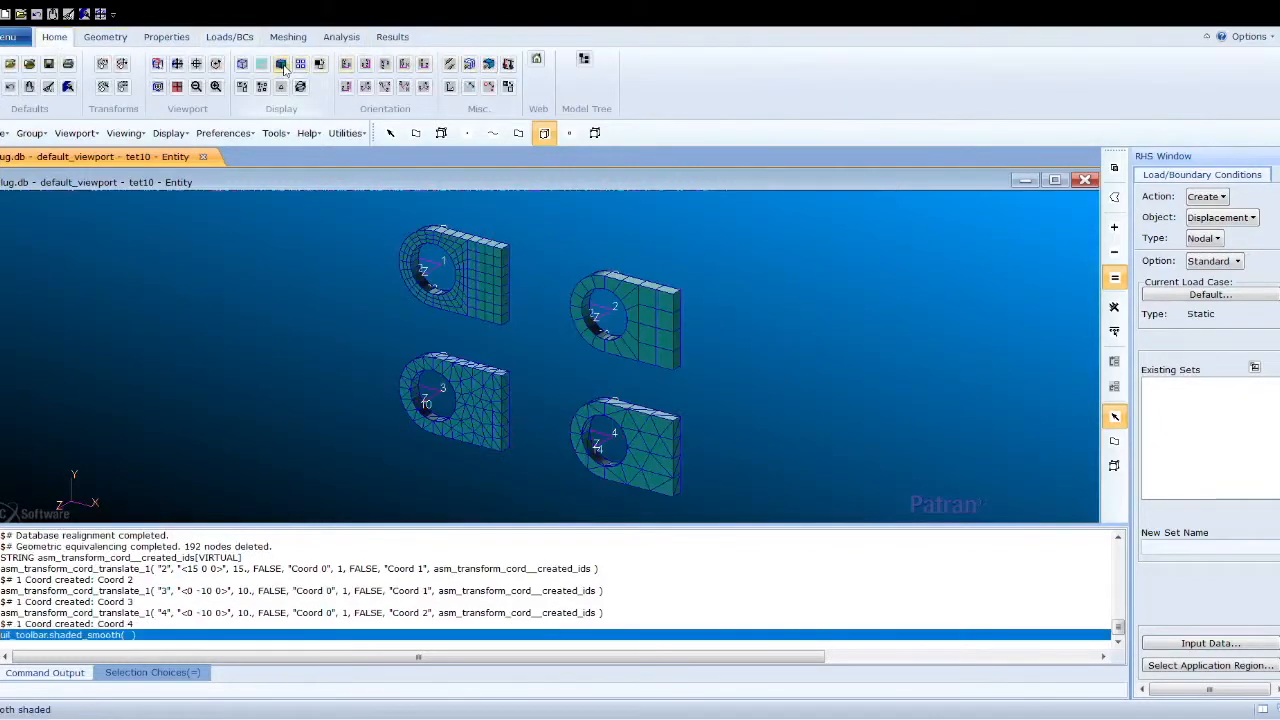
- Start creating a spatial field using the PCL Function method
{"action": "left_click", "coordinate": [214, 36]}
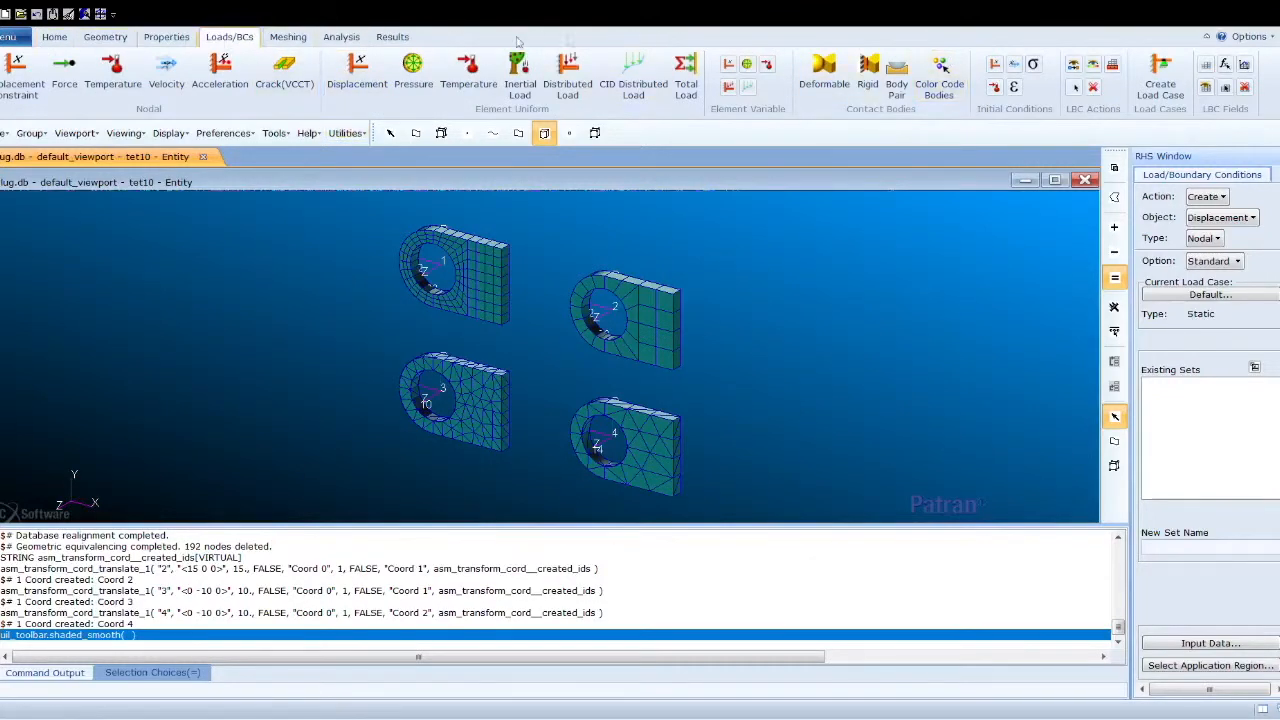
{"action": "left_click", "coordinate": [1207, 67]}
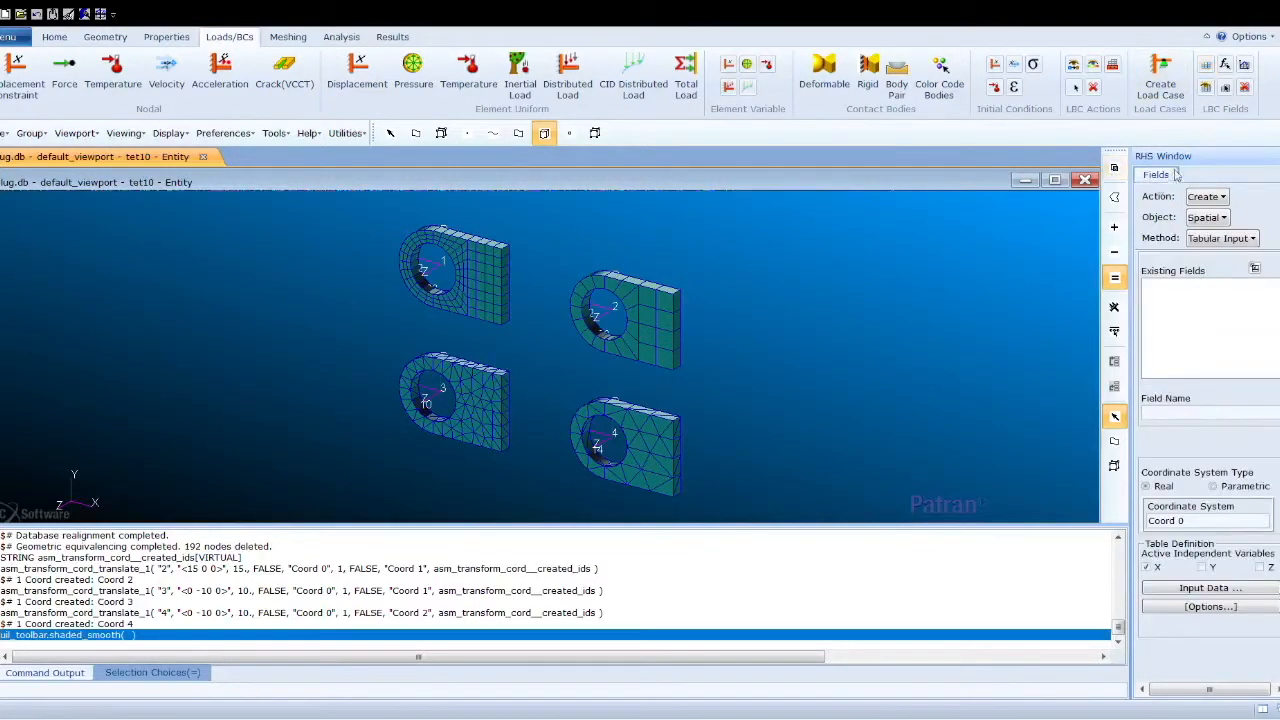
{"action": "left_click", "coordinate": [1220, 238]}
{"action": "left_click", "coordinate": [1213, 262]}
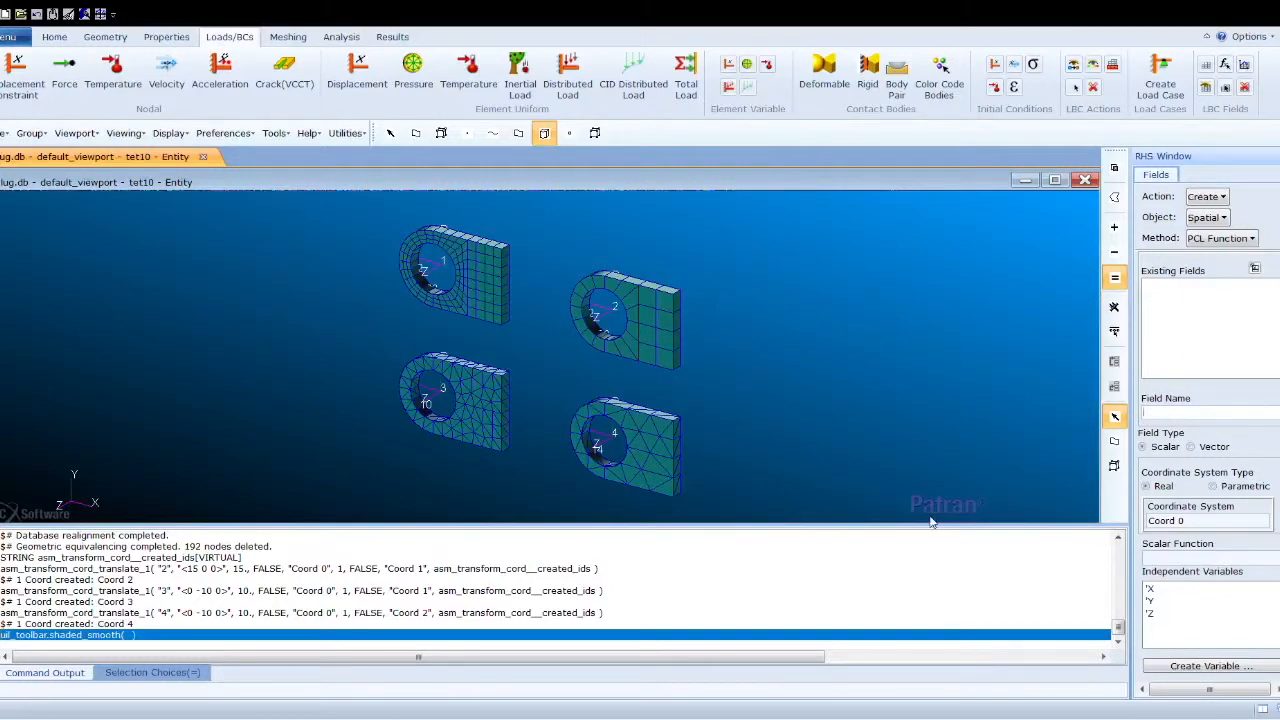
- Create scalar field sin_pressure_hex8 in Coord 1 with the function sinr('T')
{"action": "type", "text": "sin_pressure_hex8"}
{"action": "left_click", "coordinate": [1189, 521]}
{"action": "type", "text": "1sin"}
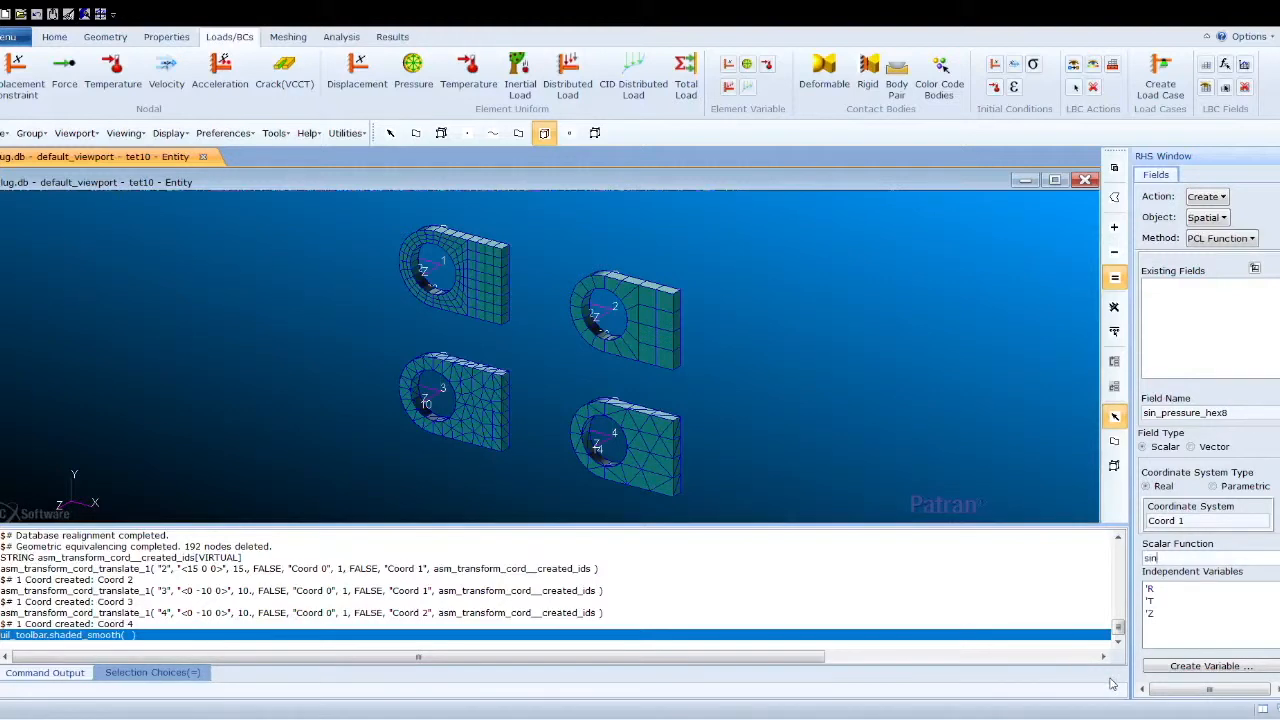
{"action": "type", "text": "r('T"}
{"action": "scroll", "coordinate": [1210, 500], "scroll_direction": "down", "scroll_amount": 3}
{"action": "left_click", "coordinate": [1219, 581]}
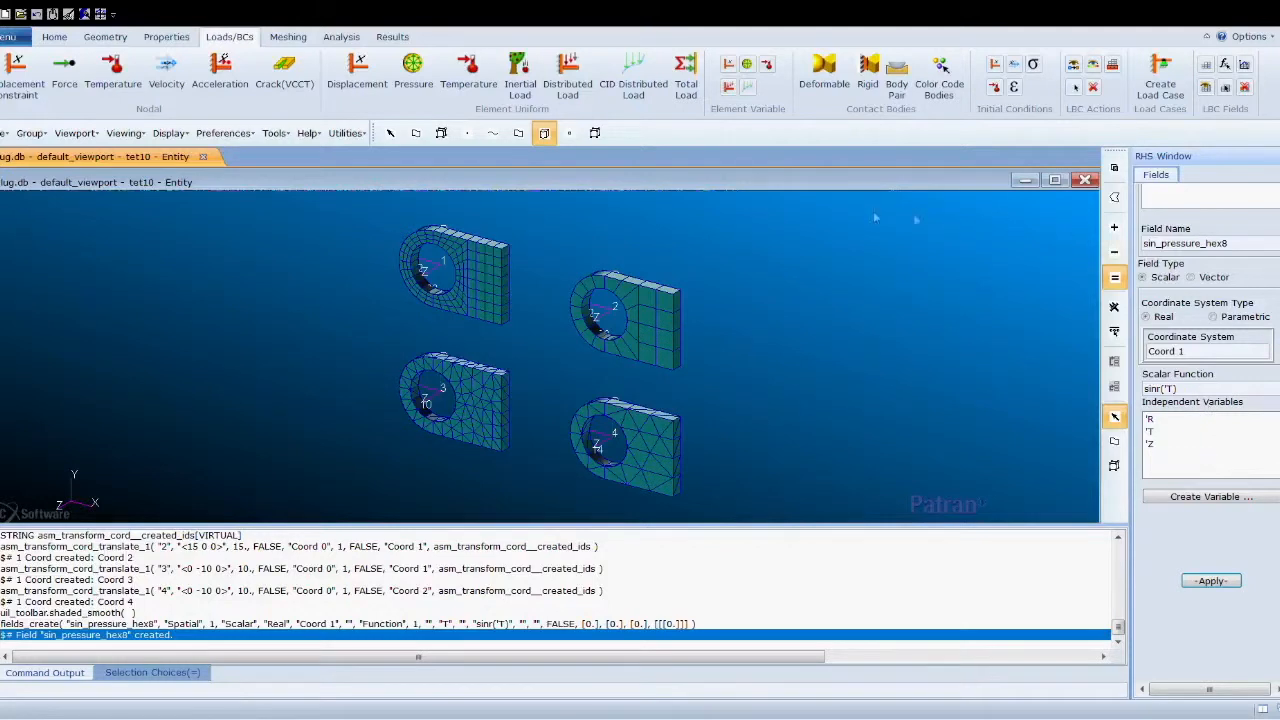
- Create field sin_pressure_hex20 in Coord 2 with the same sinr('T') function
{"action": "left_click", "coordinate": [1240, 247]}
{"action": "key", "text": "BackSpace"}
{"action": "type", "text": "20"}
{"action": "key", "text": "BackSpace"}
{"action": "type", "text": "2"}
{"action": "scroll", "coordinate": [1208, 400], "scroll_direction": "up", "scroll_amount": 5}
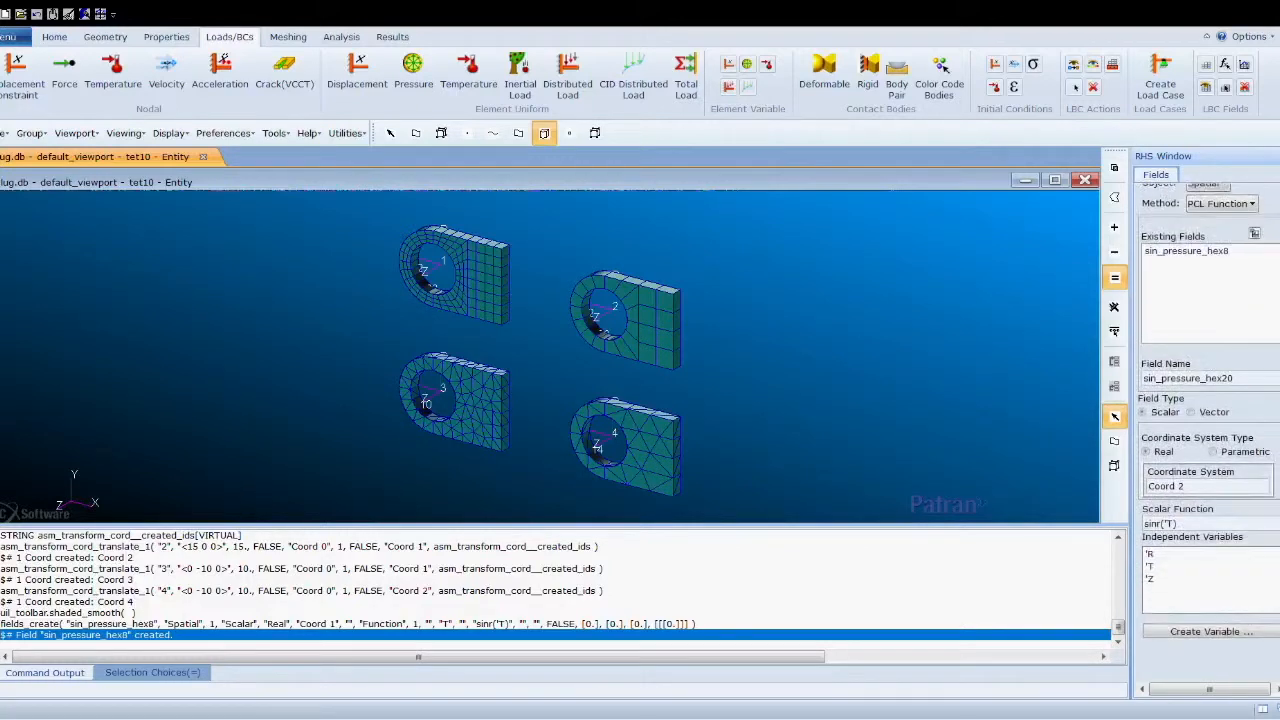
{"action": "scroll", "coordinate": [1208, 400], "scroll_direction": "down", "scroll_amount": 5}
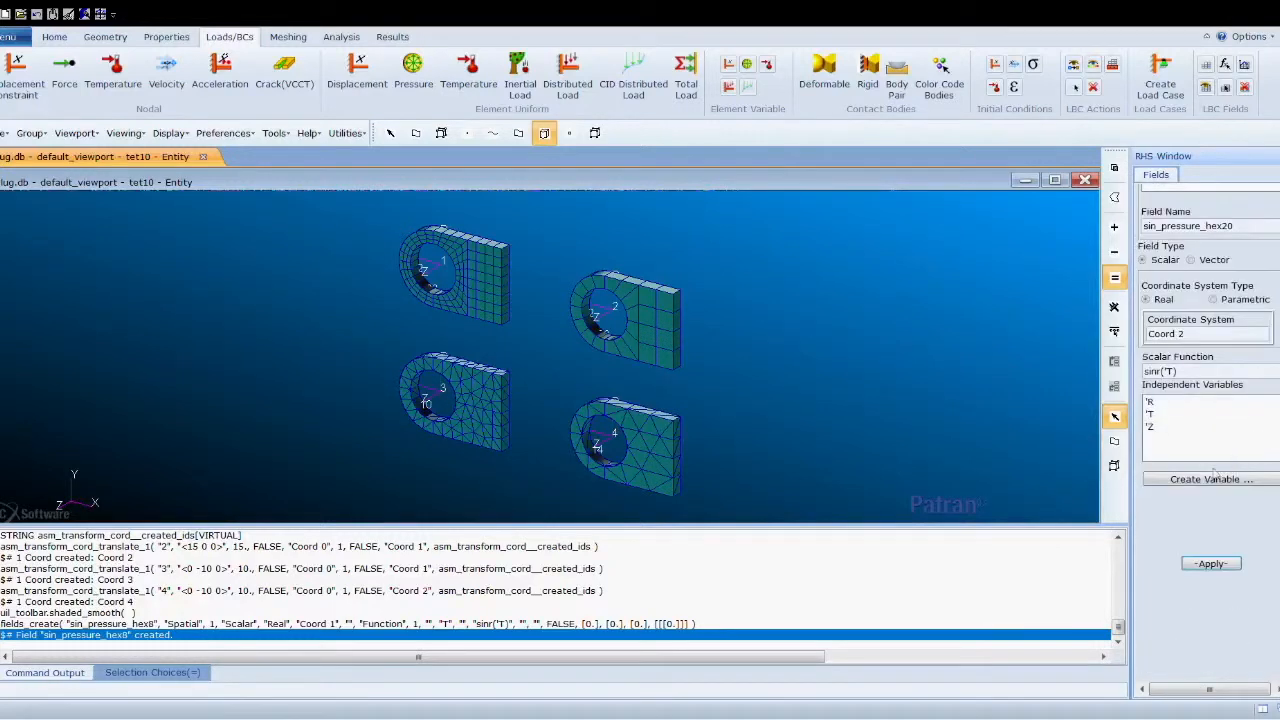
{"action": "left_click", "coordinate": [1209, 565]}
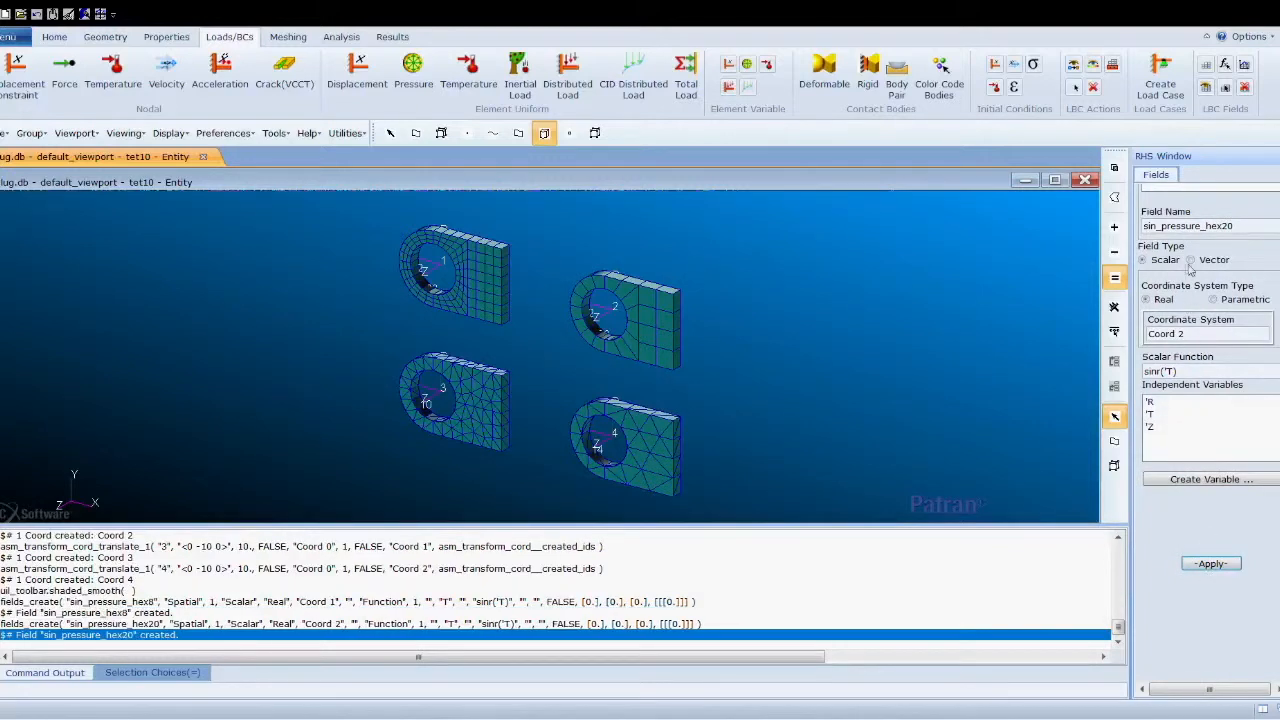
- Create field sin_pressure_tet4 in Coord 3 with the same sinr('T') function
{"action": "left_click", "coordinate": [1197, 342]}
{"action": "key", "text": "BackSpace"}
{"action": "type", "text": "3"}
{"action": "left_click", "coordinate": [1250, 226]}
{"action": "key", "text": "BackSpace"}
{"action": "key", "text": "BackSpace"}
{"action": "key", "text": "BackSpace"}
{"action": "key", "text": "BackSpace"}
{"action": "key", "text": "BackSpace"}
{"action": "type", "text": "tet4"}
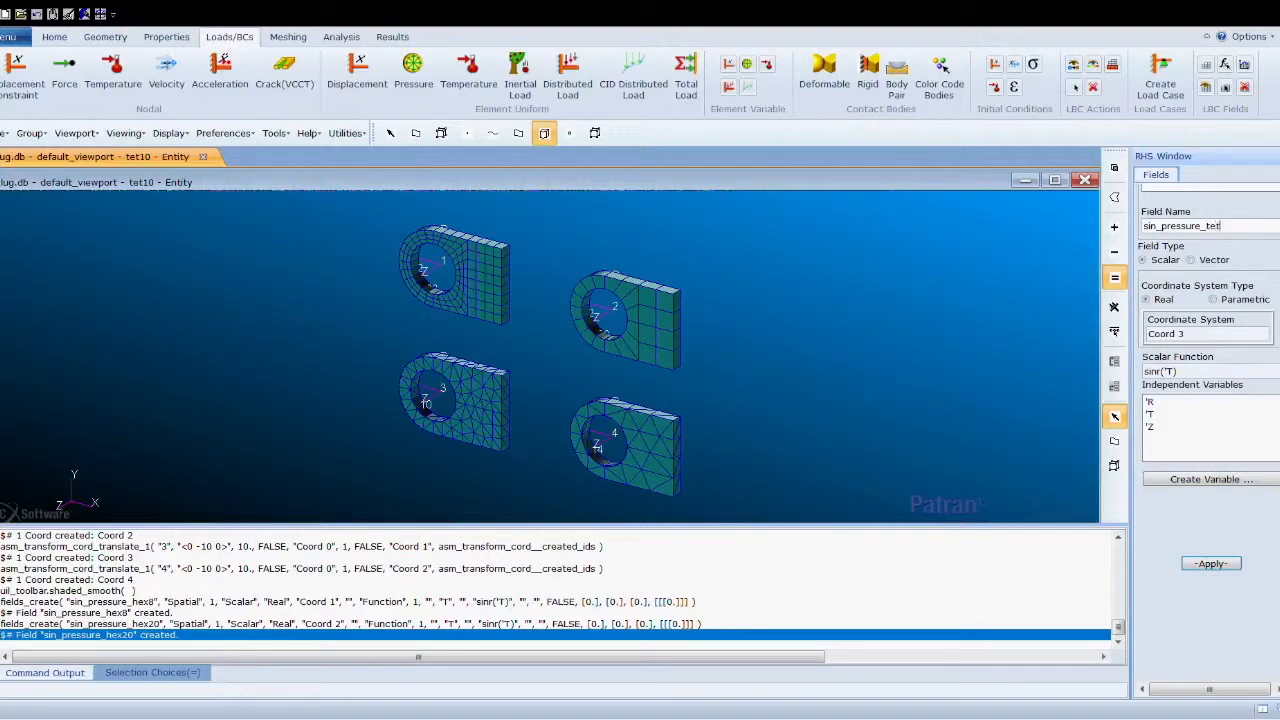
{"action": "left_click", "coordinate": [1210, 564]}
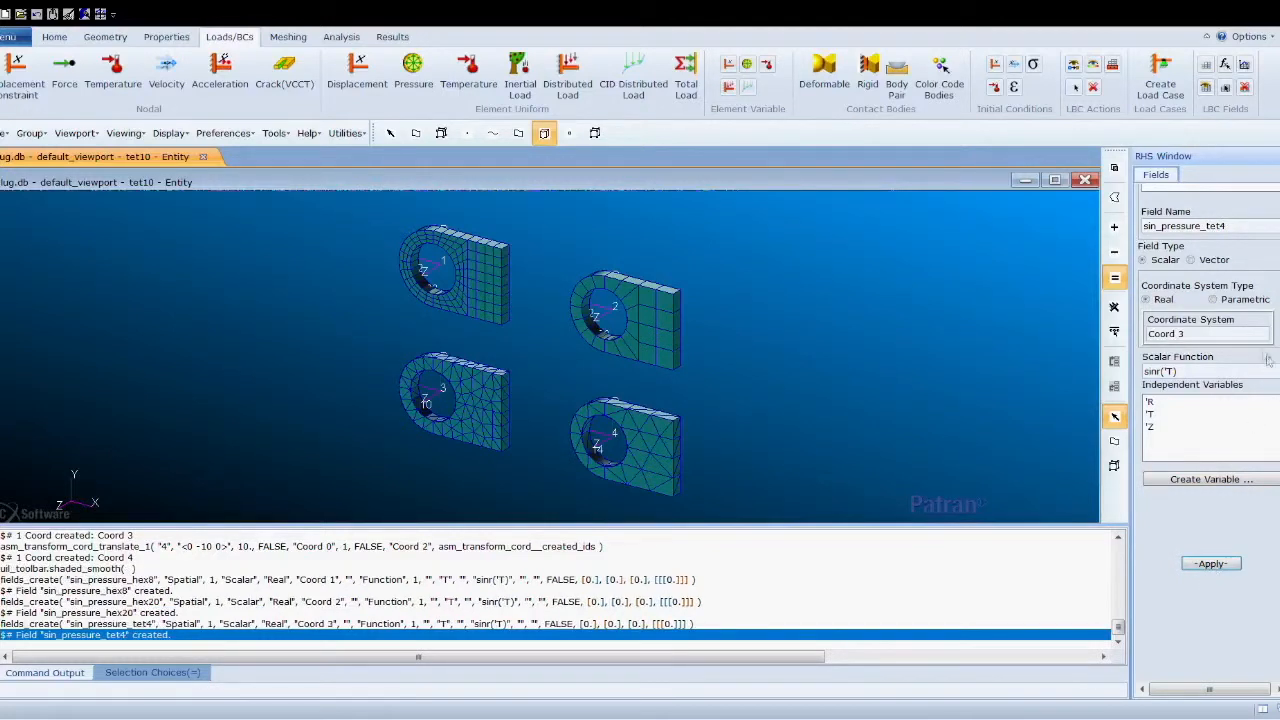
- Create field sin_pressure_tet10 in Coord 4 with the same sinr('T') function
{"action": "key", "text": "BackSpace"}
{"action": "type", "text": "4"}
{"action": "key", "text": "Tab"}
{"action": "left_click", "coordinate": [1235, 228]}
{"action": "key", "text": "BackSpace"}
{"action": "type", "text": "10"}
{"action": "left_click", "coordinate": [1211, 563]}
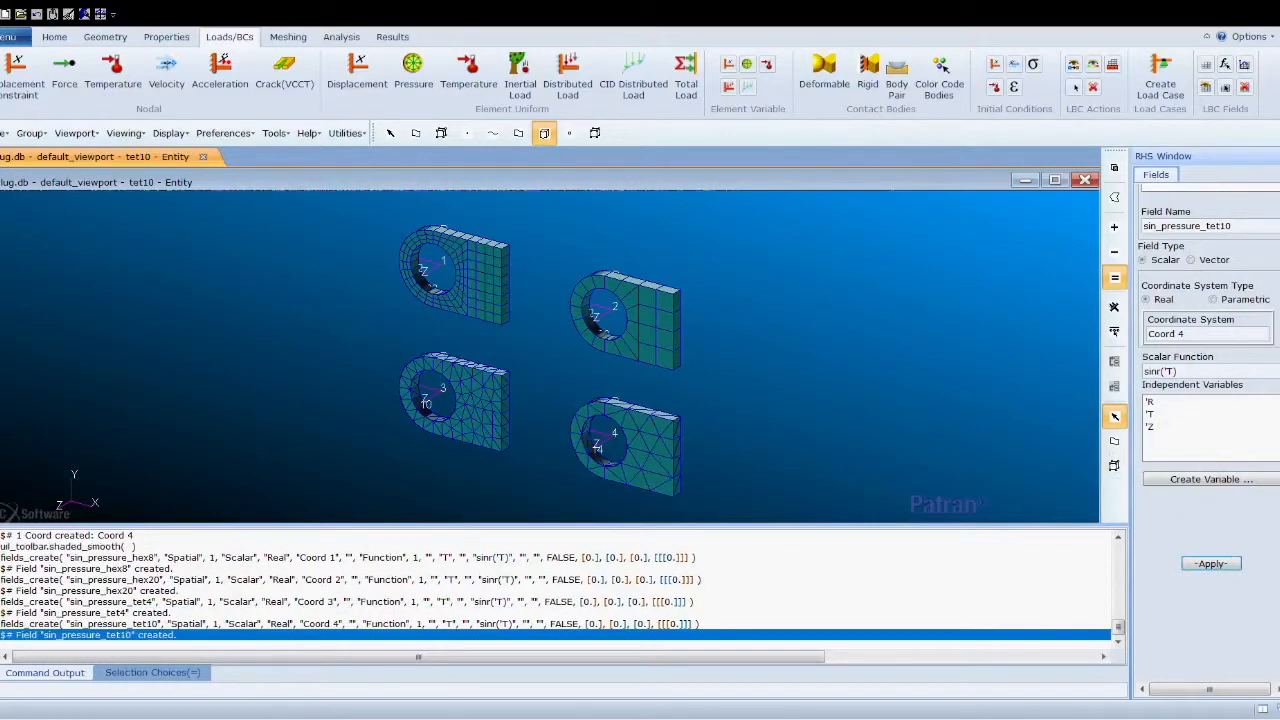
- Start an element-uniform pressure set named hex8 with scale factor 1000 and the sin_pressure_hex8 field as pressure
{"action": "left_click", "coordinate": [412, 70]}
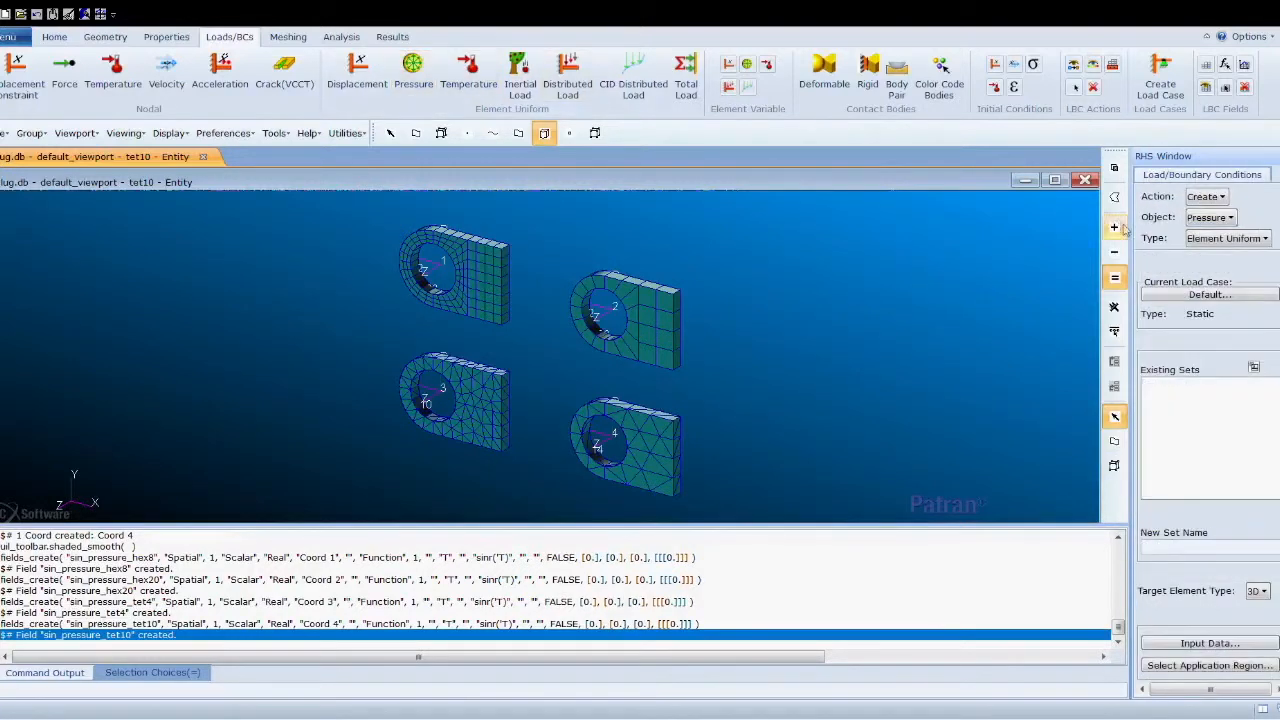
{"action": "left_click", "coordinate": [1171, 550]}
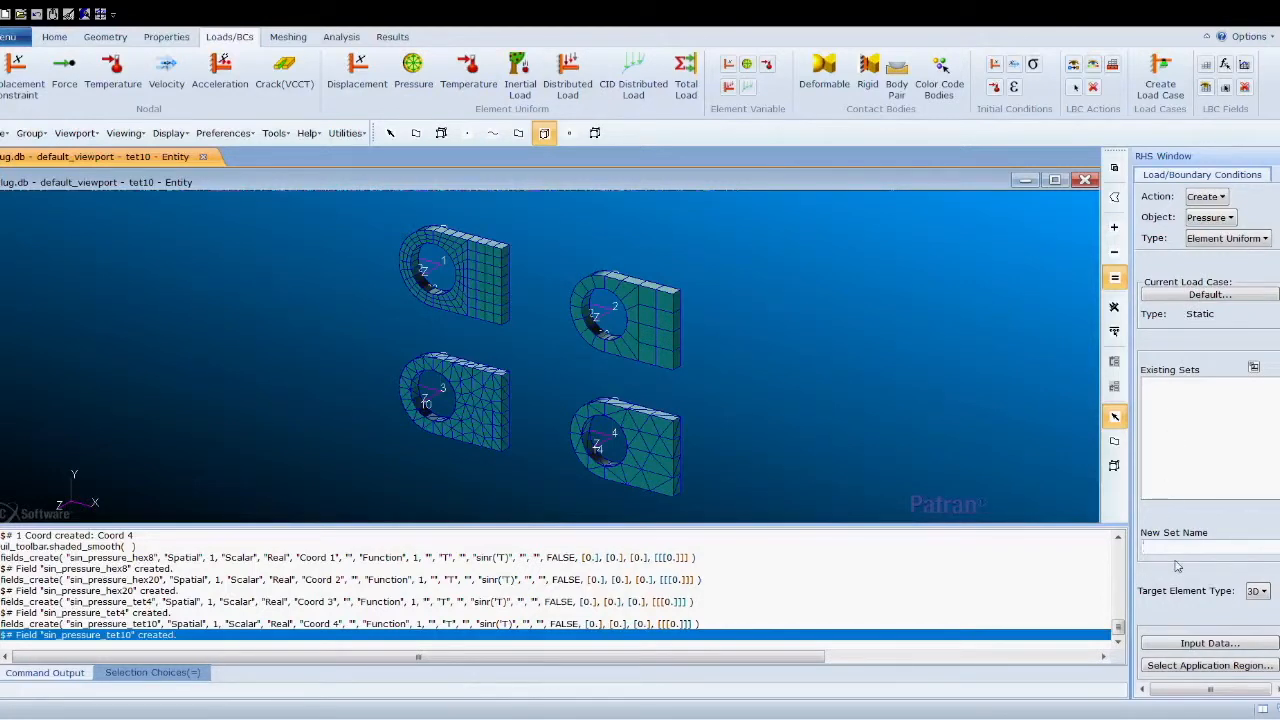
{"action": "type", "text": "hex8"}
{"action": "left_click", "coordinate": [1225, 644]}
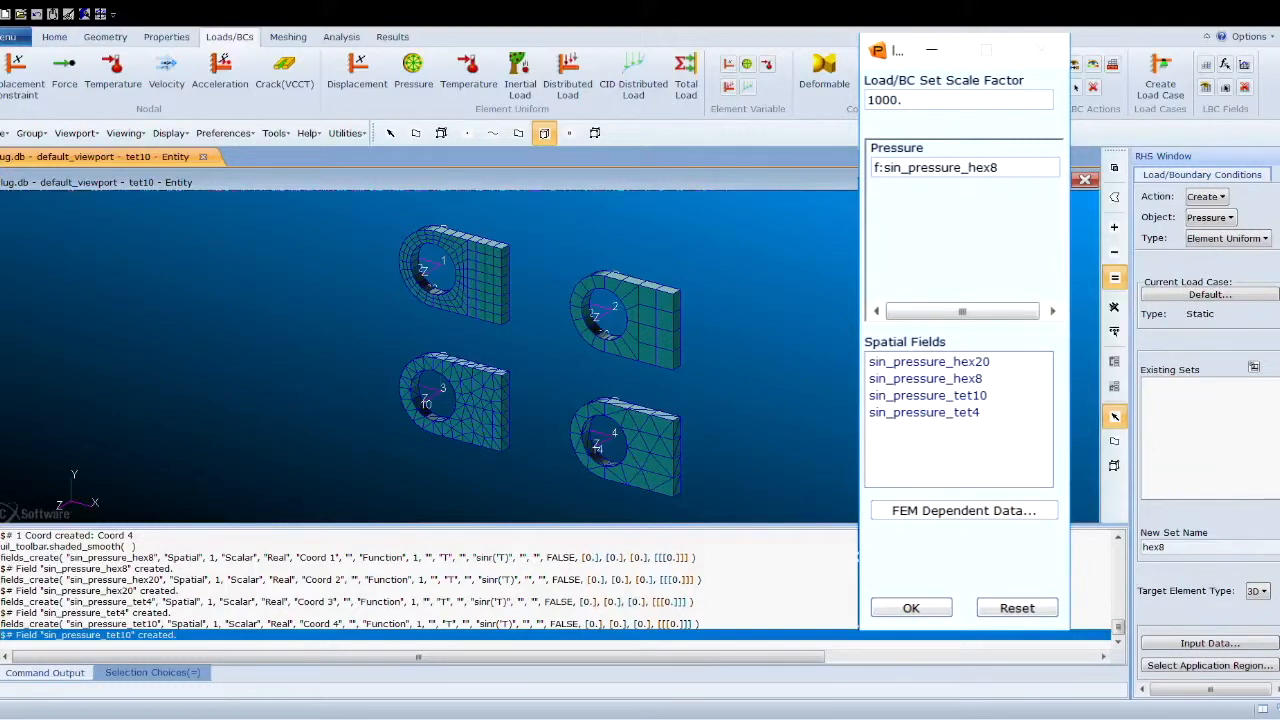
{"action": "left_click", "coordinate": [911, 608]}
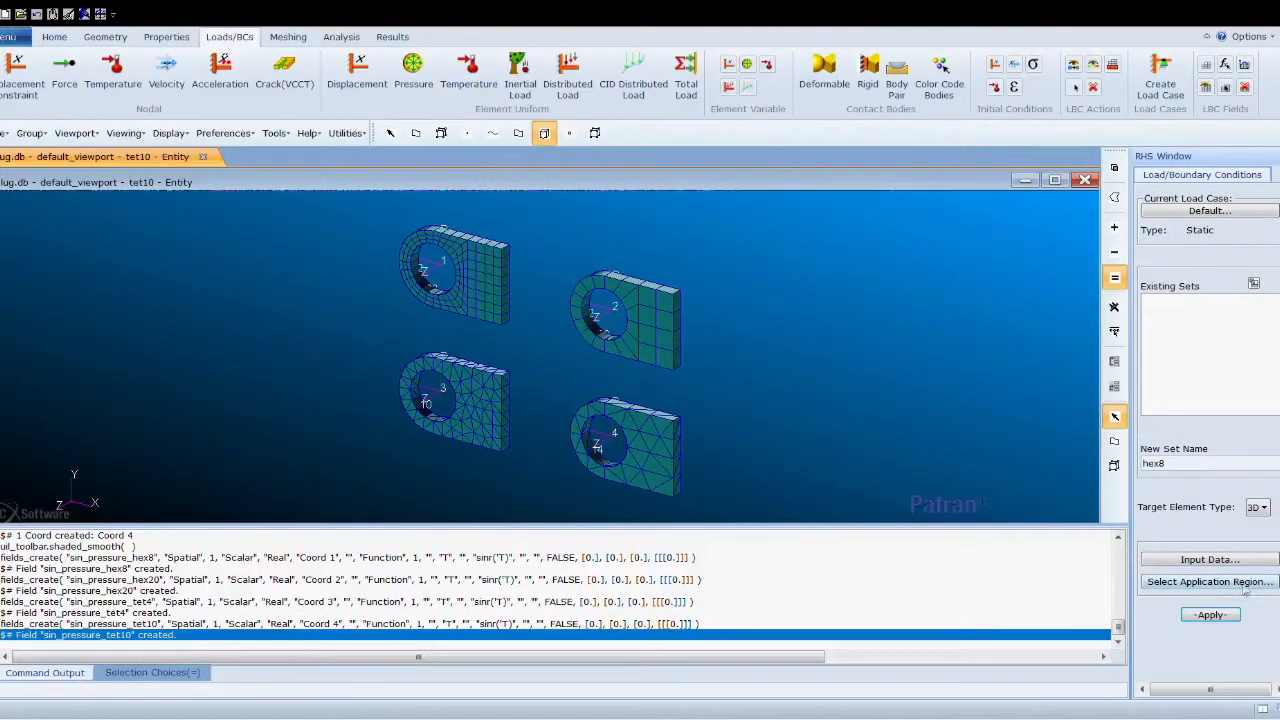
- Post only the hex8 group in the viewport while choosing the application region
{"action": "left_click", "coordinate": [1238, 590]}
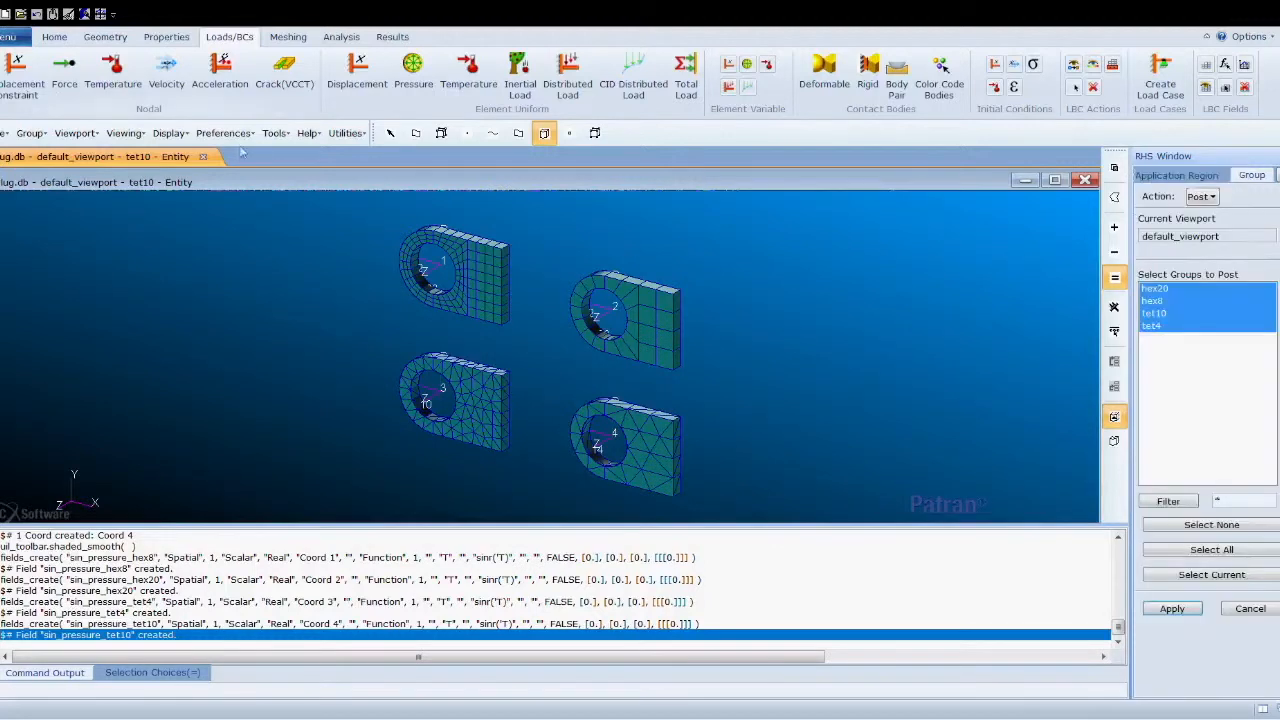
{"action": "left_click", "coordinate": [1156, 301]}
{"action": "left_click", "coordinate": [1172, 608]}
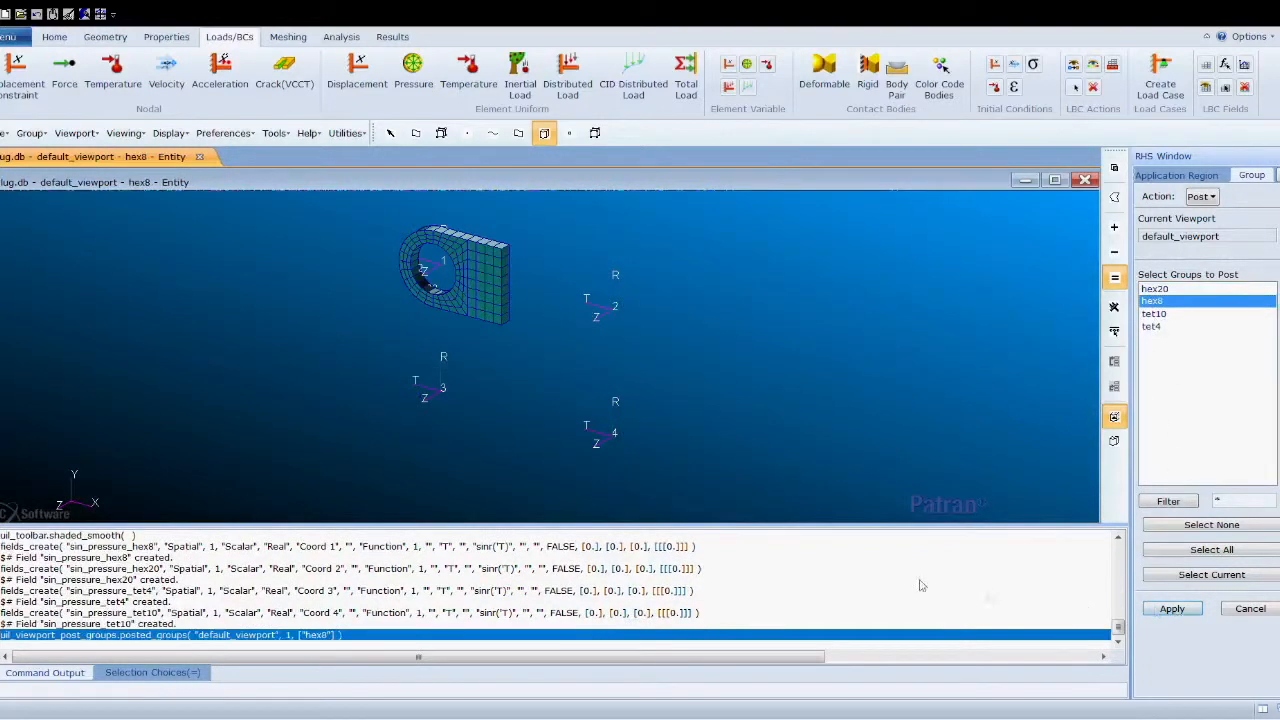
- Add the four inner hole solid faces of the hex8 lug as the application region and apply the hex8 pressure set
{"action": "left_click", "coordinate": [1168, 178]}
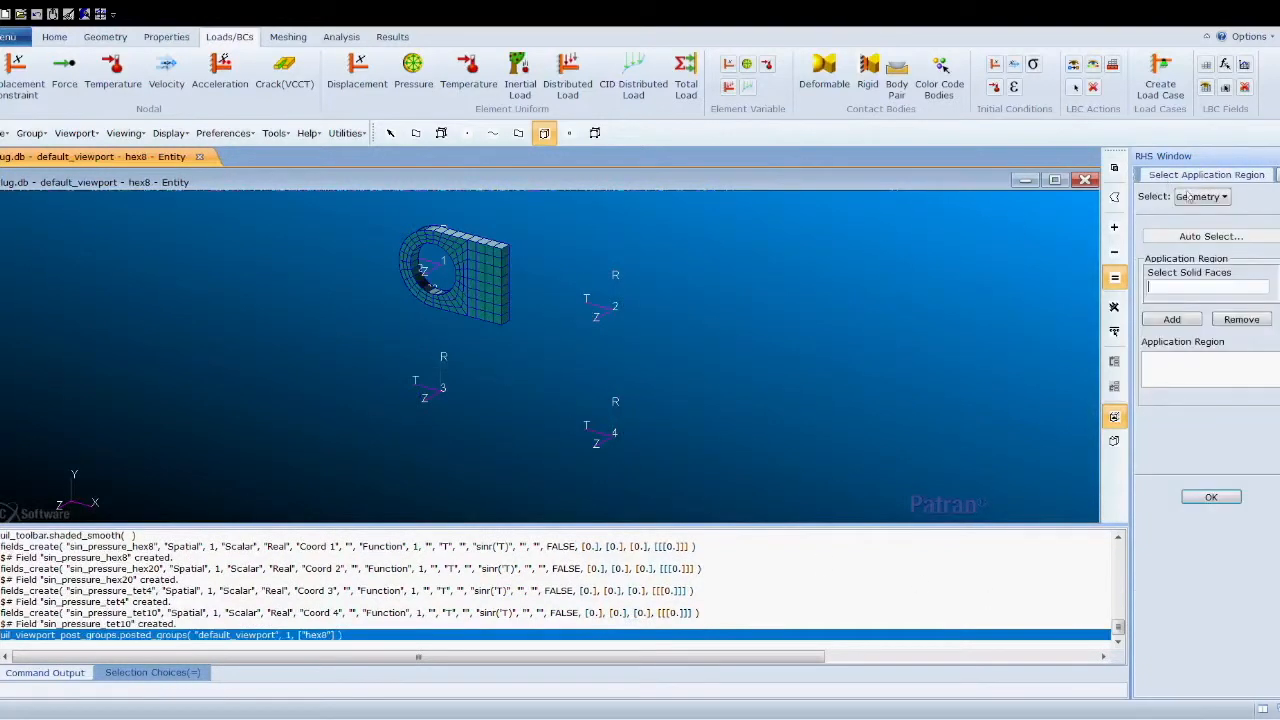
{"action": "left_click", "coordinate": [1193, 298]}
{"action": "scroll", "coordinate": [477, 255], "scroll_direction": "up", "scroll_amount": 4}
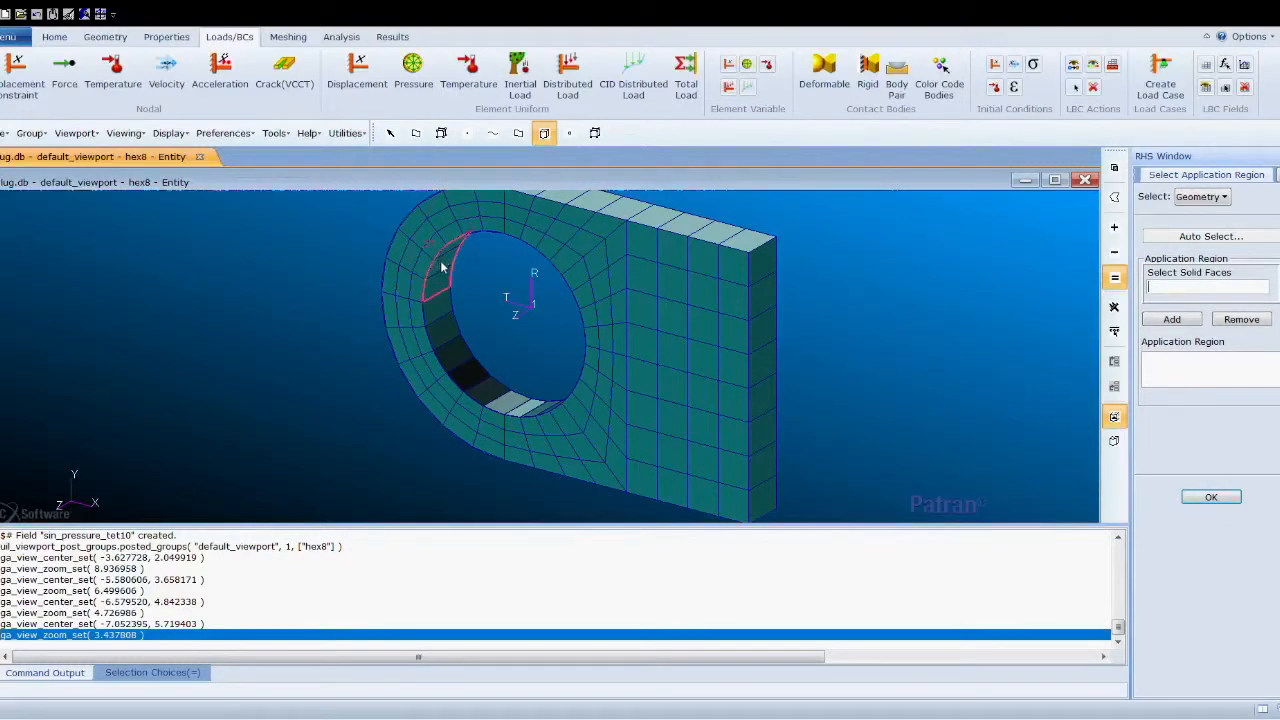
{"action": "middle_click_drag", "start_coordinate": [505, 293], "coordinate": [492, 287]}
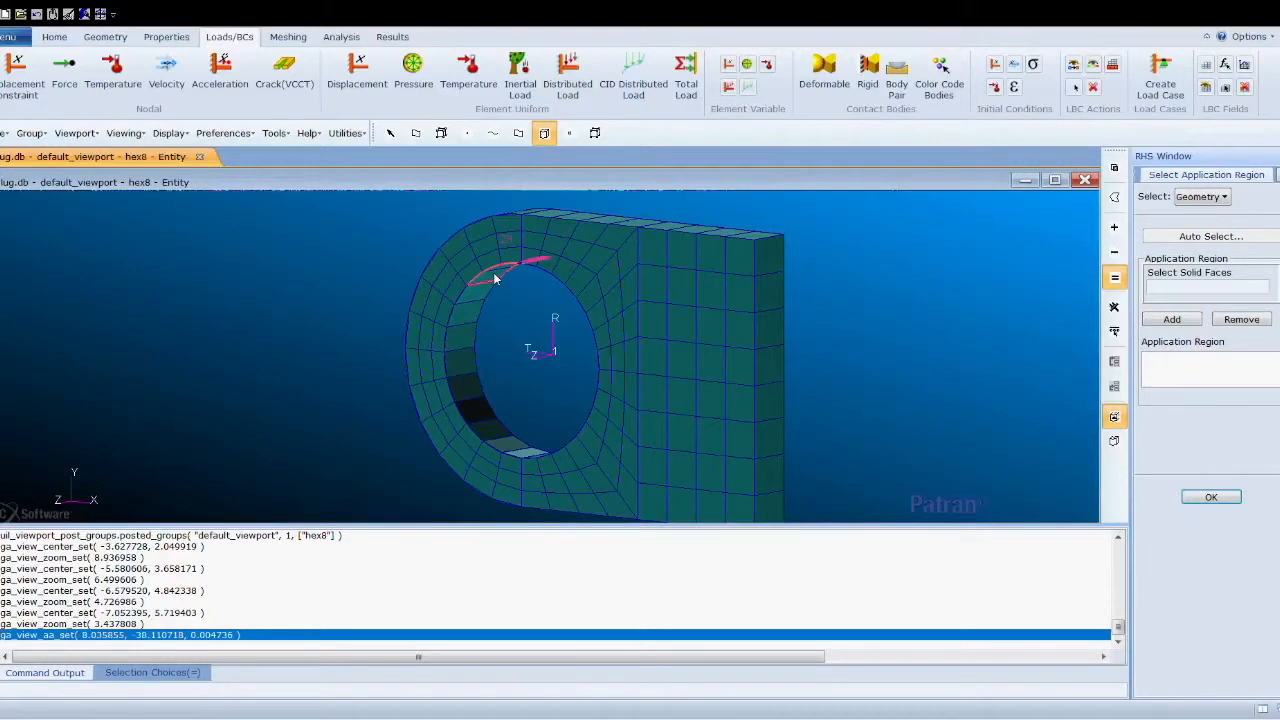
{"action": "left_click", "coordinate": [494, 279]}
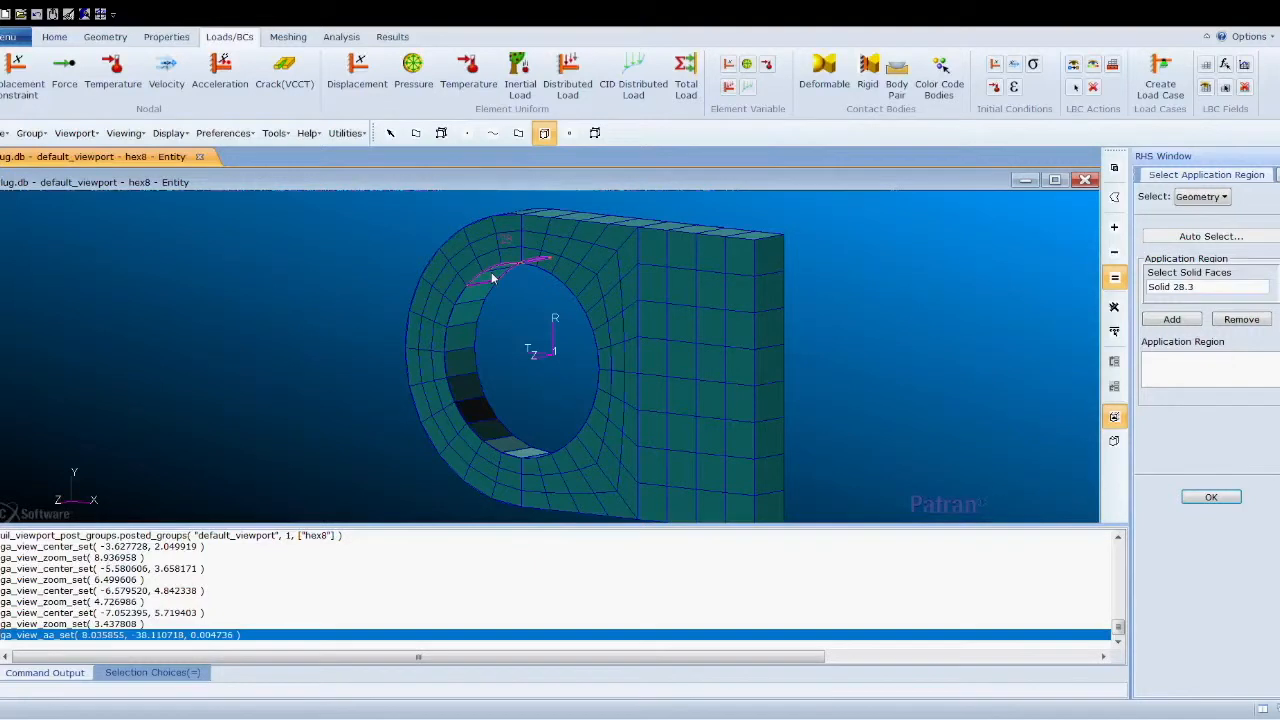
{"action": "left_click", "coordinate": [465, 318]}
{"action": "left_click", "coordinate": [475, 392]}
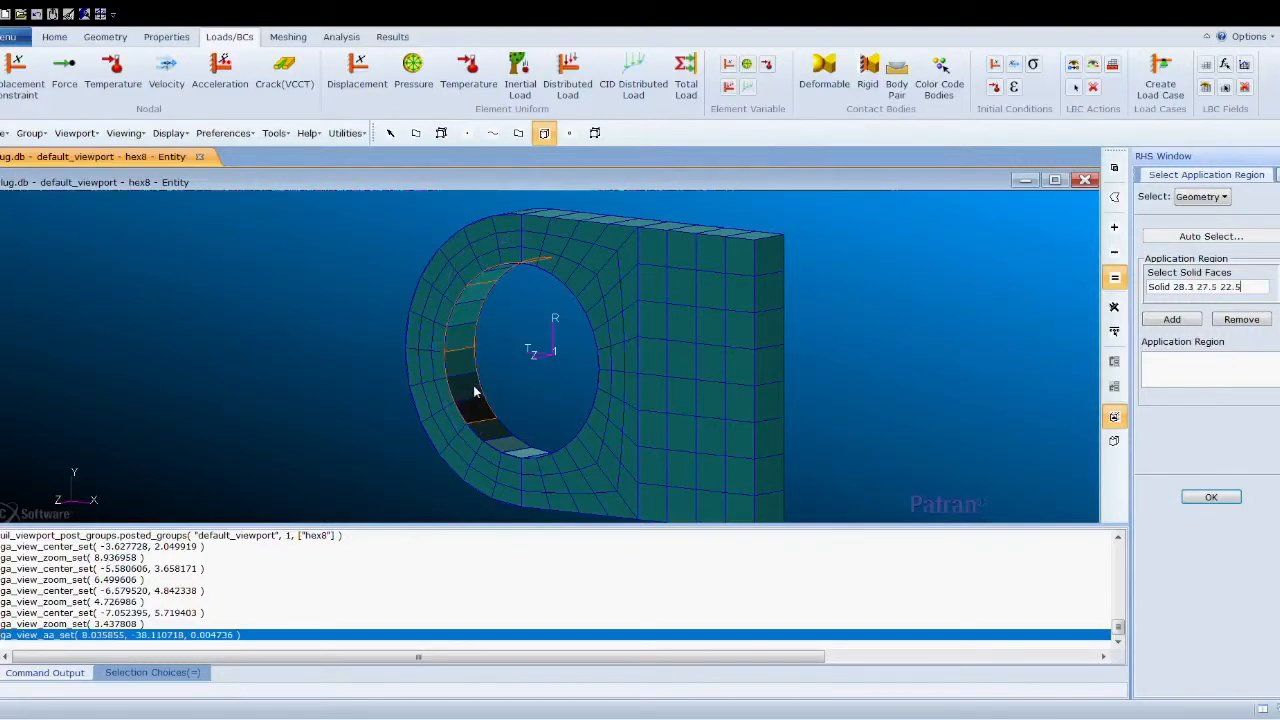
{"action": "left_click", "coordinate": [503, 441]}
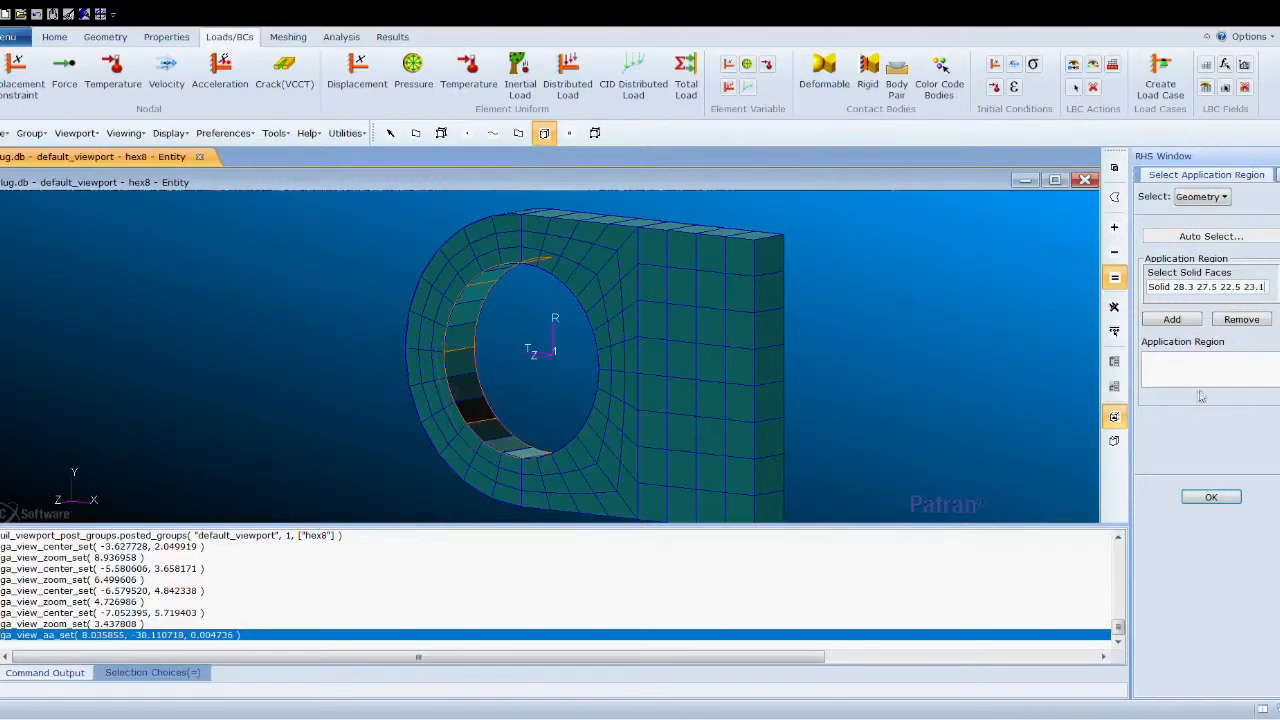
{"action": "left_click", "coordinate": [1188, 321]}
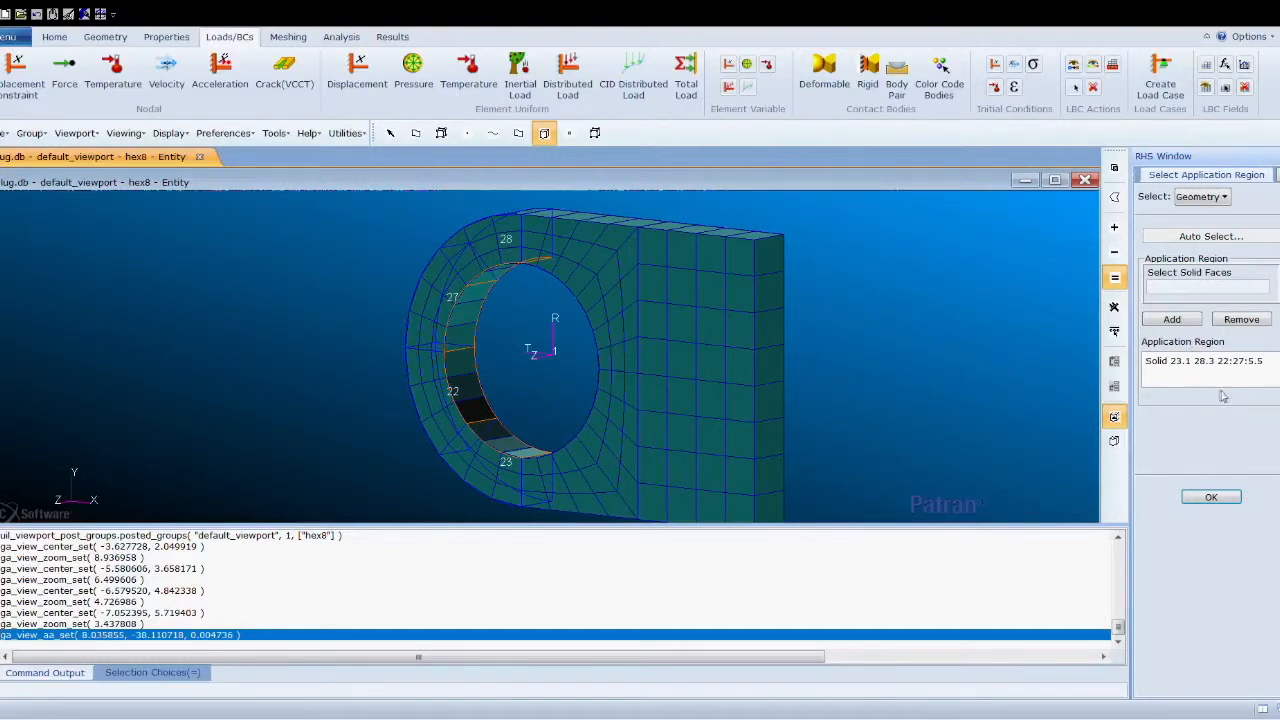
{"action": "left_click", "coordinate": [1216, 497]}
{"action": "left_click", "coordinate": [1213, 615]}
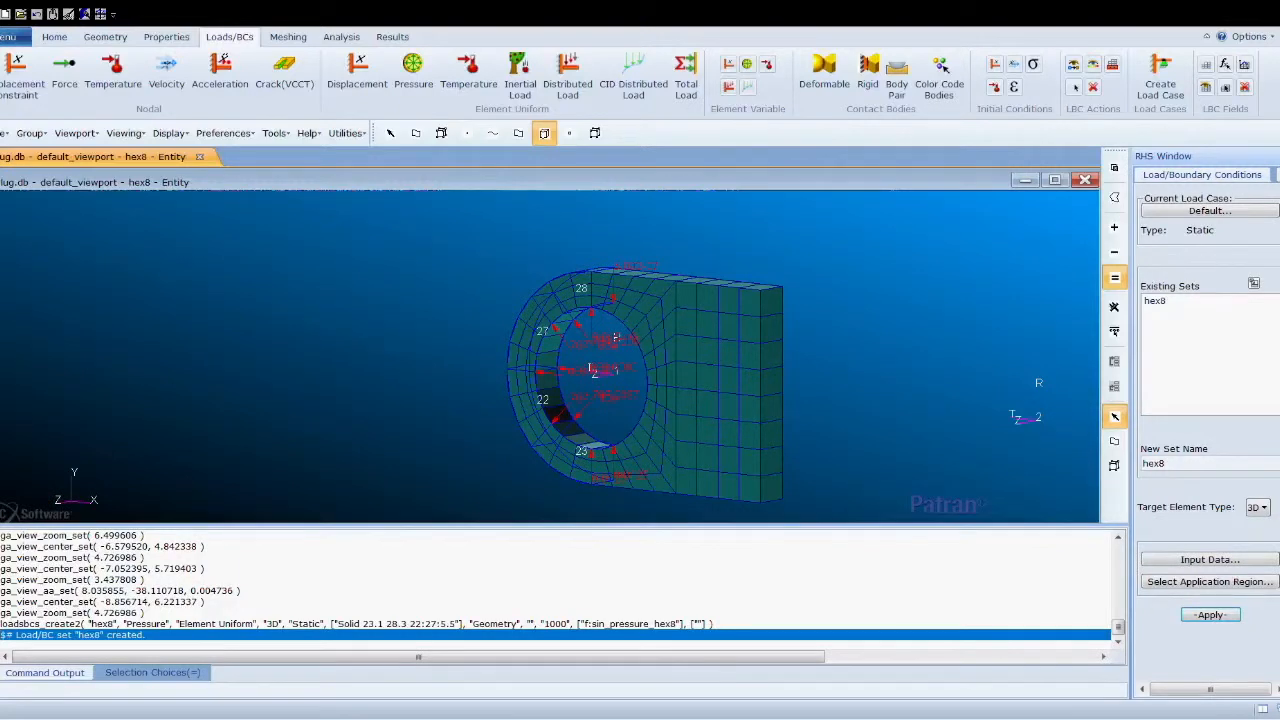
- For a new pressure set named hex20, post only the hex20 group in the viewport
{"action": "scroll", "coordinate": [1276, 330], "scroll_direction": "up", "scroll_amount": 2}
{"action": "scroll", "coordinate": [1206, 460], "scroll_direction": "down", "scroll_amount": 2}
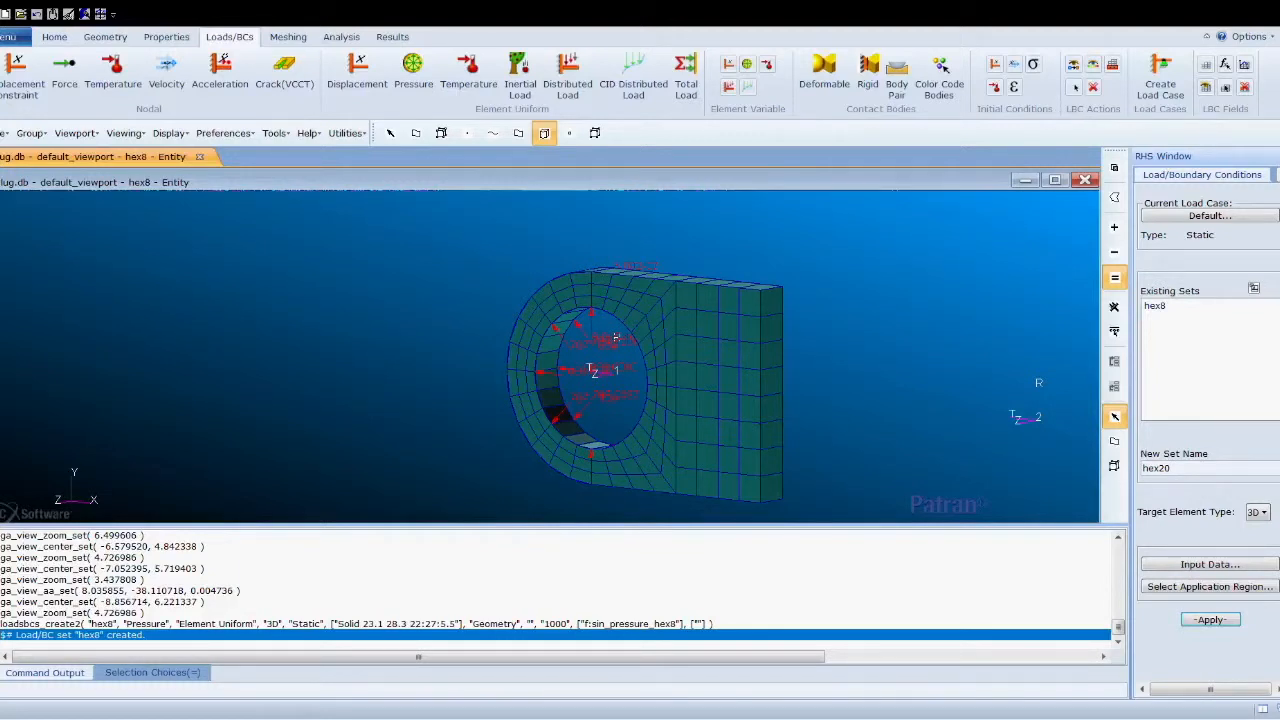
{"action": "left_click", "coordinate": [1197, 588]}
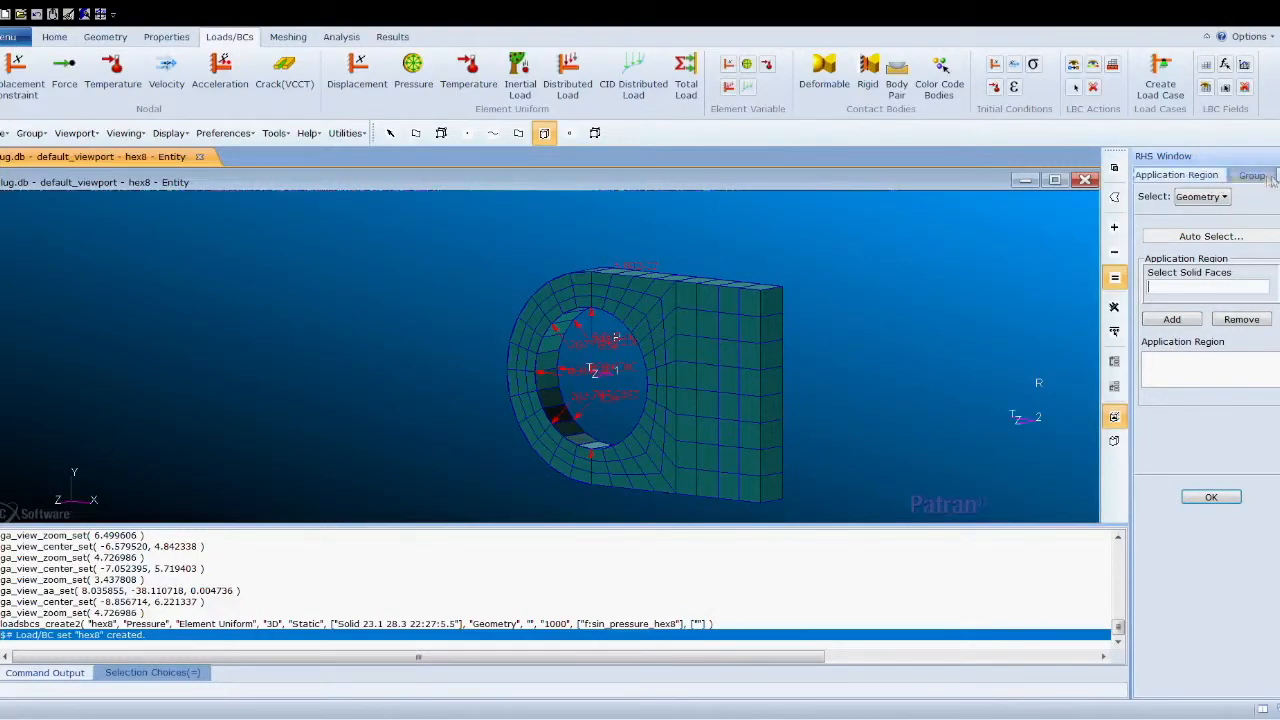
{"action": "left_click", "coordinate": [1252, 176]}
{"action": "left_click", "coordinate": [1188, 289]}
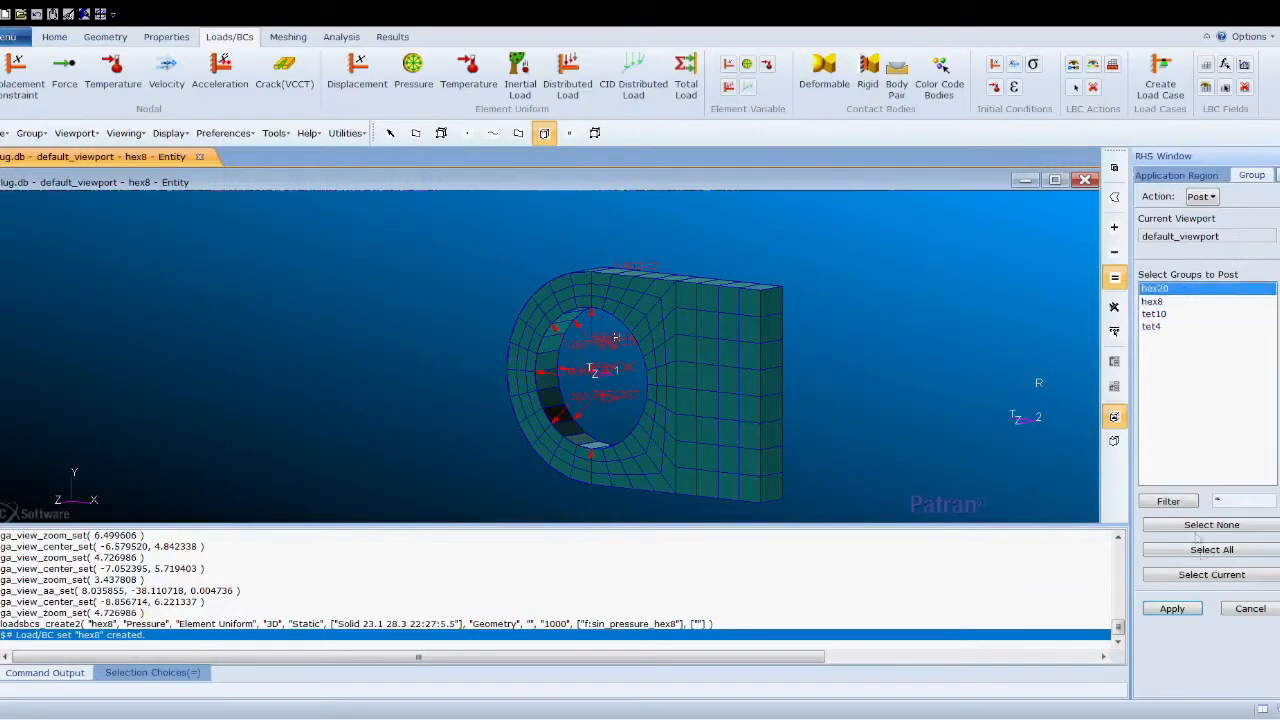
{"action": "left_click", "coordinate": [1172, 609]}
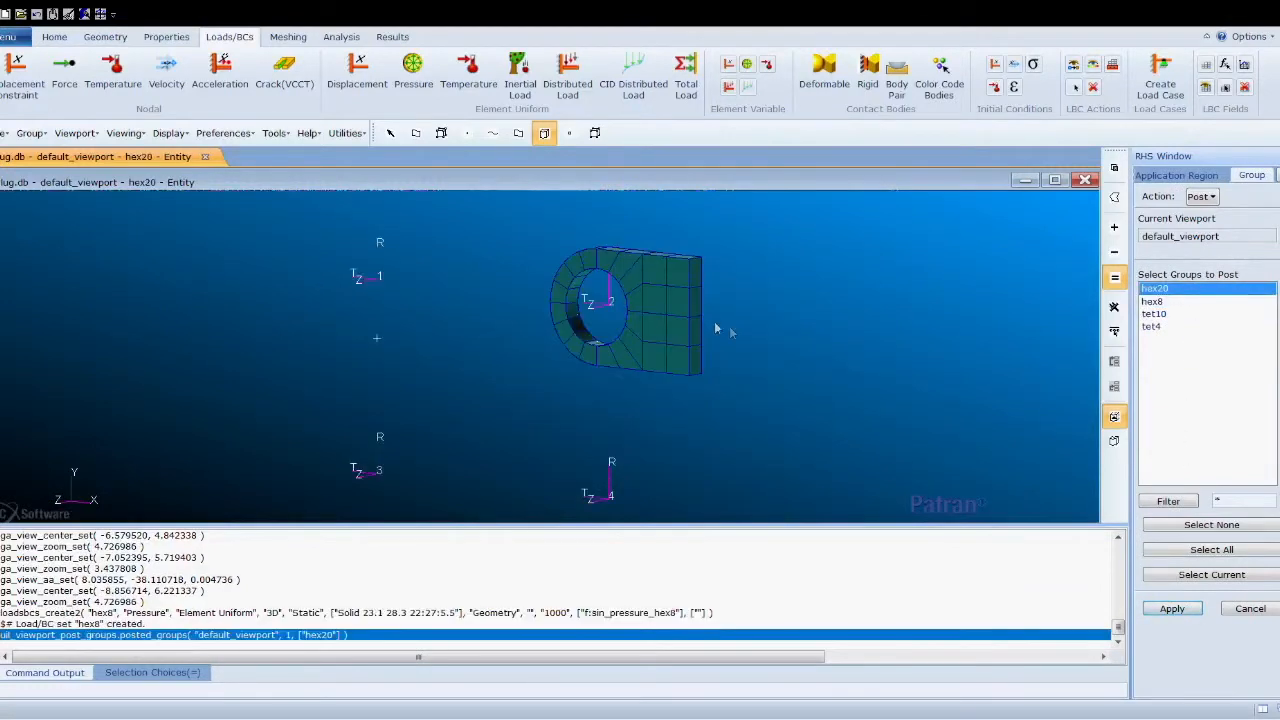
- Add the four inner hole solid faces of the hex20 lug as the pressure application region
{"action": "scroll", "coordinate": [714, 321], "scroll_direction": "up", "scroll_amount": 3}
{"action": "scroll", "coordinate": [600, 290], "scroll_direction": "down", "scroll_amount": 1}
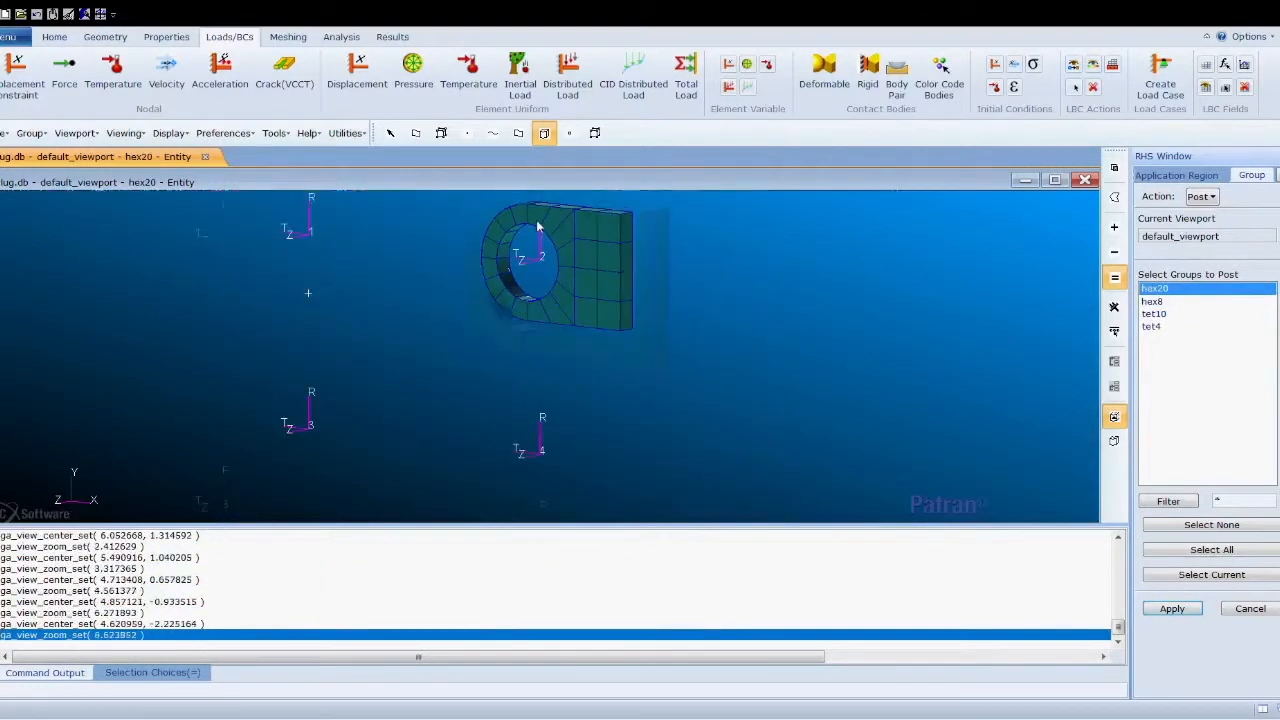
{"action": "scroll", "coordinate": [553, 232], "scroll_direction": "up", "scroll_amount": 2}
{"action": "scroll", "coordinate": [557, 238], "scroll_direction": "down", "scroll_amount": 2}
{"action": "scroll", "coordinate": [557, 238], "scroll_direction": "up", "scroll_amount": 2}
{"action": "mouse_move", "coordinate": [366, 274]}
{"action": "middle_mouse_down"}
{"action": "mouse_move", "coordinate": [338, 267]}
{"action": "mouse_move", "coordinate": [338, 249]}
{"action": "mouse_move", "coordinate": [334, 265]}
{"action": "middle_mouse_up"}
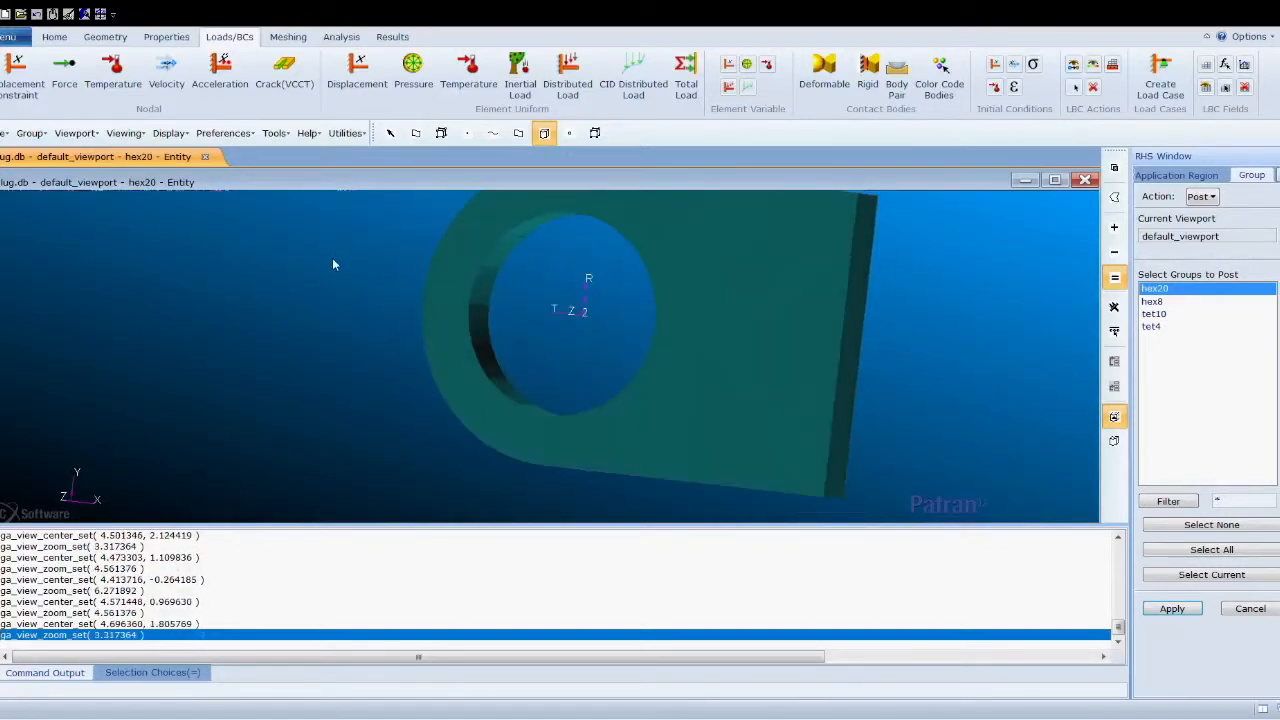
{"action": "left_click", "coordinate": [1176, 175]}
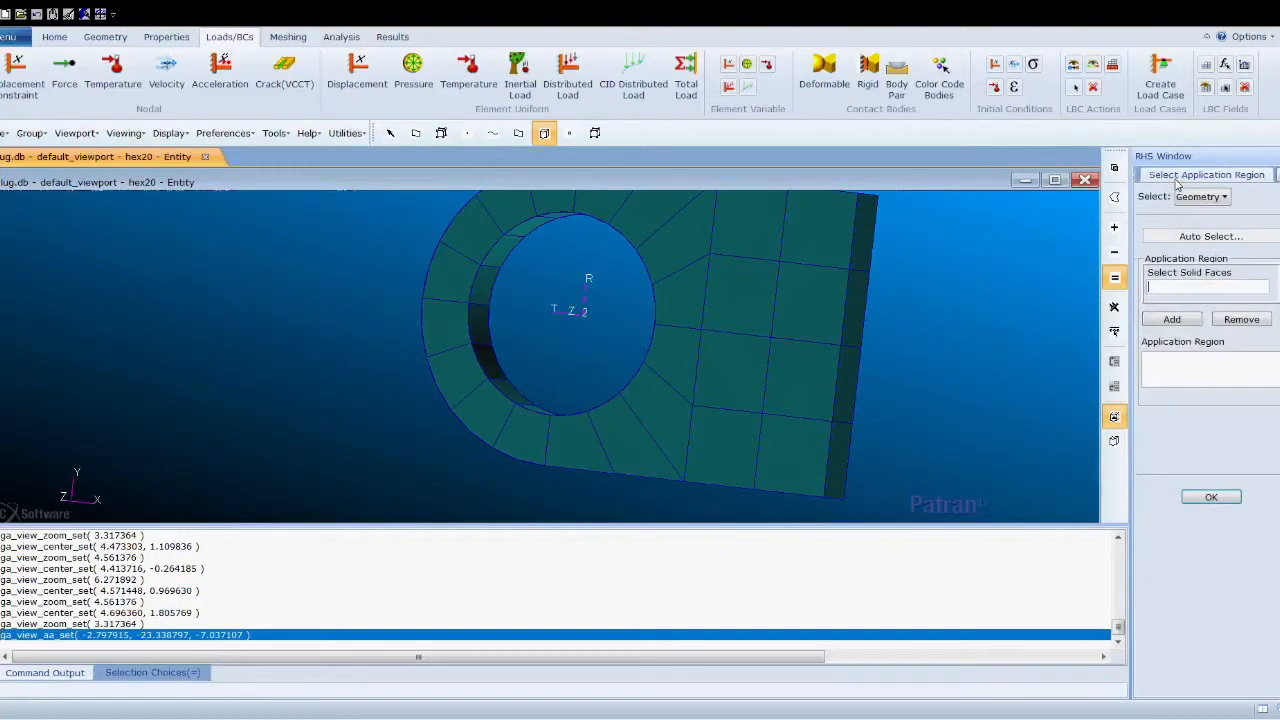
{"action": "left_click", "coordinate": [559, 217]}
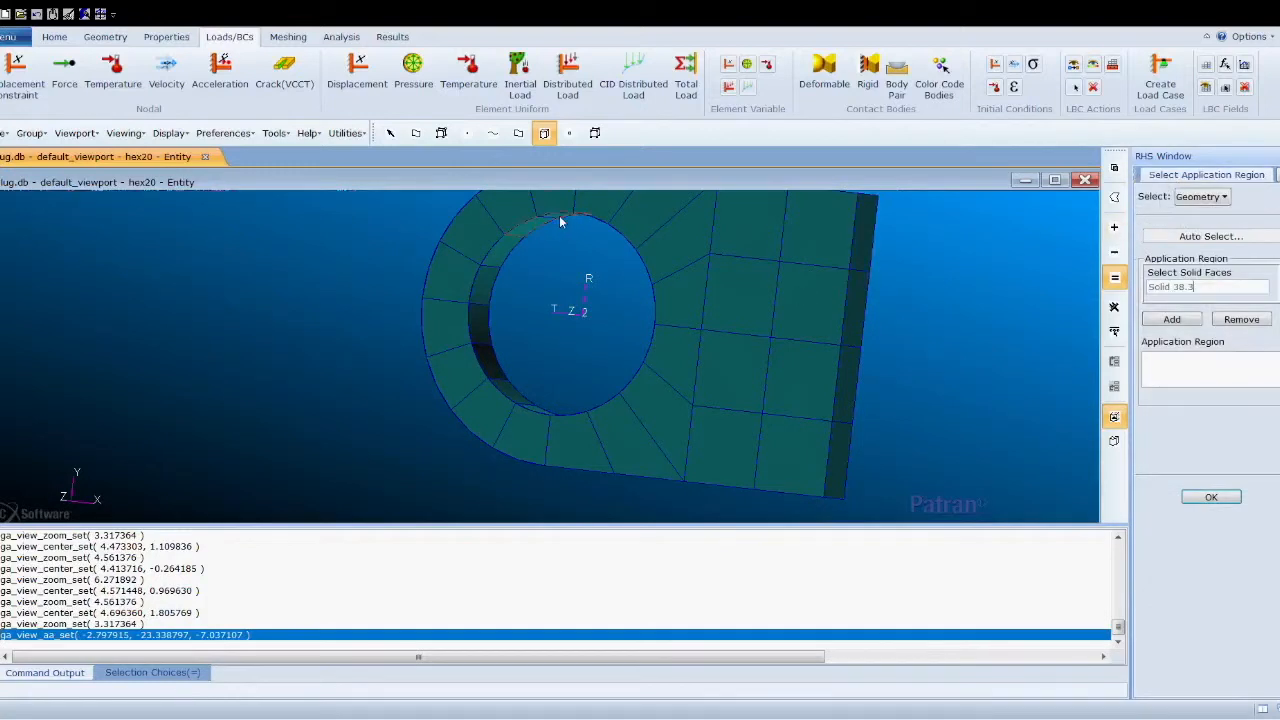
{"action": "left_click", "coordinate": [507, 248]}
{"action": "left_click", "coordinate": [480, 345]}
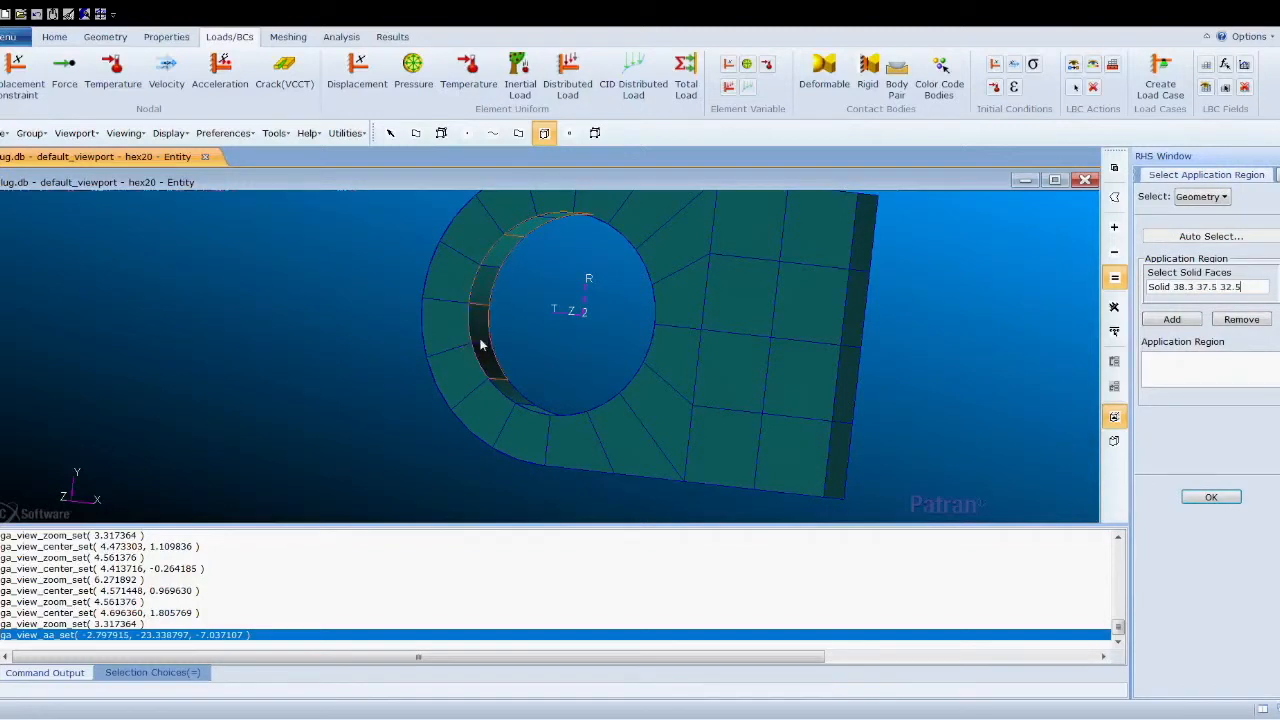
{"action": "left_click", "coordinate": [507, 397]}
{"action": "middle_click_drag", "start_coordinate": [534, 355], "coordinate": [527, 365]}
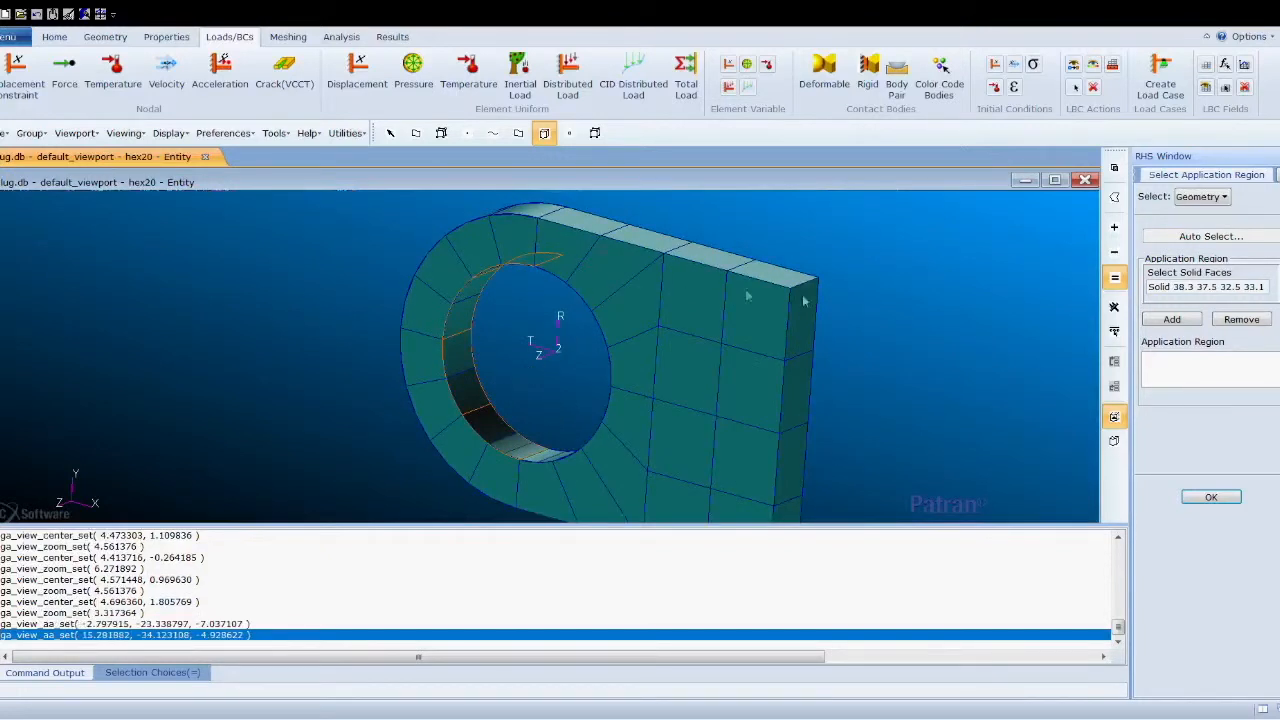
{"action": "left_click", "coordinate": [1171, 319]}
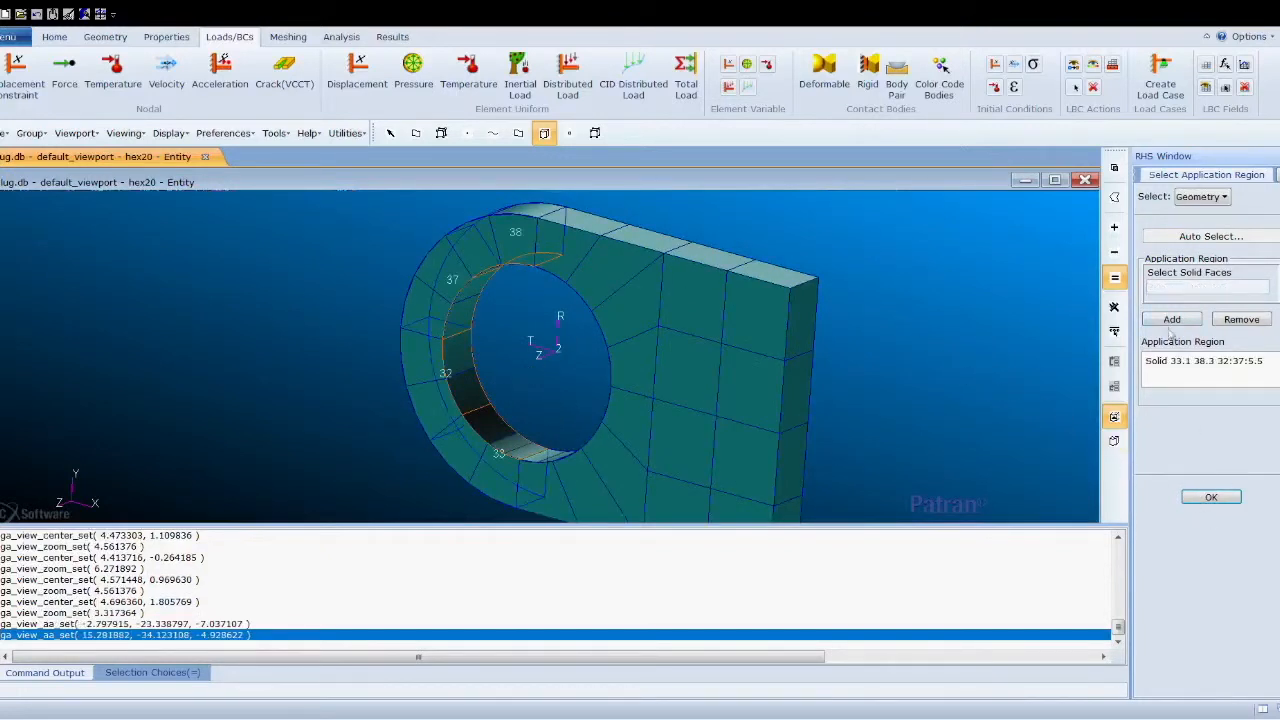
- Confirm the region and apply to create the hex20 pressure set
{"action": "left_click", "coordinate": [1211, 497]}
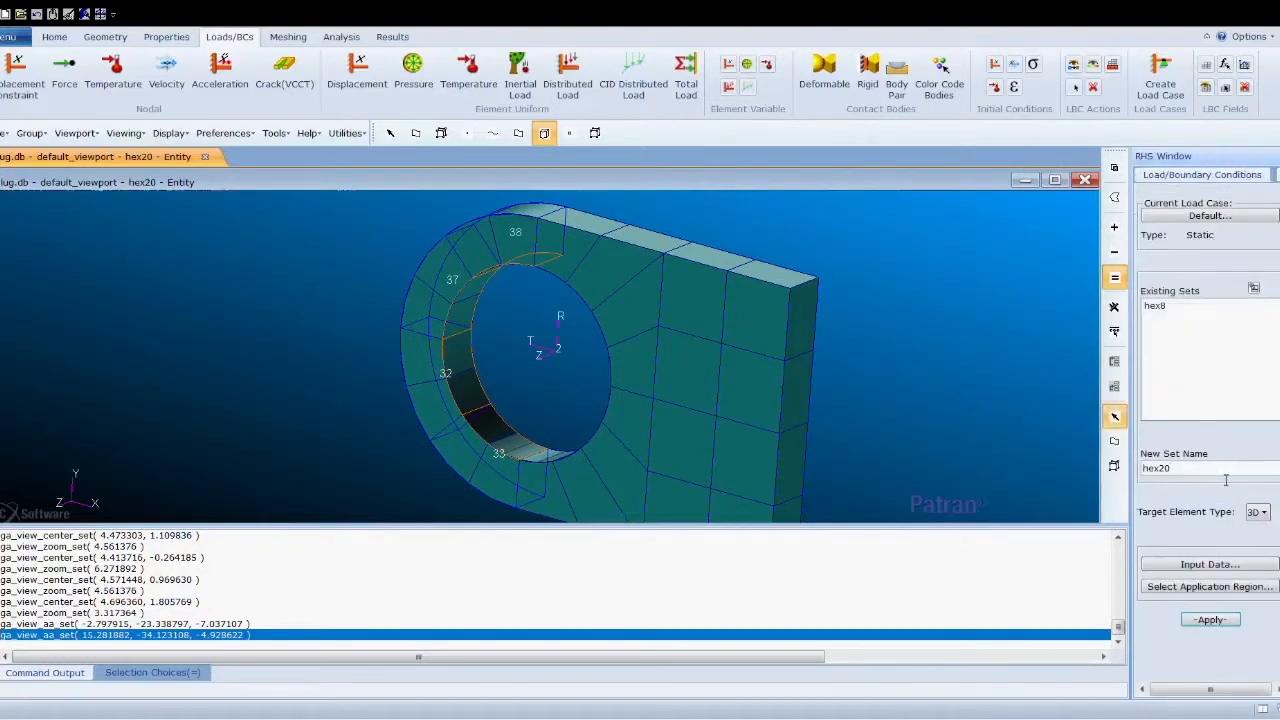
{"action": "scroll", "coordinate": [1255, 451], "scroll_direction": "up", "scroll_amount": 2}
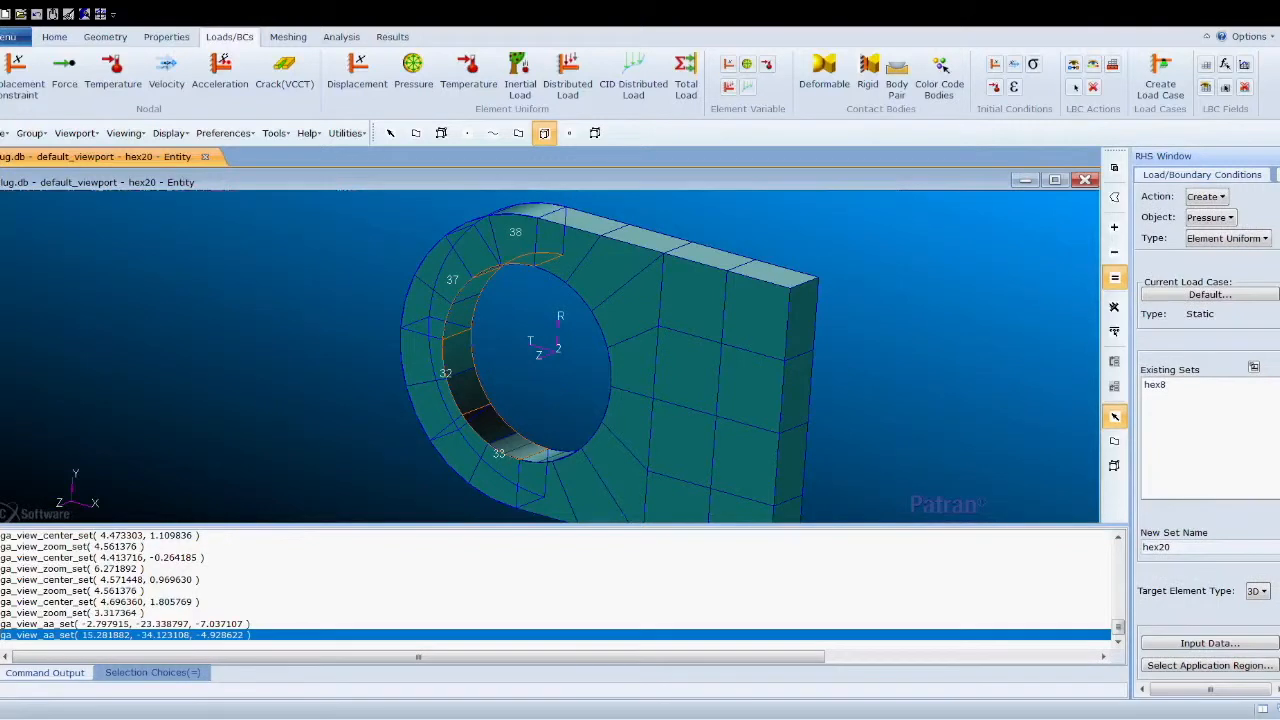
{"action": "scroll", "coordinate": [1215, 450], "scroll_direction": "down", "scroll_amount": 4}
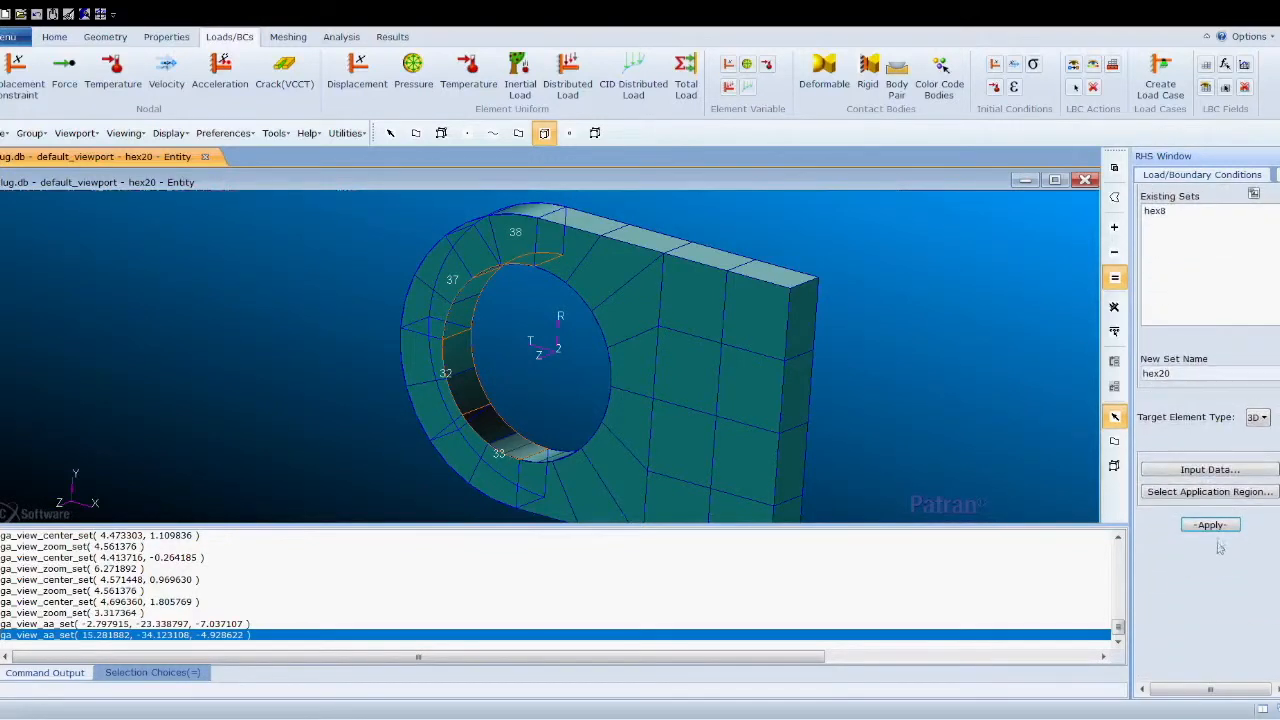
{"action": "left_click", "coordinate": [1211, 525]}
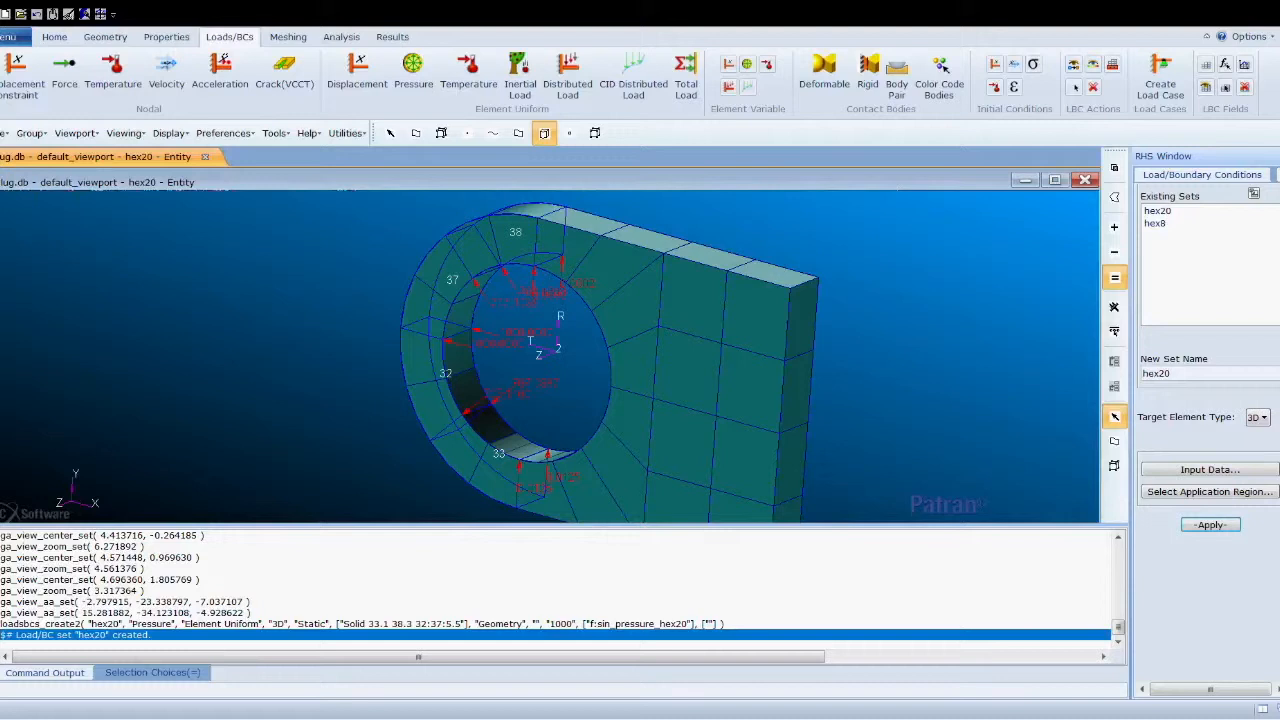
- Name a new pressure set tet4 and post only the tet4 group in the viewport
{"action": "double_click", "coordinate": [1203, 375]}
{"action": "type", "text": "tet4"}
{"action": "left_click", "coordinate": [1196, 479]}
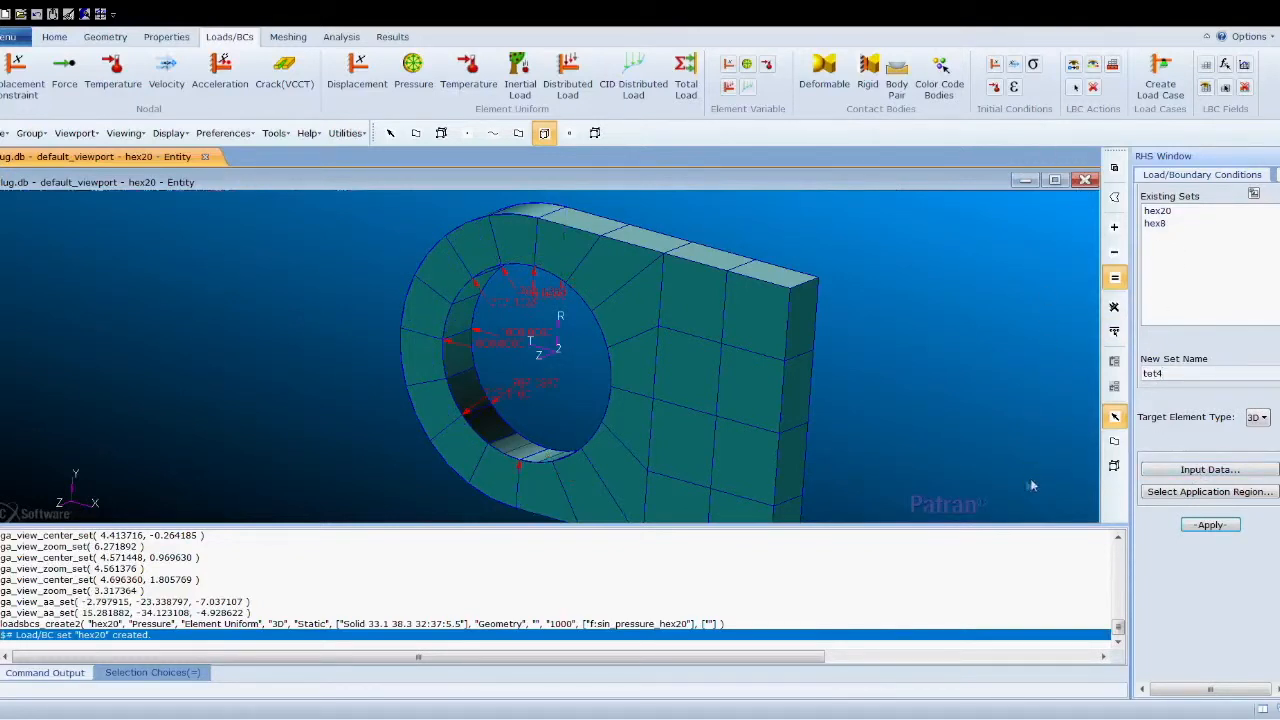
{"action": "left_click", "coordinate": [1207, 494]}
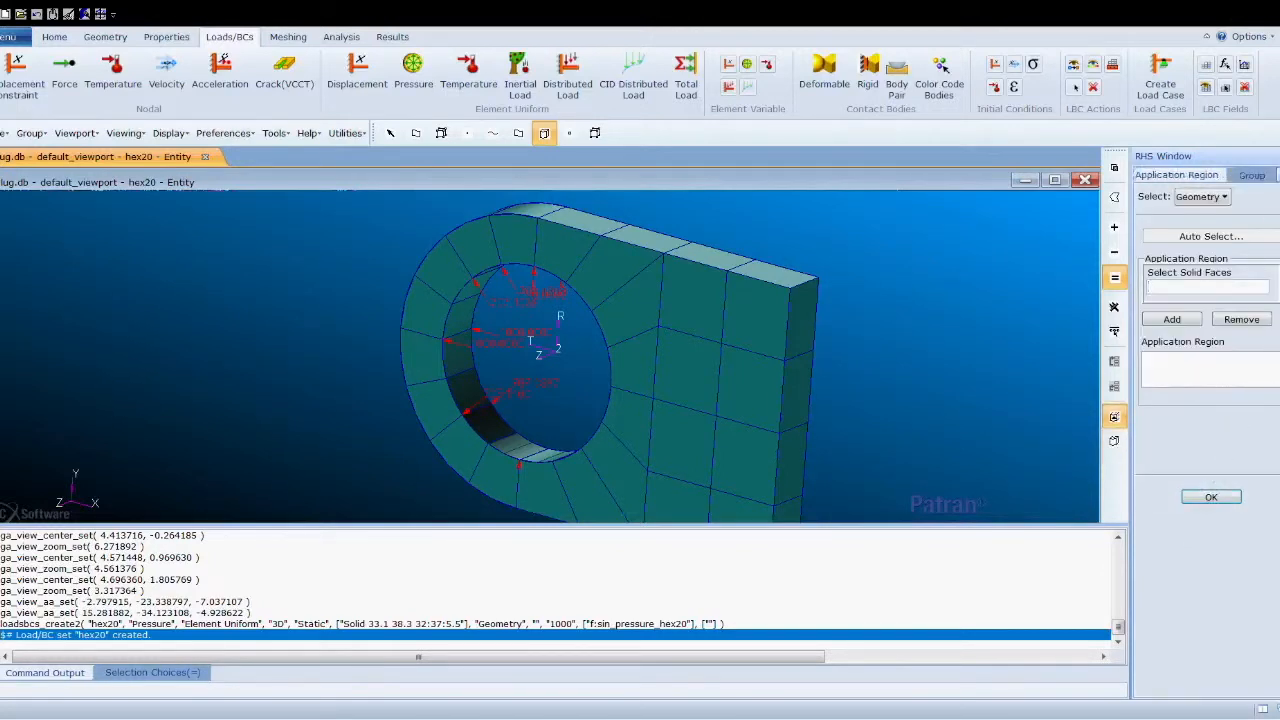
{"action": "left_click", "coordinate": [1252, 175]}
{"action": "left_click", "coordinate": [1180, 327]}
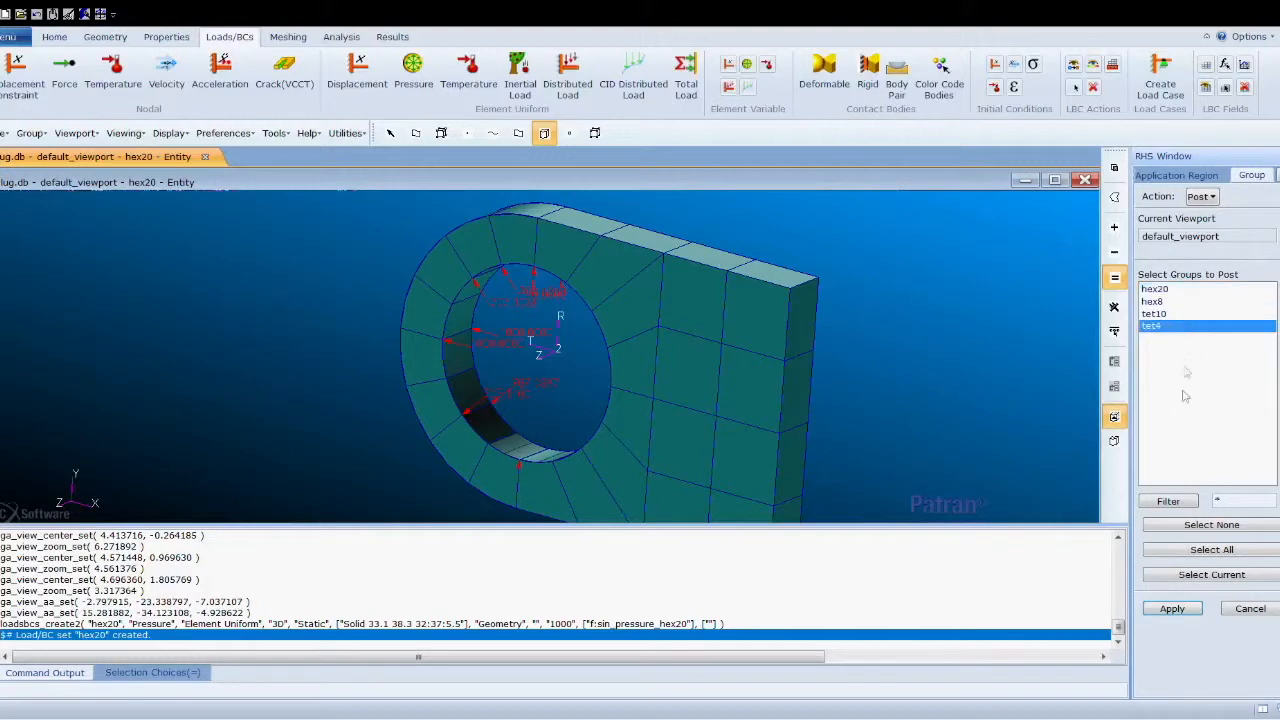
{"action": "left_click", "coordinate": [1172, 609]}
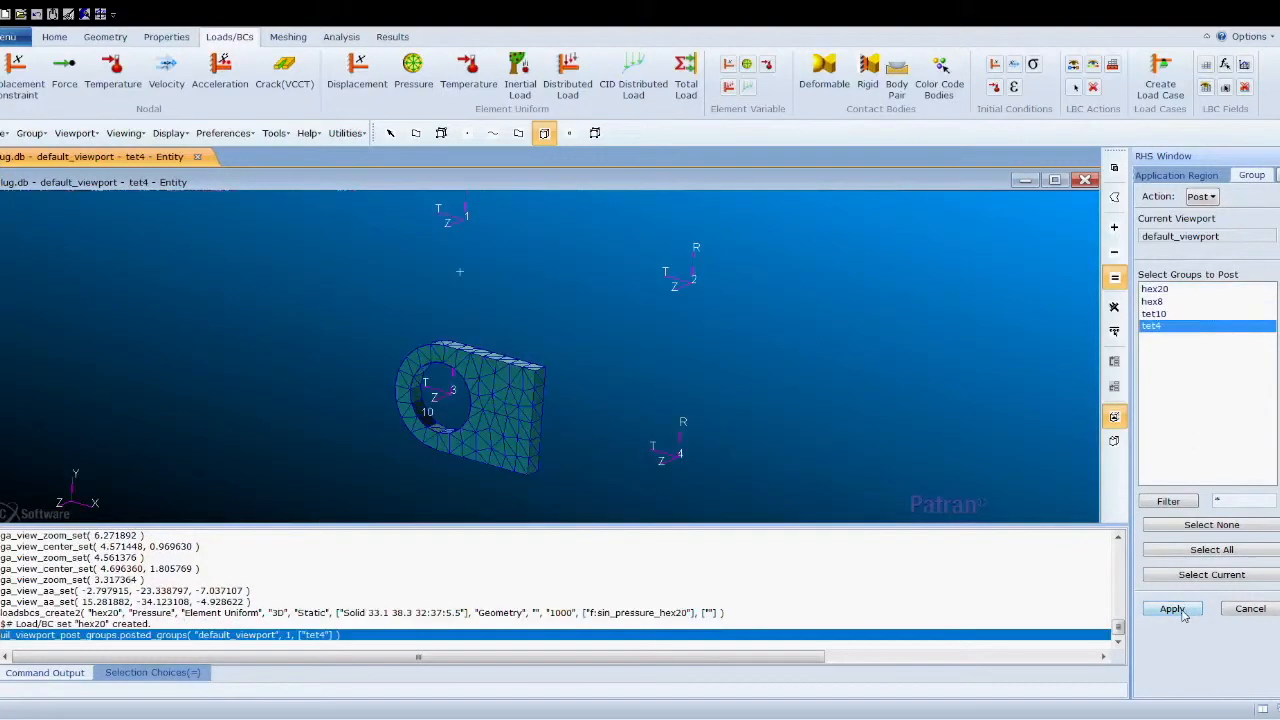
- Add the two inner hole solid faces of the tet4 lug as the application region and apply the tet4 pressure set
{"action": "scroll", "coordinate": [454, 408], "scroll_direction": "up", "scroll_amount": 4}
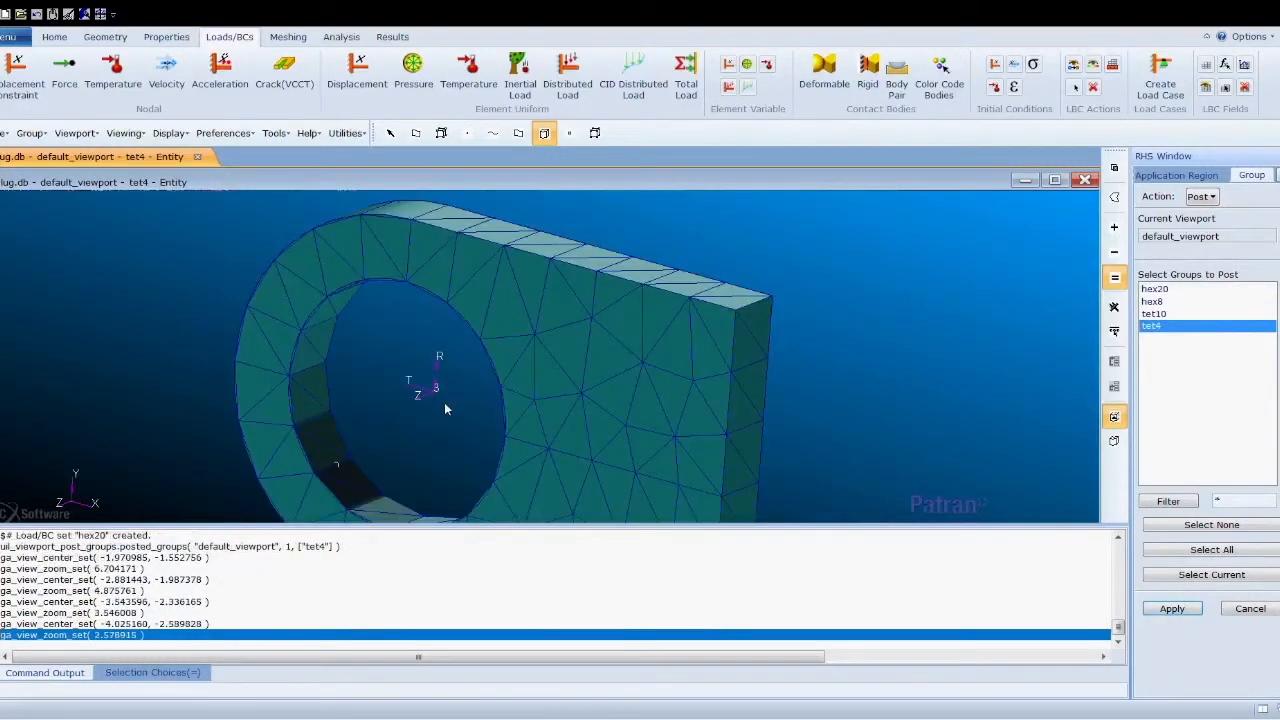
{"action": "left_click", "coordinate": [1176, 176]}
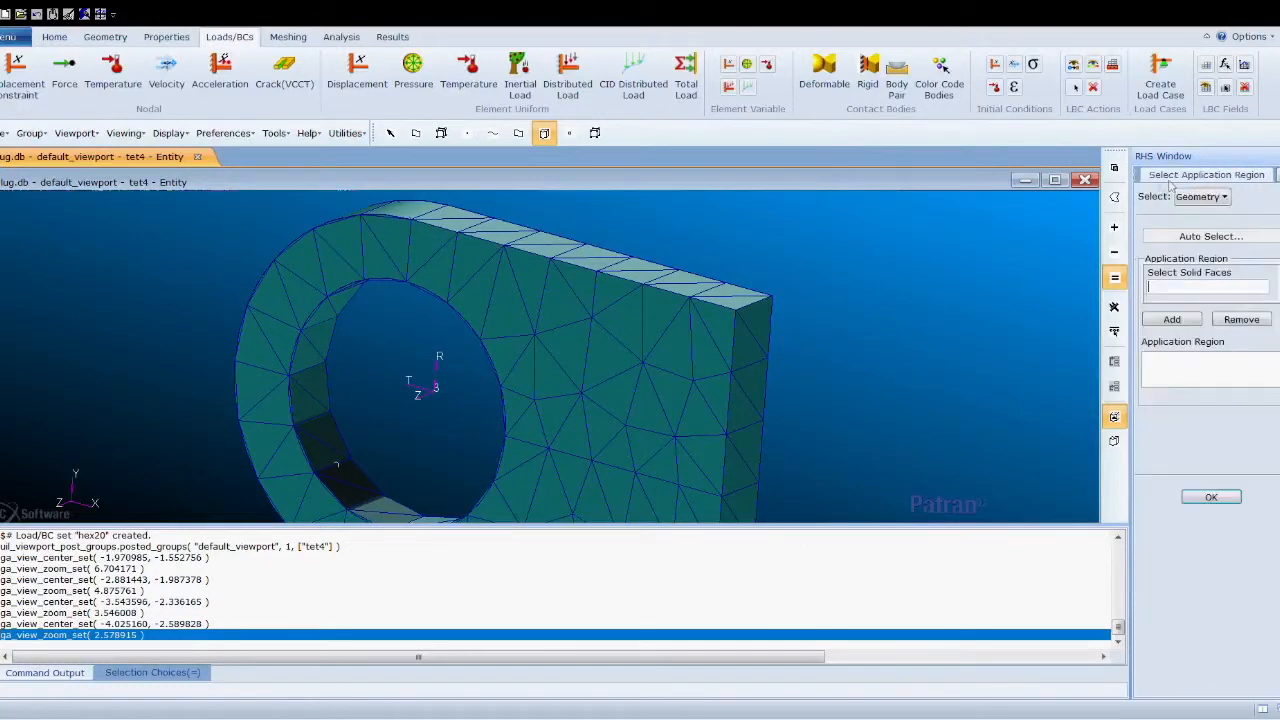
{"action": "left_click", "coordinate": [328, 322]}
{"action": "left_click", "coordinate": [325, 437], "text": "shift"}
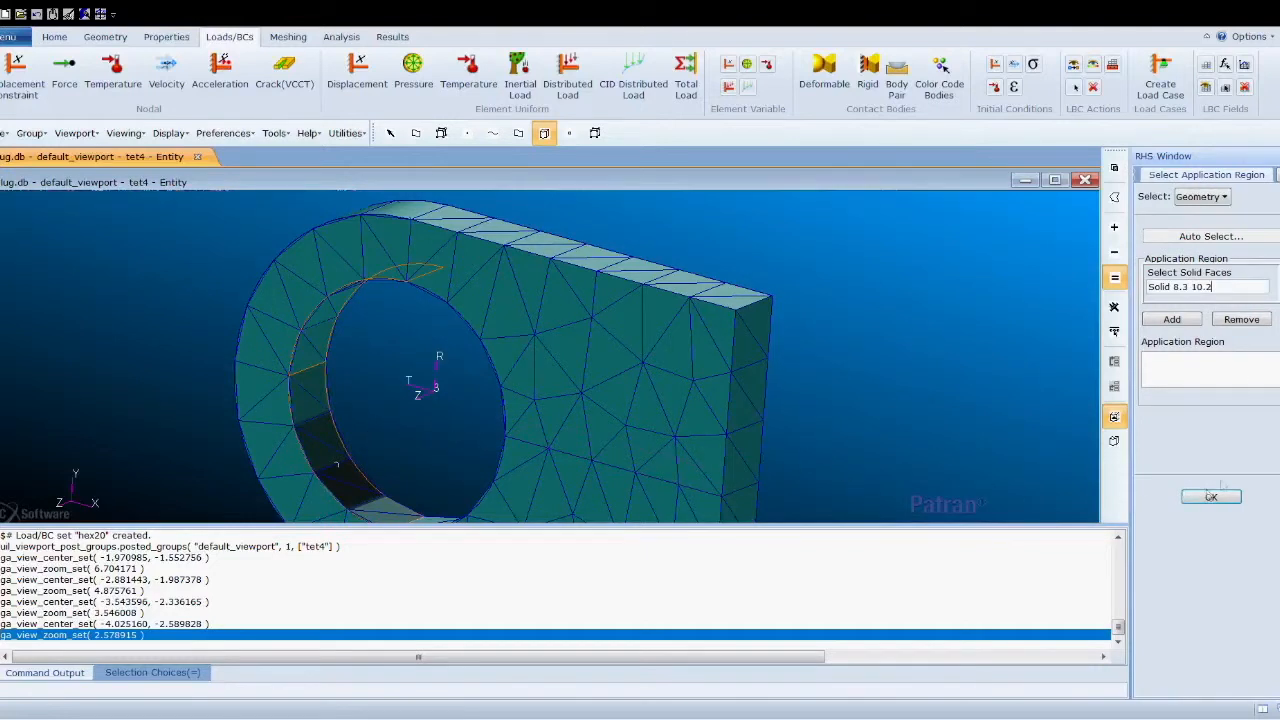
{"action": "left_click", "coordinate": [1172, 320]}
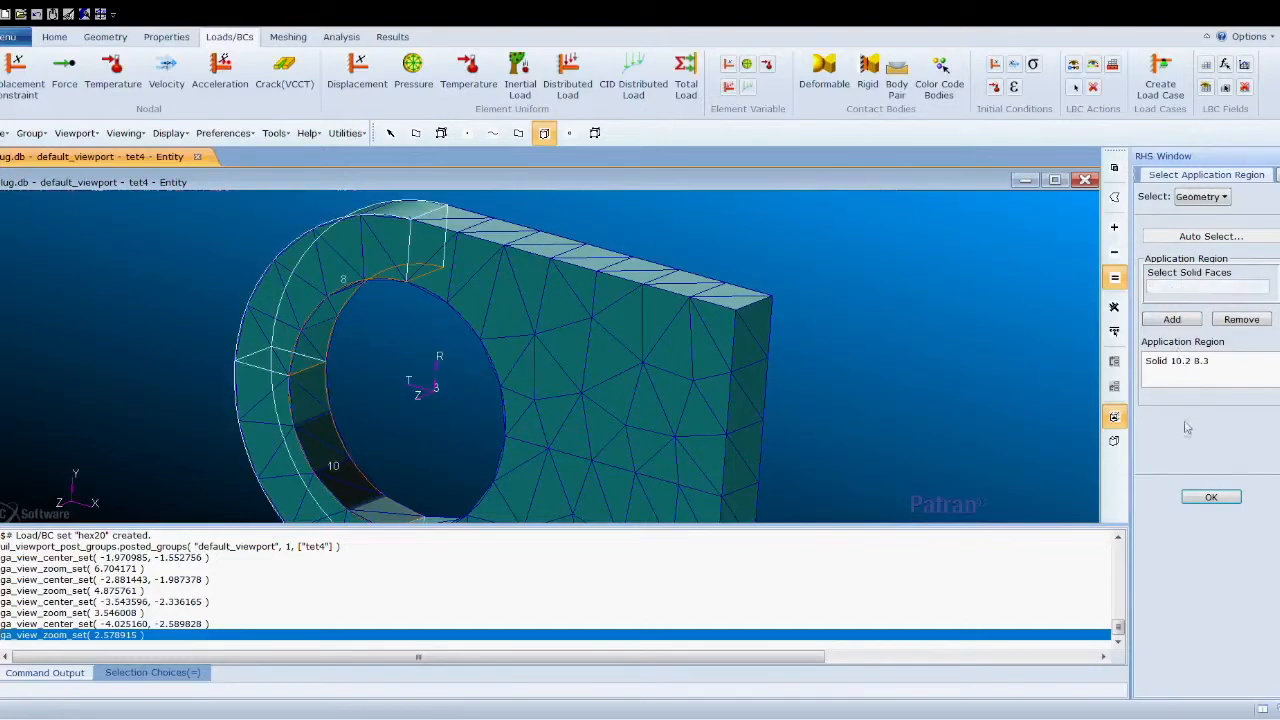
{"action": "left_click", "coordinate": [1189, 500]}
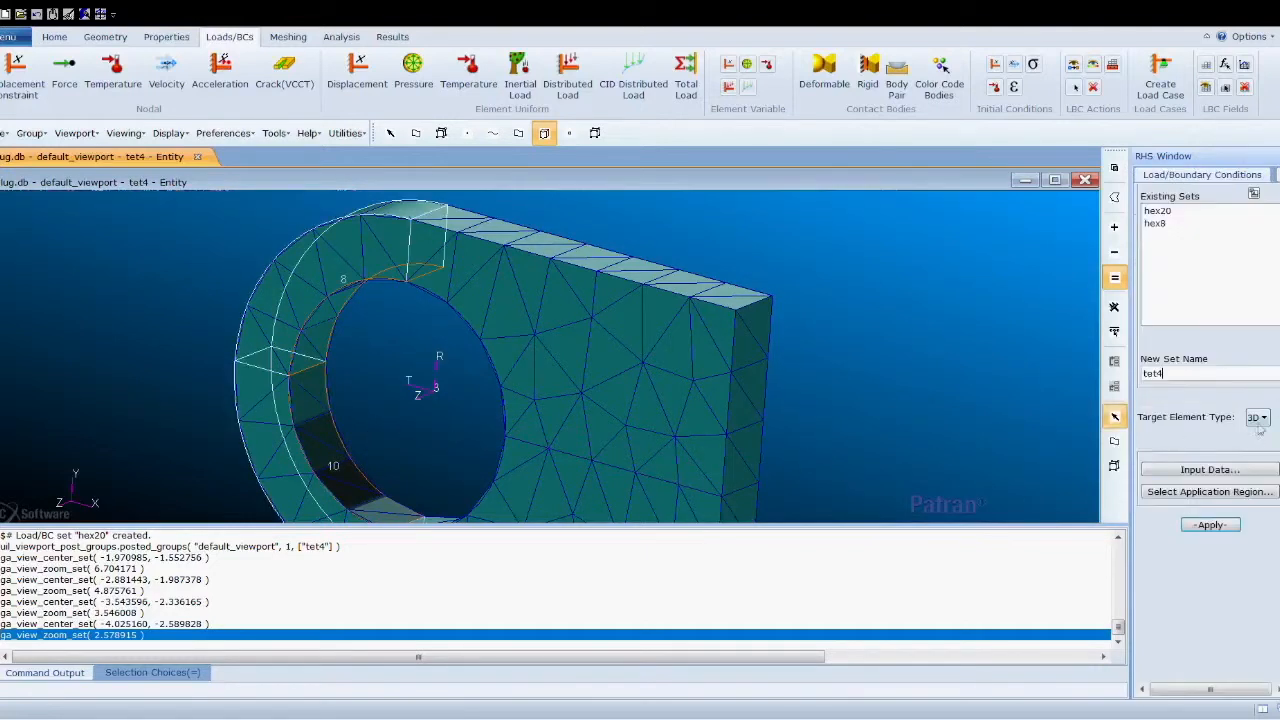
{"action": "left_click", "coordinate": [1218, 527]}
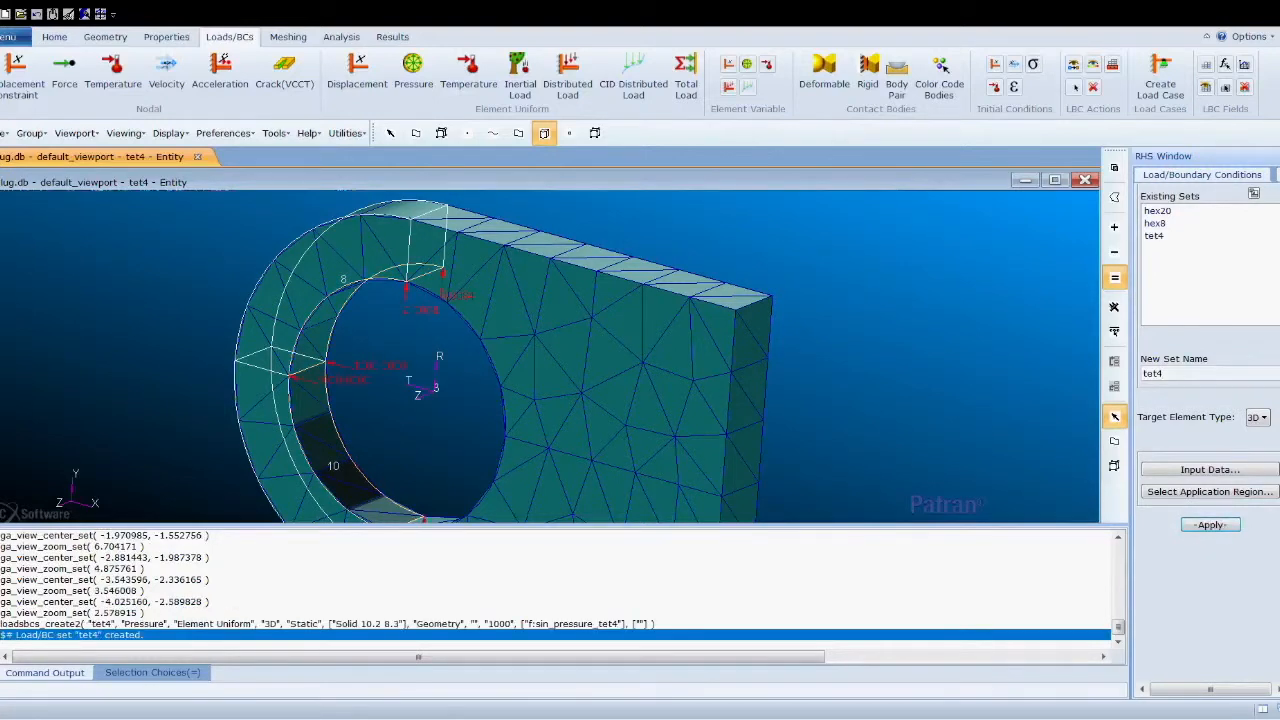
{"action": "scroll", "coordinate": [697, 453], "scroll_direction": "down", "scroll_amount": 4}
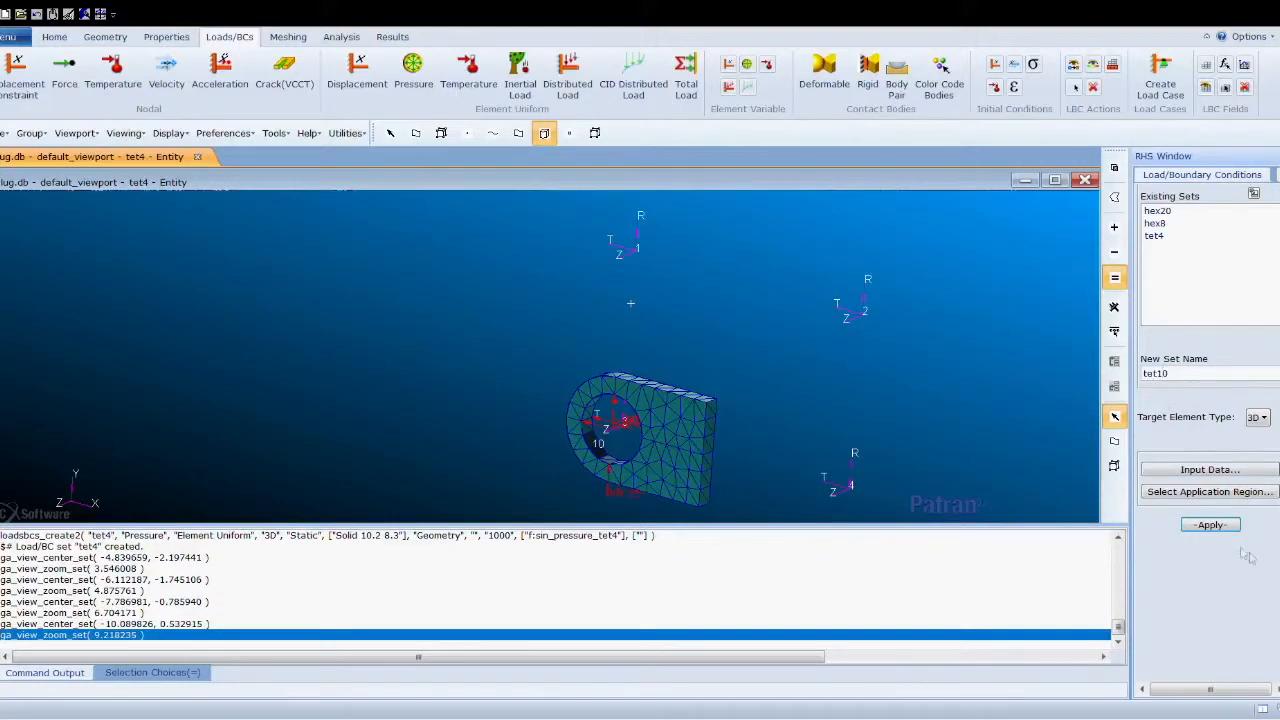
- Open the application region form for the tet10 pressure set and post only the tet10 group in the viewport
{"action": "left_click", "coordinate": [1210, 492]}
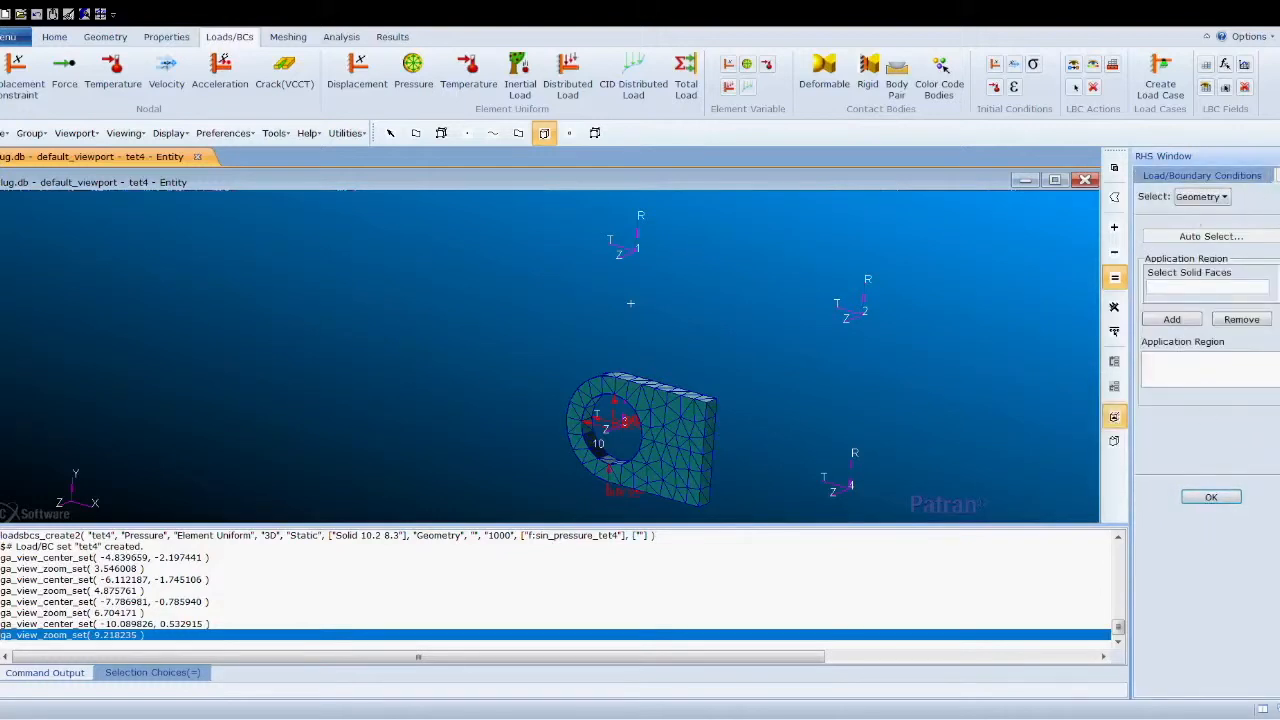
{"action": "left_click", "coordinate": [1252, 178]}
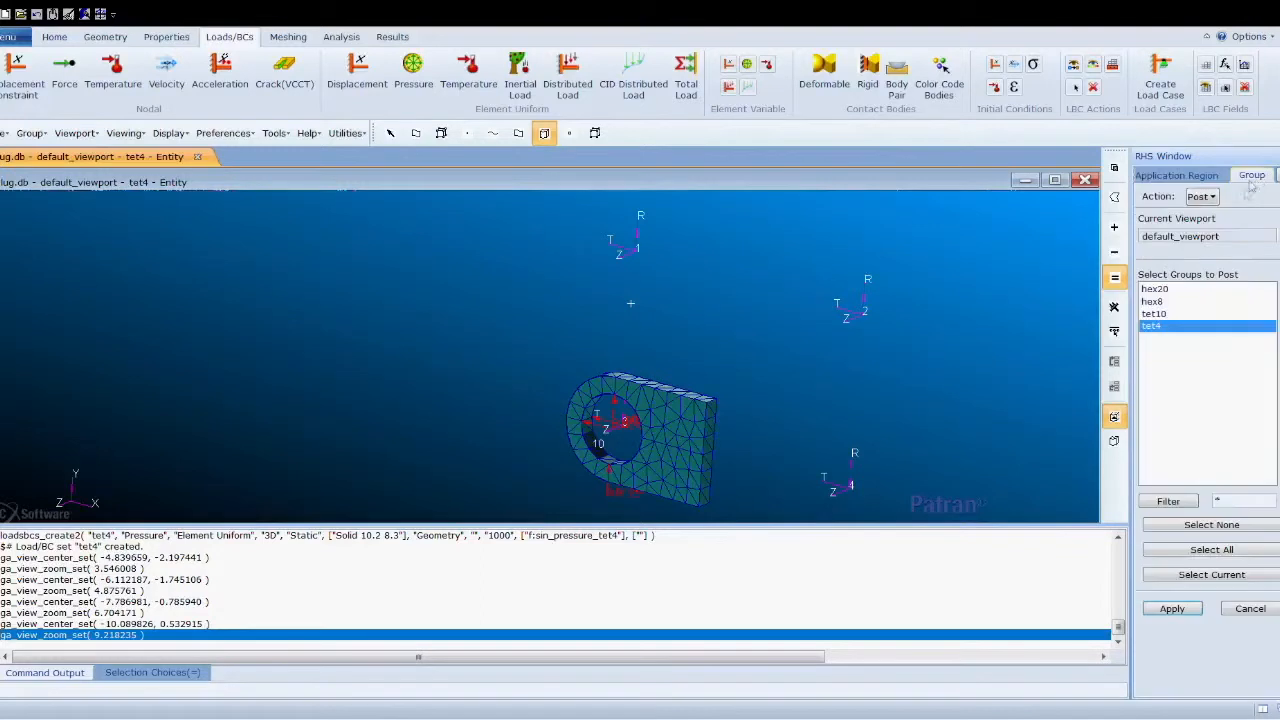
{"action": "left_click", "coordinate": [1176, 314]}
{"action": "left_click", "coordinate": [1172, 608]}
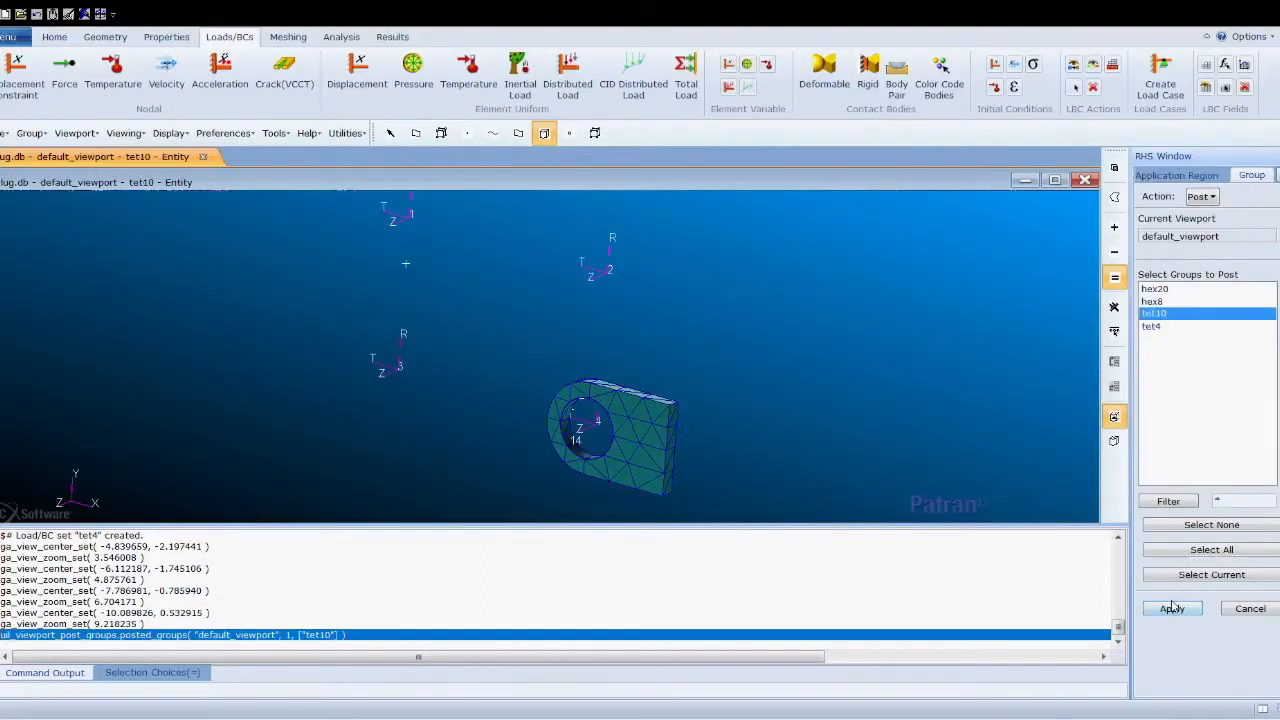
- Add the two inner hole solid faces of the tet10 lug as the application region and apply the tet10 pressure set
{"action": "left_click", "coordinate": [1176, 175]}
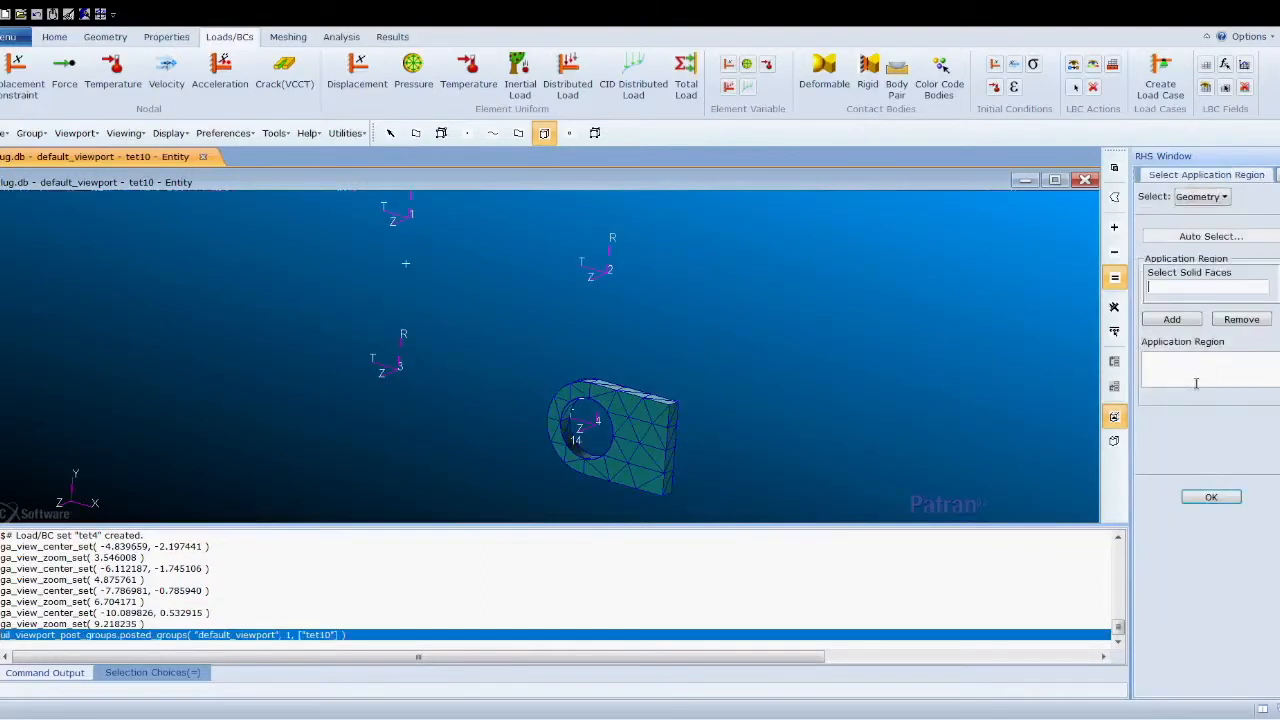
{"action": "scroll", "coordinate": [580, 430], "scroll_direction": "up", "scroll_amount": 3}
{"action": "left_click", "coordinate": [533, 374]}
{"action": "left_click", "coordinate": [520, 430], "text": "shift"}
{"action": "left_click", "coordinate": [1172, 319]}
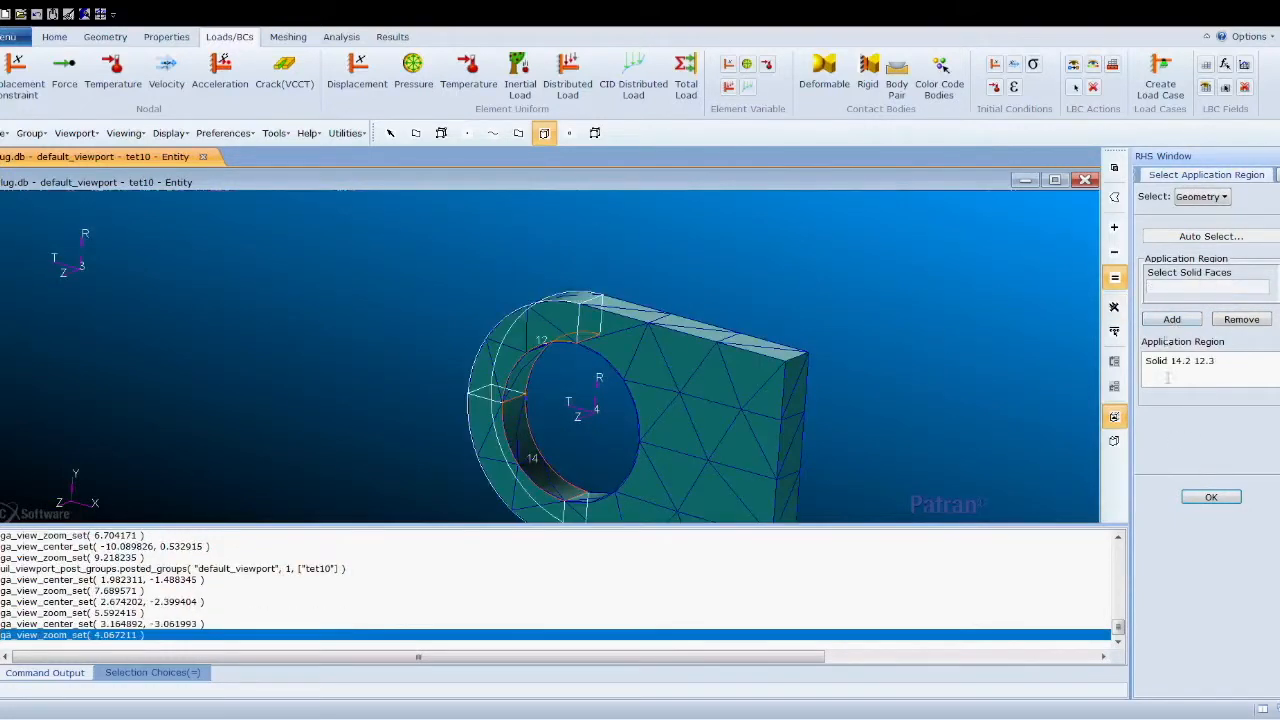
{"action": "left_click", "coordinate": [1211, 497]}
{"action": "left_click", "coordinate": [1210, 525]}
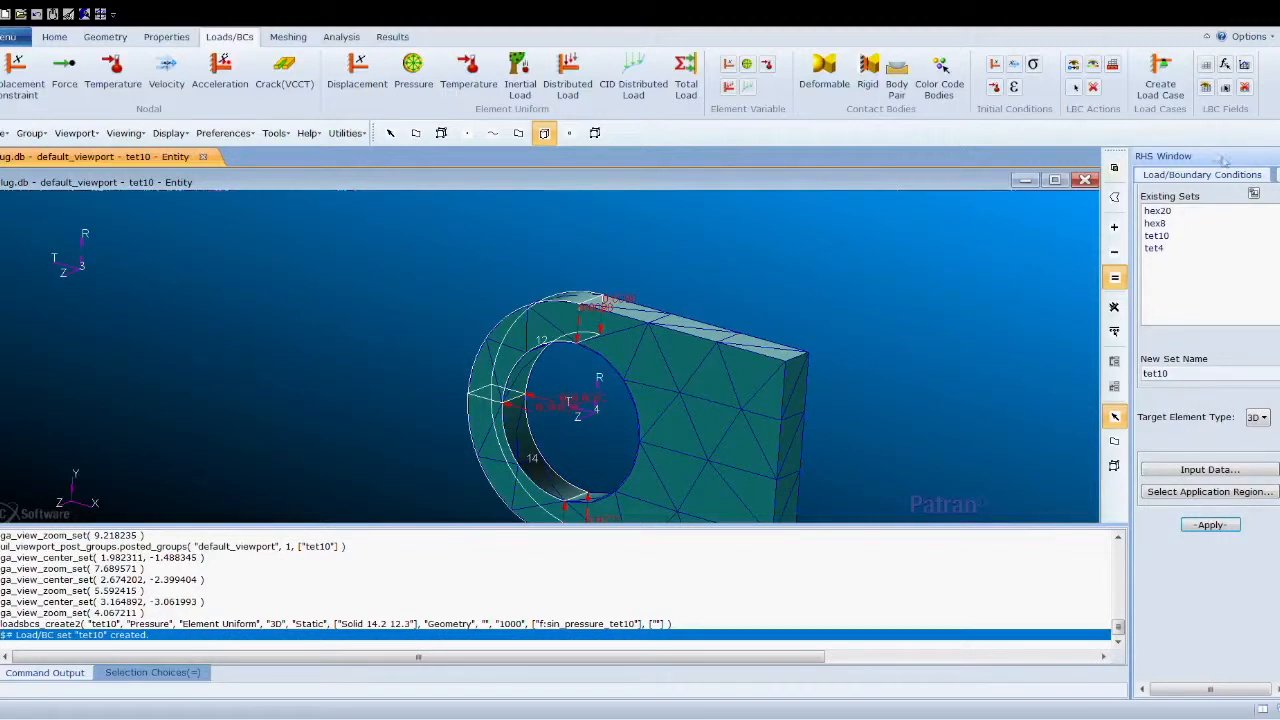
- Post all four mesh groups in the viewport, fit the view, and close the group form
{"action": "left_click", "coordinate": [1256, 176]}
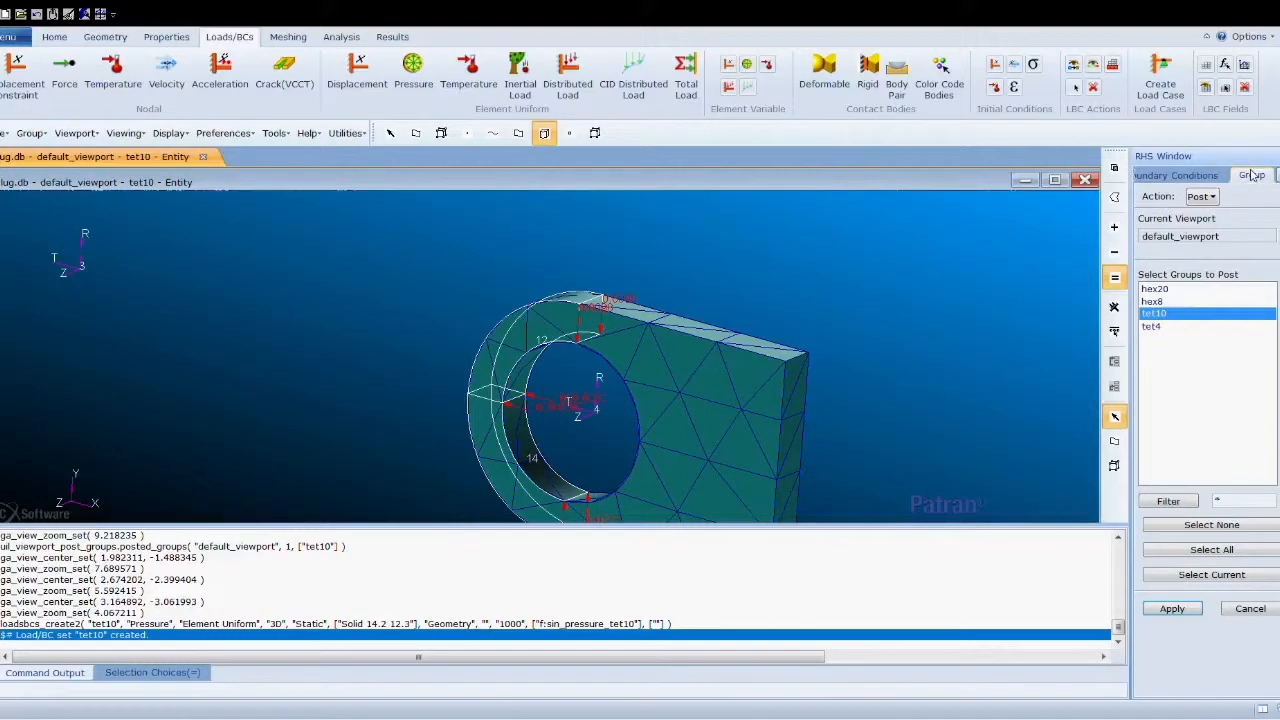
{"action": "left_click", "coordinate": [1188, 556]}
{"action": "left_click", "coordinate": [1163, 612]}
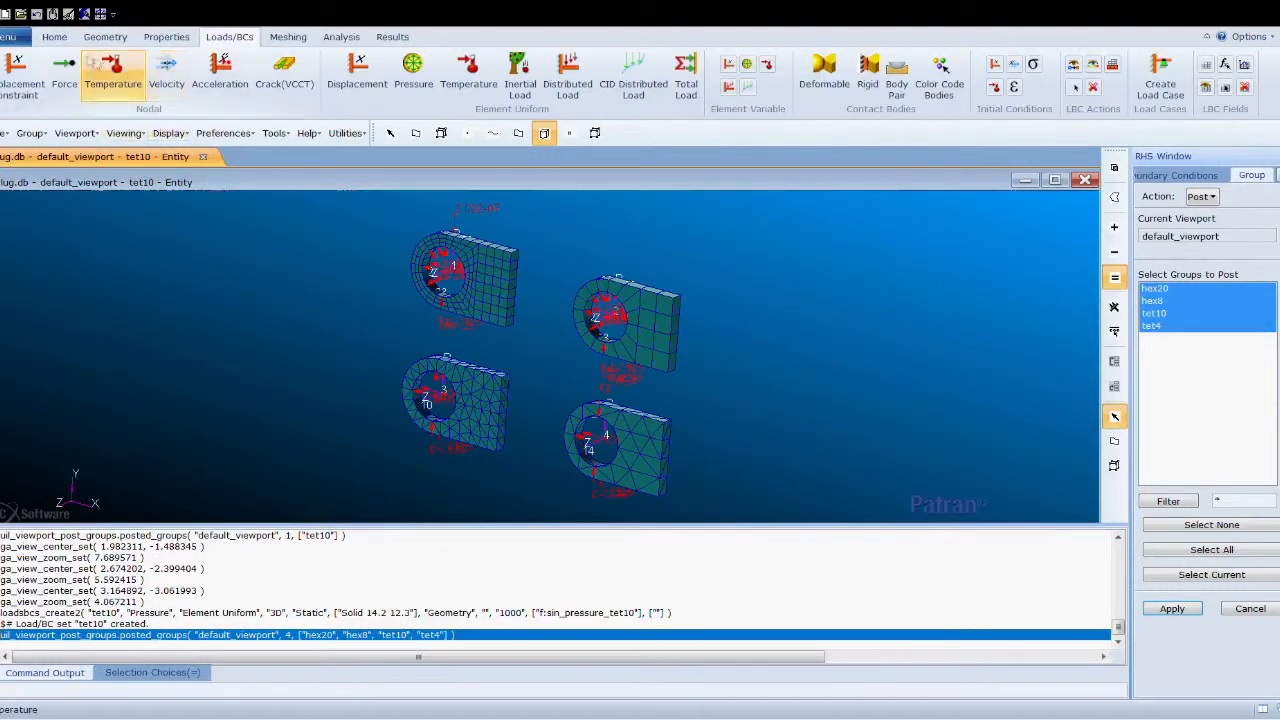
{"action": "left_click", "coordinate": [54, 36]}
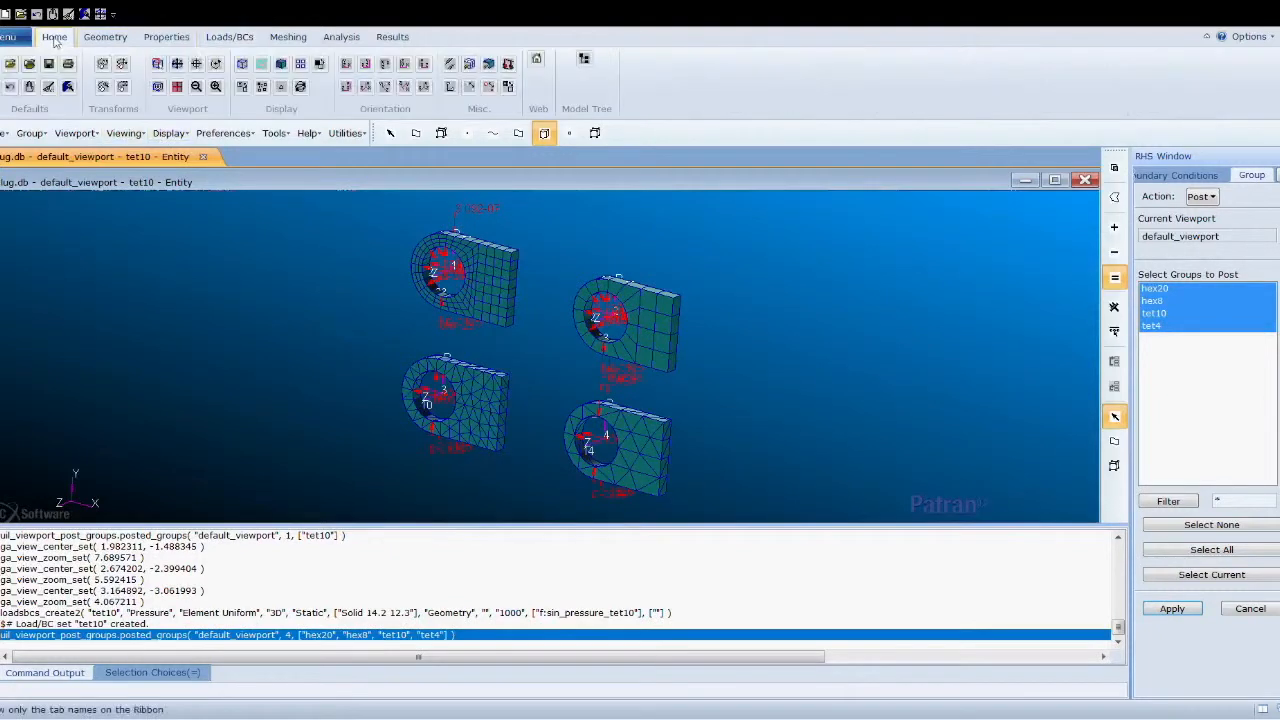
{"action": "left_click", "coordinate": [178, 64]}
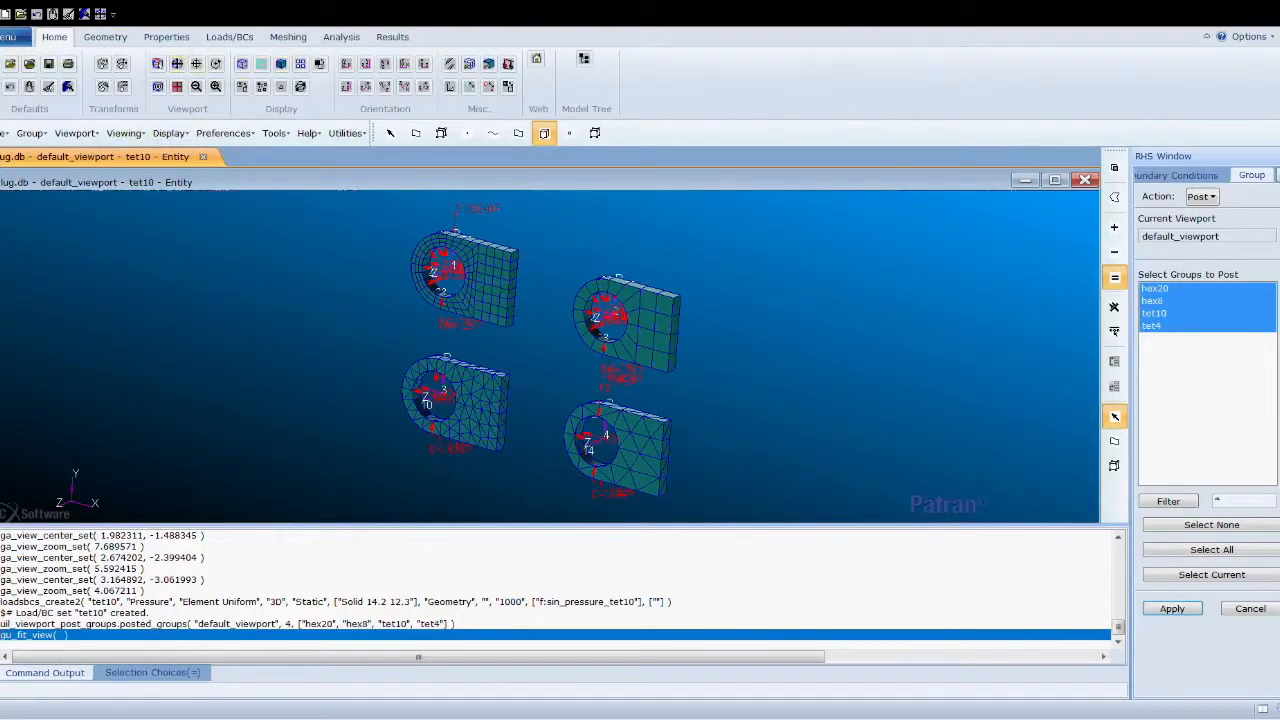
{"action": "left_click", "coordinate": [1250, 608]}
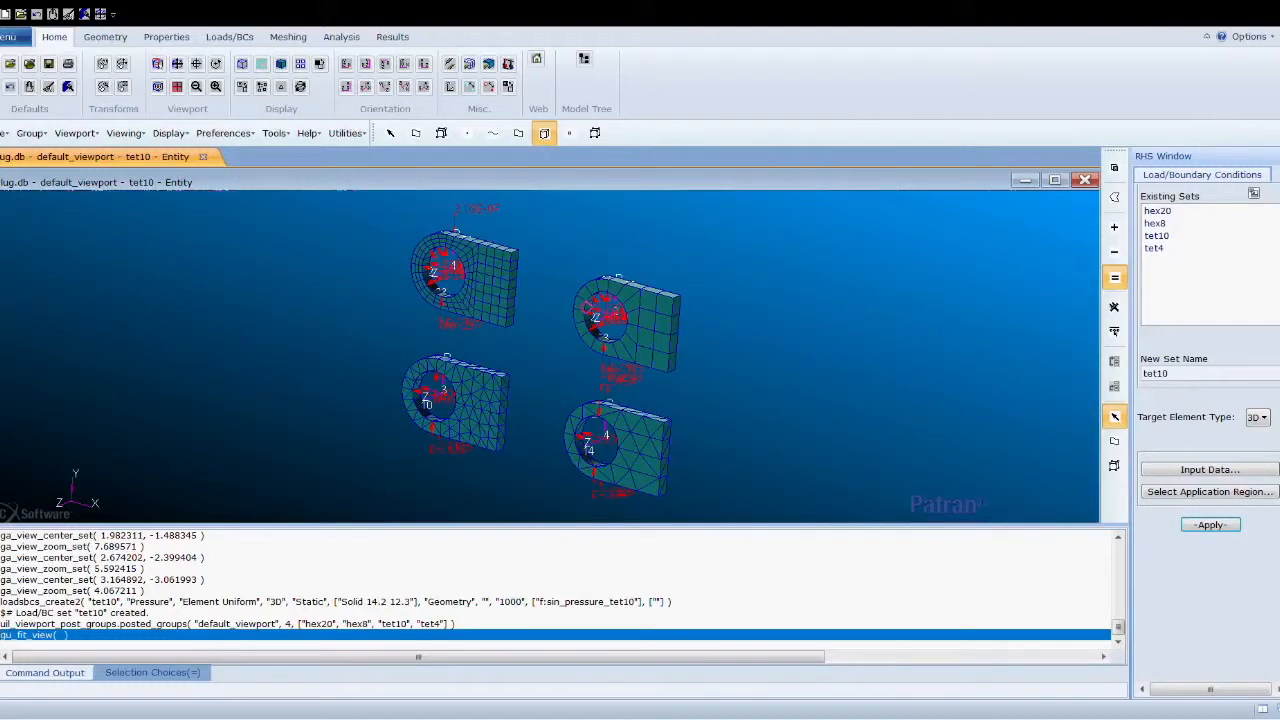
- Start a nodal Displacement boundary condition named constraint and open its input data
{"action": "scroll", "coordinate": [1208, 430], "scroll_direction": "up", "scroll_amount": 3}
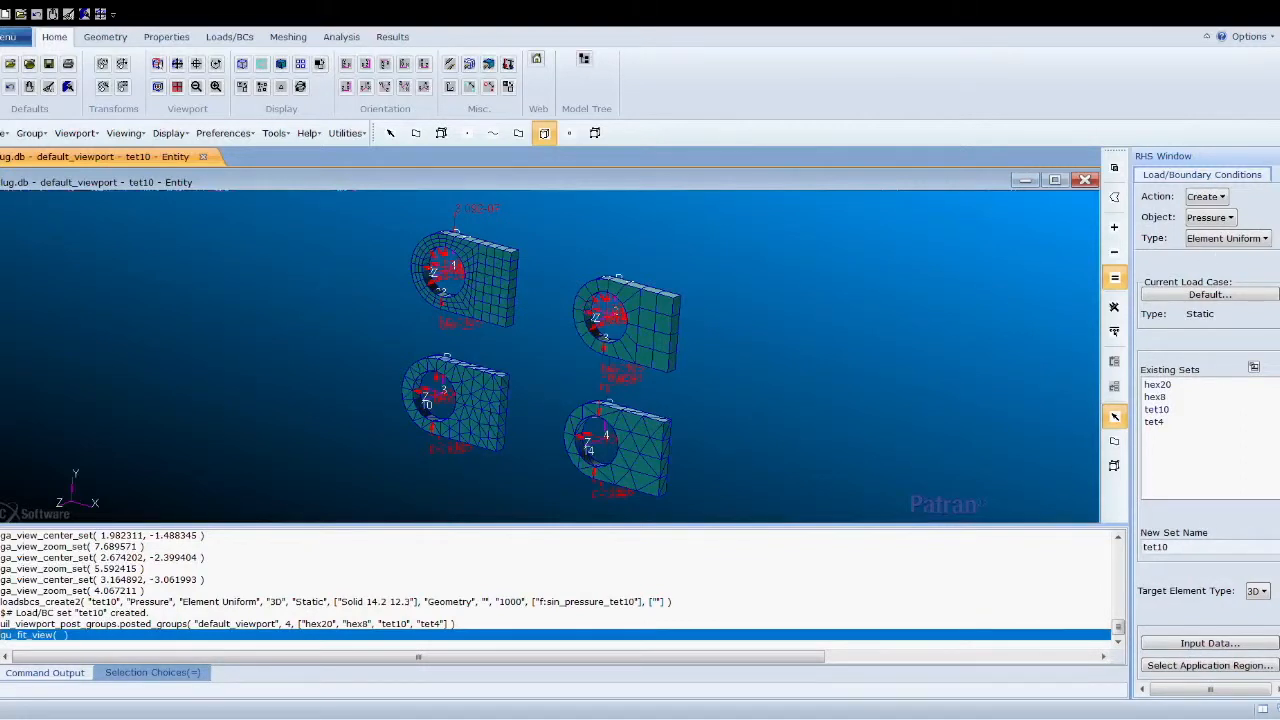
{"action": "left_click", "coordinate": [1228, 238]}
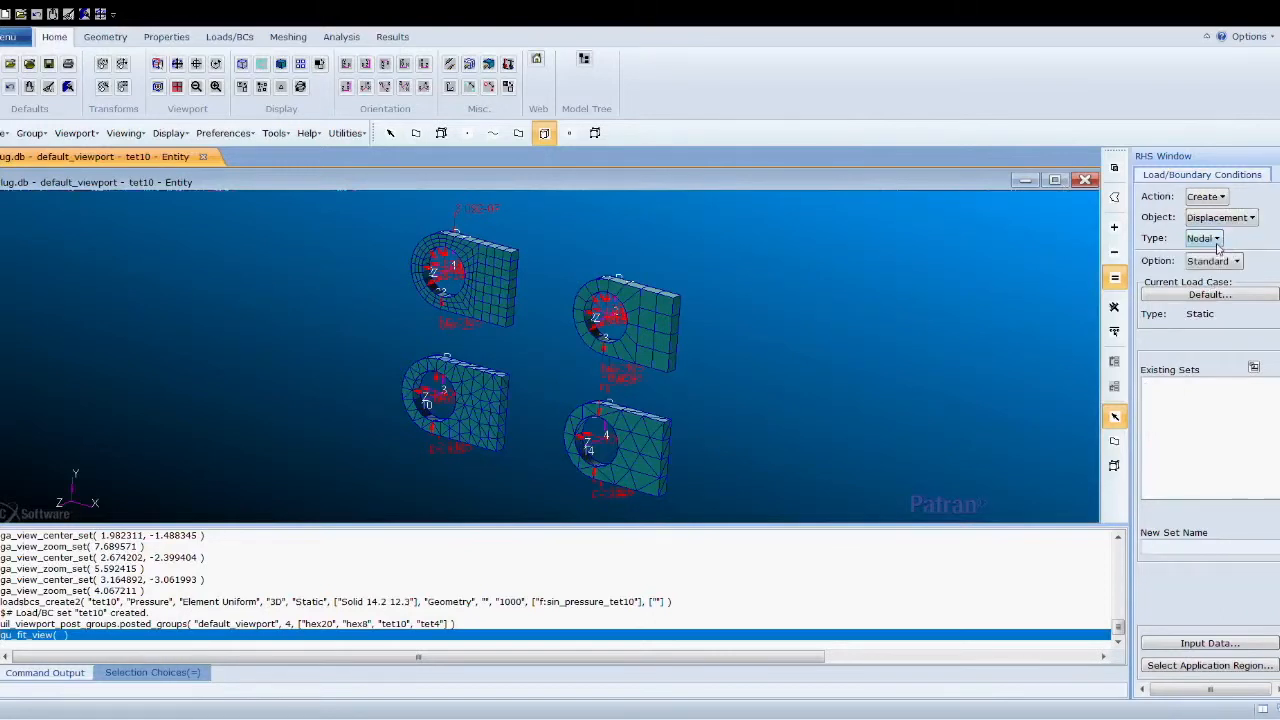
{"action": "left_click", "coordinate": [1193, 557]}
{"action": "type", "text": "cons"}
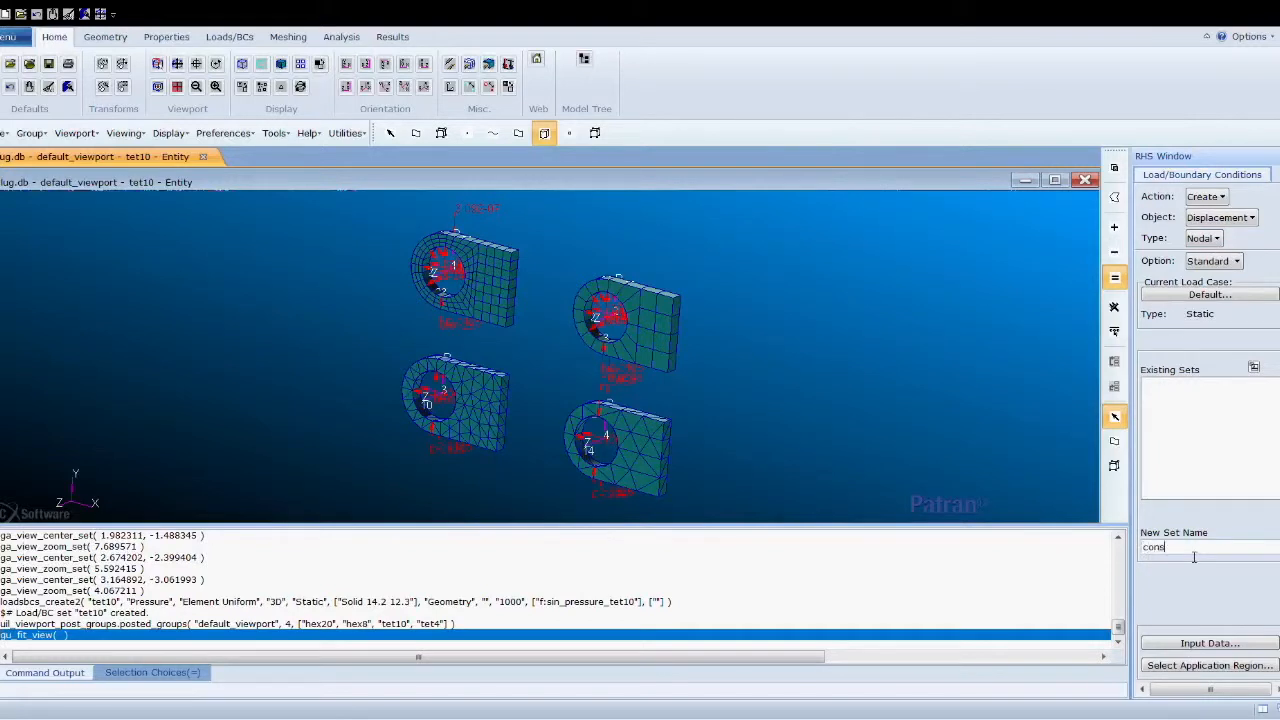
{"action": "type", "text": "traint"}
{"action": "left_click", "coordinate": [1235, 644]}
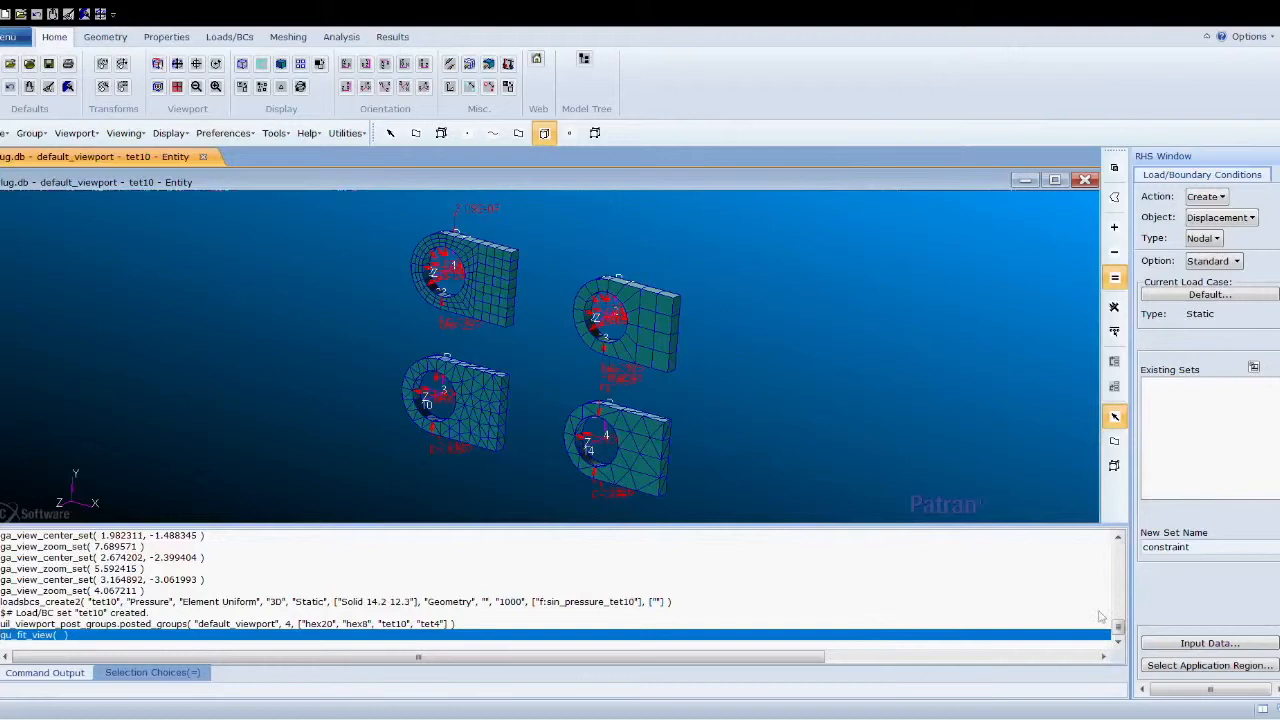
- Add the two straight end faces of each of the four lugs as the constraint's application region
{"action": "left_click", "coordinate": [1224, 665]}
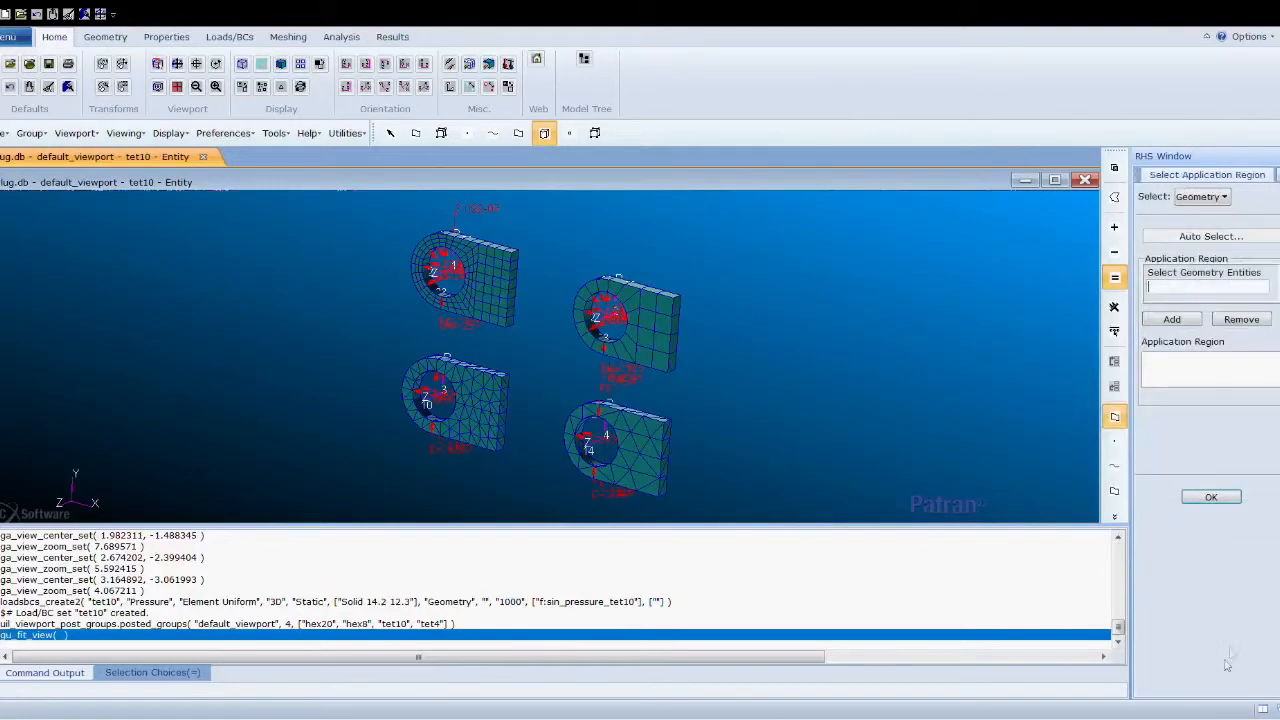
{"action": "left_click", "coordinate": [1115, 494]}
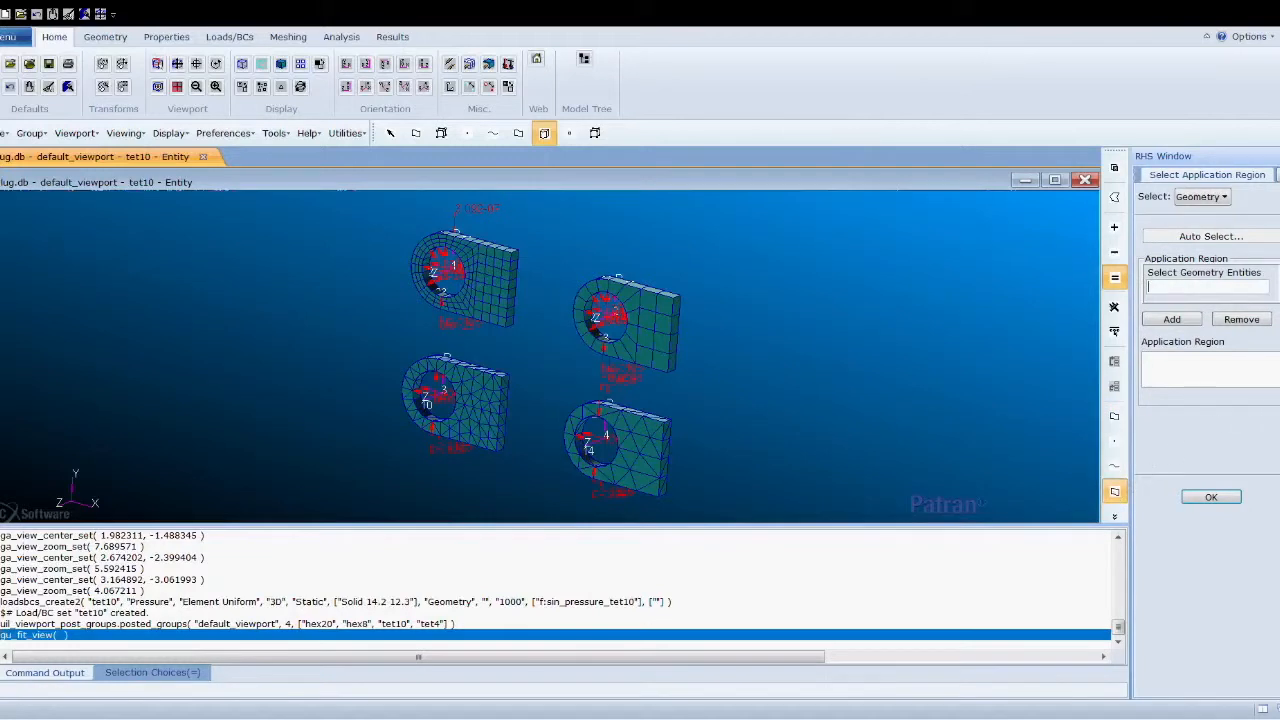
{"action": "left_click", "coordinate": [512, 273]}
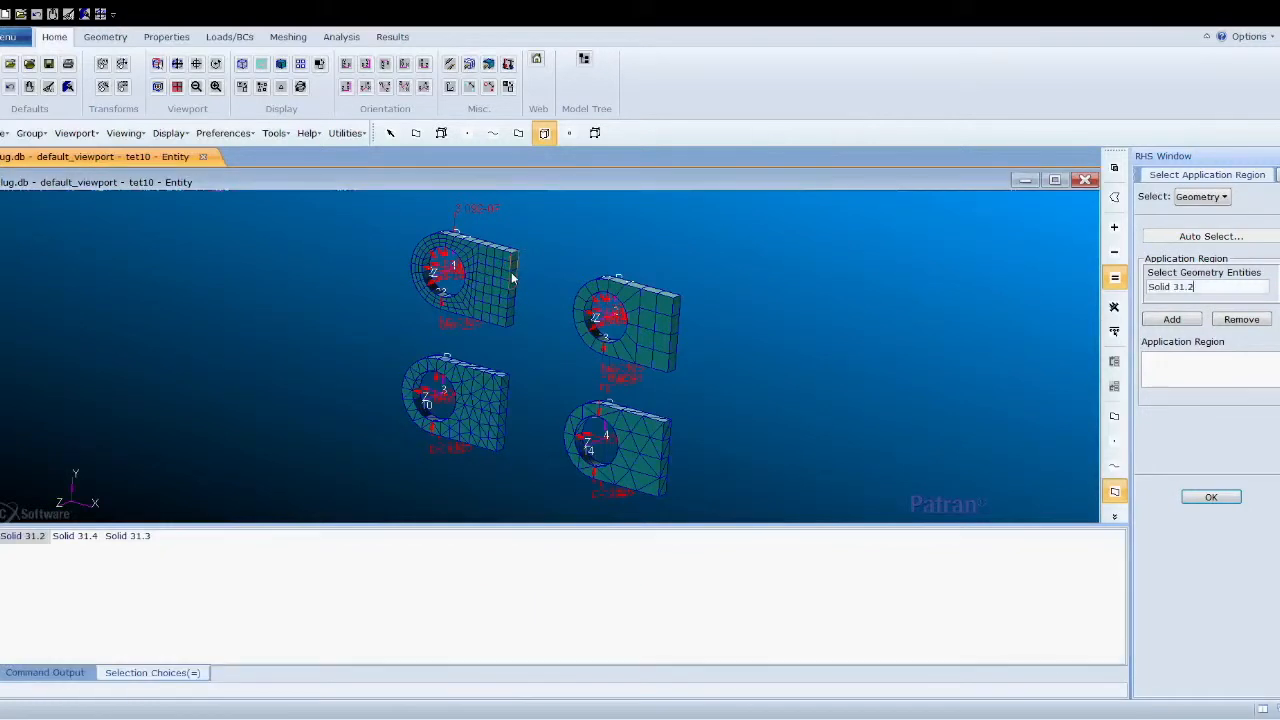
{"action": "left_click", "coordinate": [511, 306], "text": "shift"}
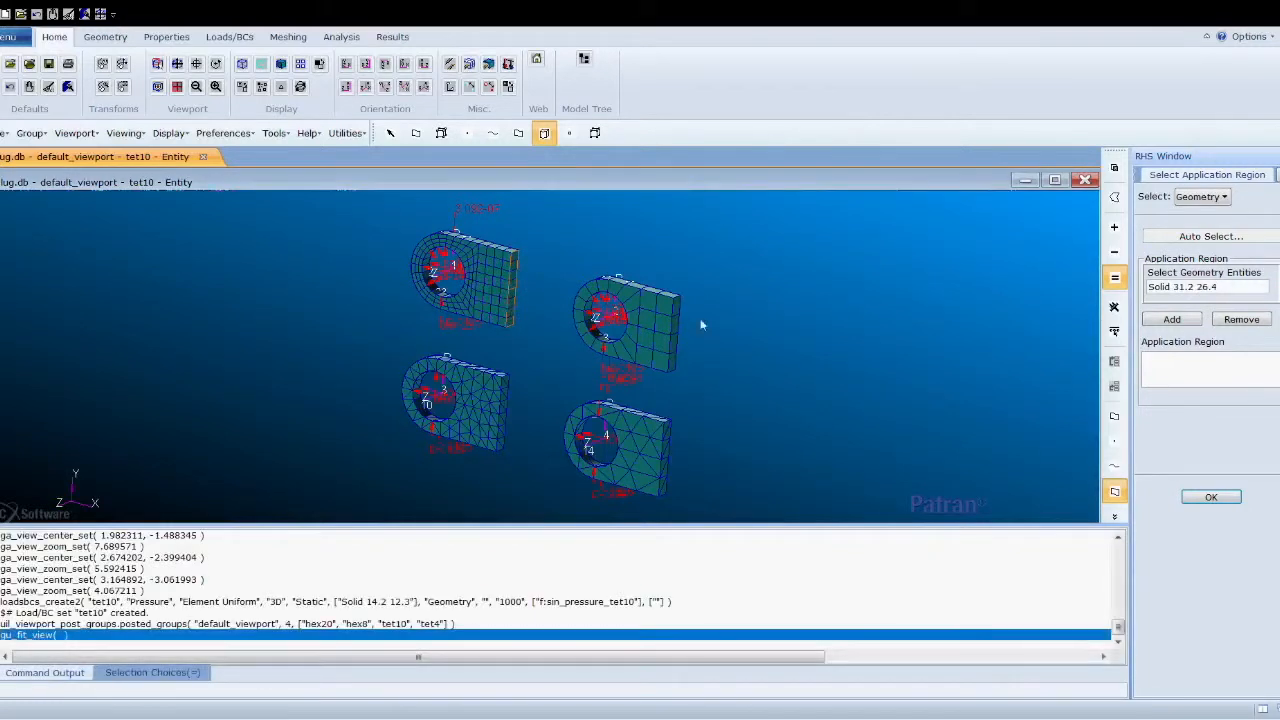
{"action": "left_click", "coordinate": [675, 320], "text": "shift"}
{"action": "left_click", "coordinate": [672, 353], "text": "shift"}
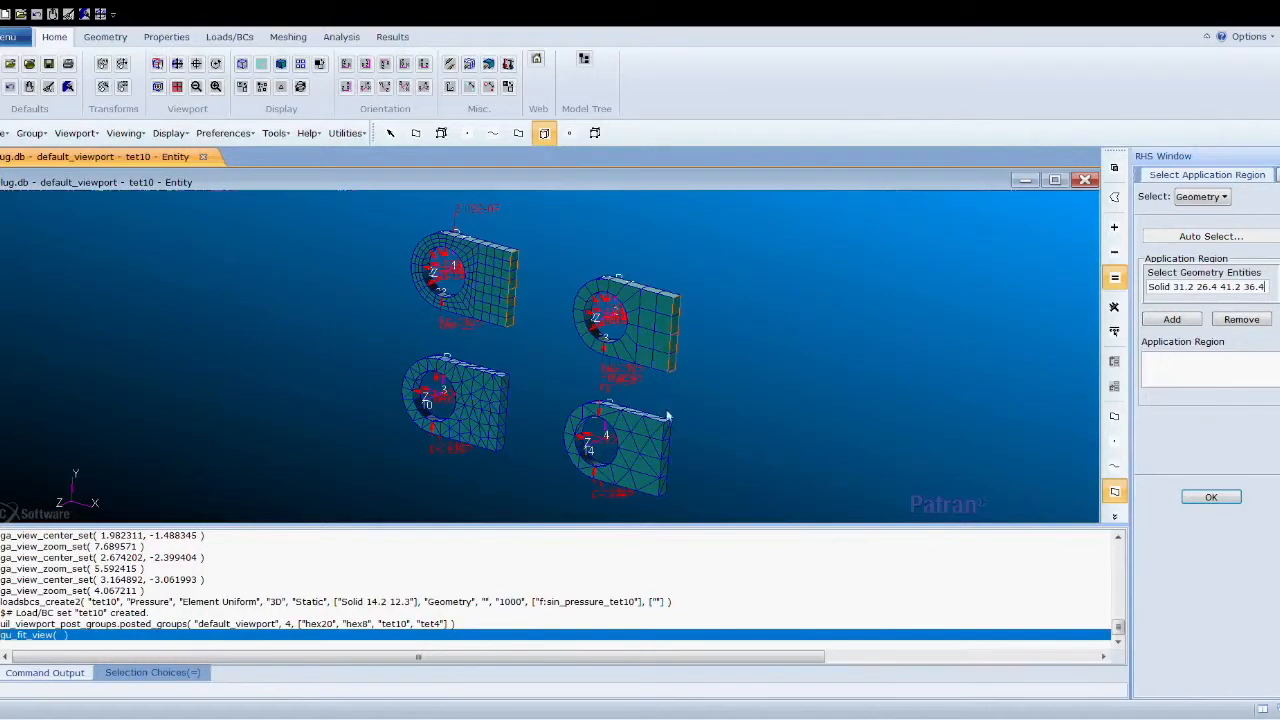
{"action": "left_click", "coordinate": [666, 440], "text": "shift"}
{"action": "left_click", "coordinate": [665, 476], "text": "shift"}
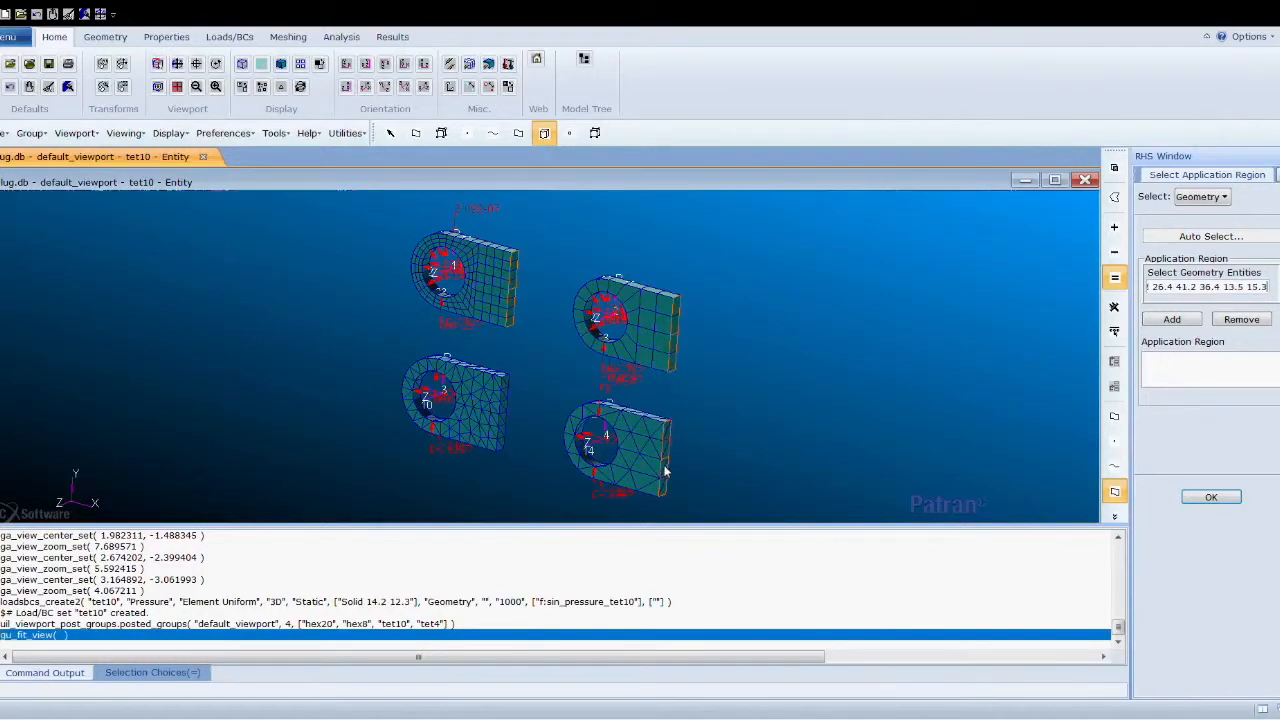
{"action": "left_click", "coordinate": [502, 400], "text": "shift"}
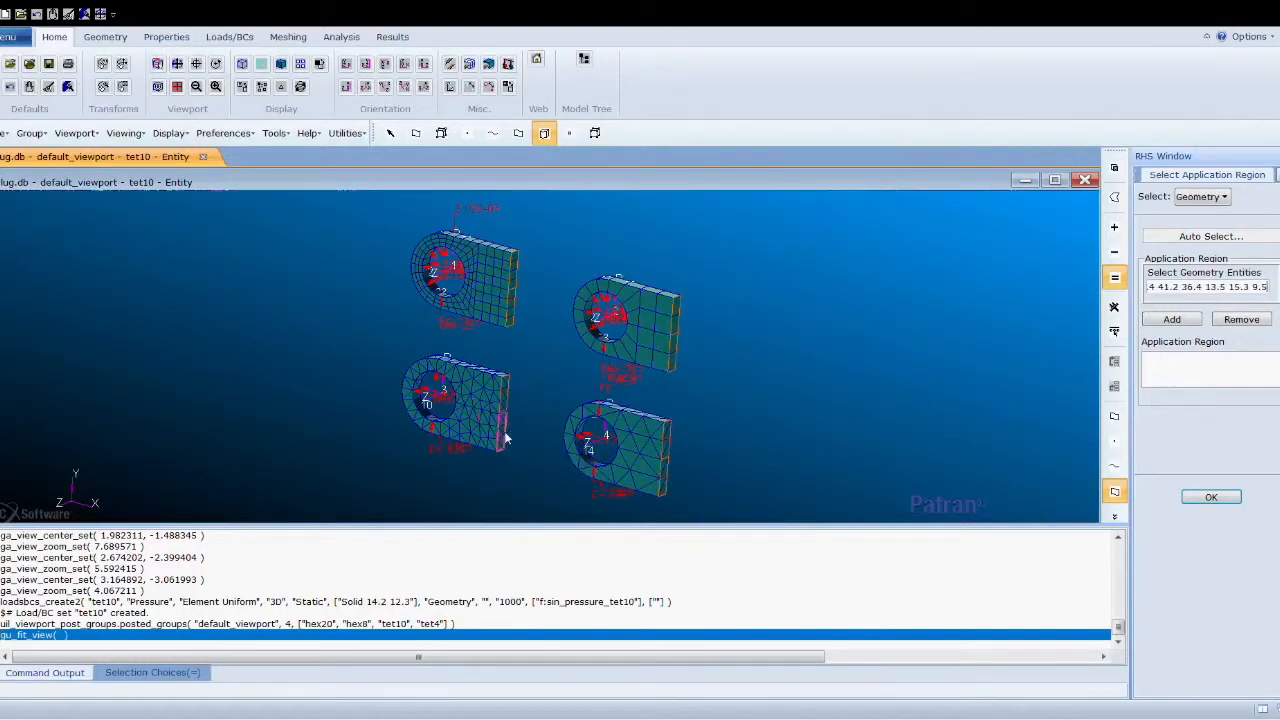
{"action": "left_click", "coordinate": [505, 438], "text": "shift"}
{"action": "left_click", "coordinate": [1167, 324]}
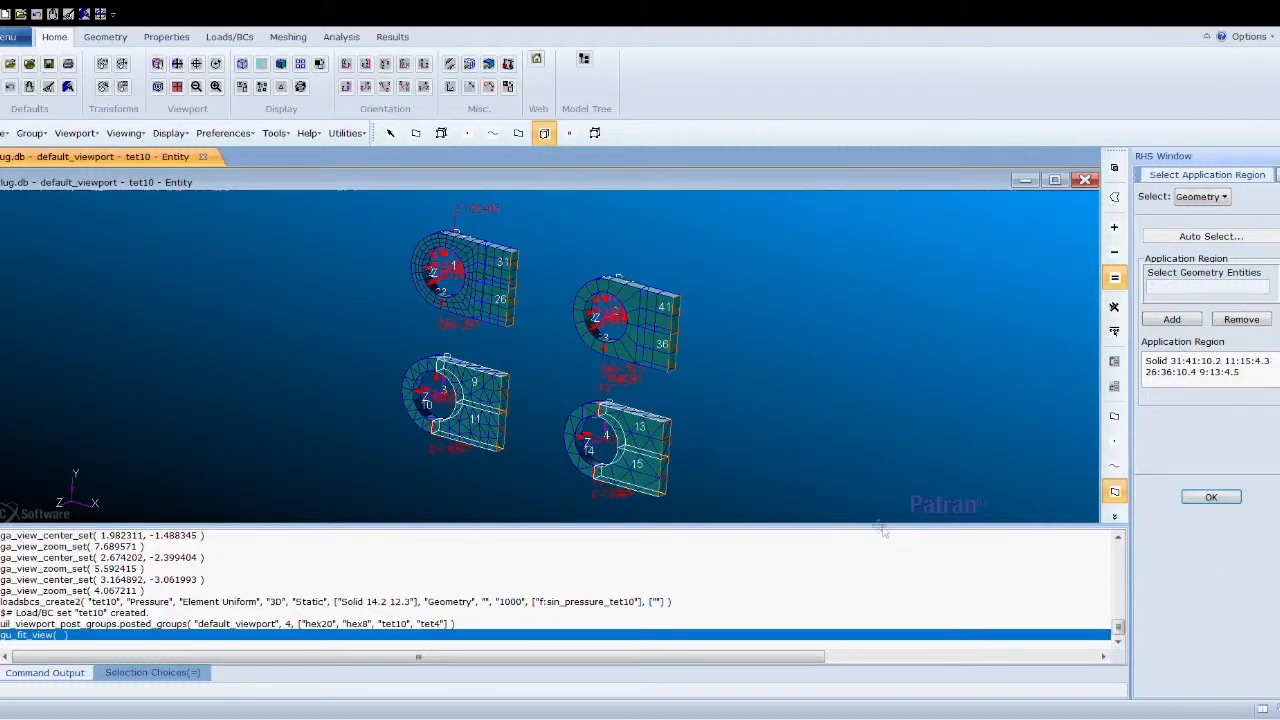
- Confirm the region and apply to create the constraint set
{"action": "left_click", "coordinate": [1204, 497]}
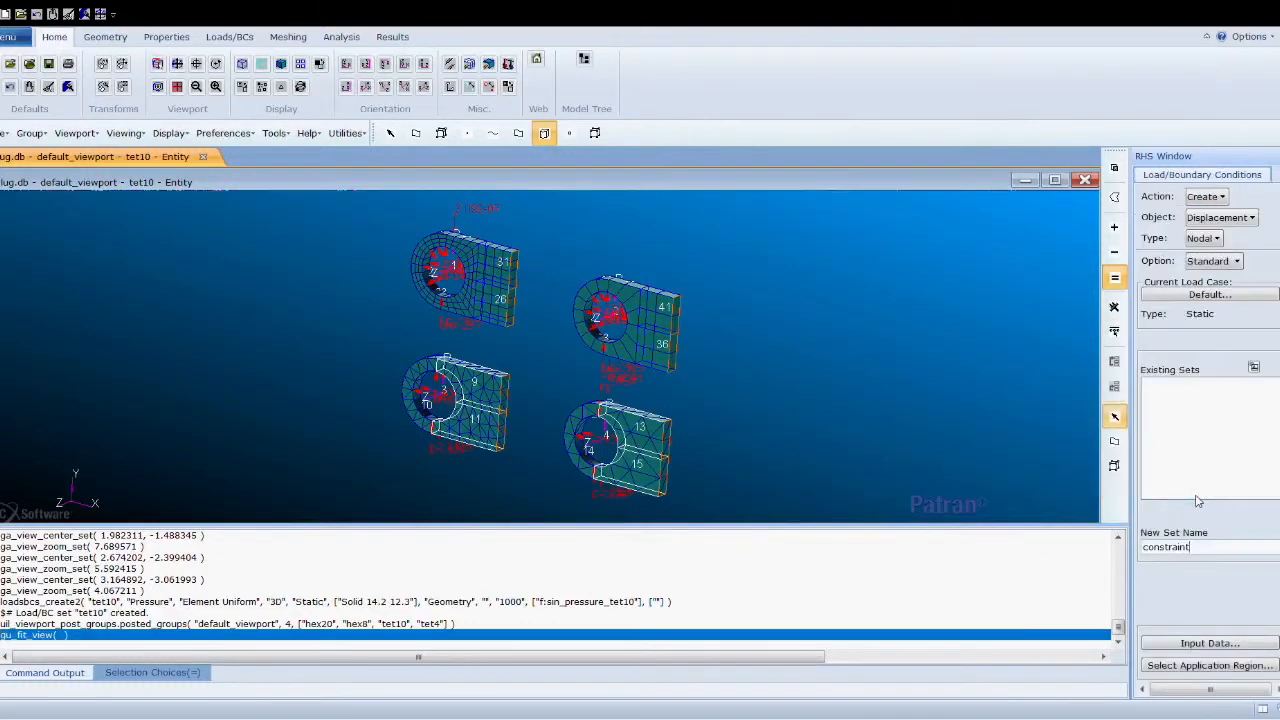
{"action": "scroll", "coordinate": [1190, 600], "scroll_direction": "down", "scroll_amount": 3}
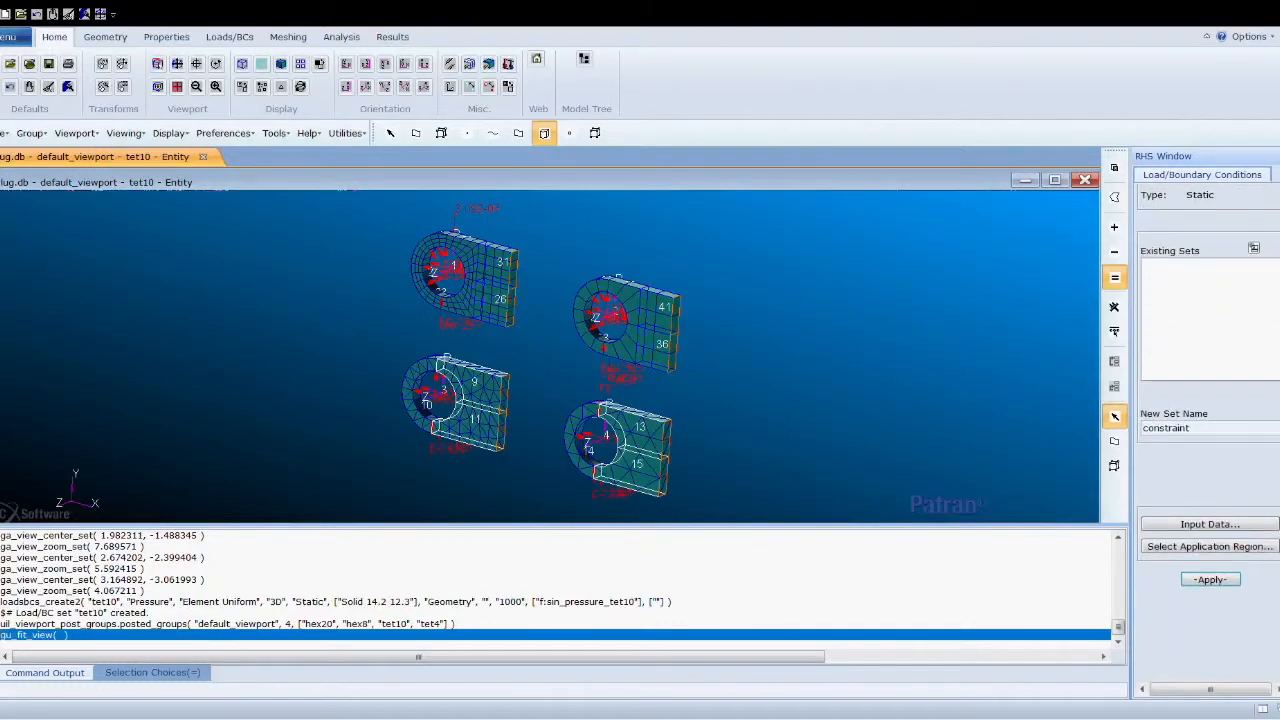
{"action": "left_click", "coordinate": [1211, 580]}
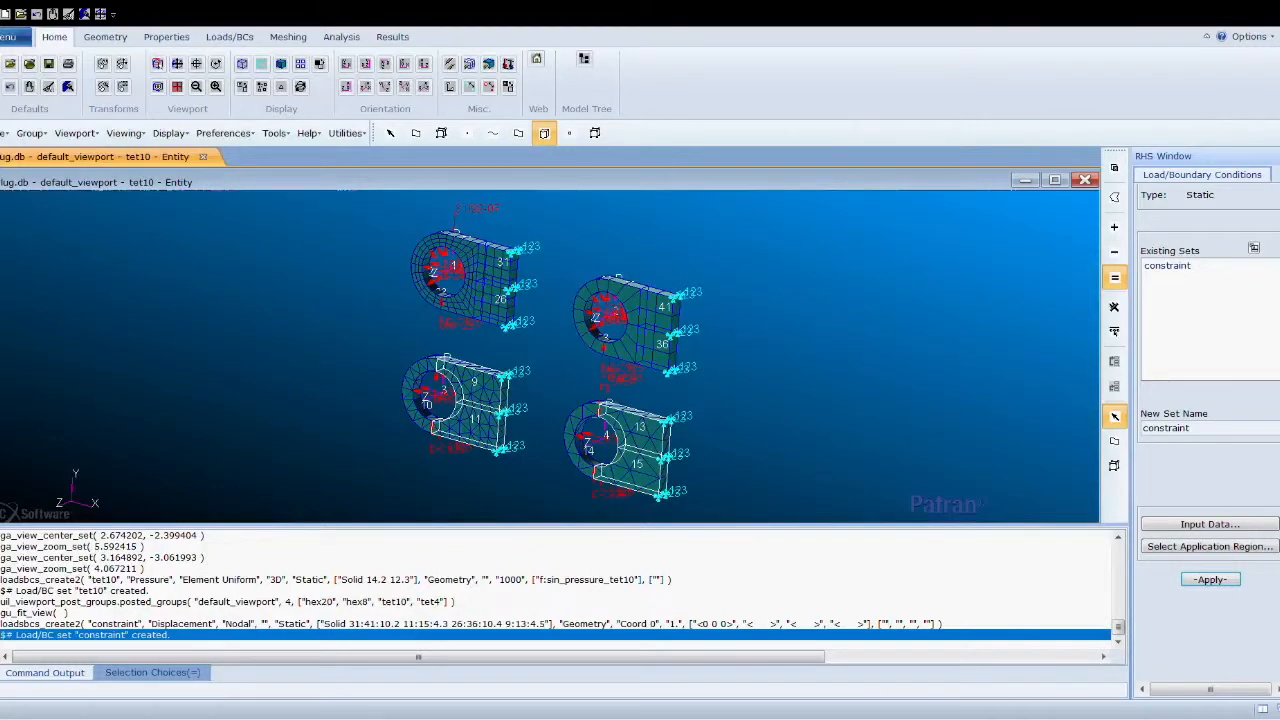
- Create an isotropic material named Aluminum with elastic modulus 10000000 and Poisson ratio 0.3
{"action": "left_click", "coordinate": [168, 40]}
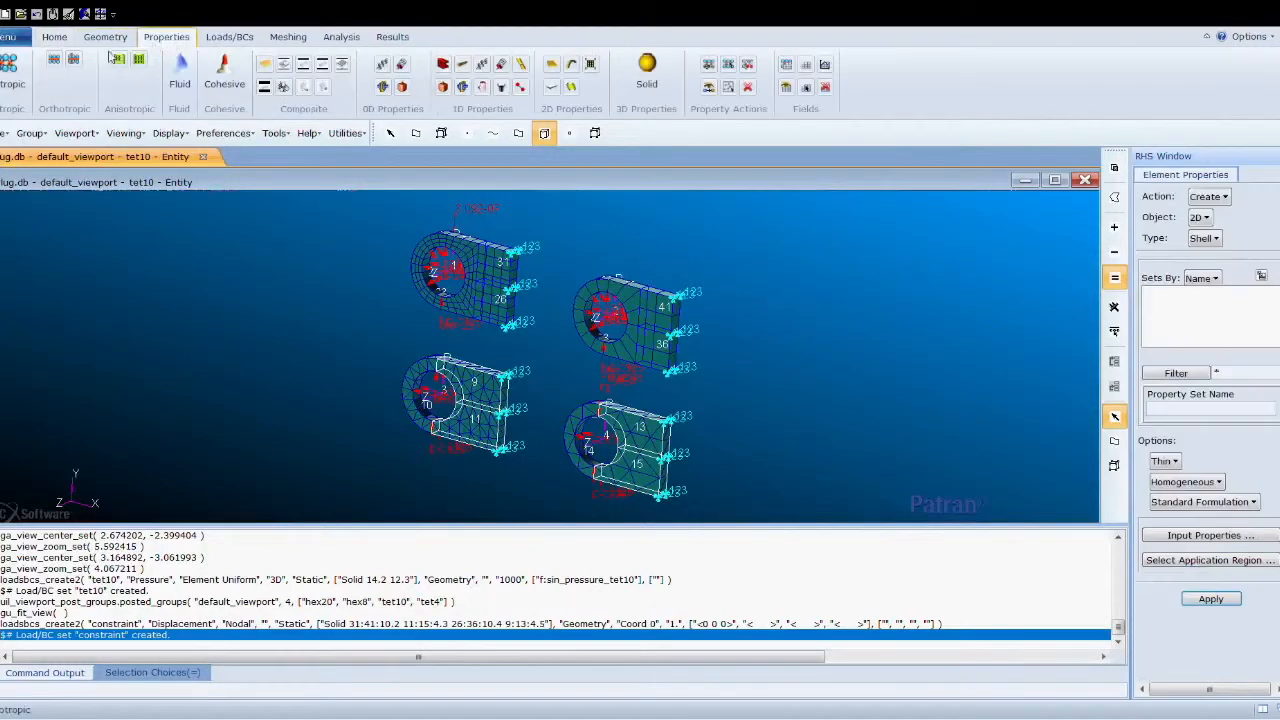
{"action": "left_click", "coordinate": [10, 70]}
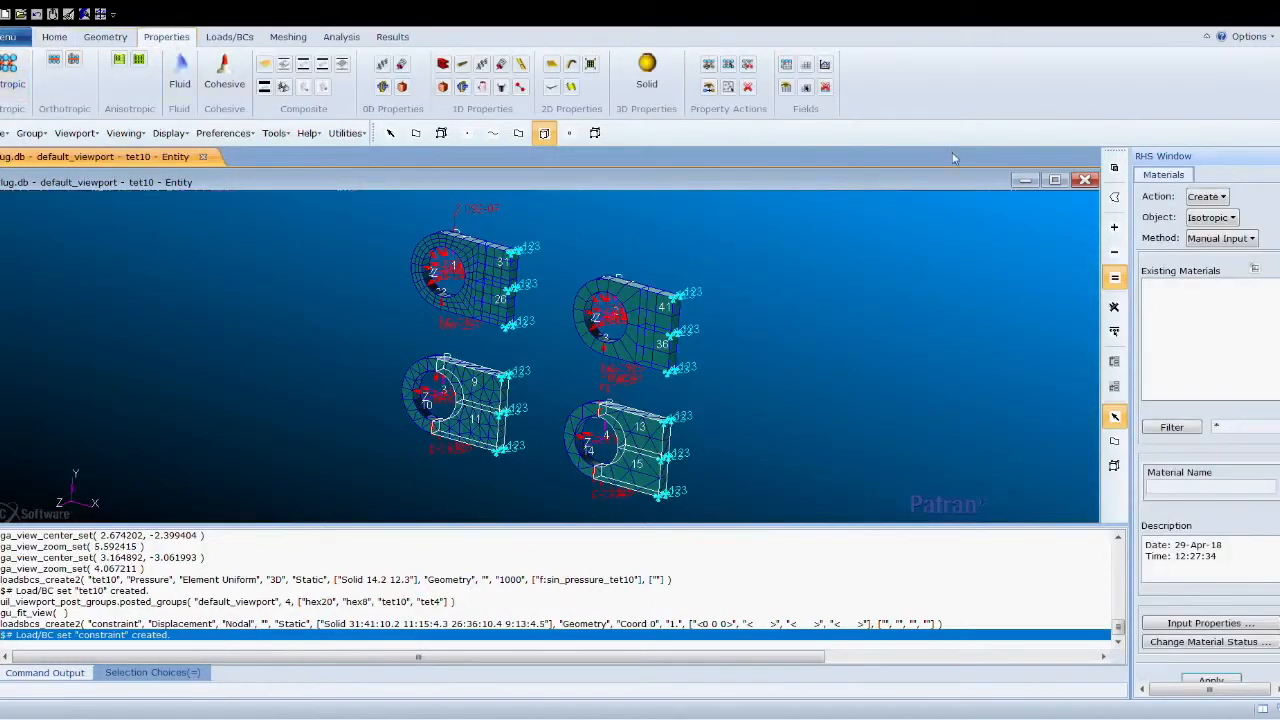
{"action": "left_click", "coordinate": [1200, 487]}
{"action": "type", "text": "Aluminum"}
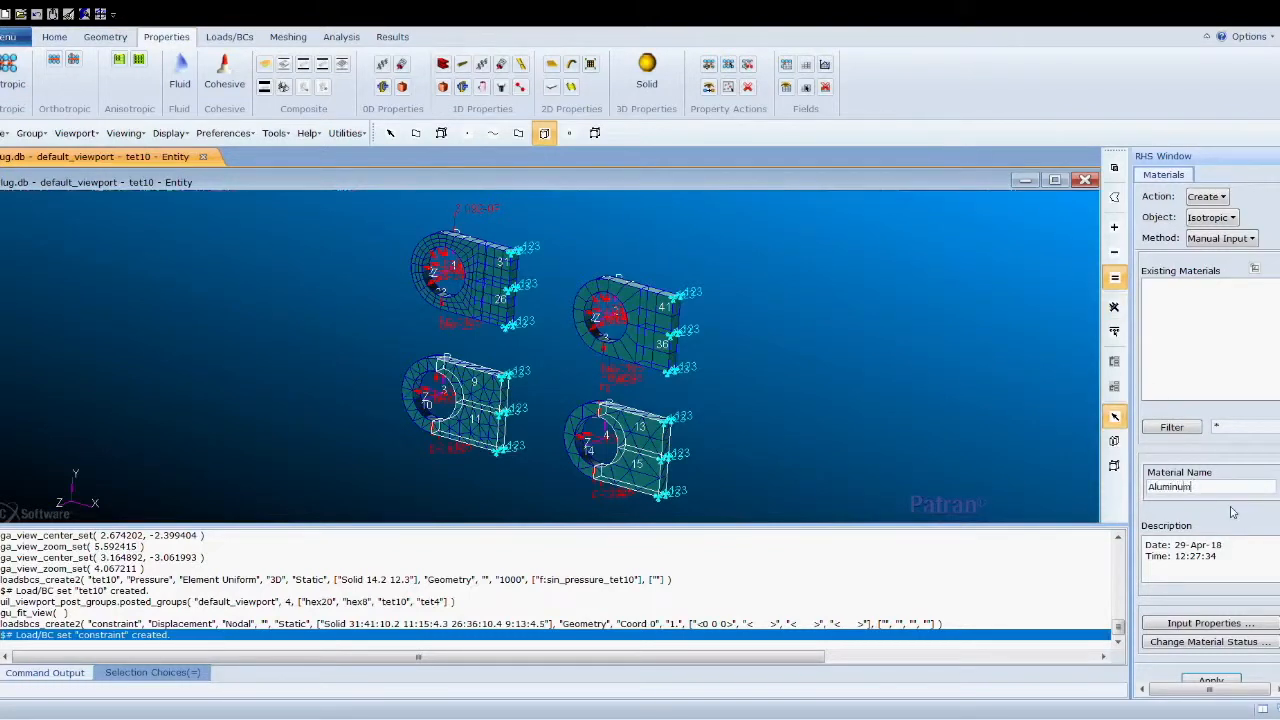
{"action": "left_click", "coordinate": [1205, 623]}
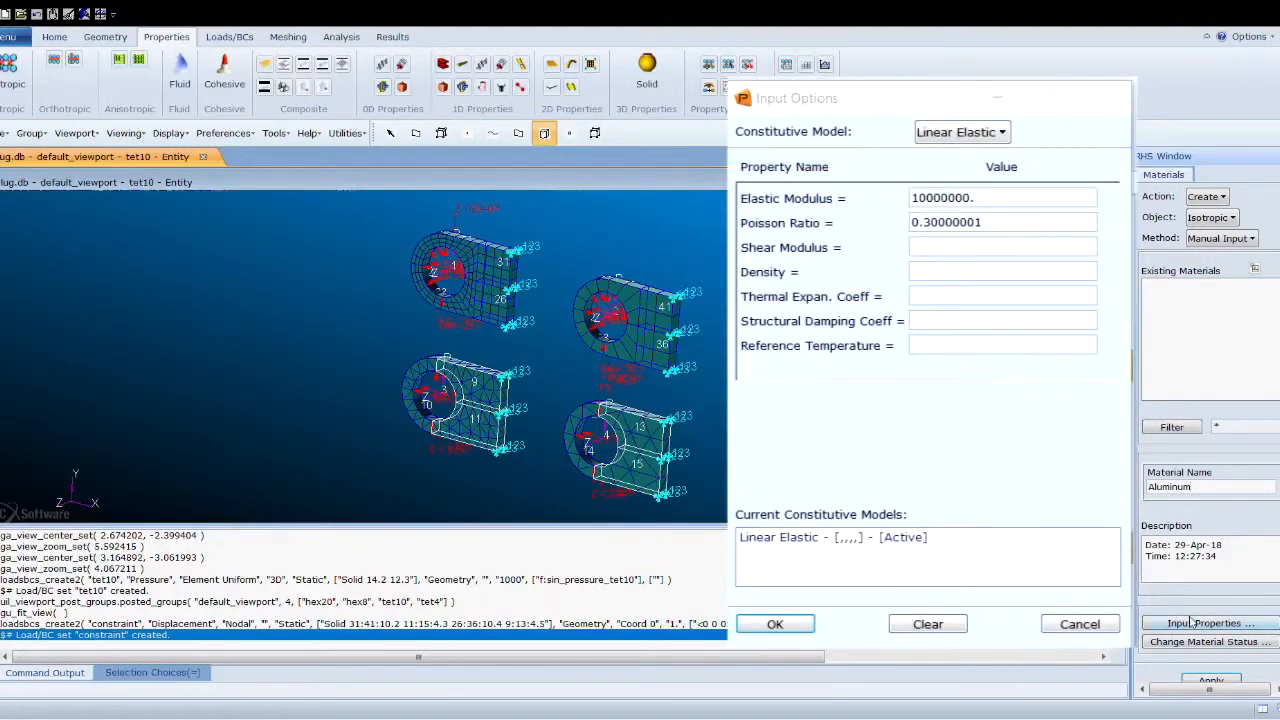
{"action": "scroll", "coordinate": [1193, 622], "scroll_direction": "down", "scroll_amount": 1}
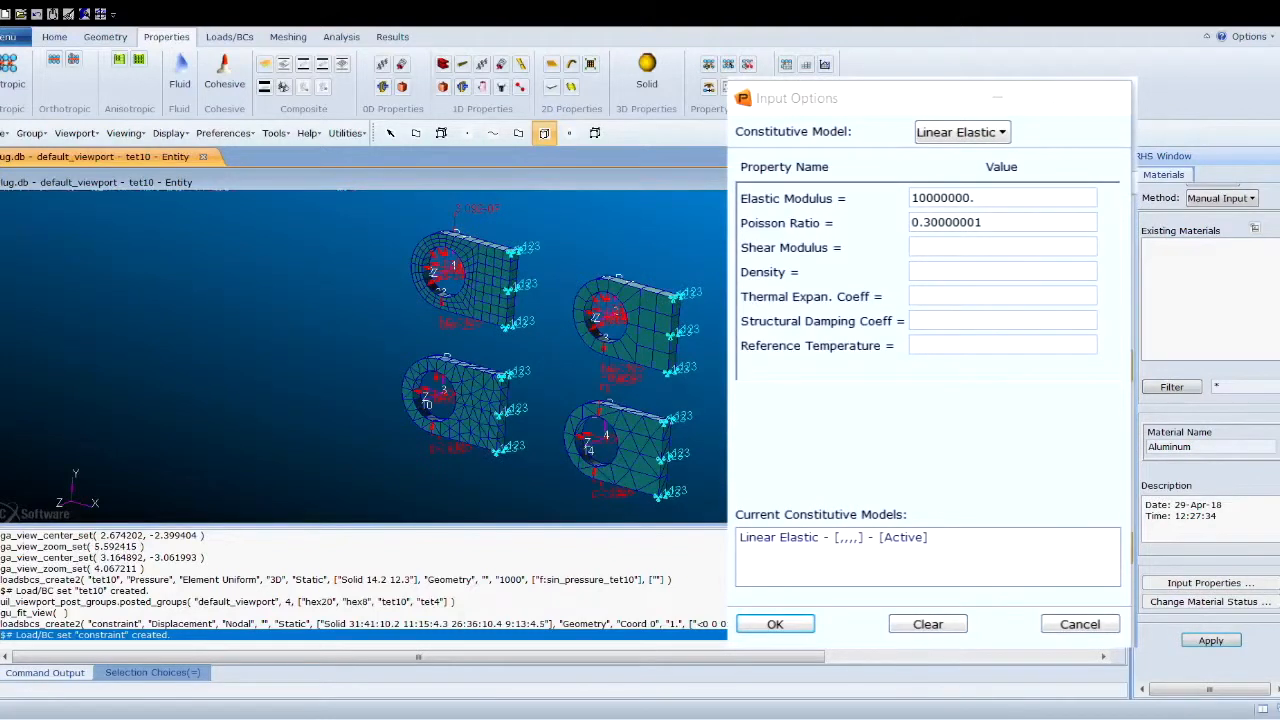
{"action": "left_click", "coordinate": [1208, 641]}
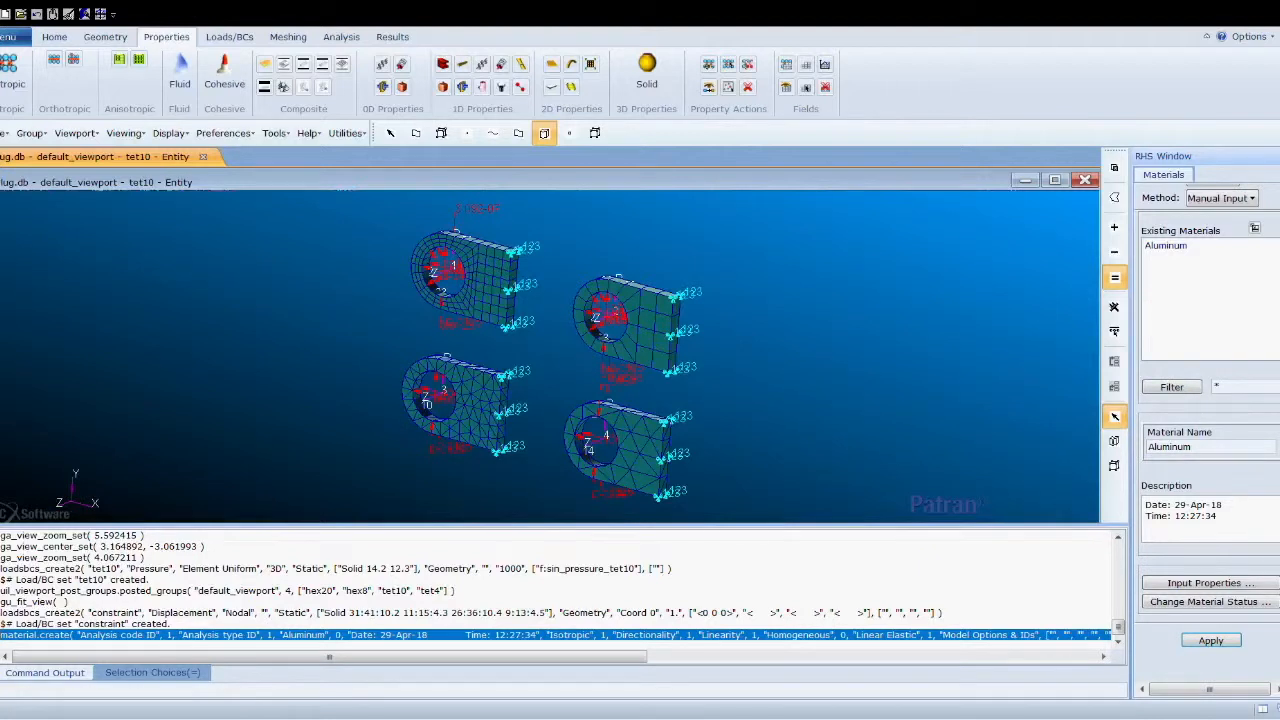
- Start a 3D Solid element property set named Solid and open its input properties with material Aluminum
{"action": "scroll", "coordinate": [1258, 350], "scroll_direction": "up", "scroll_amount": 2}
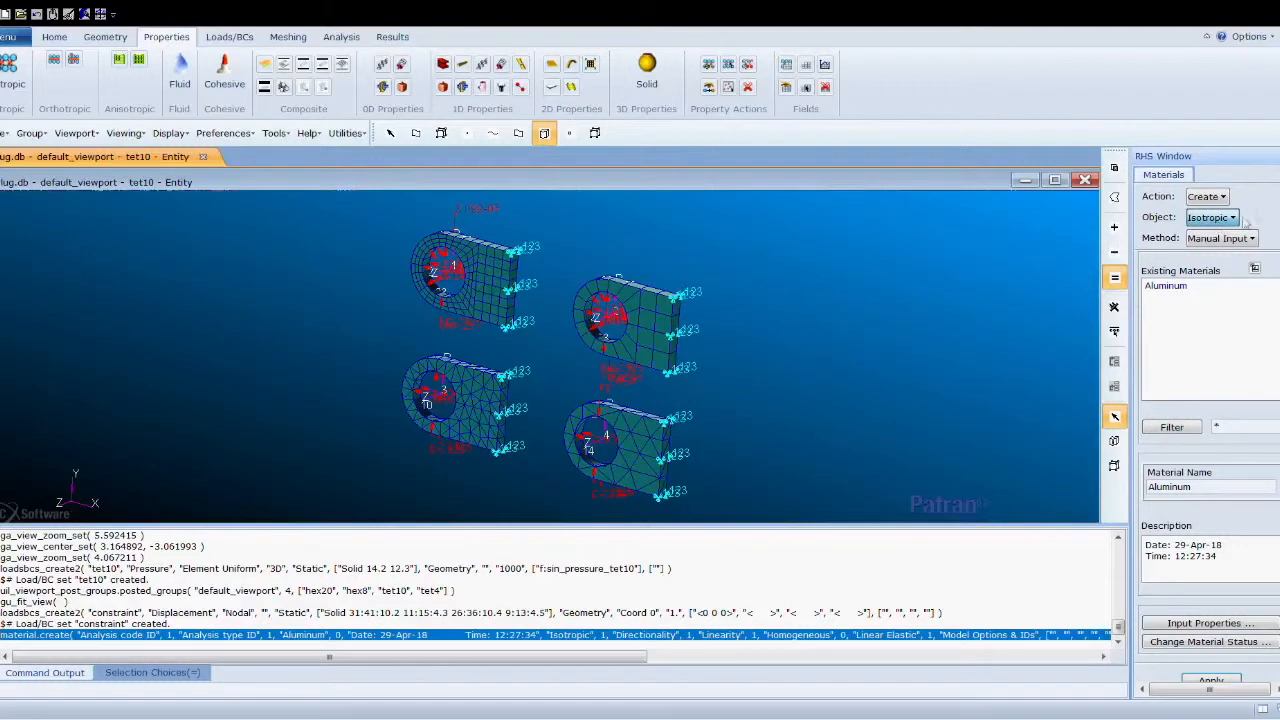
{"action": "left_click", "coordinate": [648, 66]}
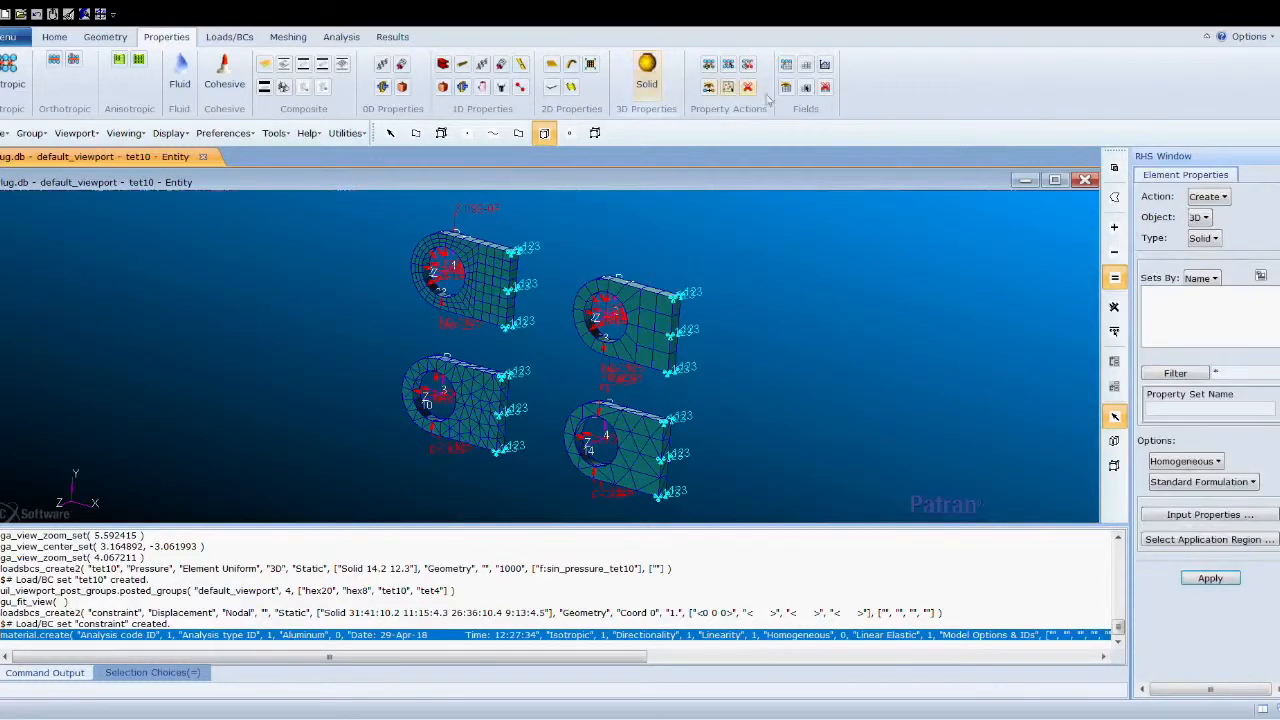
{"action": "left_click", "coordinate": [1226, 407]}
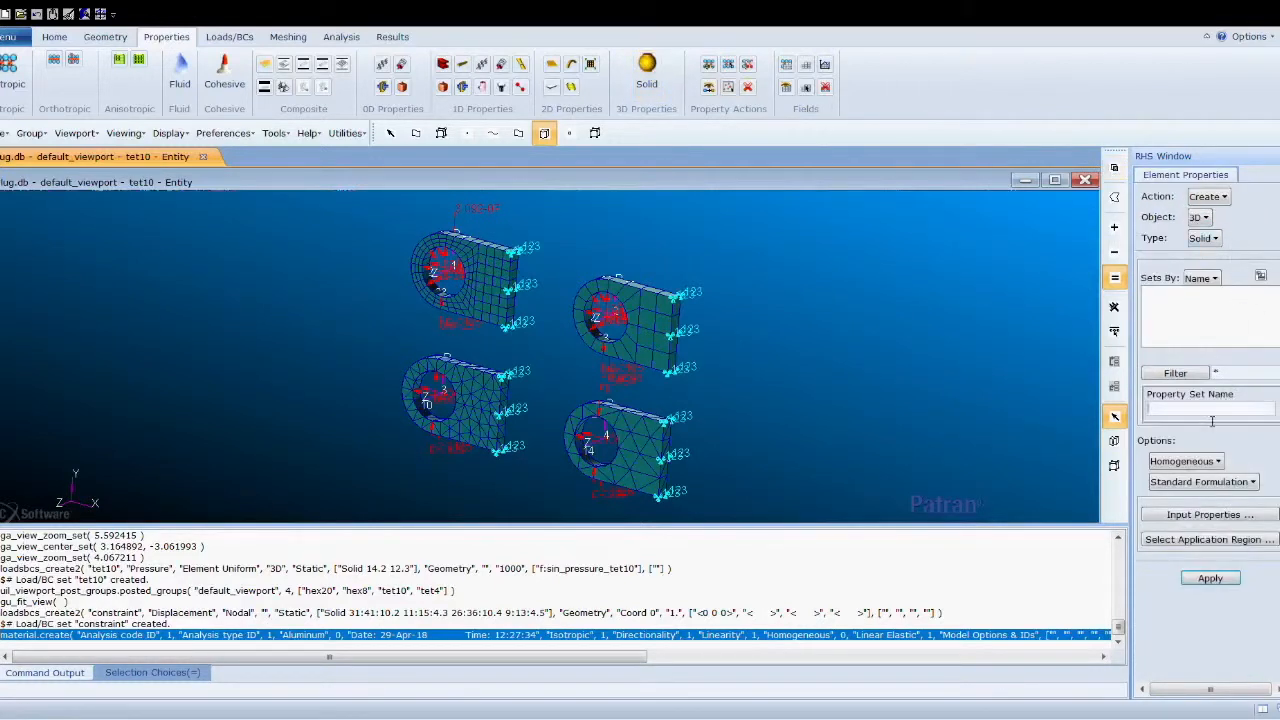
{"action": "type", "text": "Sp;od"}
{"action": "key", "text": "BackSpace"}
{"action": "key", "text": "BackSpace"}
{"action": "key", "text": "BackSpace"}
{"action": "key", "text": "BackSpace"}
{"action": "type", "text": "olid"}
{"action": "left_click", "coordinate": [1214, 514]}
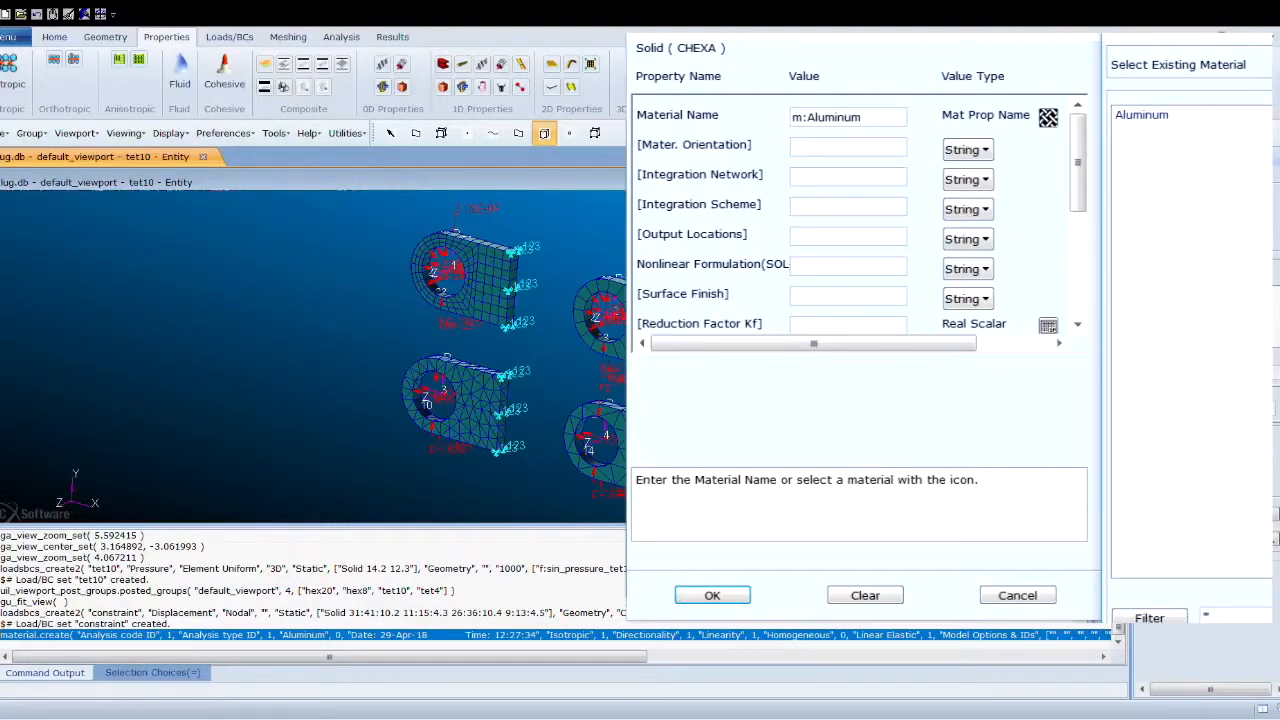
- Select all four lug solids as the application region and apply to create the Solid property set
{"action": "left_click", "coordinate": [1188, 540]}
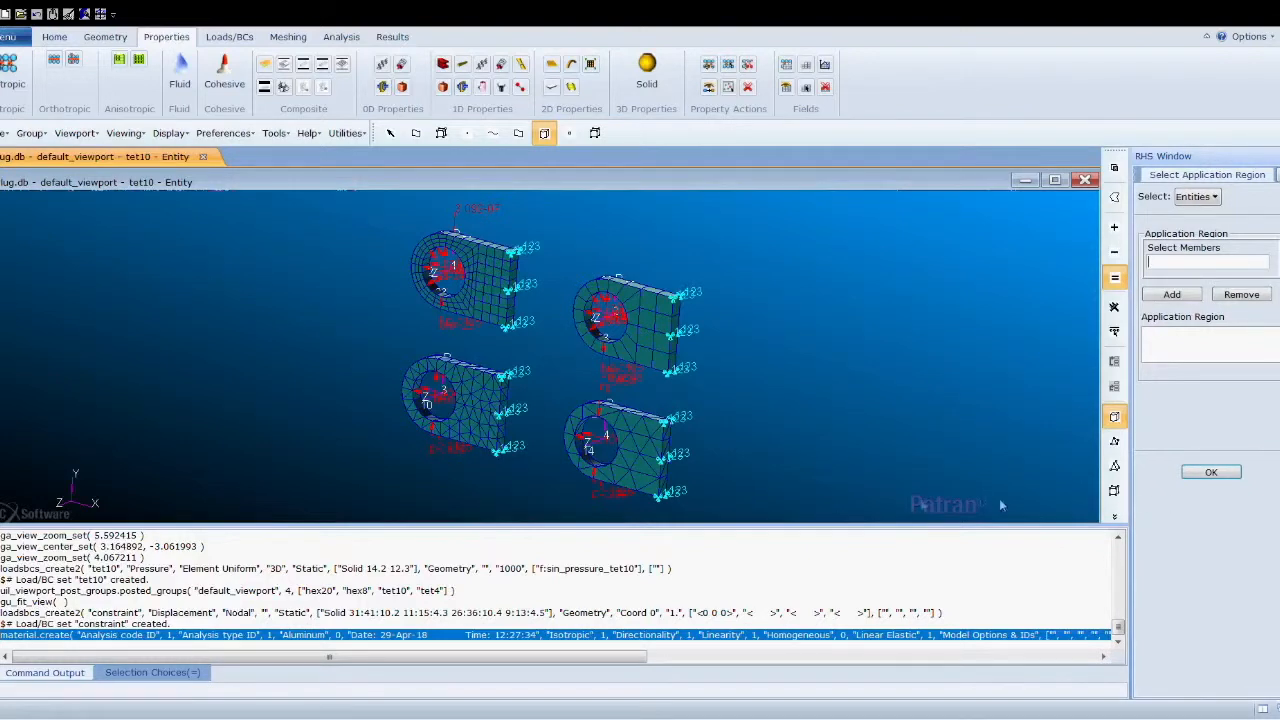
{"action": "left_click_drag", "start_coordinate": [388, 208], "coordinate": [748, 532]}
{"action": "left_click", "coordinate": [1189, 294]}
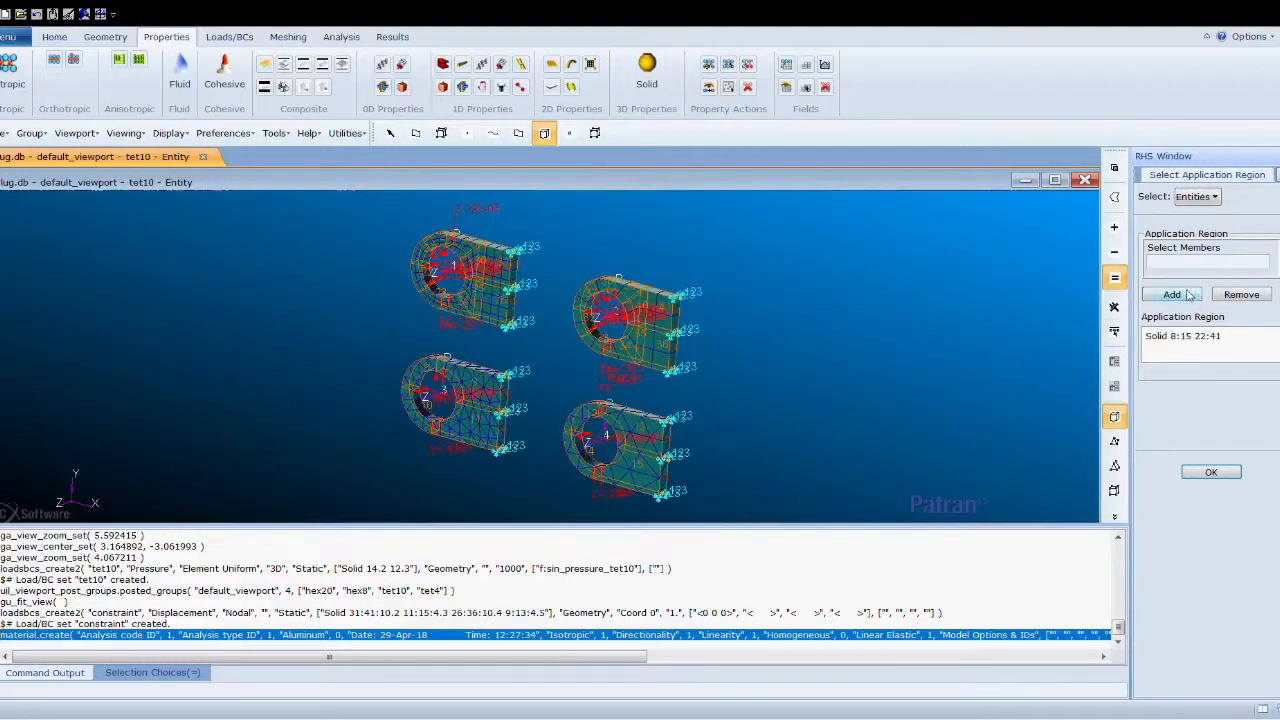
{"action": "left_click", "coordinate": [1229, 471]}
{"action": "left_click", "coordinate": [1226, 580]}
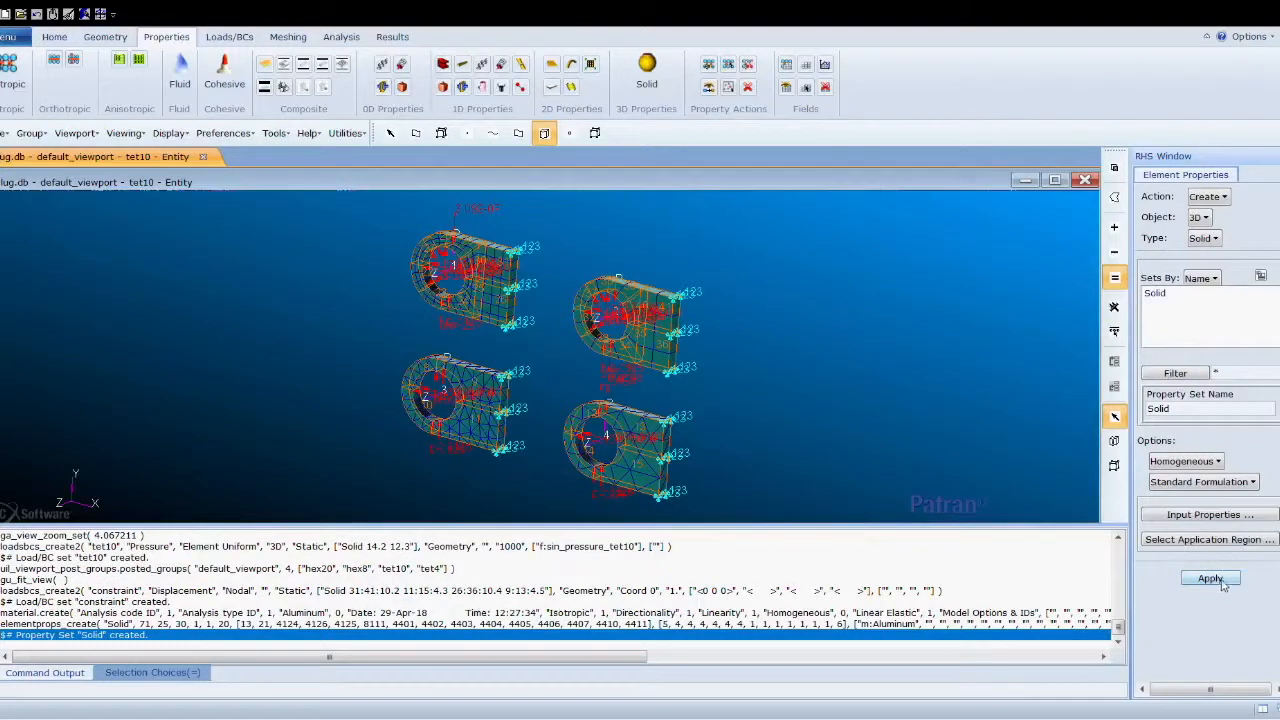
- Open the Default load case for modification to review its settings
{"action": "left_click", "coordinate": [229, 37]}
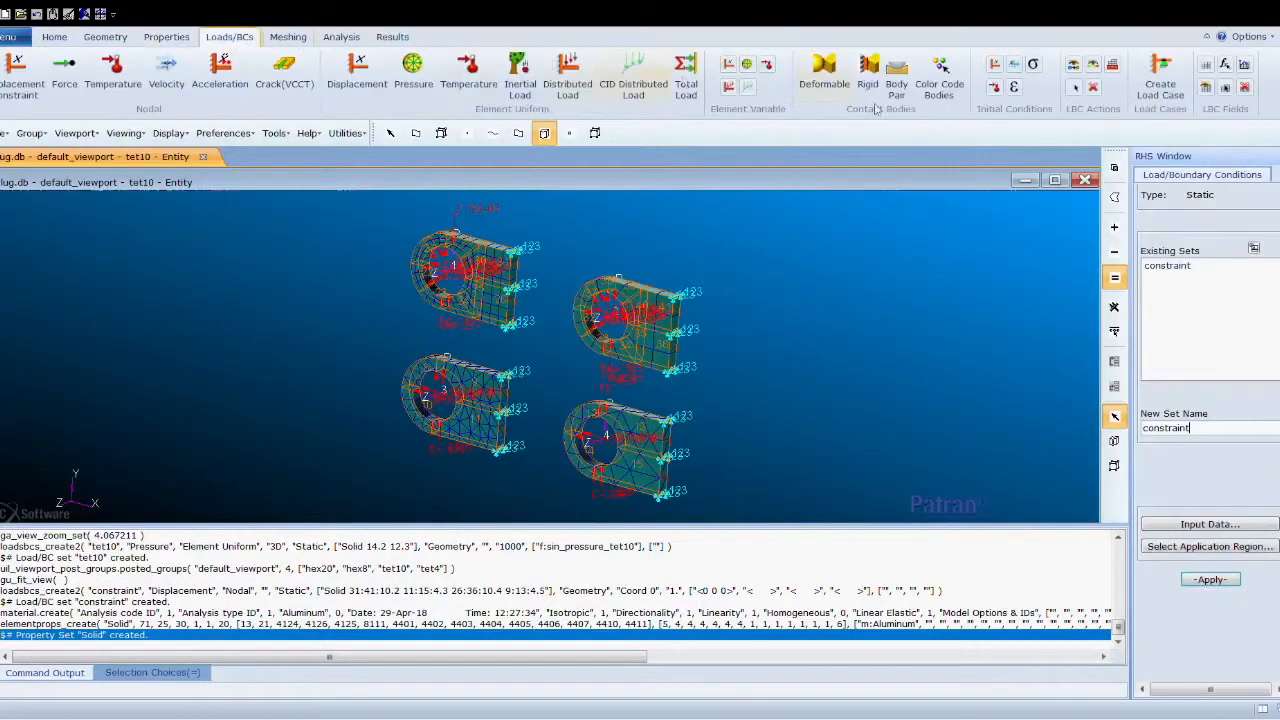
{"action": "left_click", "coordinate": [1157, 82]}
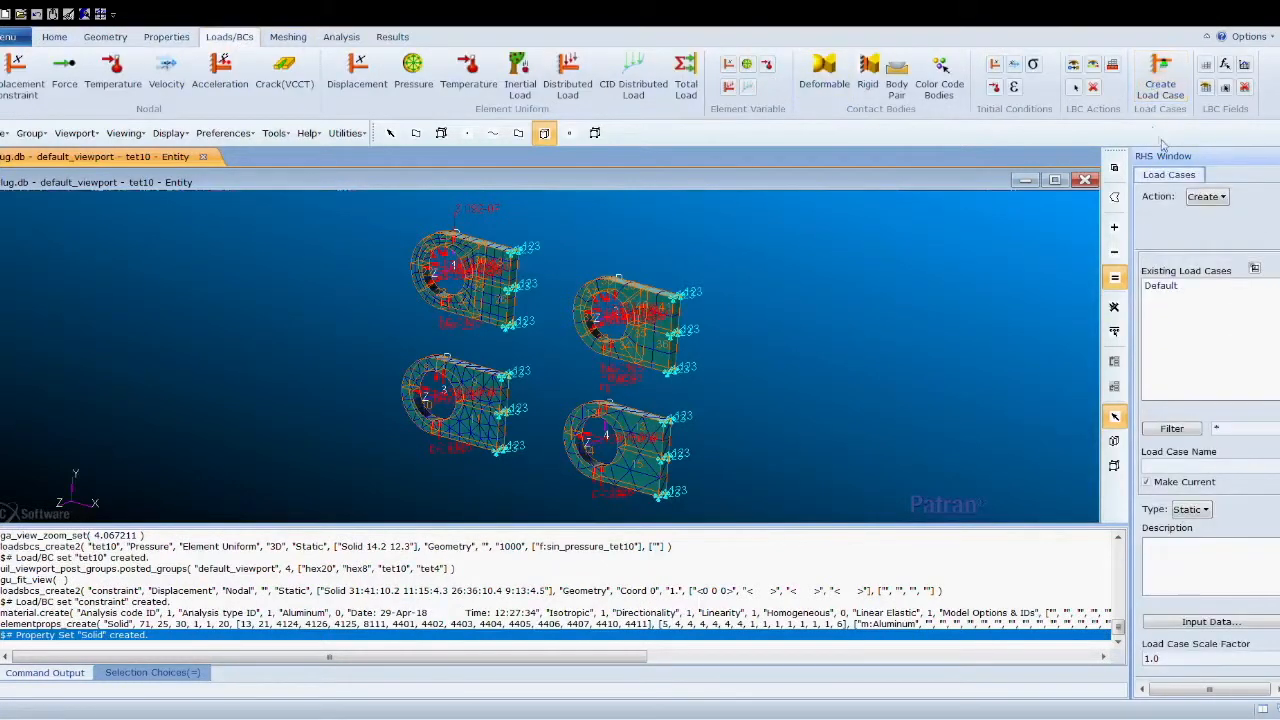
{"action": "left_click", "coordinate": [1209, 250]}
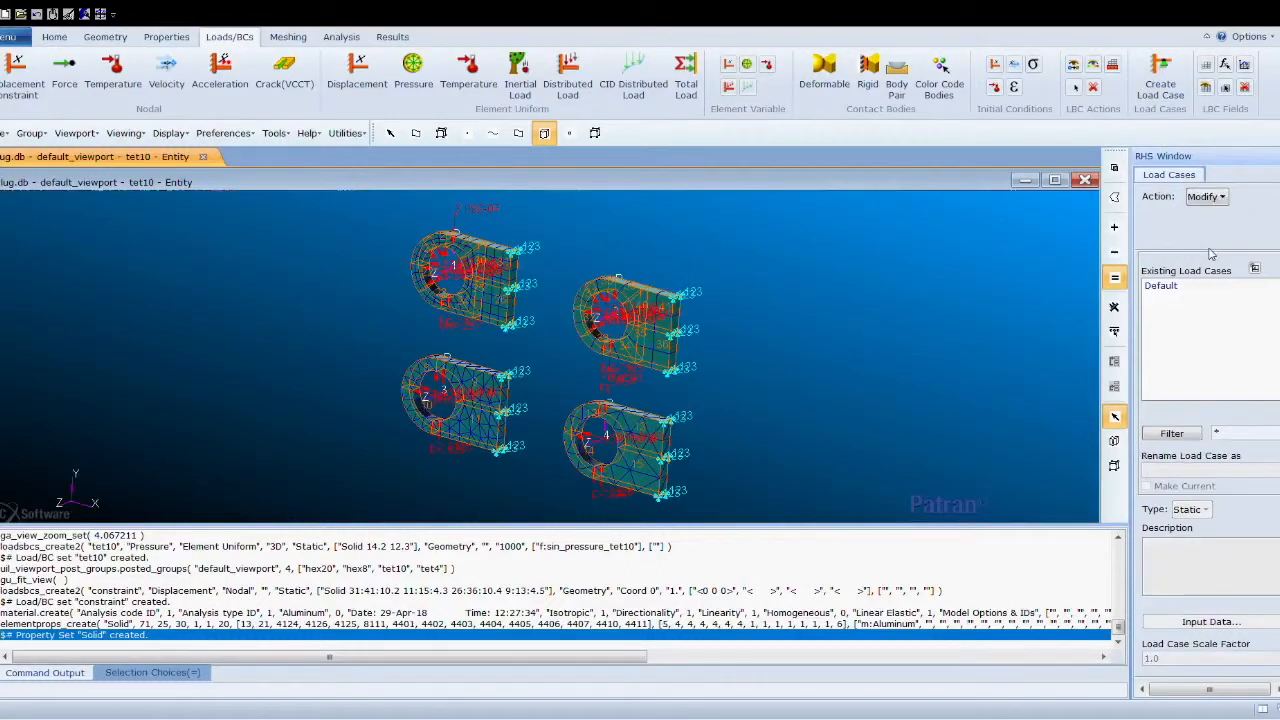
{"action": "left_click", "coordinate": [1162, 286]}
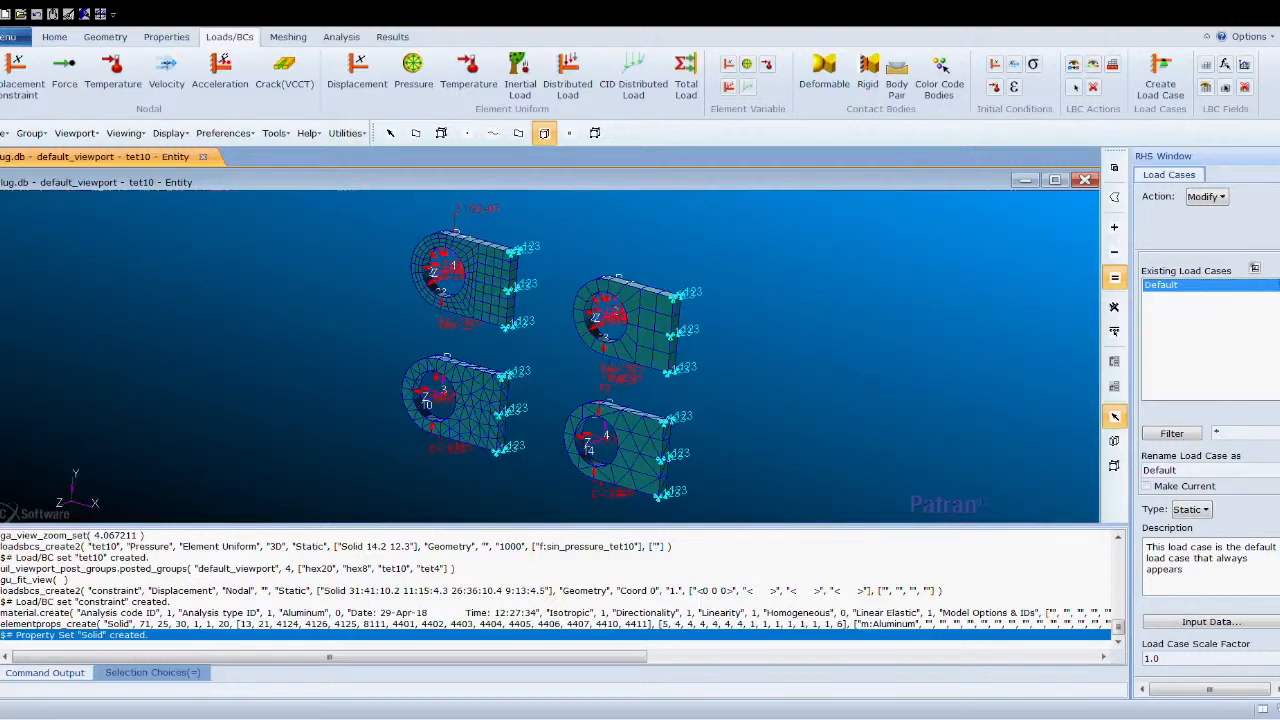
- Run a Linear Static MSC.Nastran analysis of the entire model as job lug
{"action": "left_click", "coordinate": [341, 36]}
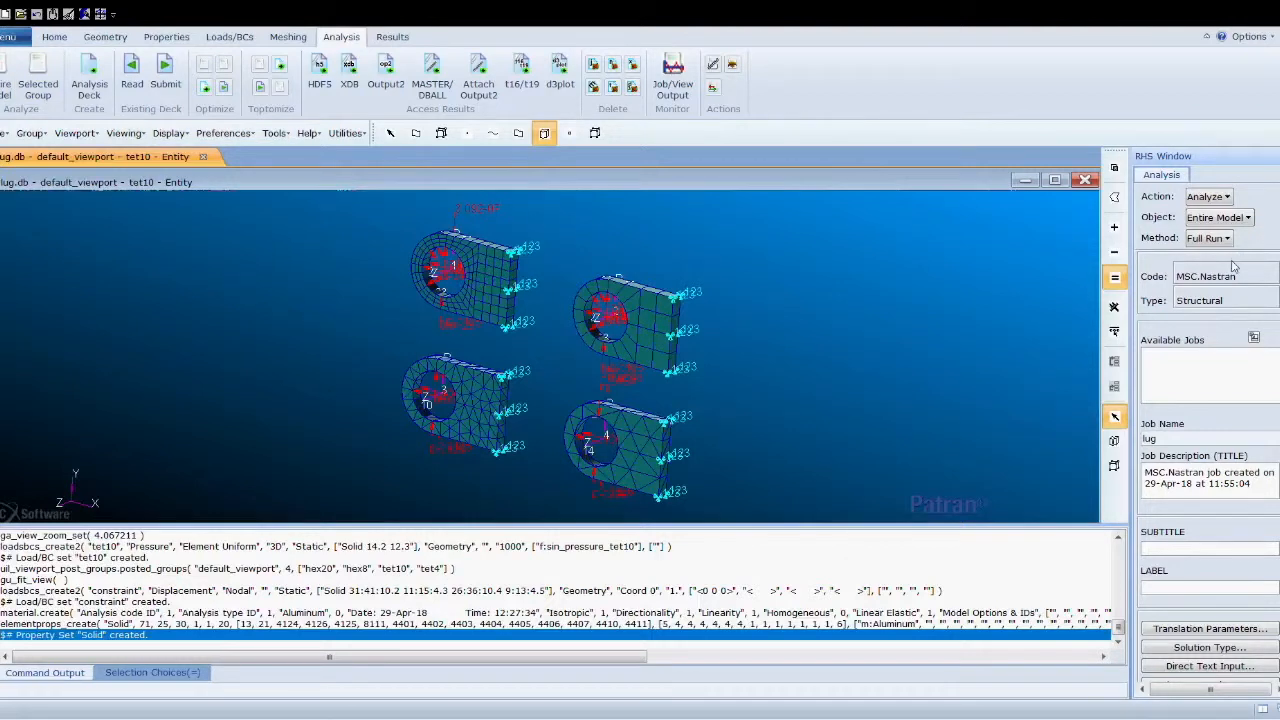
{"action": "left_click", "coordinate": [1205, 648]}
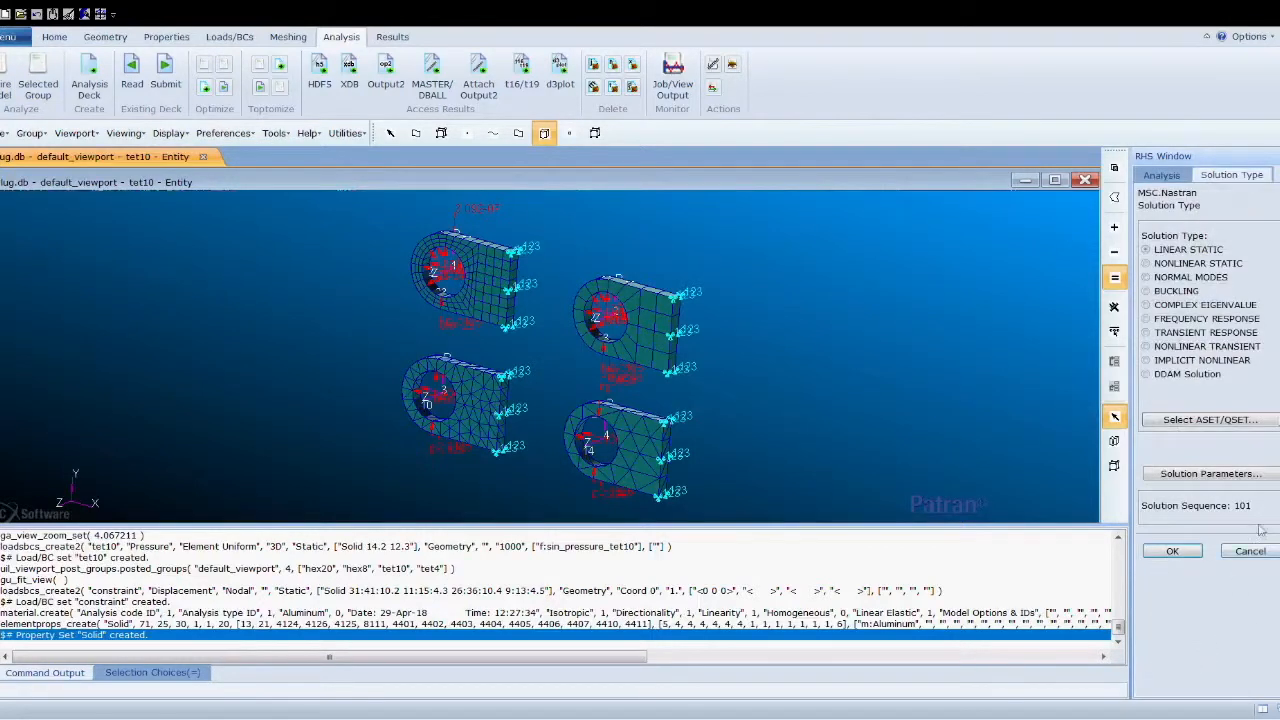
{"action": "left_click", "coordinate": [1176, 175]}
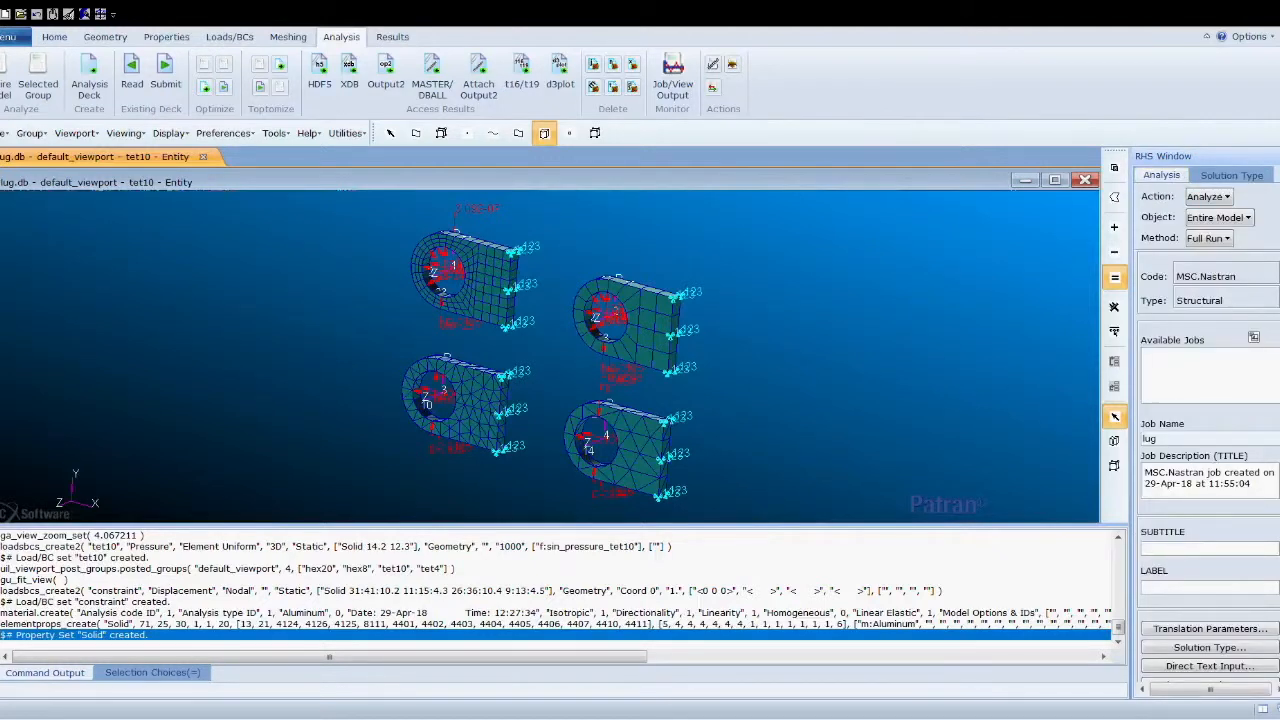
{"action": "scroll", "coordinate": [1270, 380], "scroll_direction": "down", "scroll_amount": 3}
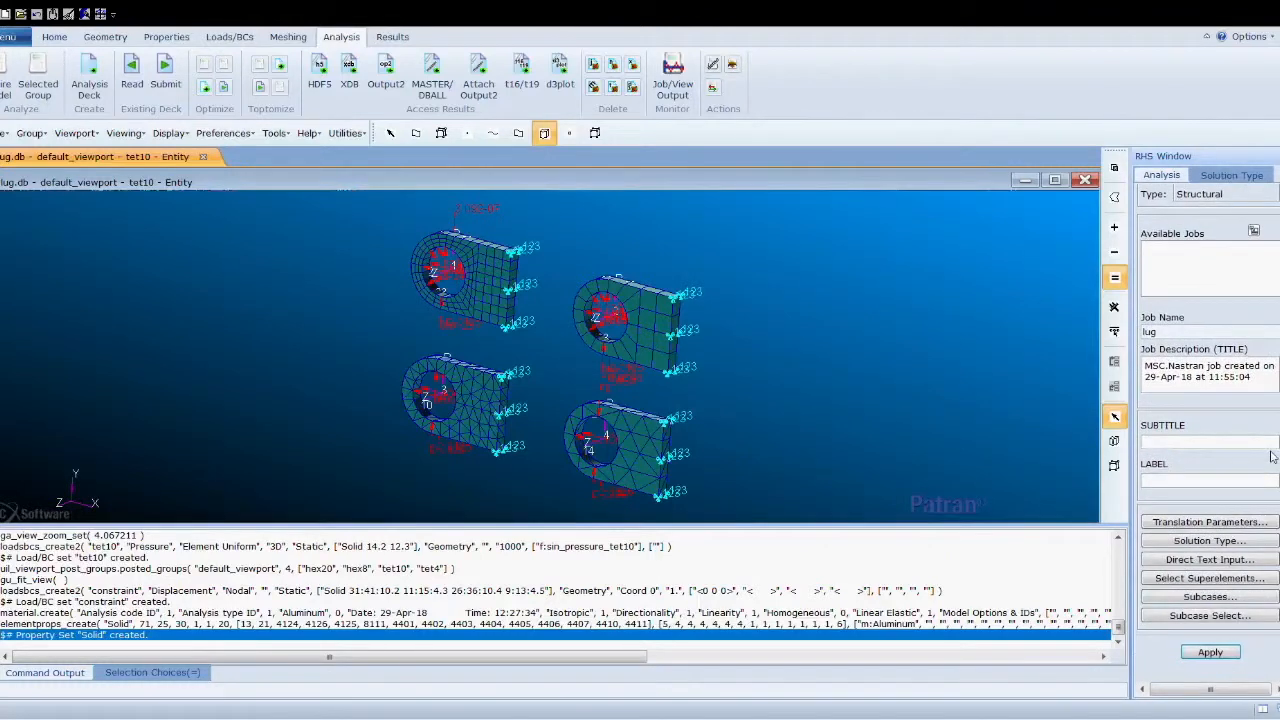
{"action": "left_click", "coordinate": [1207, 655]}
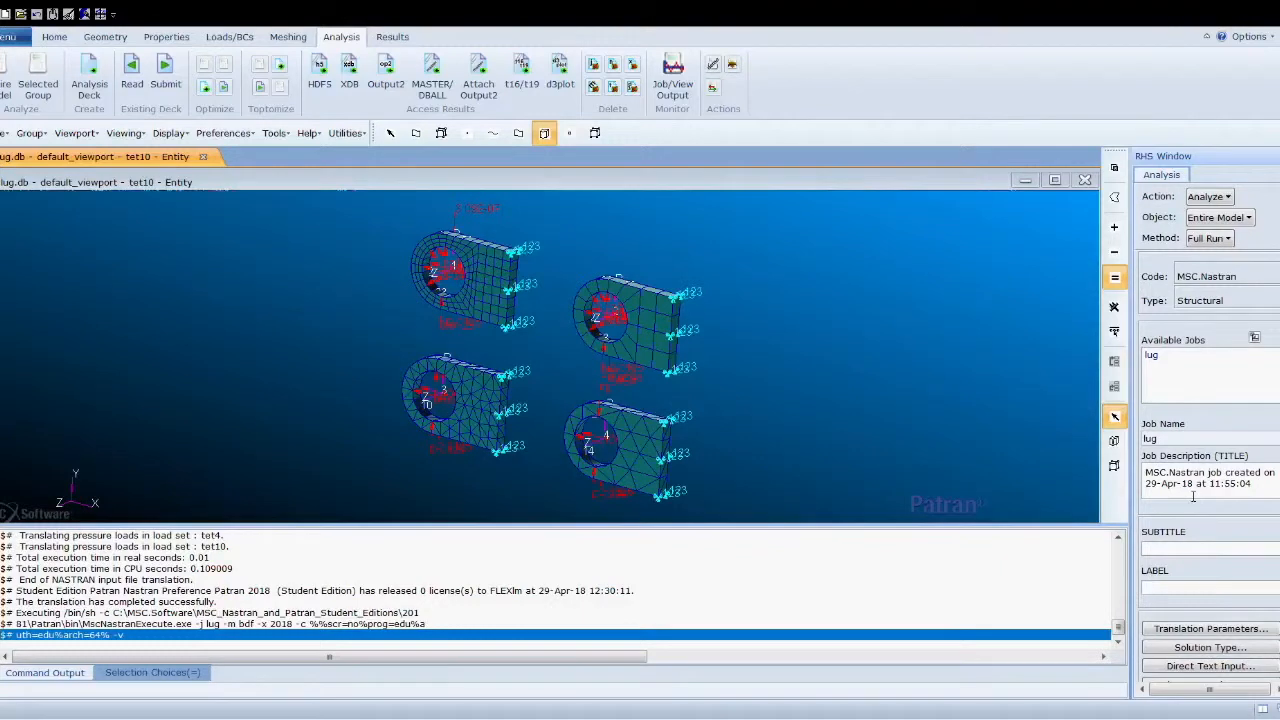
- Attach the lug XDB results file to the database
{"action": "left_click", "coordinate": [349, 72]}
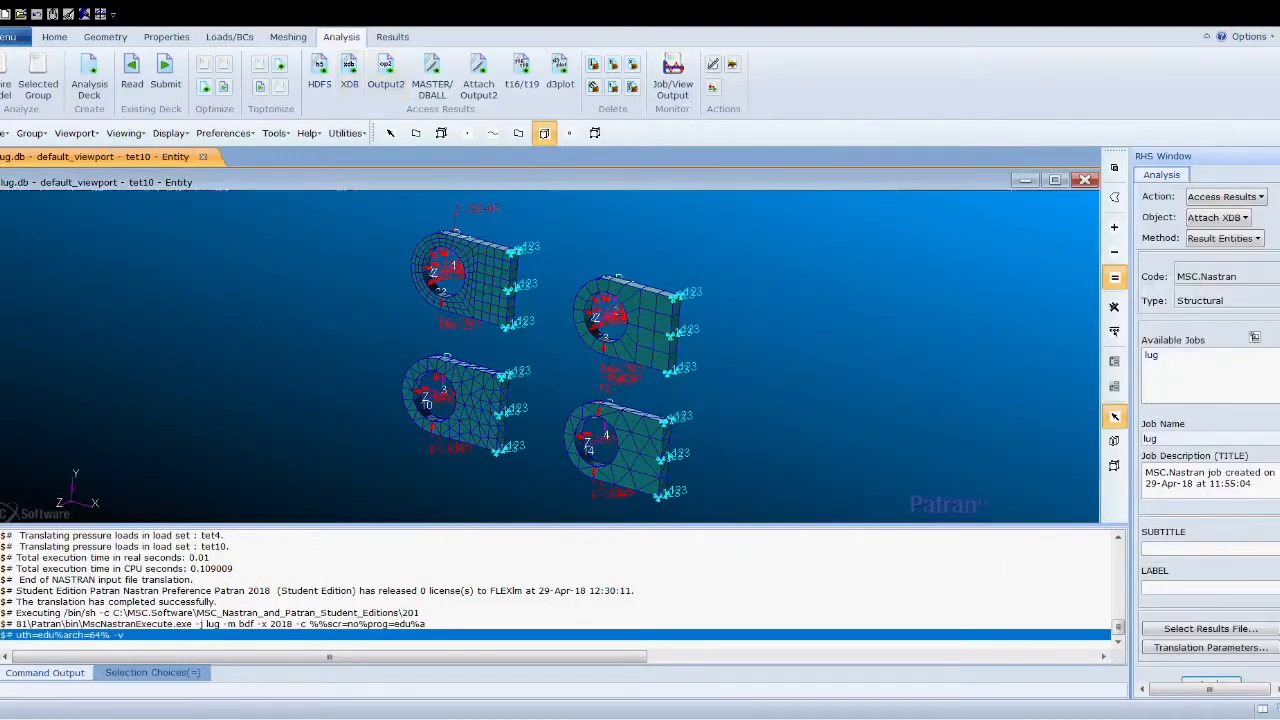
{"action": "scroll", "coordinate": [1210, 430], "scroll_direction": "down", "scroll_amount": 3}
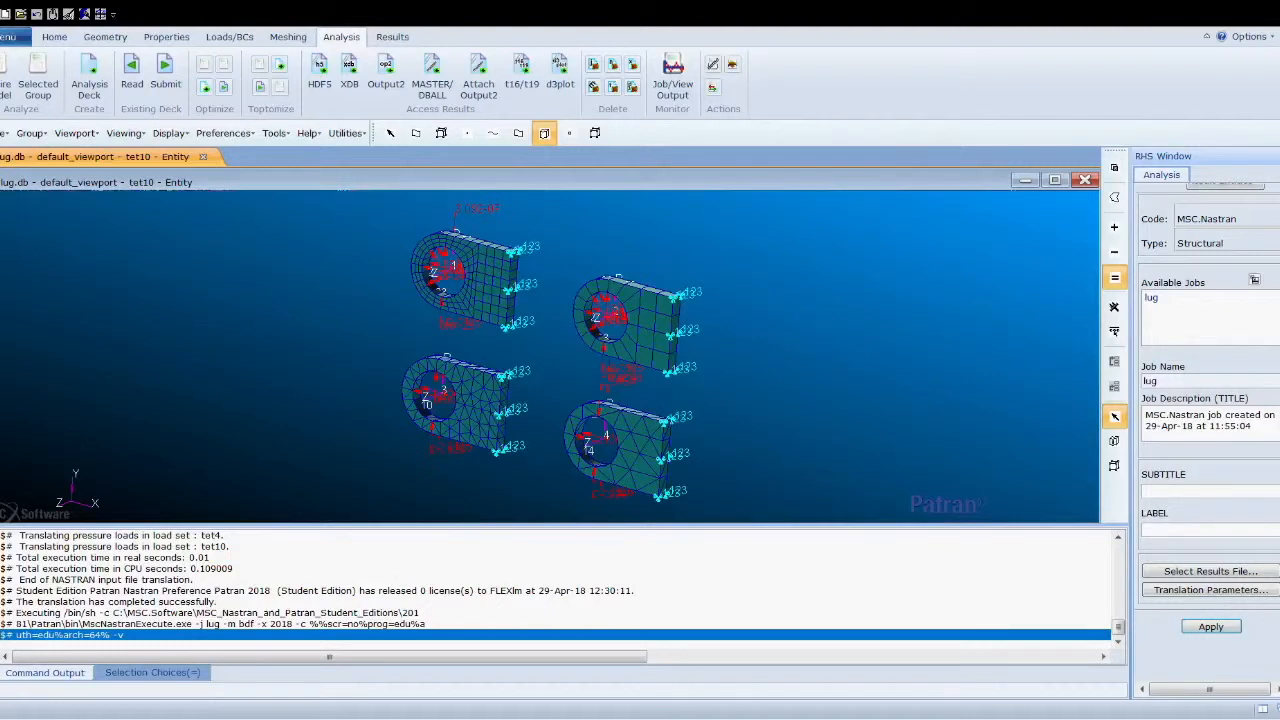
{"action": "left_click", "coordinate": [1211, 626]}
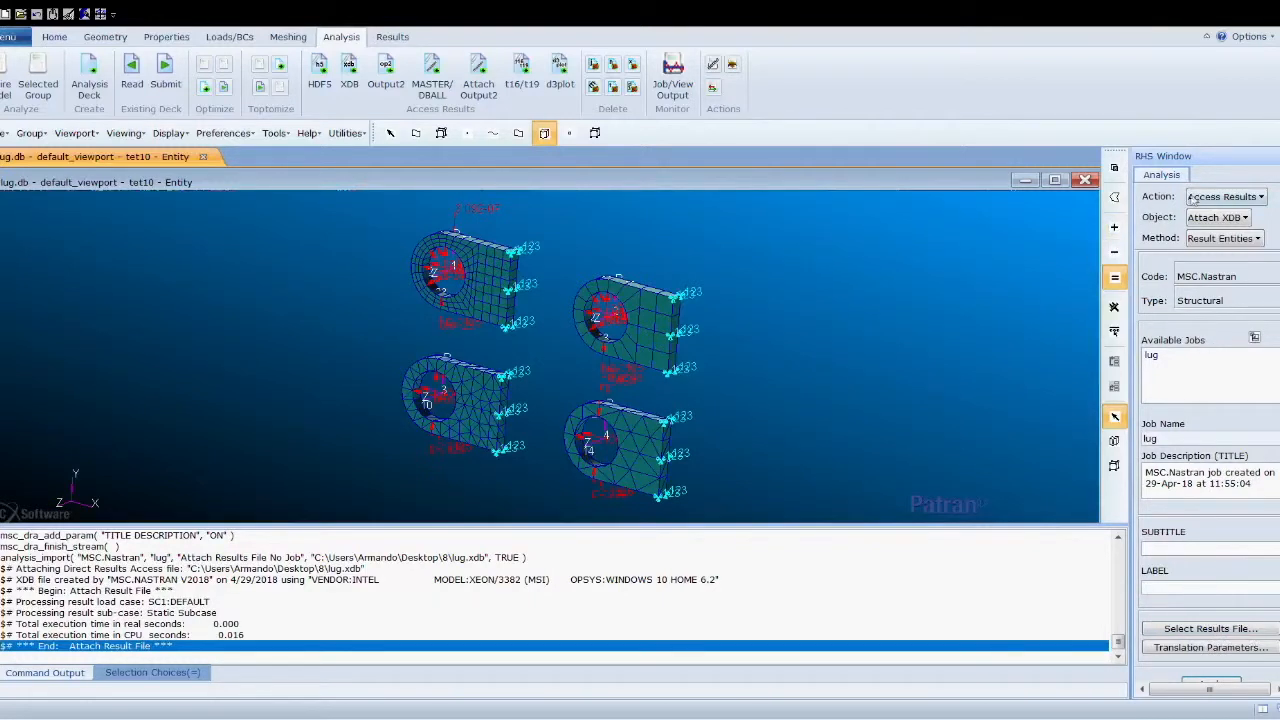
- Set up a Deformation plot of translational displacements, turning off the undeformed shape and the title
{"action": "left_click", "coordinate": [393, 36]}
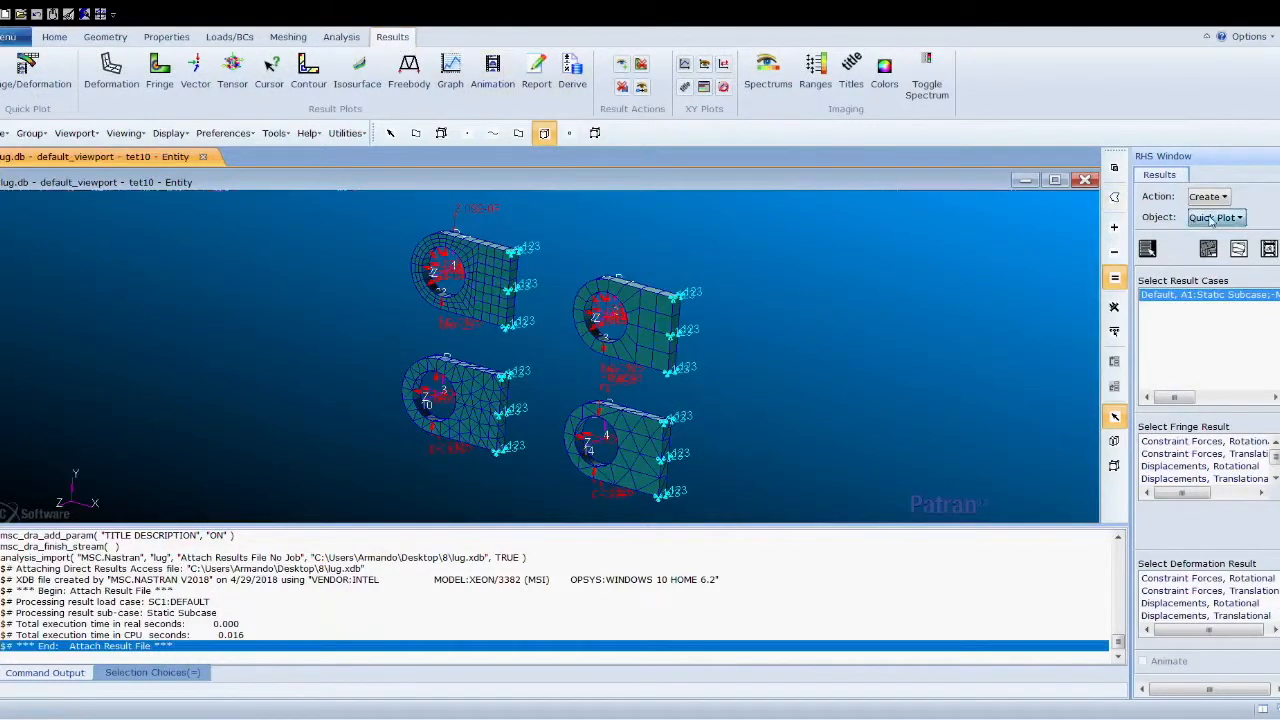
{"action": "left_click", "coordinate": [1227, 264]}
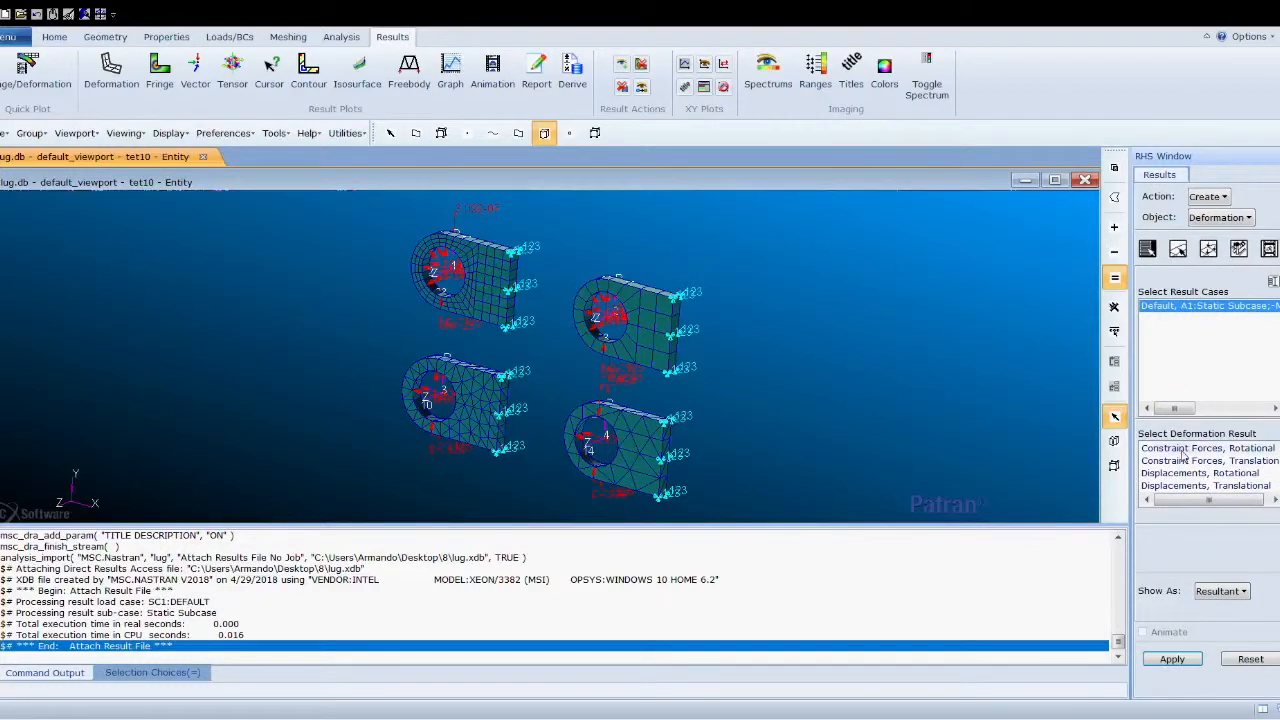
{"action": "left_click", "coordinate": [1196, 486]}
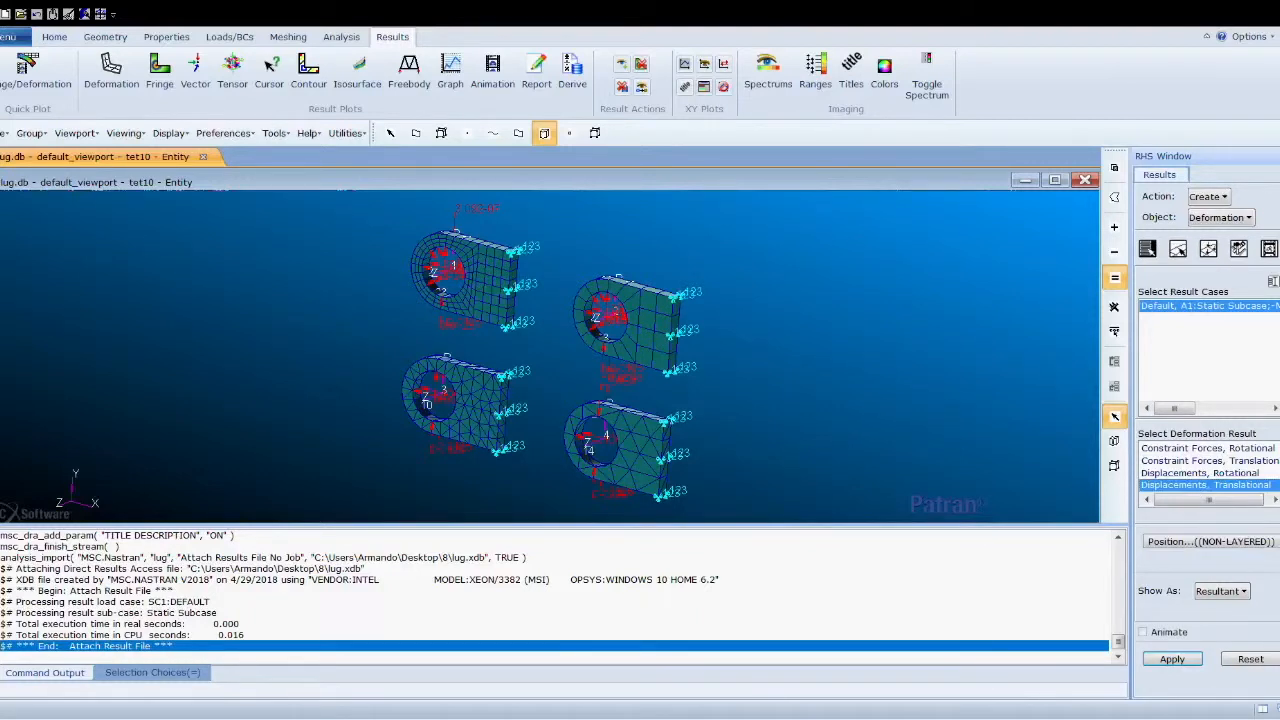
{"action": "left_click", "coordinate": [1210, 251]}
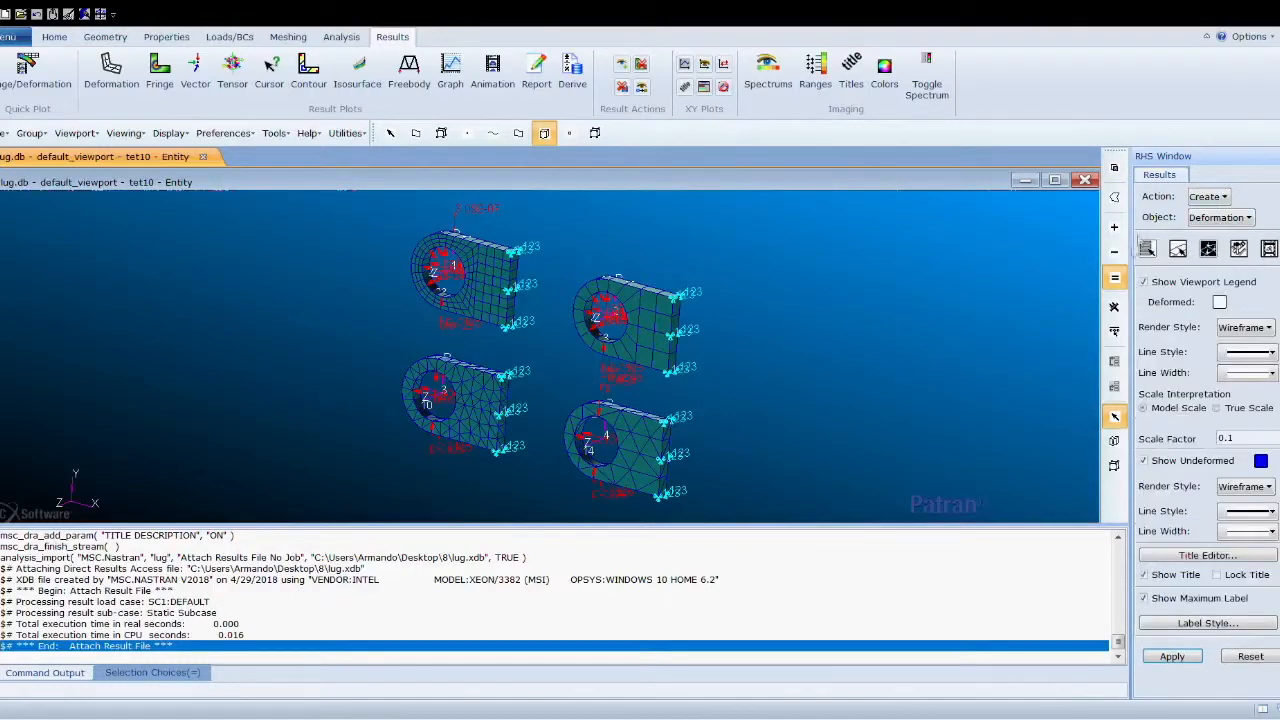
{"action": "left_click", "coordinate": [1144, 461]}
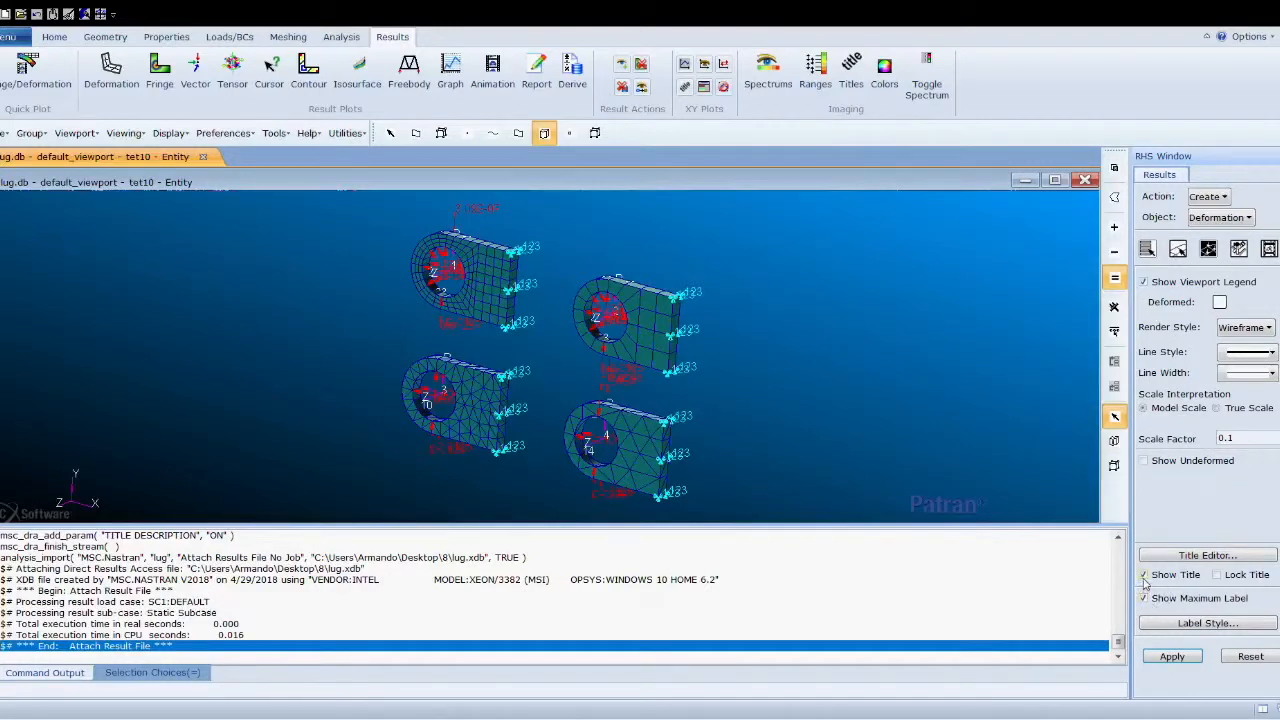
{"action": "left_click", "coordinate": [1144, 576]}
- Erase the geometry from the viewport and apply the translational displacement deformation plot
{"action": "left_click", "coordinate": [53, 38]}
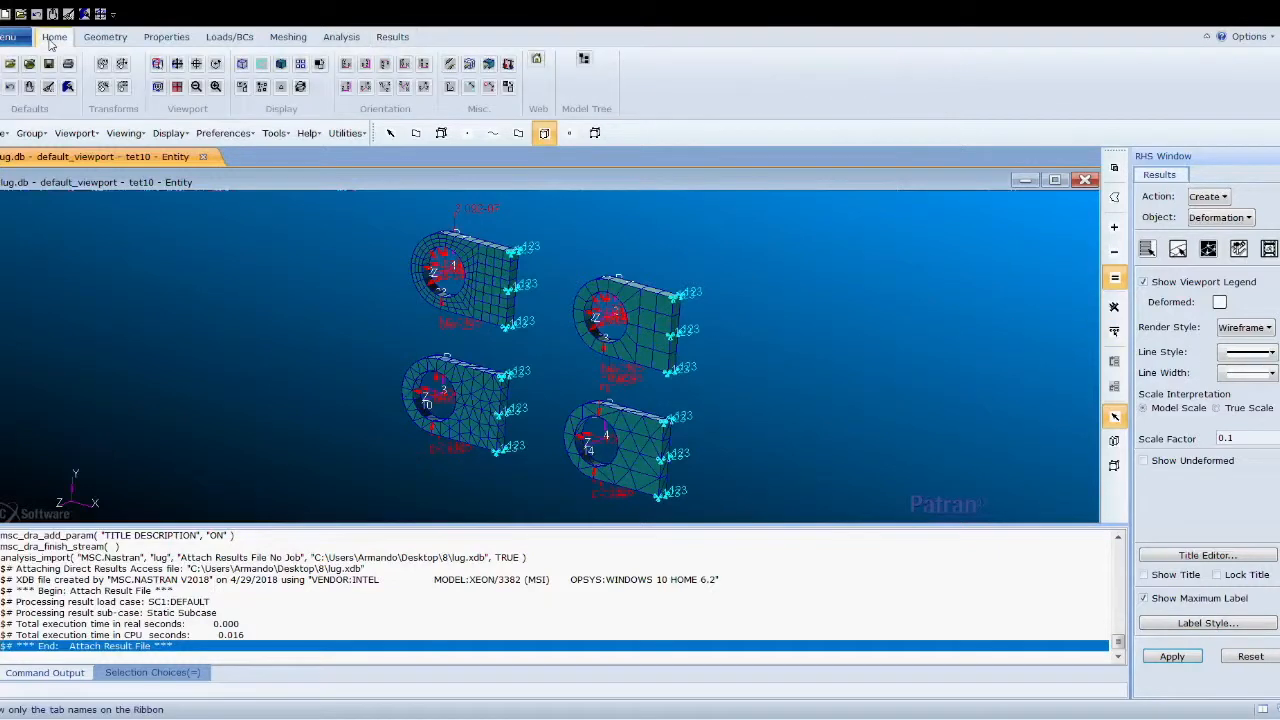
{"action": "left_click", "coordinate": [450, 65]}
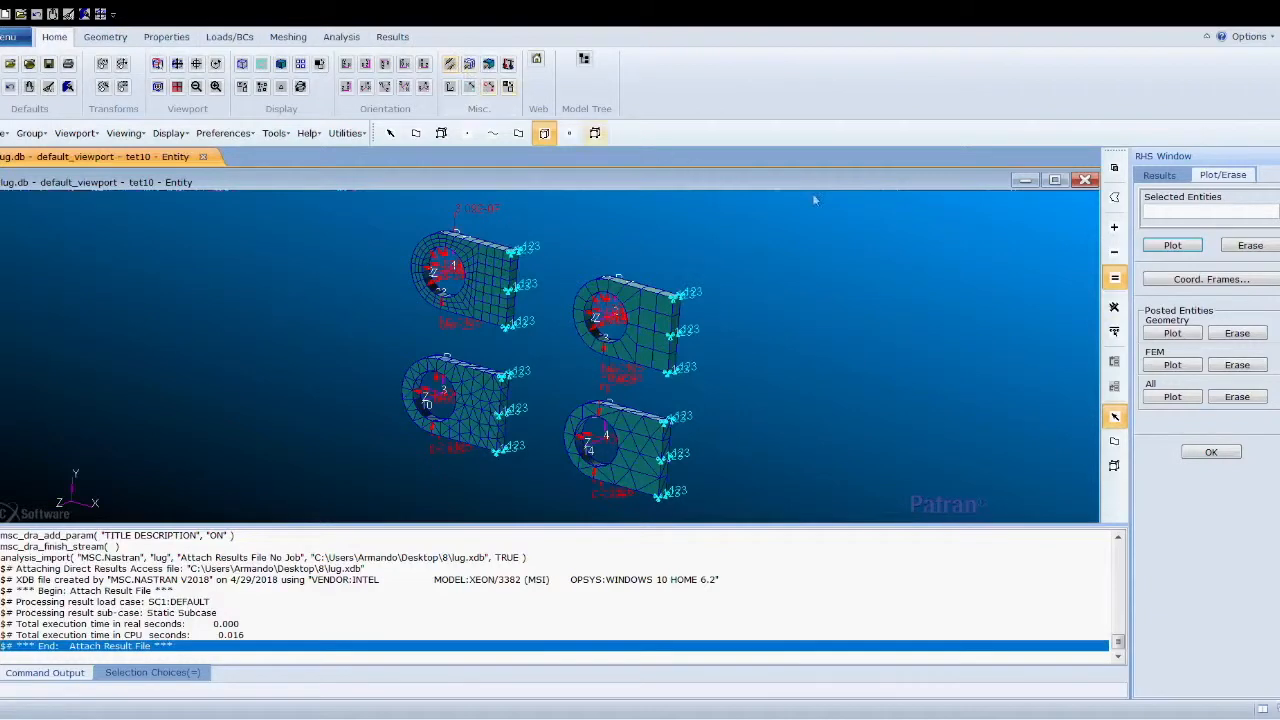
{"action": "left_click", "coordinate": [1236, 334]}
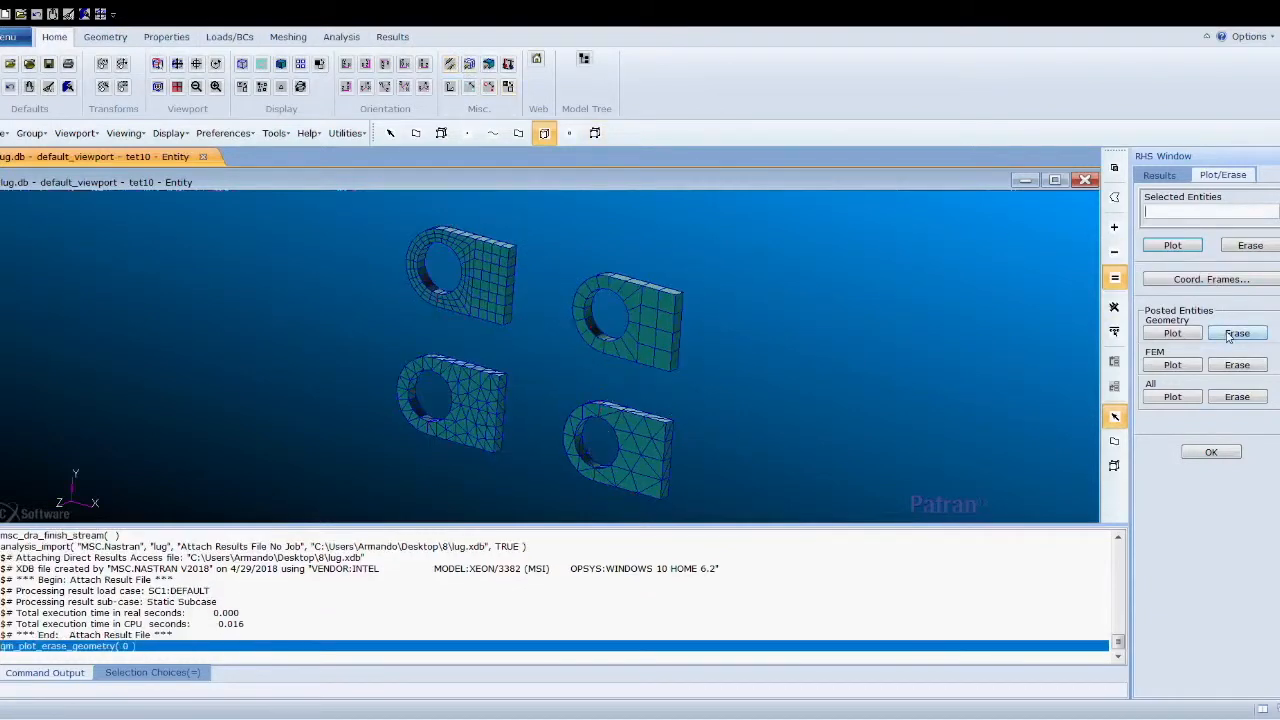
{"action": "left_click", "coordinate": [1203, 454]}
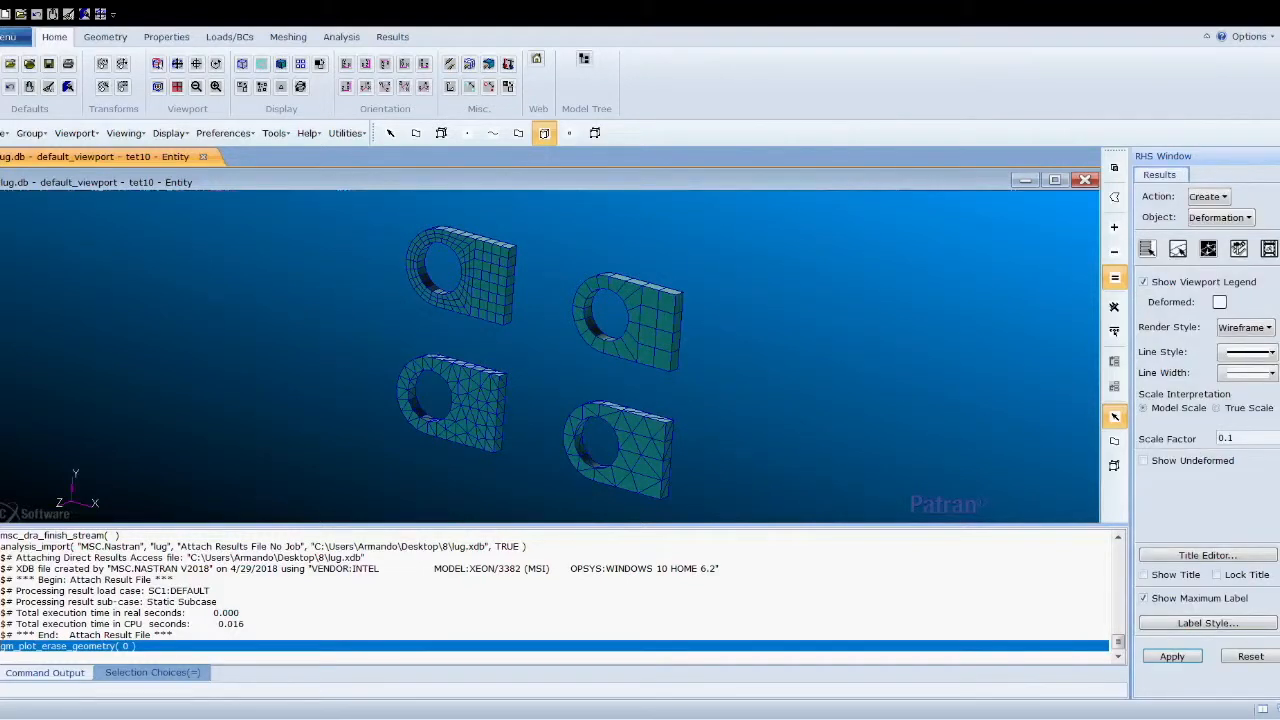
{"action": "left_click", "coordinate": [1172, 656]}
{"action": "left_click", "coordinate": [1147, 249]}
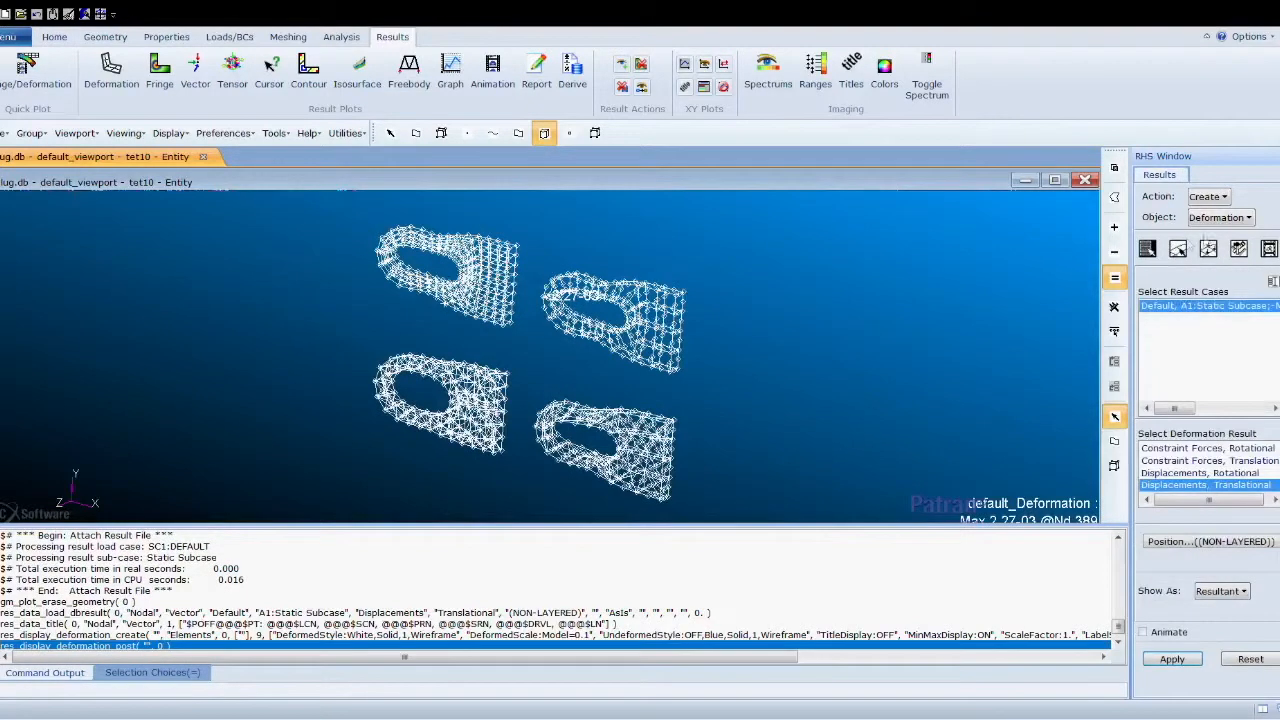
- Create a fringe plot of Stress Tensor von Mises results on the lugs
{"action": "left_click", "coordinate": [1218, 219]}
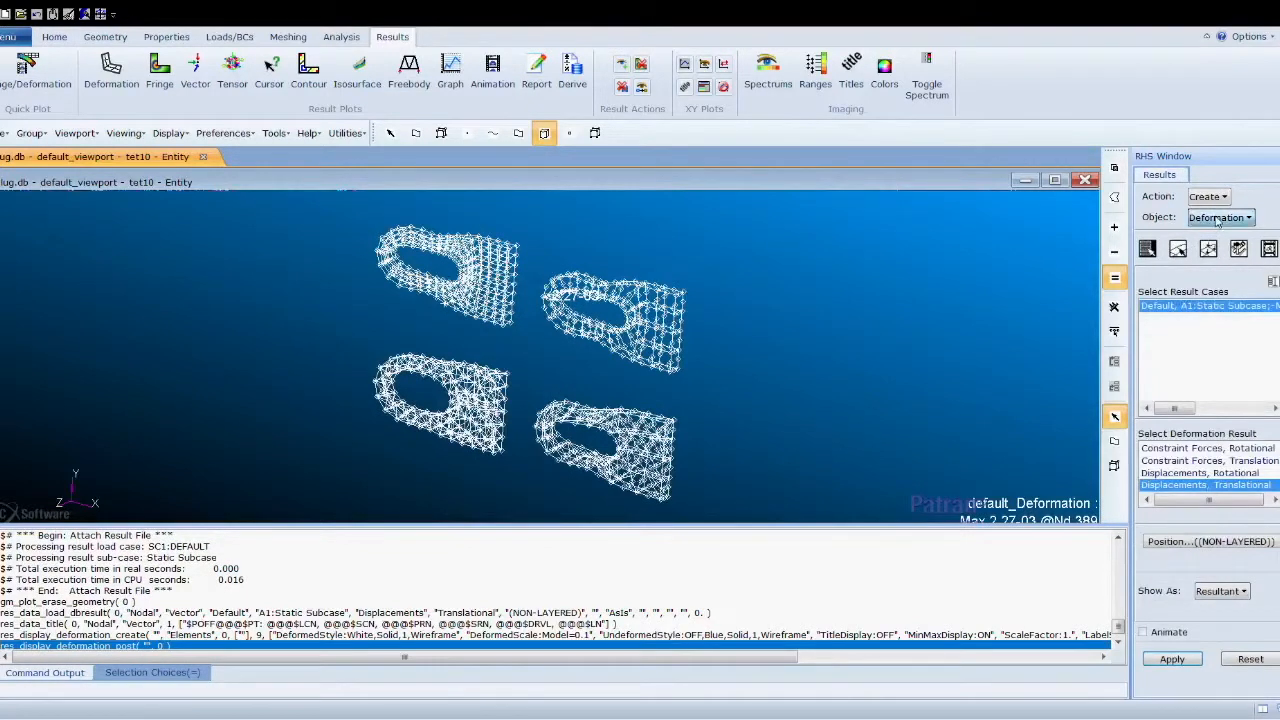
{"action": "left_click", "coordinate": [1226, 279]}
{"action": "left_click", "coordinate": [1276, 486]}
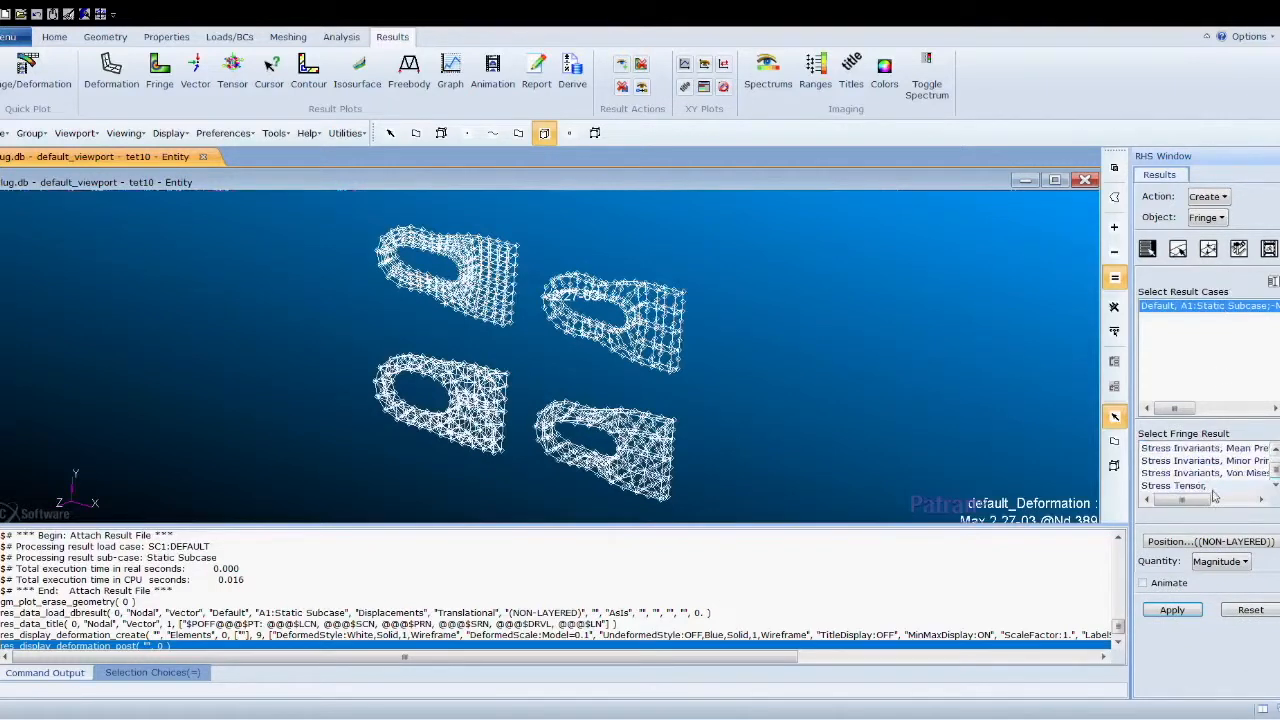
{"action": "left_click", "coordinate": [1198, 486]}
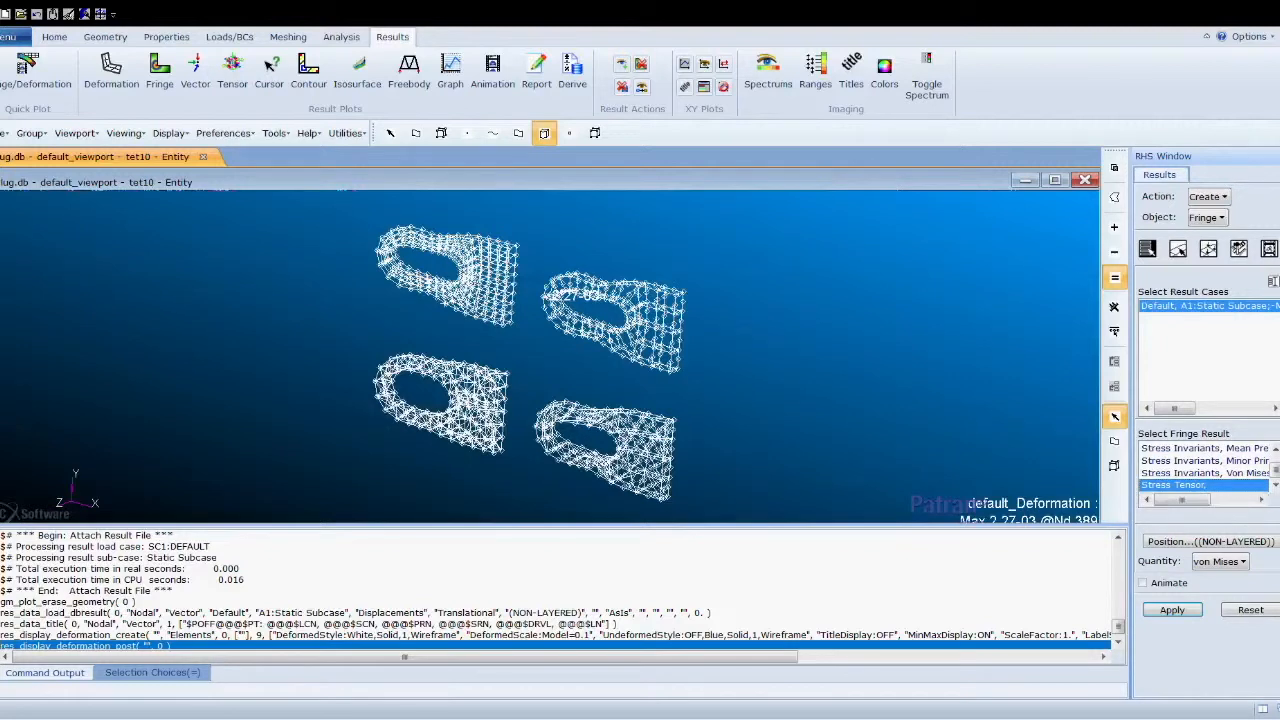
{"action": "left_click", "coordinate": [1172, 610]}
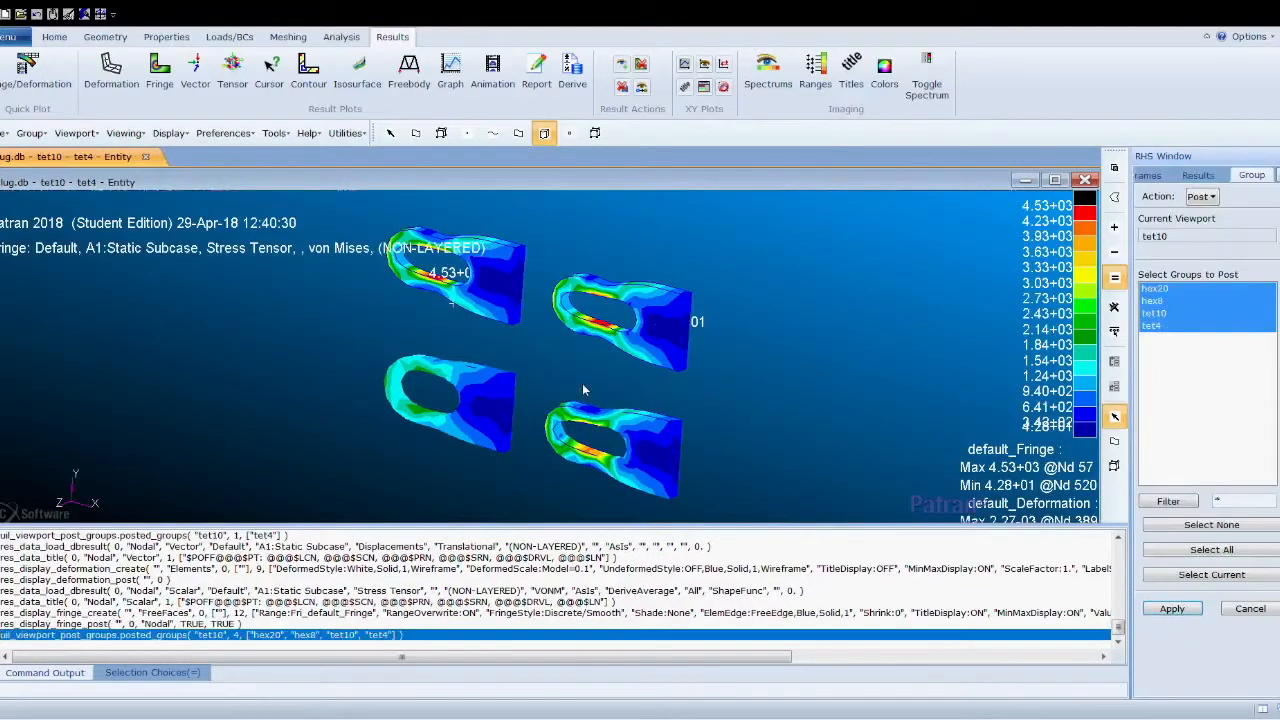
{"action": "scroll", "coordinate": [581, 383], "scroll_direction": "up", "scroll_amount": 2}
{"action": "scroll", "coordinate": [582, 385], "scroll_direction": "down", "scroll_amount": 2}
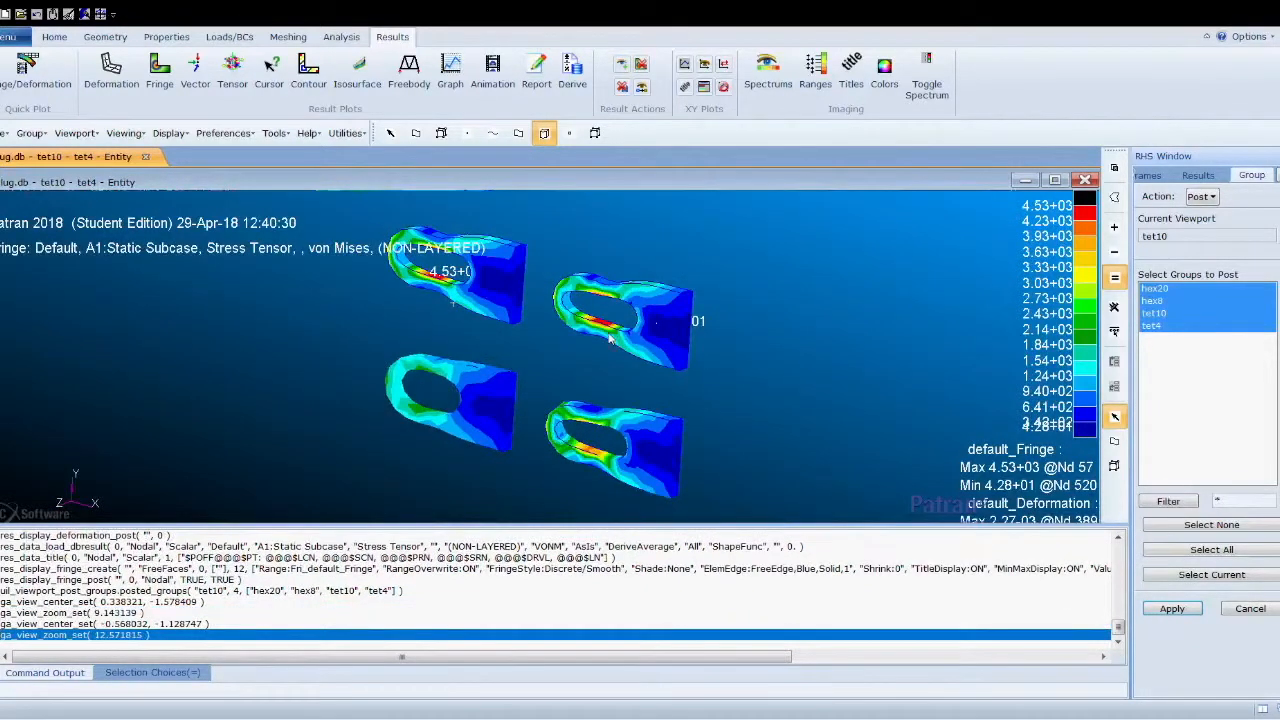